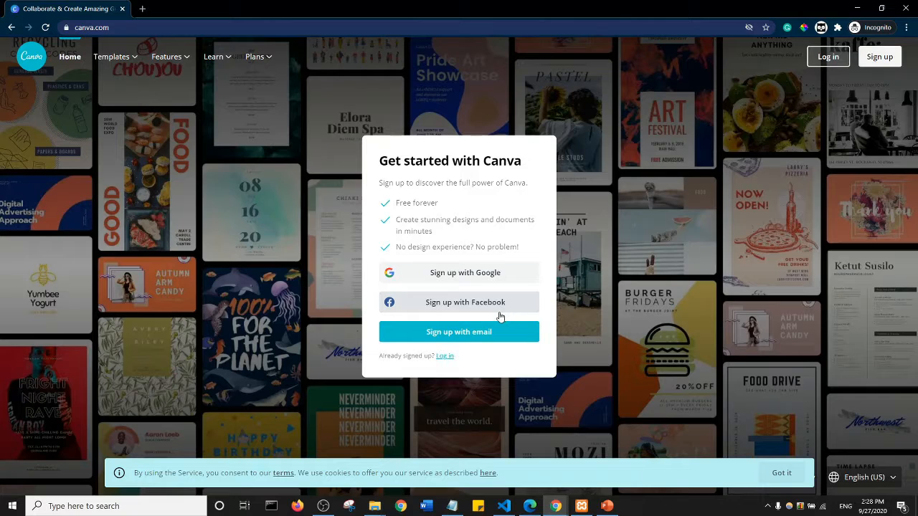
# - View the email sign-up form, return to the sign-up options and close the incognito window
pyautogui.click(878, 57)
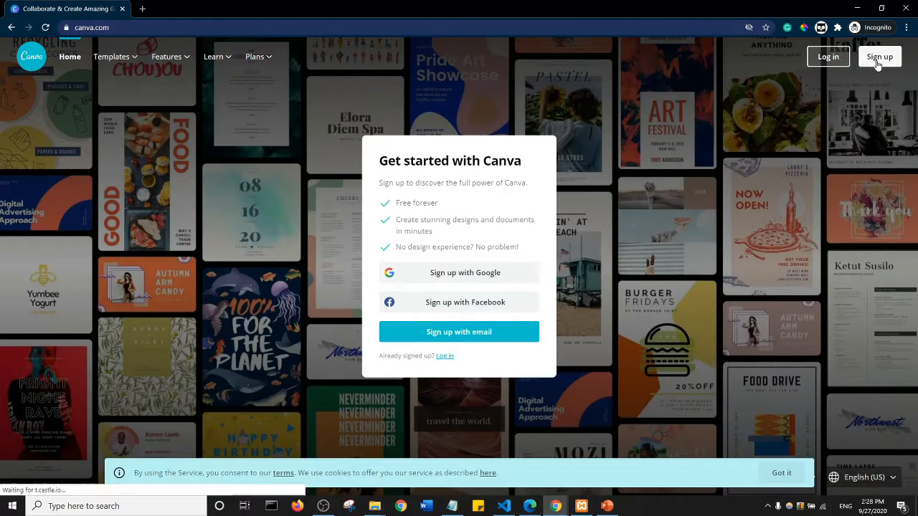
pyautogui.click(469, 335)
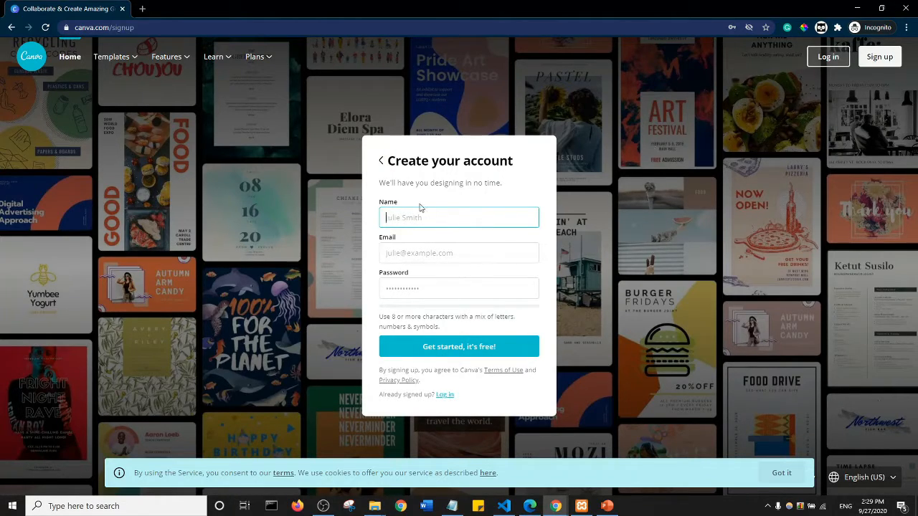
pyautogui.click(382, 160)
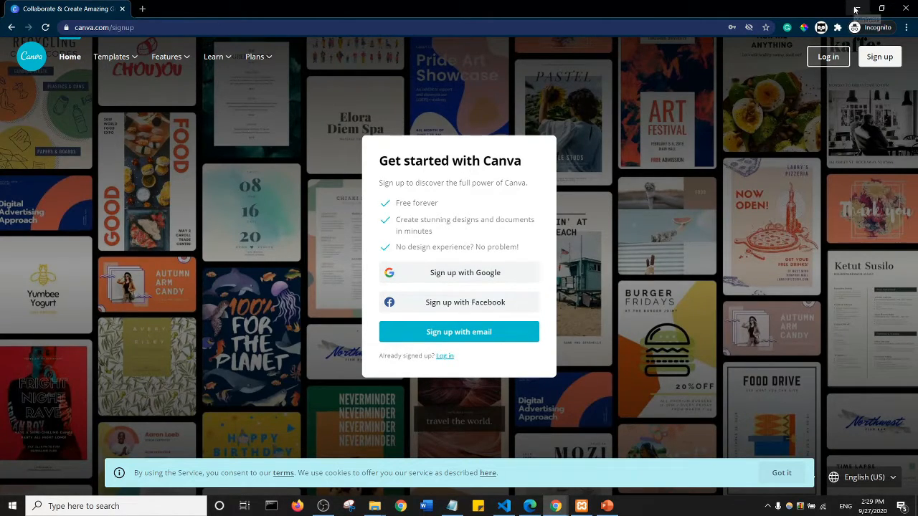
pyautogui.click(904, 8)
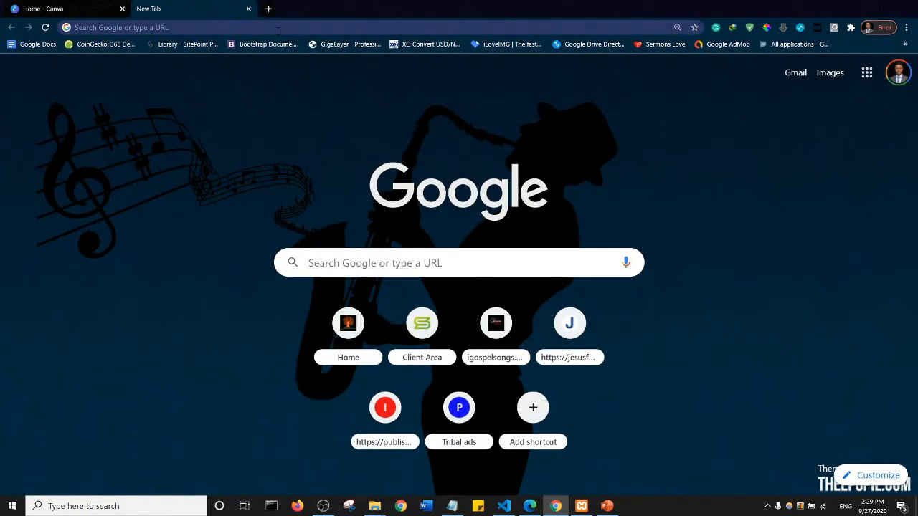
# - Load canva.com in the new browser tab and dismiss the video-download overlay above the design type thumbnails
pyautogui.click(278, 31)
pyautogui.write('canva')
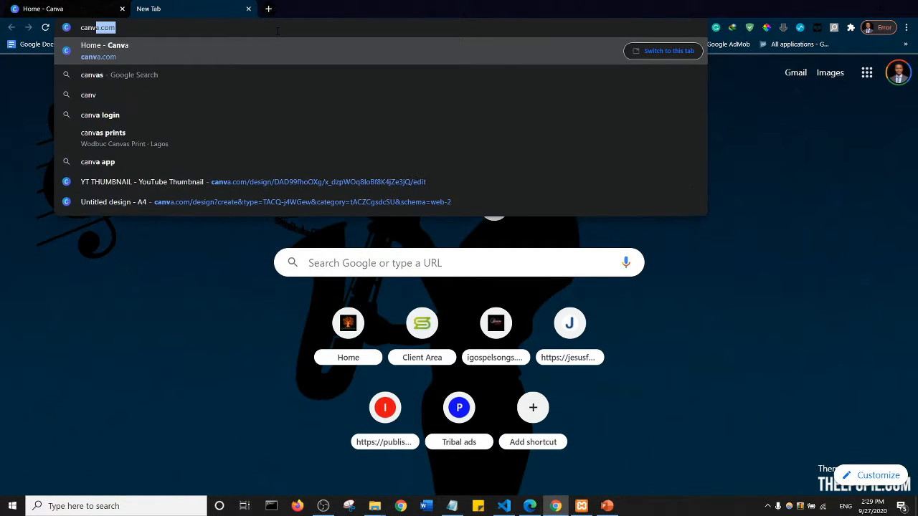
pyautogui.press('Return')
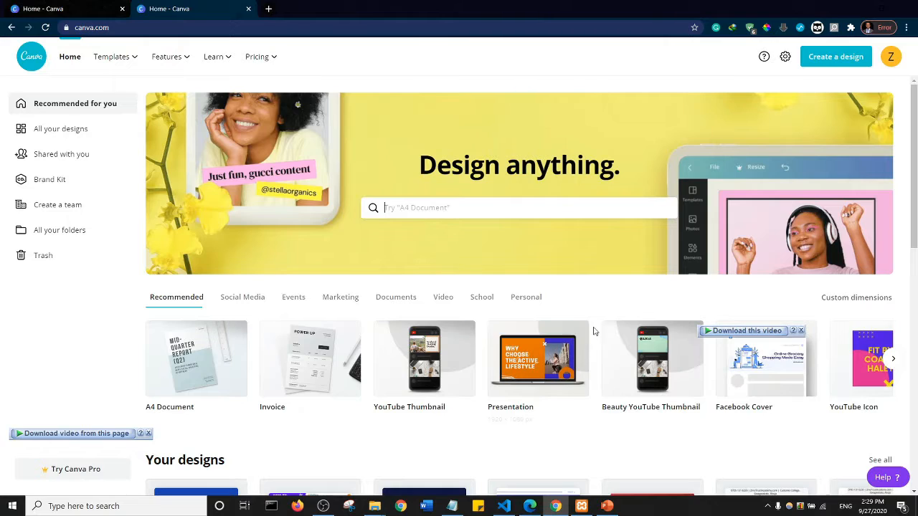
pyautogui.click(803, 331)
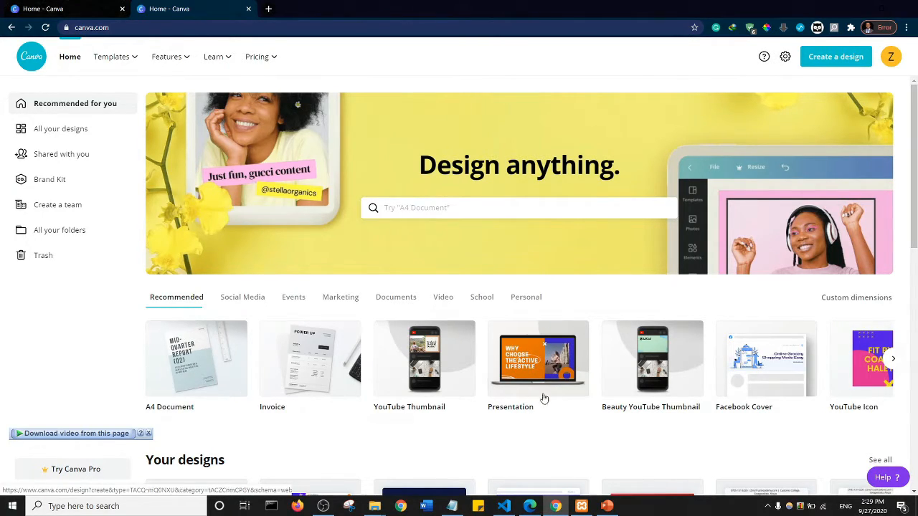
# - Search the design types for A4, choose A4 Document, and create a blank design
pyautogui.click(449, 207)
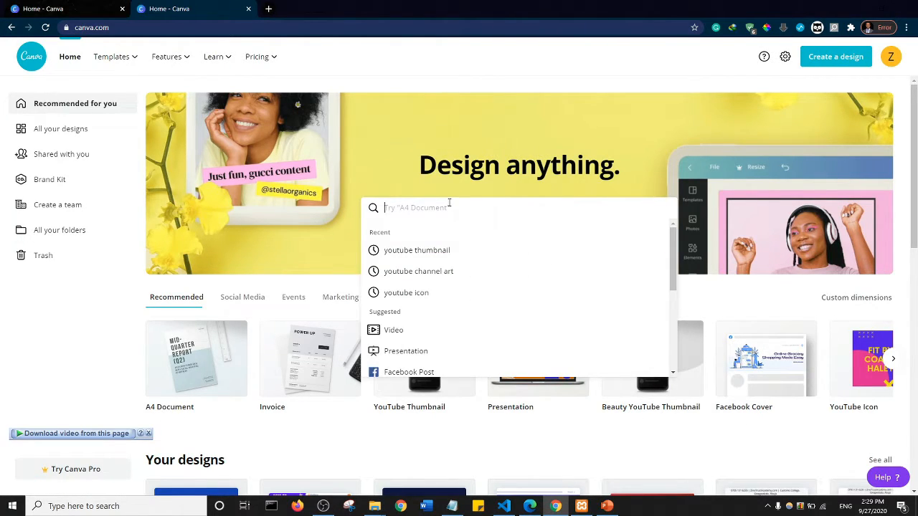
pyautogui.write('A4')
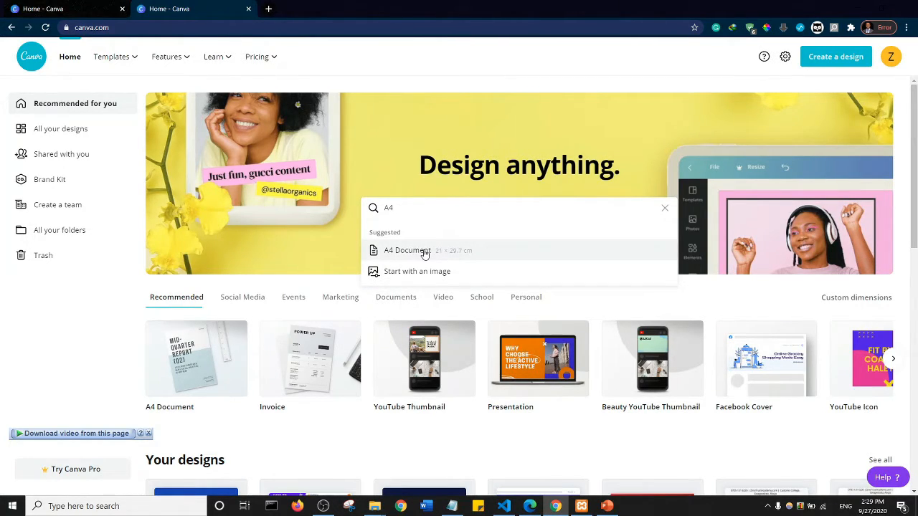
pyautogui.click(418, 252)
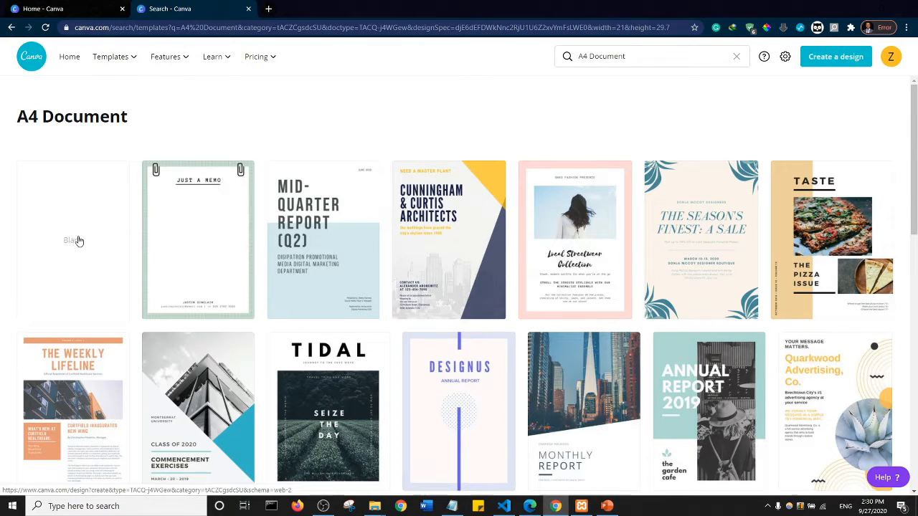
pyautogui.click(79, 240)
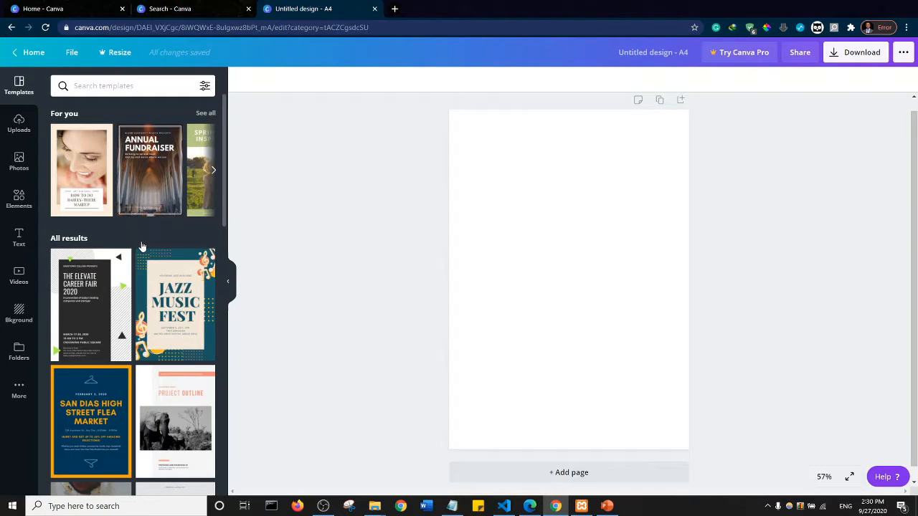
# - Try the first page of the blue and orange hanger icons flyer template, undo it and browse other templates
pyautogui.click(91, 408)
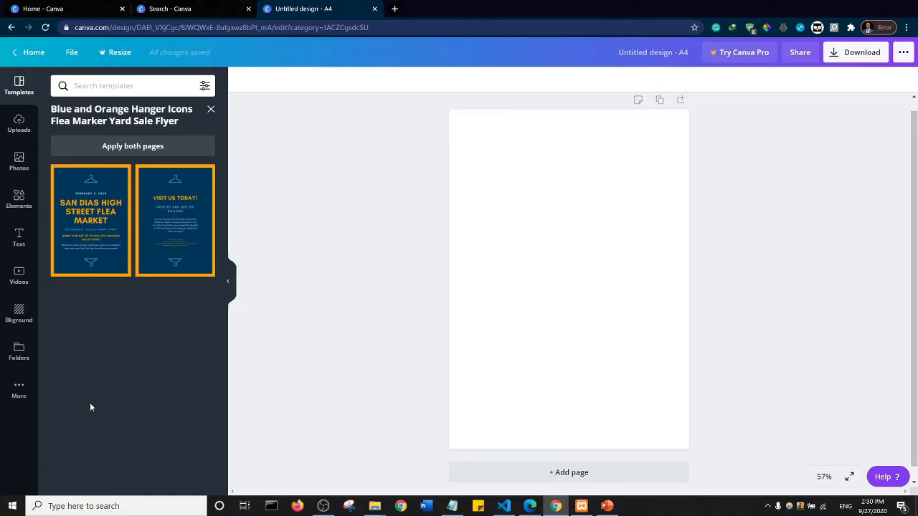
pyautogui.click(85, 213)
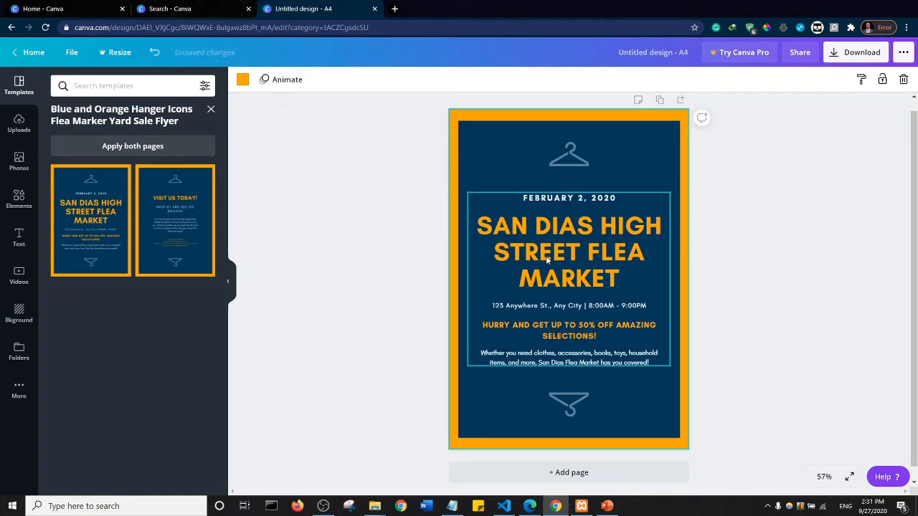
pyautogui.hotkey('ctrl', 'z')
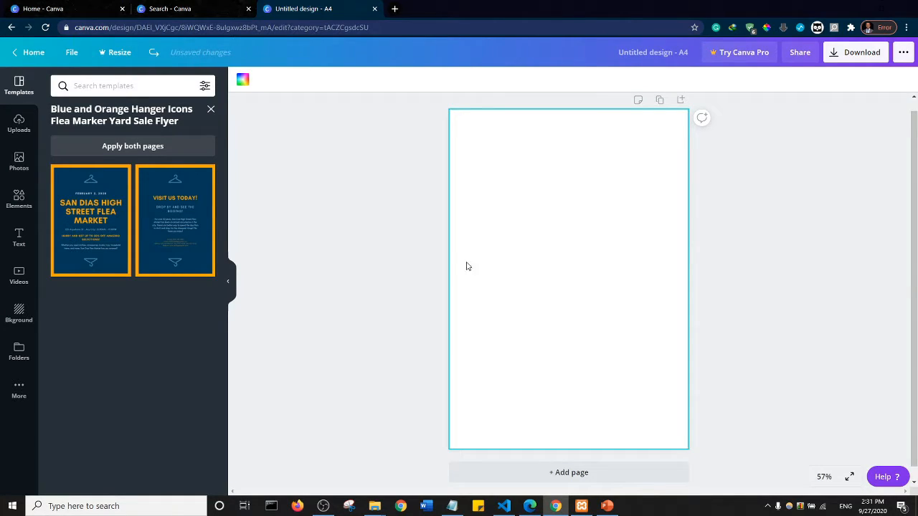
pyautogui.click(210, 110)
pyautogui.scroll(-3, 154, 271)
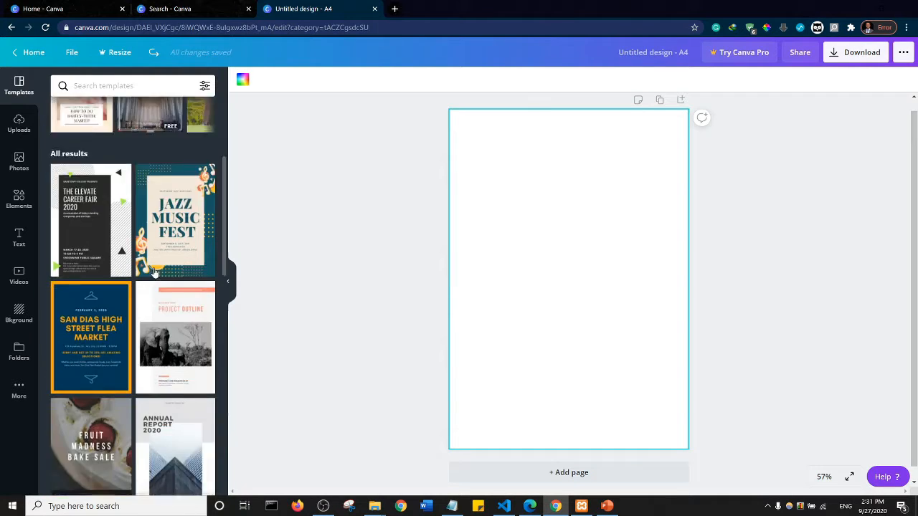
pyautogui.scroll(-10, 153, 271)
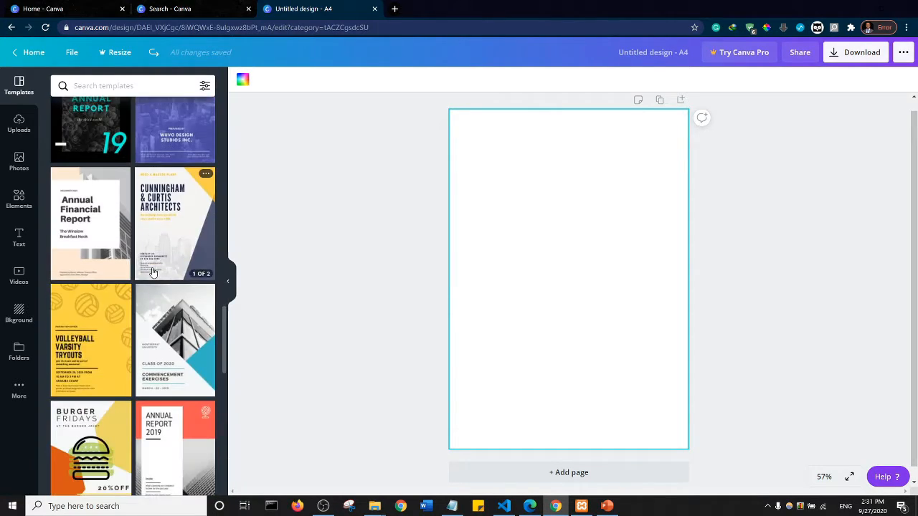
pyautogui.scroll(3, 153, 272)
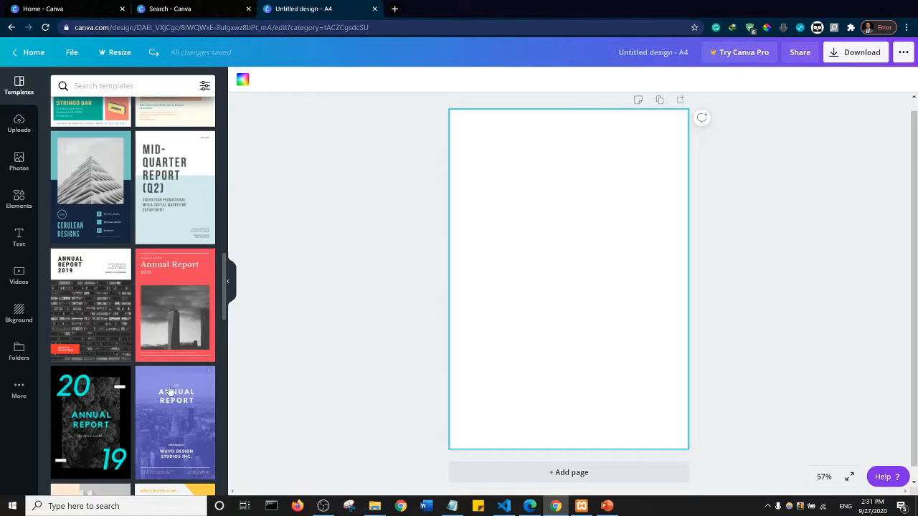
# - Upload the nutrition-health-and-fitness picture and the "images" chart file from the device's Desktop folder
pyautogui.click(17, 127)
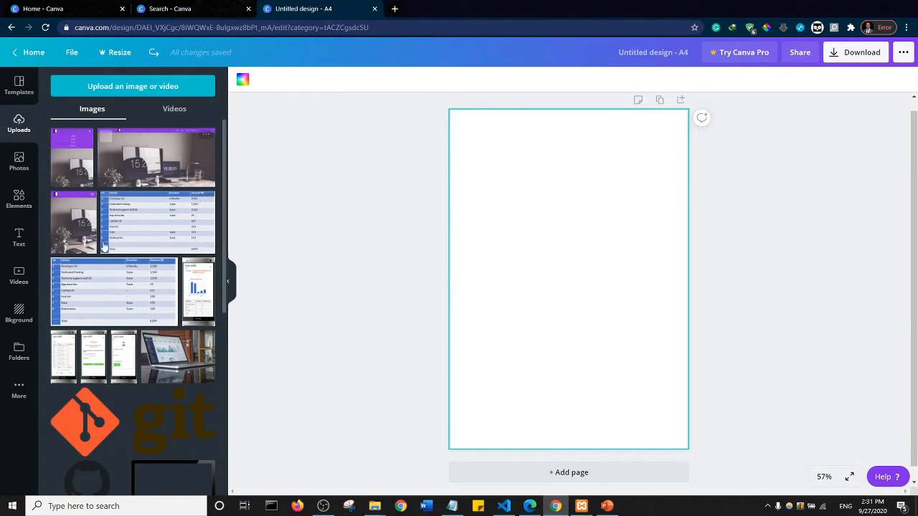
pyautogui.click(121, 87)
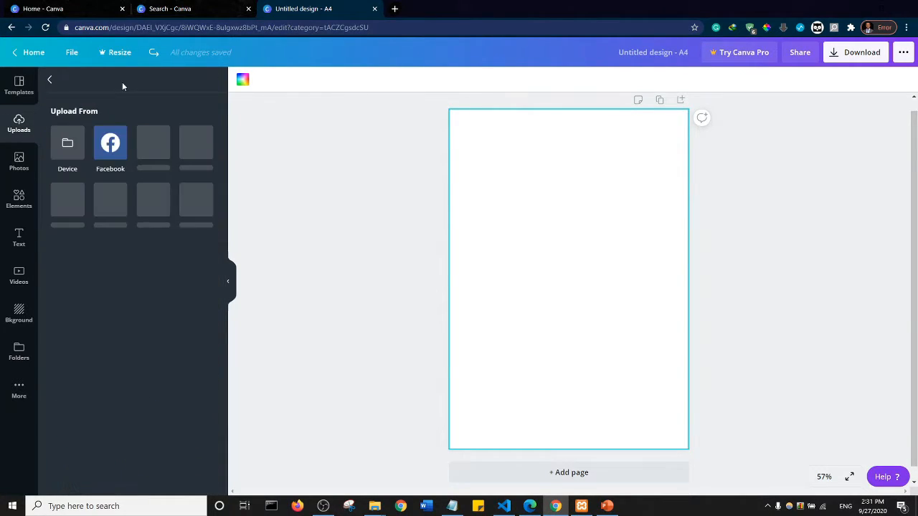
pyautogui.click(67, 145)
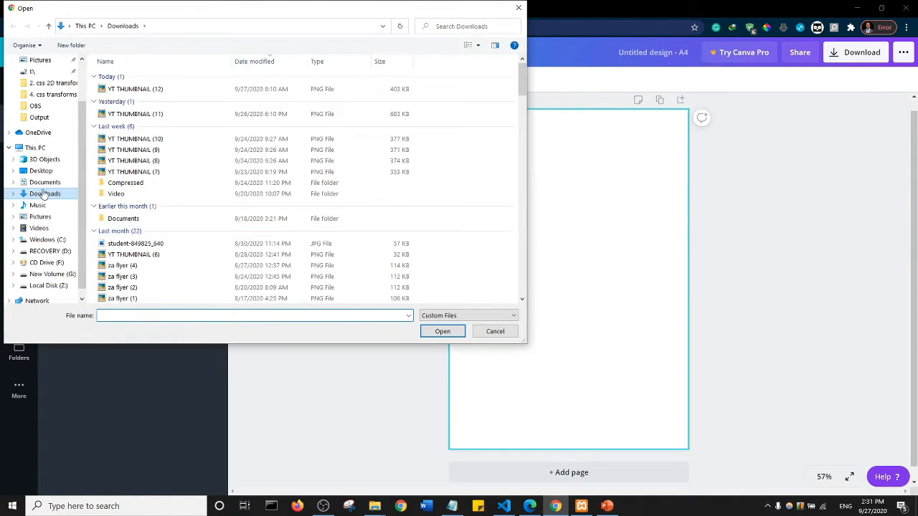
pyautogui.click(43, 172)
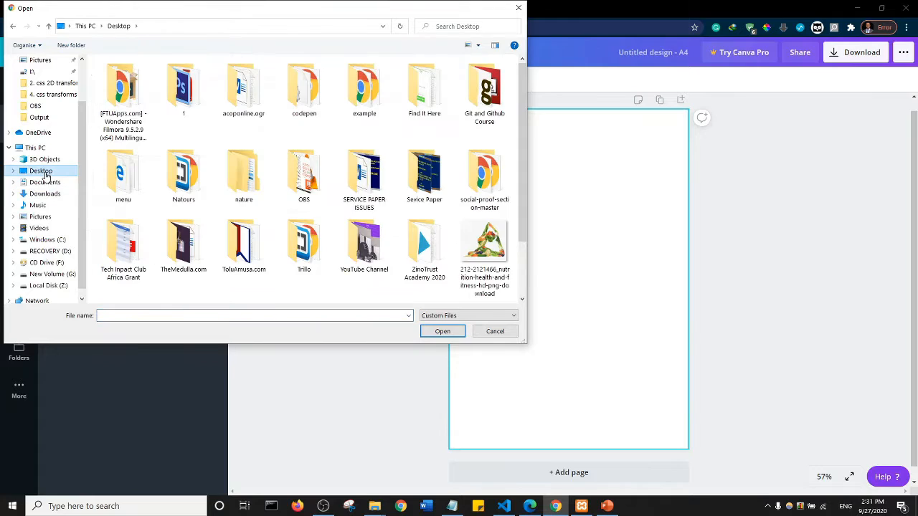
pyautogui.scroll(-2, 301, 172)
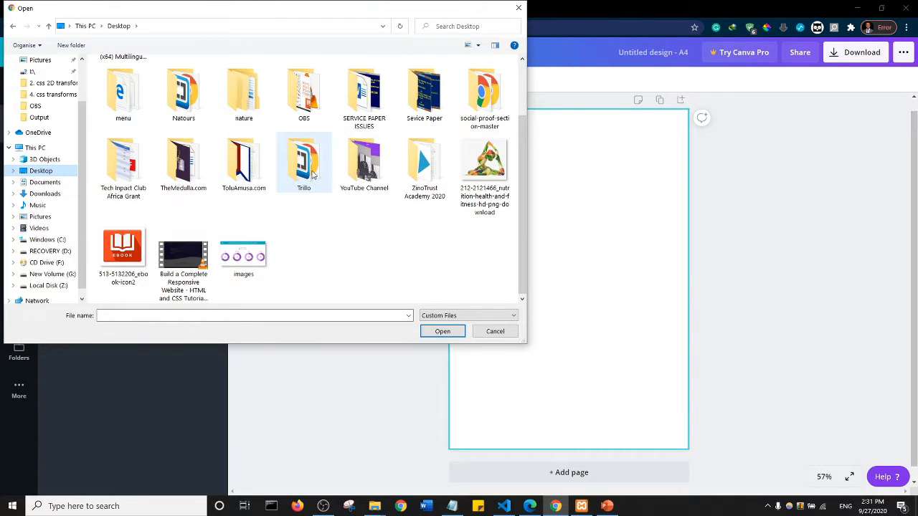
pyautogui.click(484, 164)
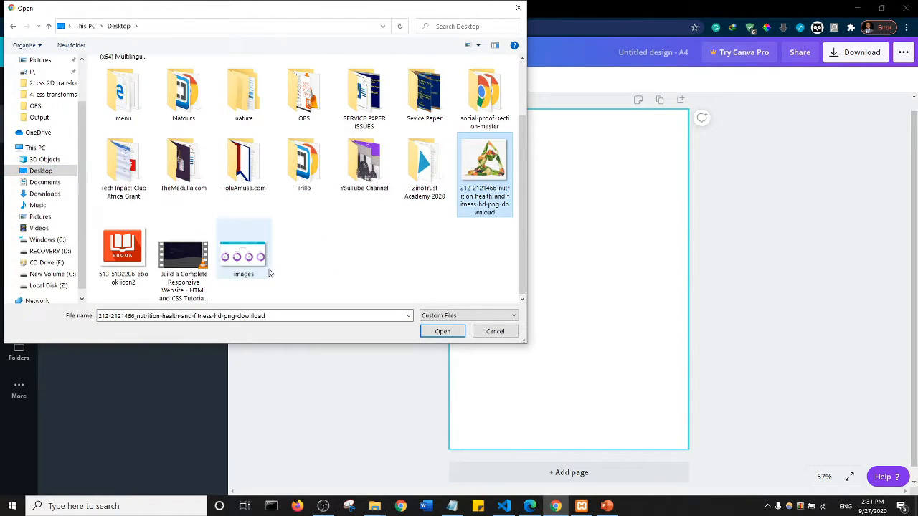
pyautogui.keyDown('ctrl'); pyautogui.click(247, 264); pyautogui.keyUp('ctrl')
pyautogui.click(443, 332)
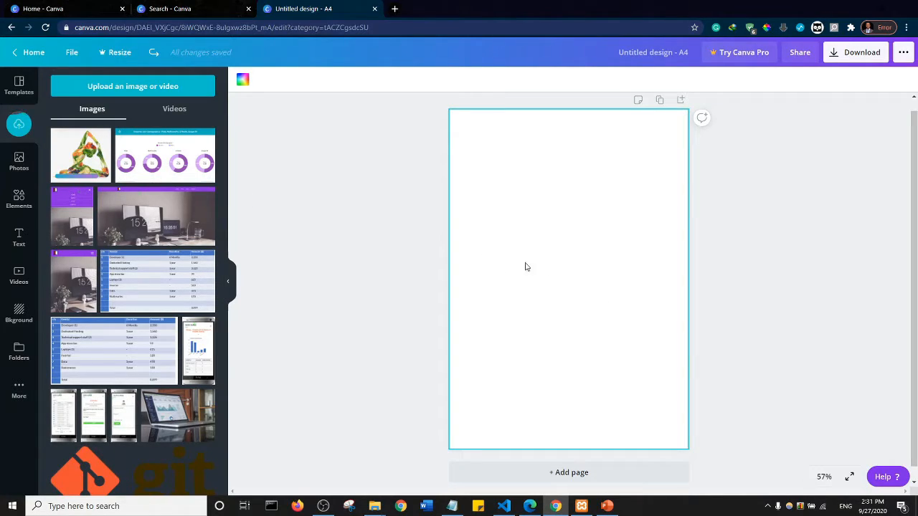
# - Add the uploaded user demographics chart to the page, enlarged to full page width and aligned with the page's top edge
pyautogui.click(163, 163)
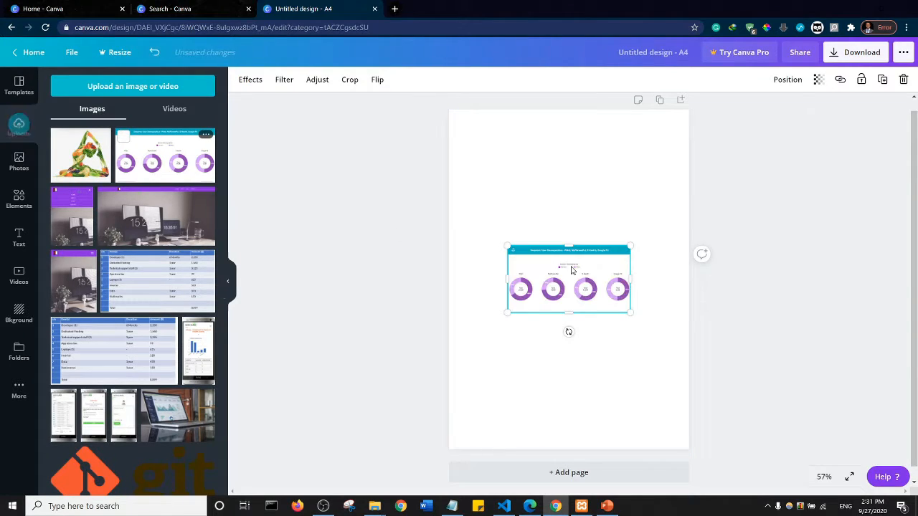
pyautogui.moveTo(508, 246); pyautogui.dragTo(473, 226)
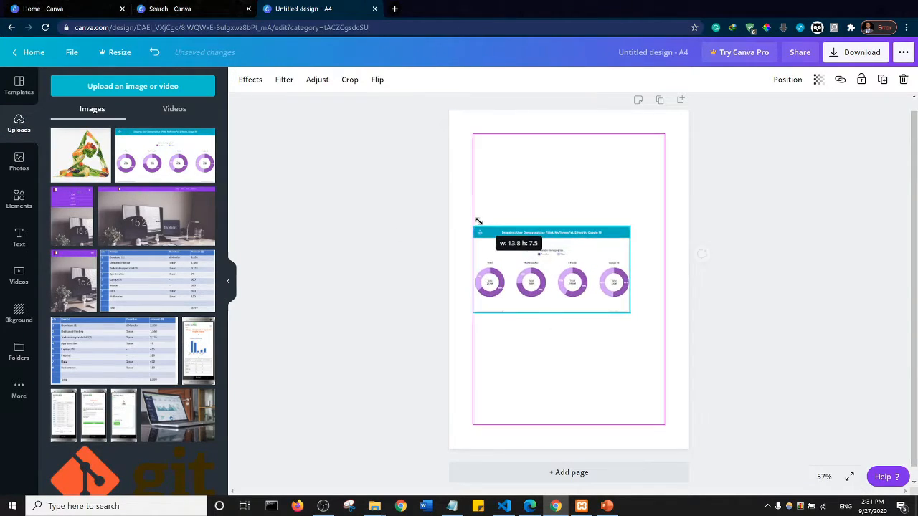
pyautogui.moveTo(628, 310); pyautogui.dragTo(683, 351)
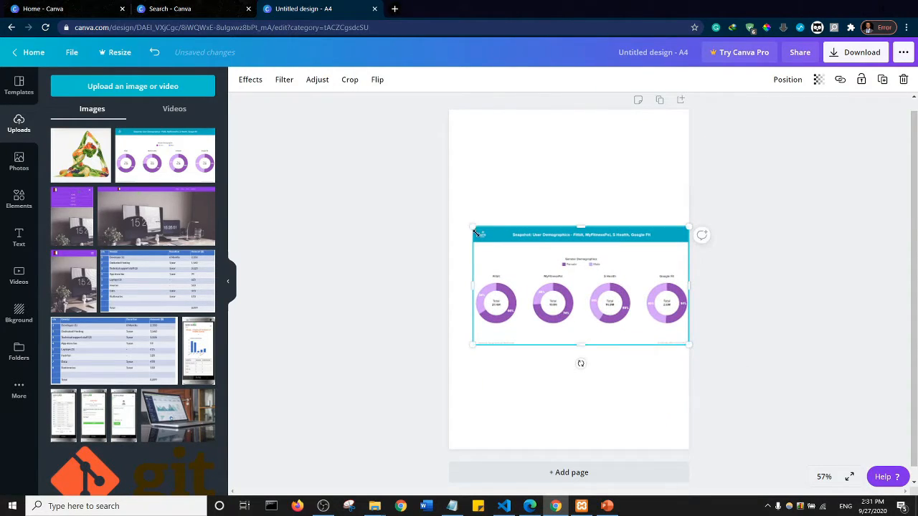
pyautogui.moveTo(474, 228); pyautogui.dragTo(449, 214)
pyautogui.moveTo(536, 248); pyautogui.dragTo(537, 144)
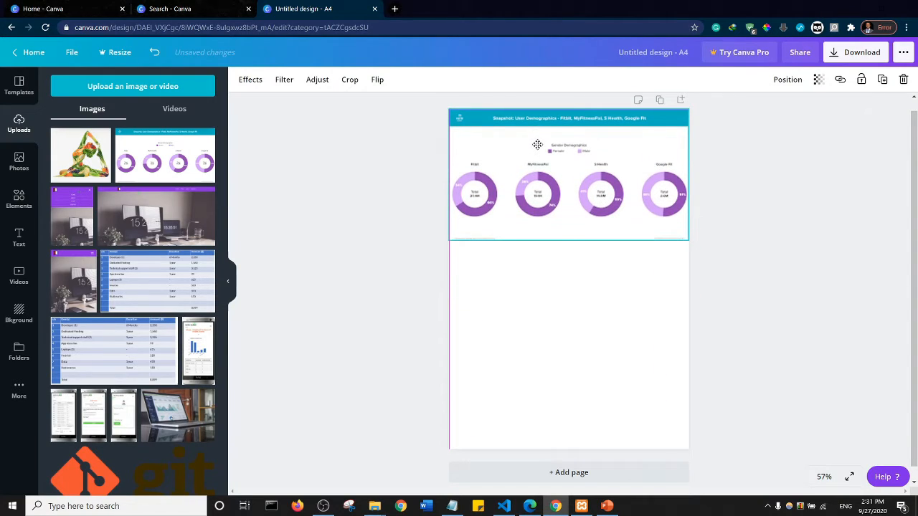
pyautogui.click(352, 217)
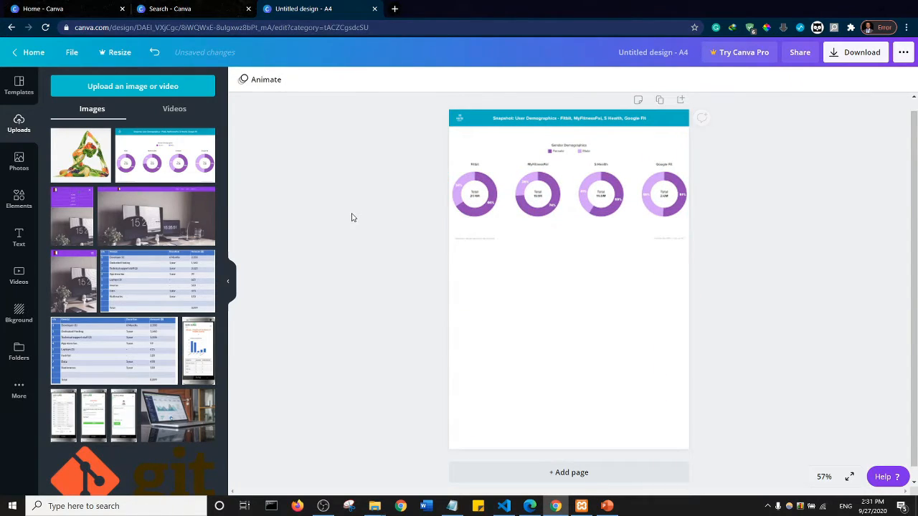
# - Delete the user demographics chart image from the page
pyautogui.click(569, 182)
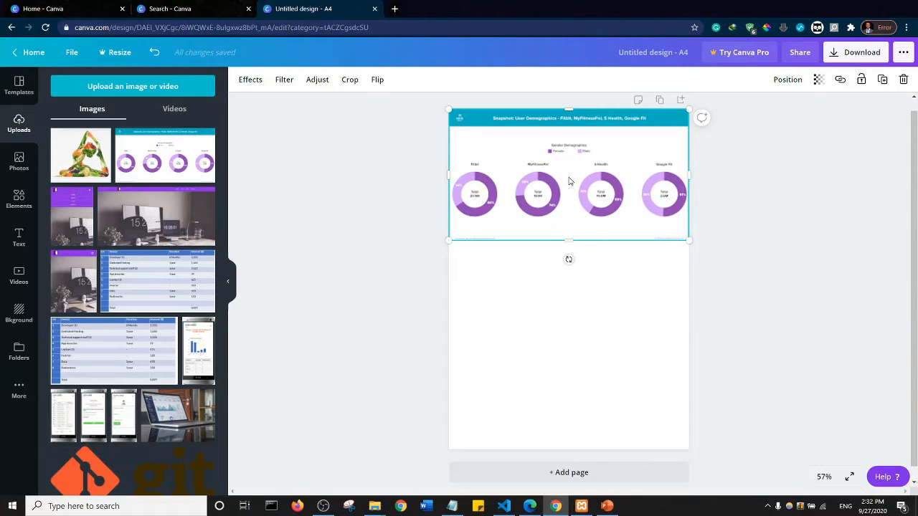
pyautogui.press('Delete')
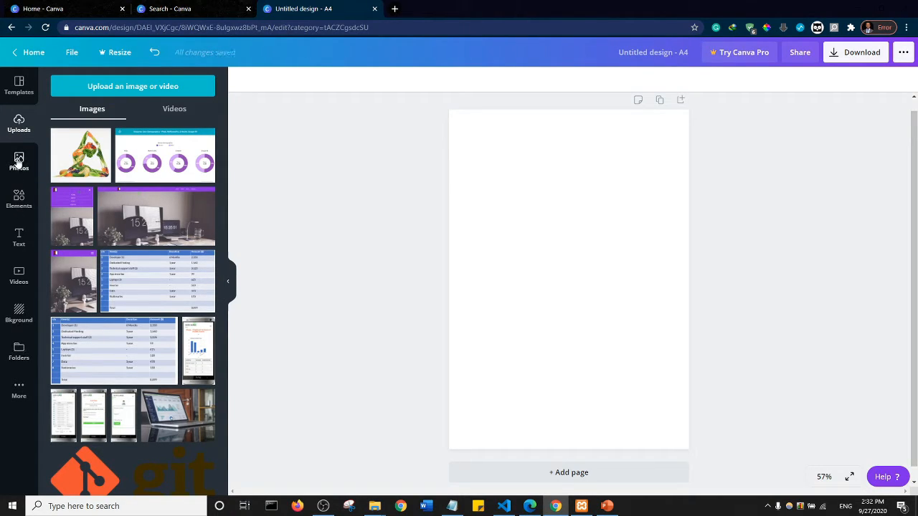
# - Try the recently used Pro photo of the blog laptop on the page, and delete it again
pyautogui.click(19, 162)
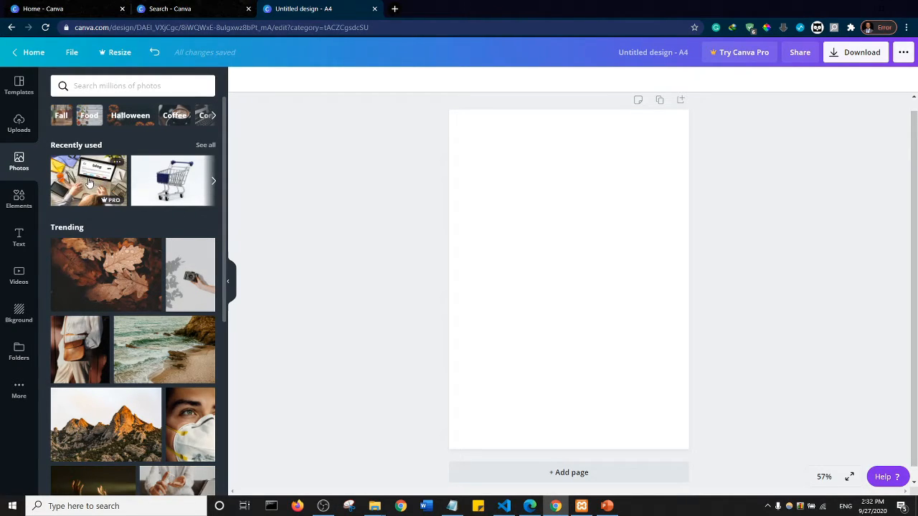
pyautogui.moveTo(109, 203)
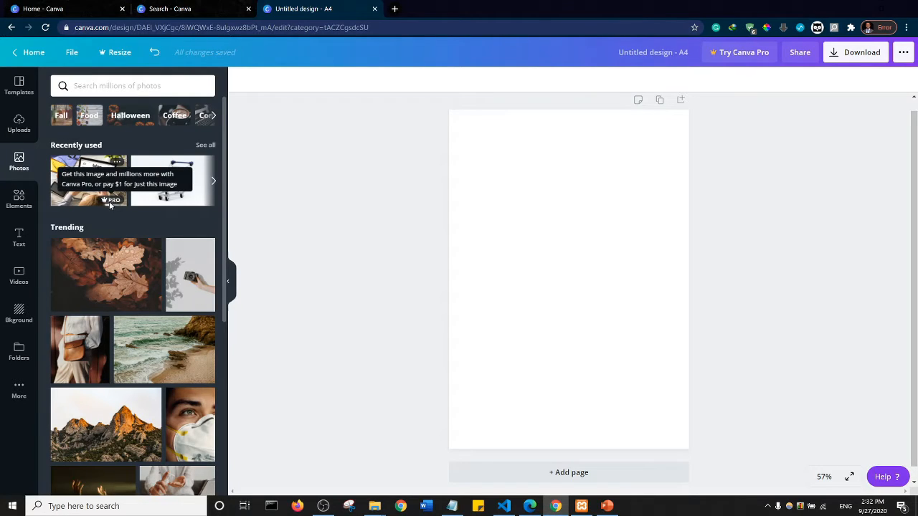
pyautogui.click(75, 185)
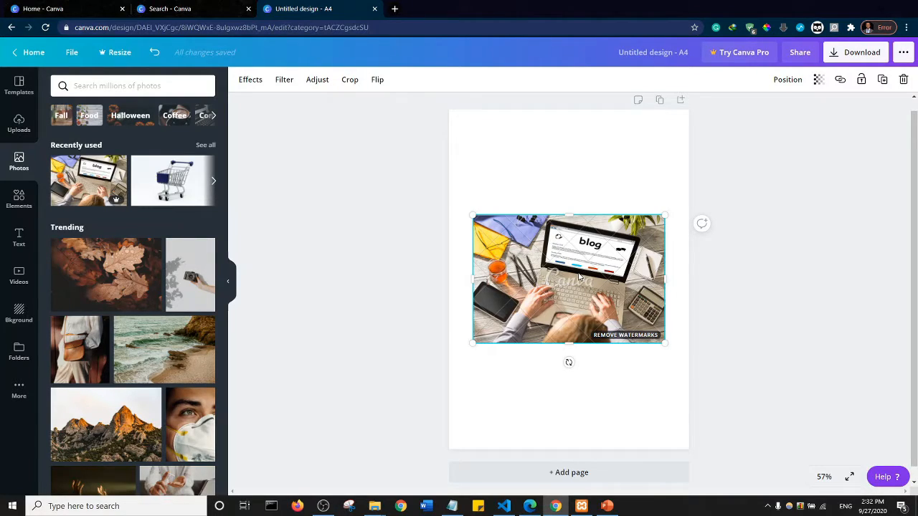
pyautogui.press('Delete')
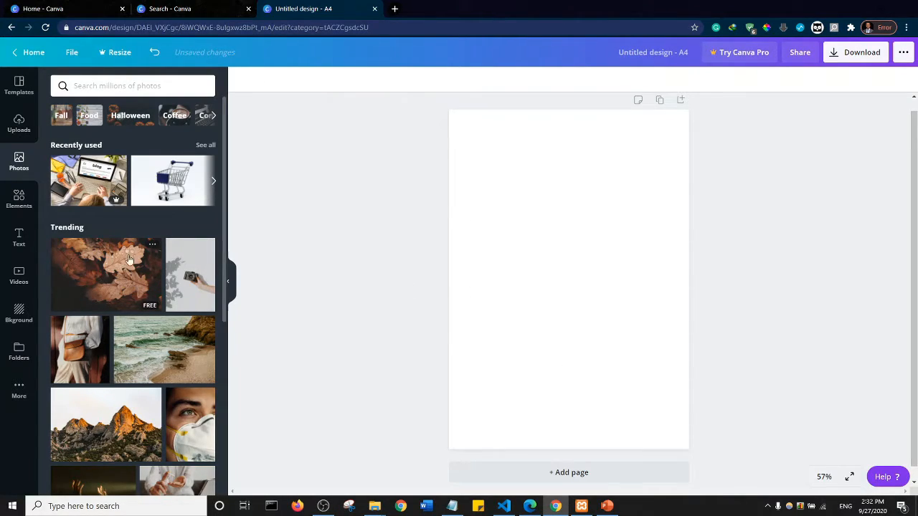
# - Search the stock photos for "health"
pyautogui.scroll(-4, 129, 260)
pyautogui.scroll(2, 125, 253)
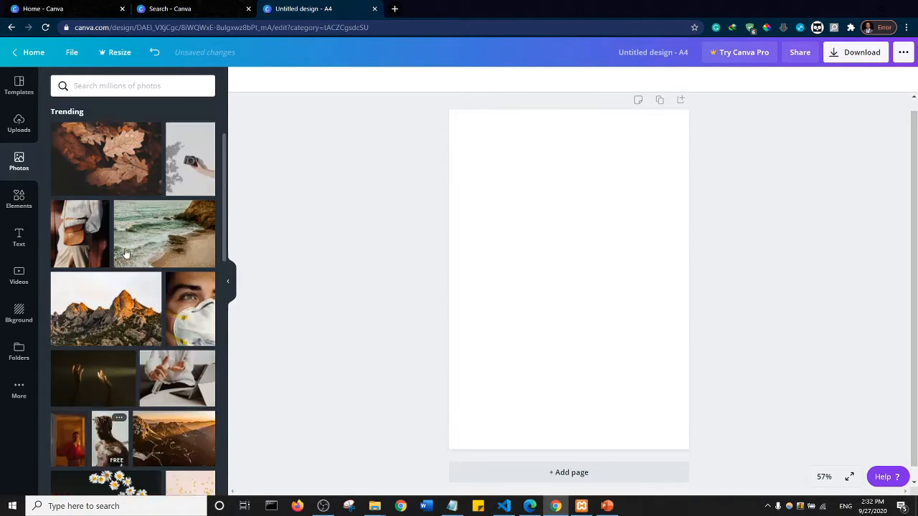
pyautogui.scroll(2, 125, 252)
pyautogui.click(104, 80)
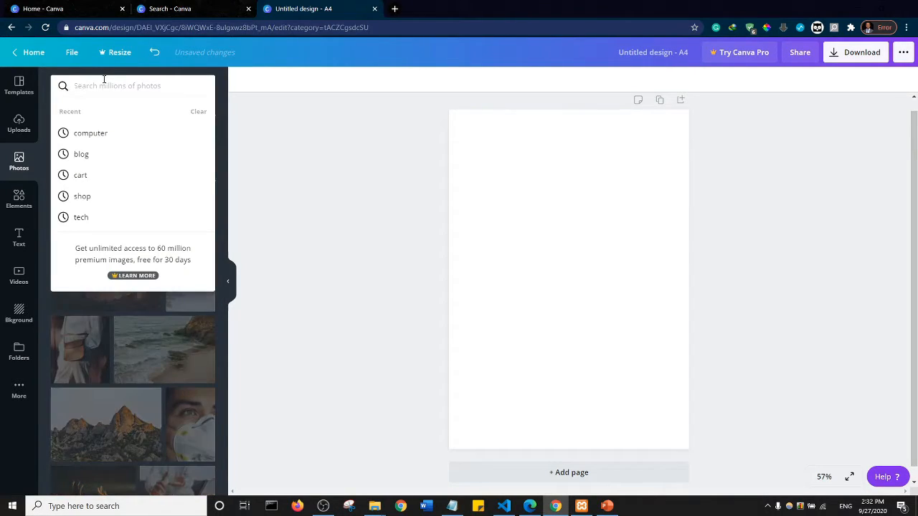
pyautogui.write('health')
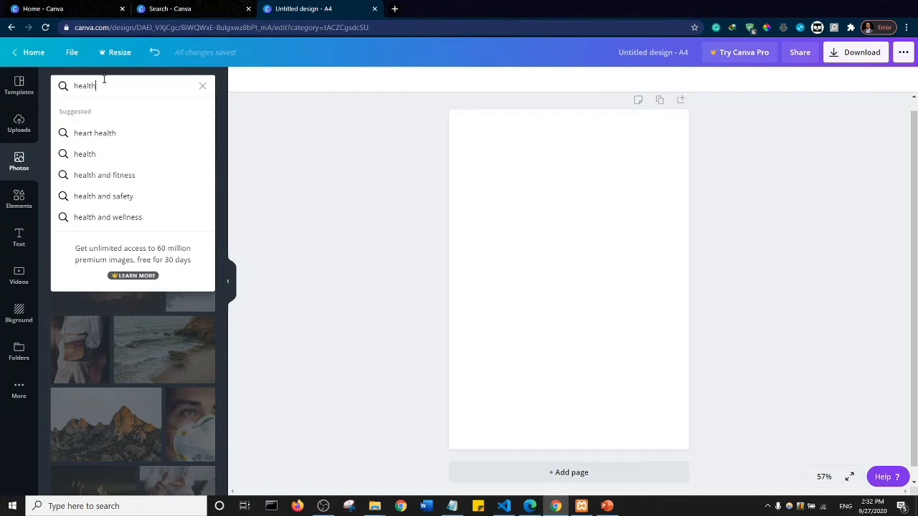
pyautogui.press('Return')
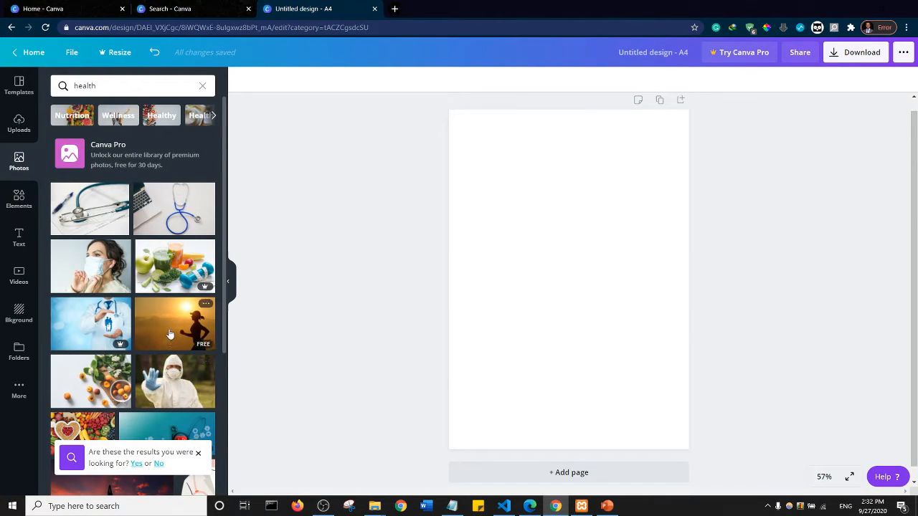
# - Try the photo of the woman in a face mask at full page width with its lower part cropped, and delete it again
pyautogui.click(85, 251)
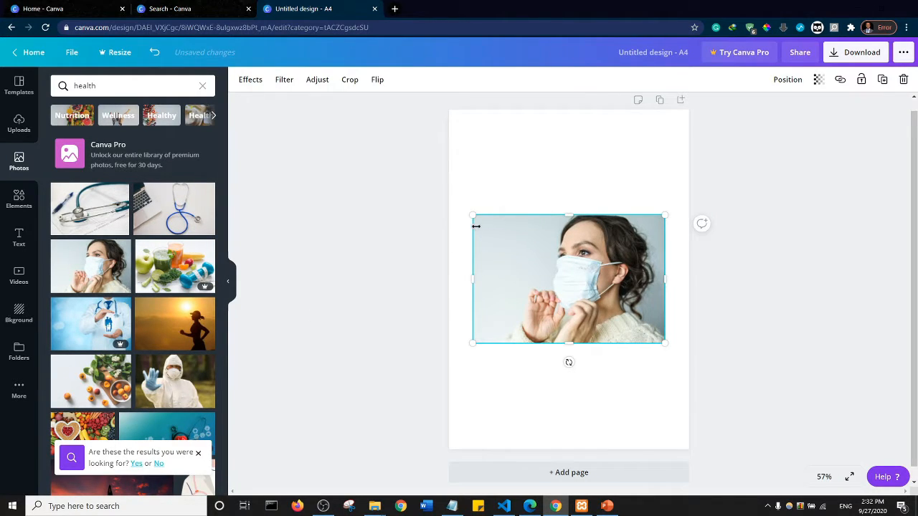
pyautogui.moveTo(471, 215); pyautogui.dragTo(449, 200)
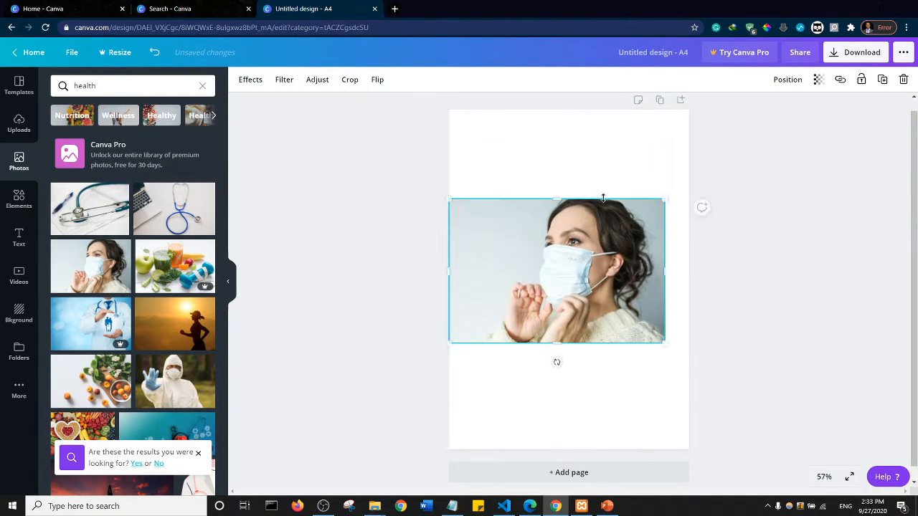
pyautogui.moveTo(663, 199); pyautogui.dragTo(689, 183)
pyautogui.moveTo(568, 342); pyautogui.dragTo(567, 307)
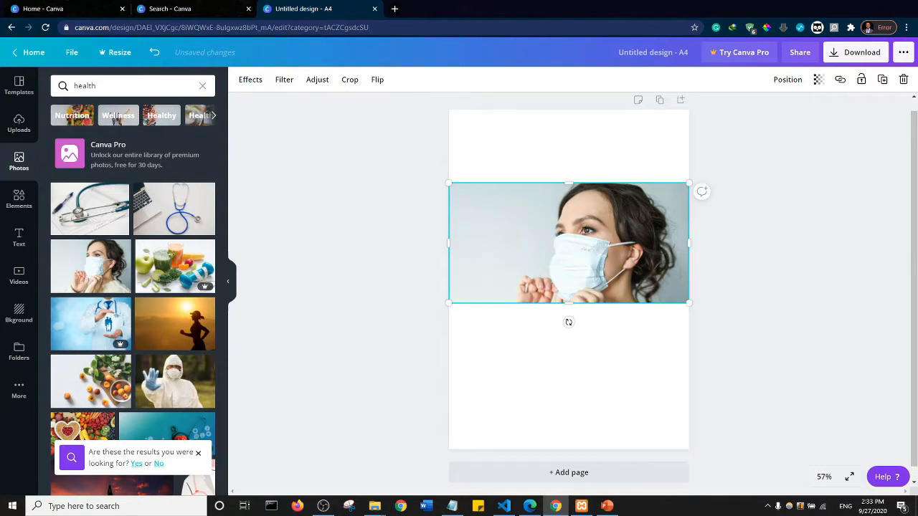
pyautogui.click(903, 80)
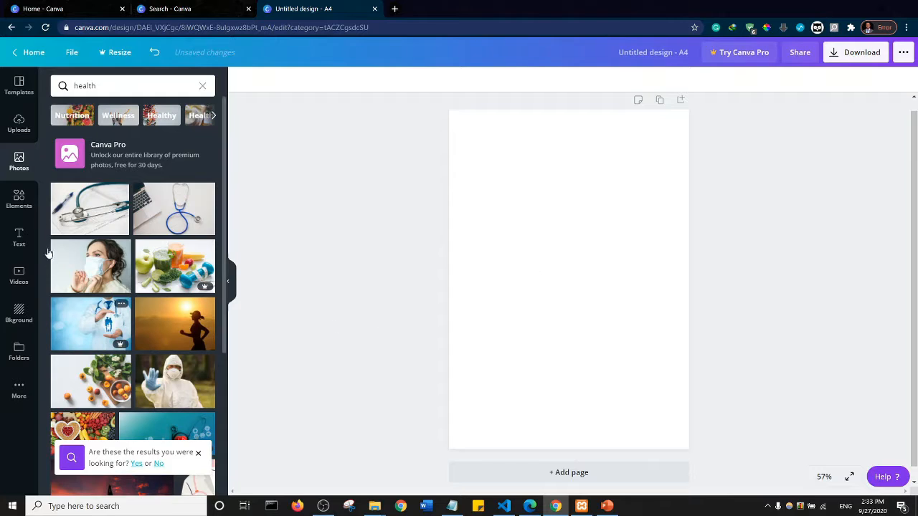
# - Add the recently used square shape from the elements library to the page
pyautogui.click(18, 198)
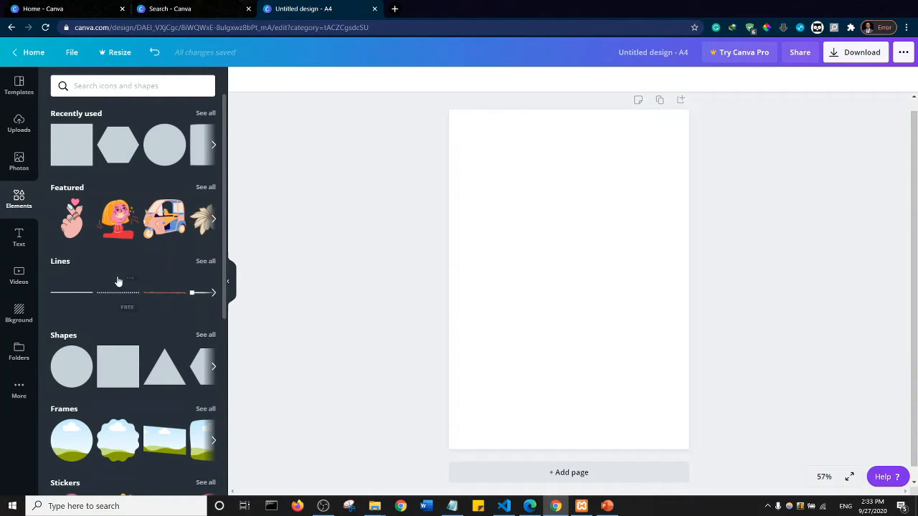
pyautogui.scroll(-5, 118, 281)
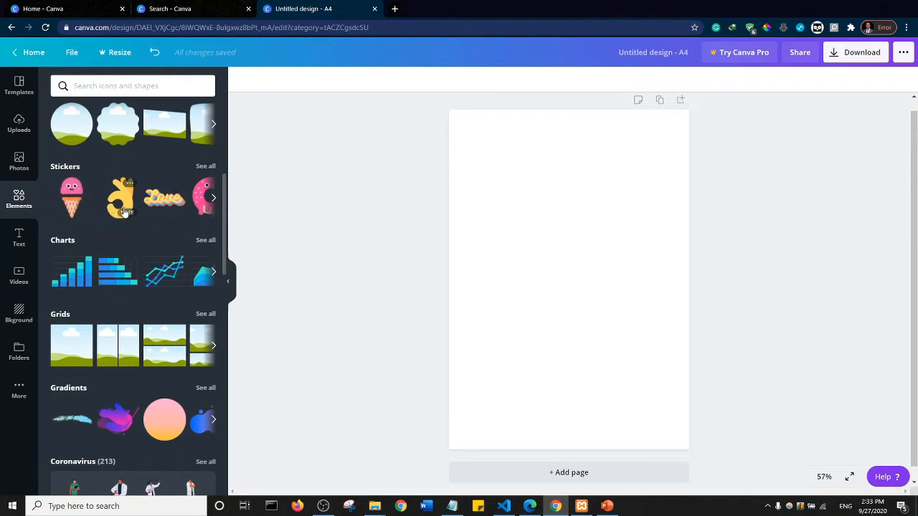
pyautogui.scroll(-2, 123, 209)
pyautogui.scroll(7, 171, 268)
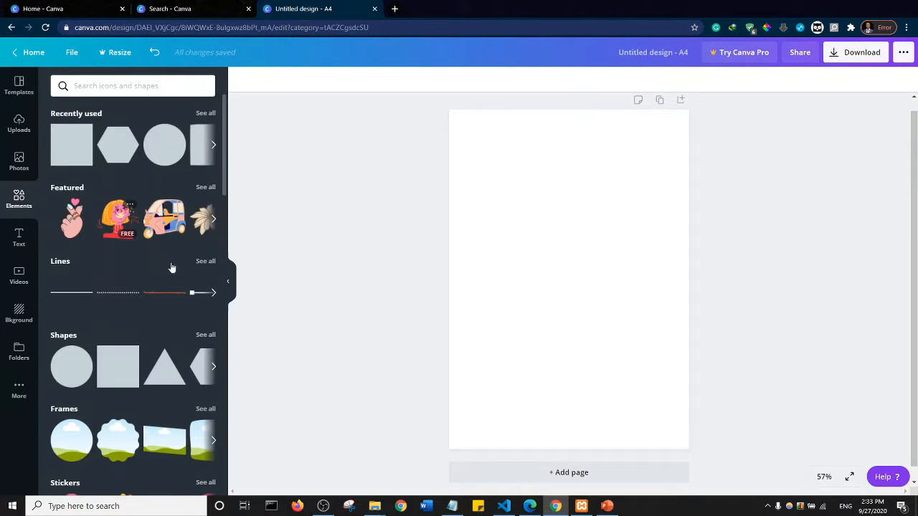
pyautogui.click(68, 147)
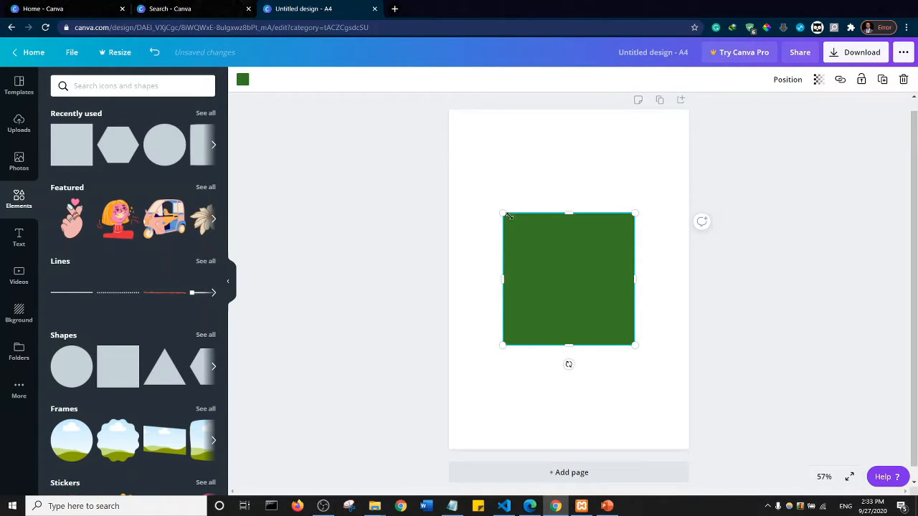
# - Reshape the green square into a banner spanning the page width, about 6.9 high, and align it with the page's top edge
pyautogui.moveTo(495, 208); pyautogui.dragTo(424, 166)
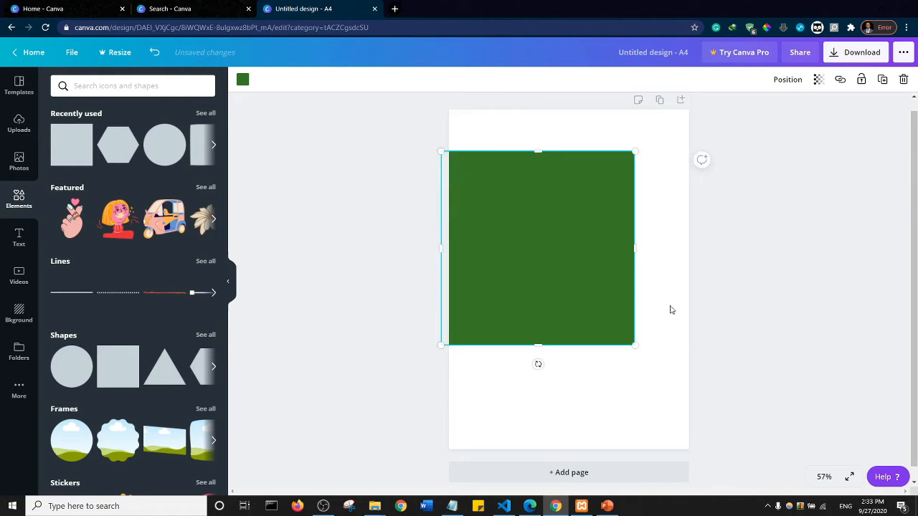
pyautogui.moveTo(635, 249); pyautogui.dragTo(698, 251)
pyautogui.moveTo(567, 343); pyautogui.dragTo(558, 230)
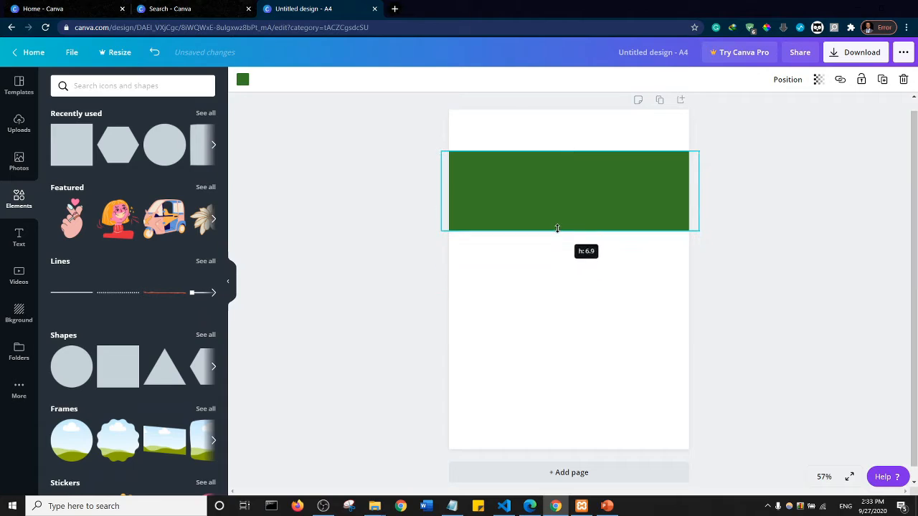
pyautogui.moveTo(573, 198); pyautogui.dragTo(566, 156)
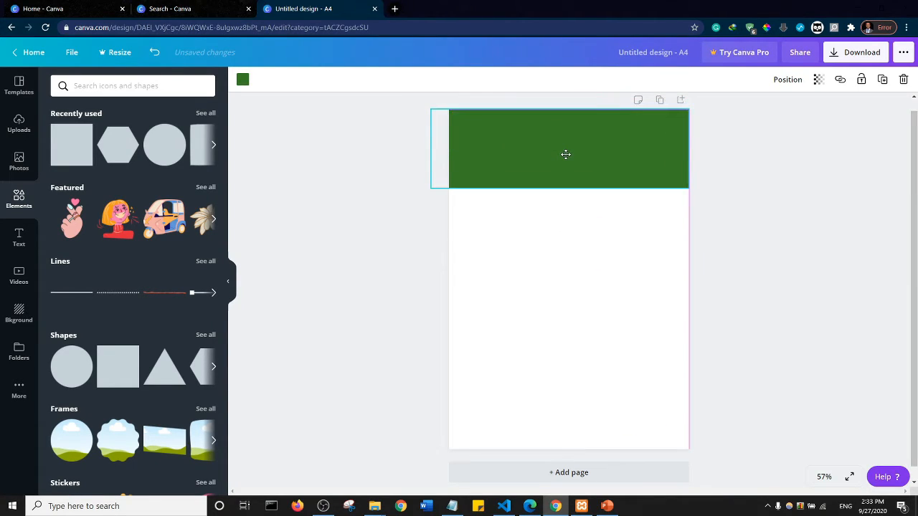
pyautogui.click(356, 227)
# - Try several purple and blue default colors on the banner and settle on the default pink
pyautogui.click(534, 152)
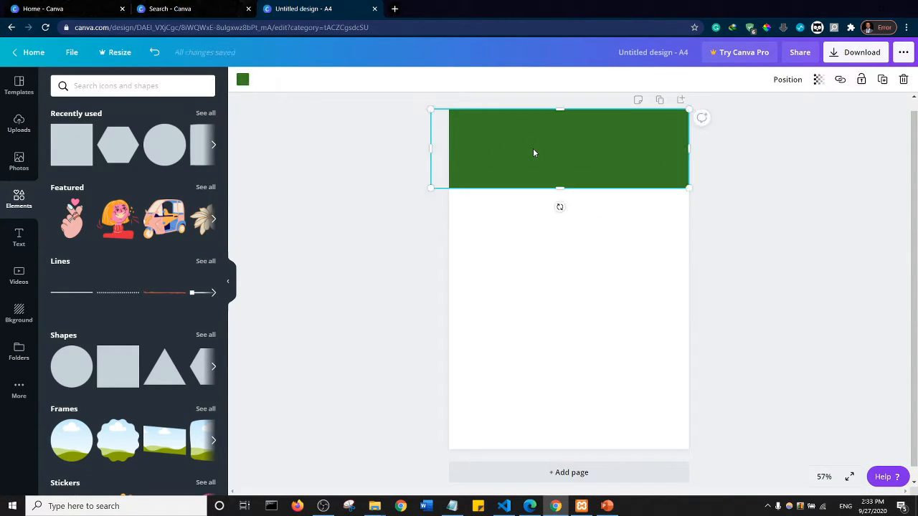
pyautogui.click(244, 80)
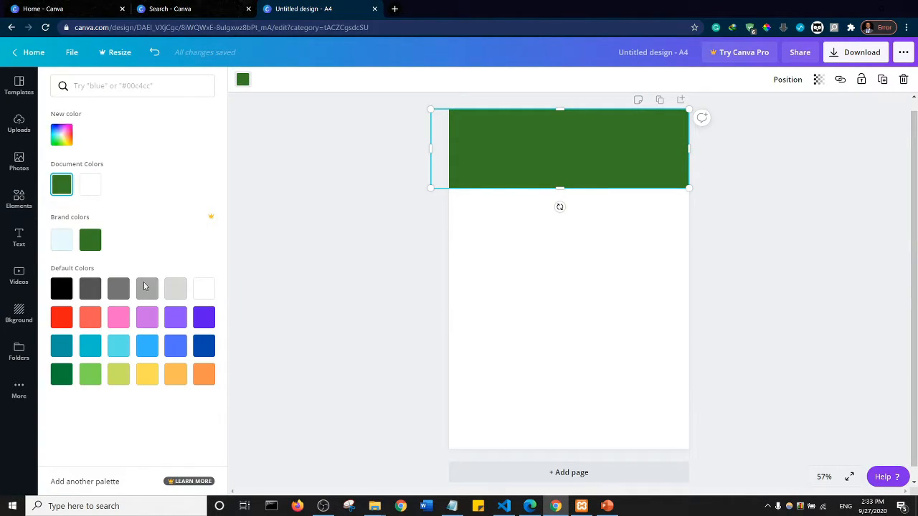
pyautogui.click(118, 318)
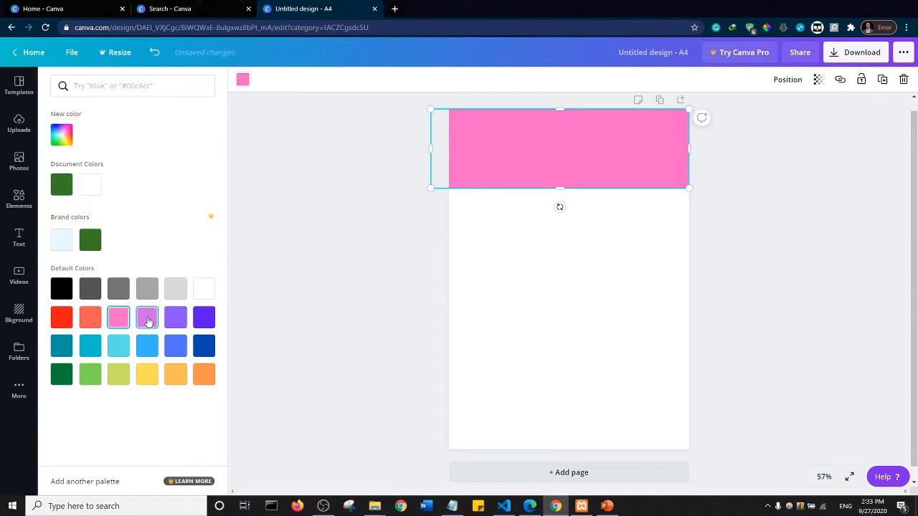
pyautogui.click(147, 319)
pyautogui.click(176, 320)
pyautogui.click(176, 348)
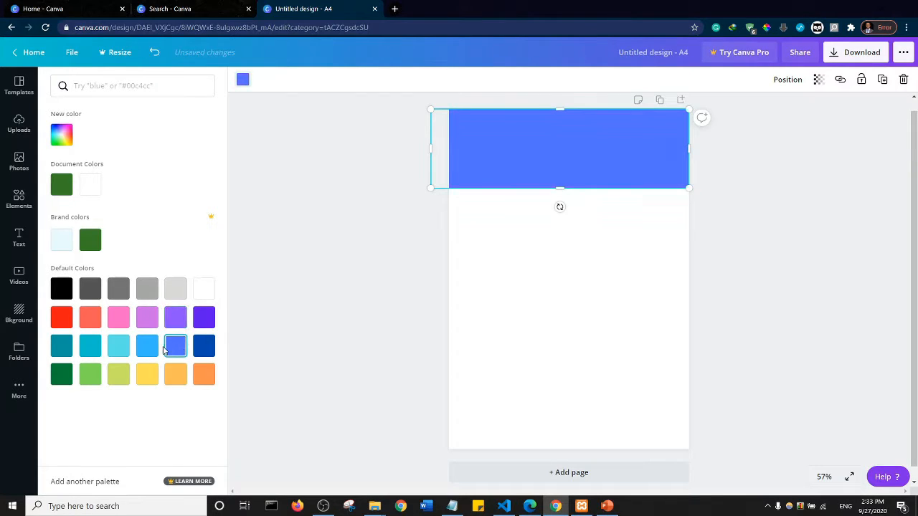
pyautogui.click(147, 347)
pyautogui.click(146, 318)
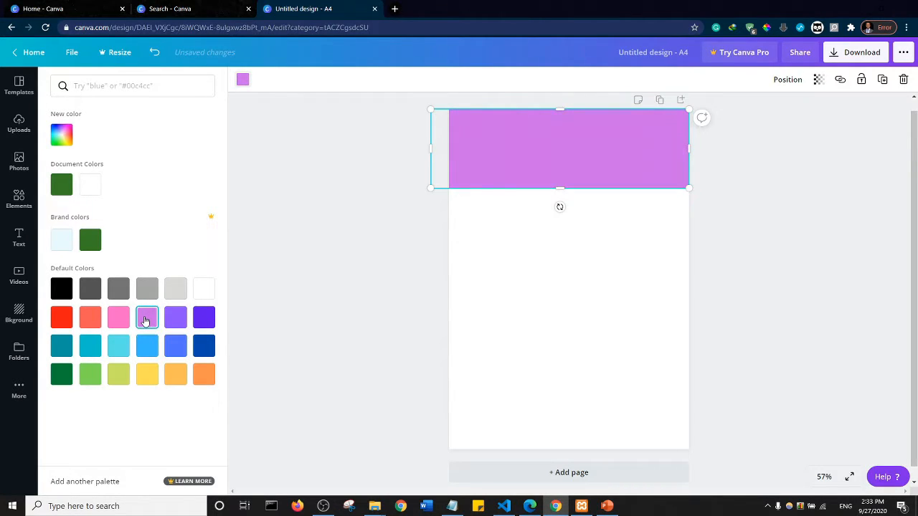
pyautogui.click(118, 320)
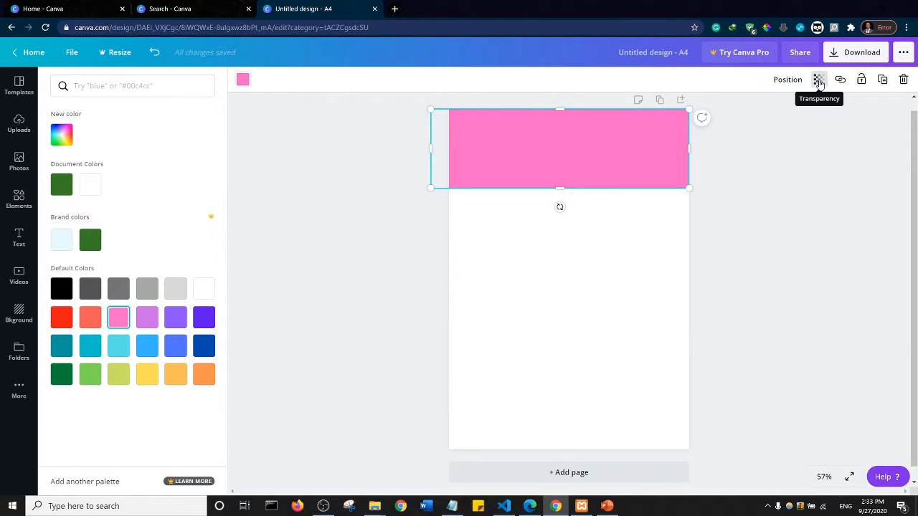
# - Try out the transparency setting on the pink banner
pyautogui.click(819, 81)
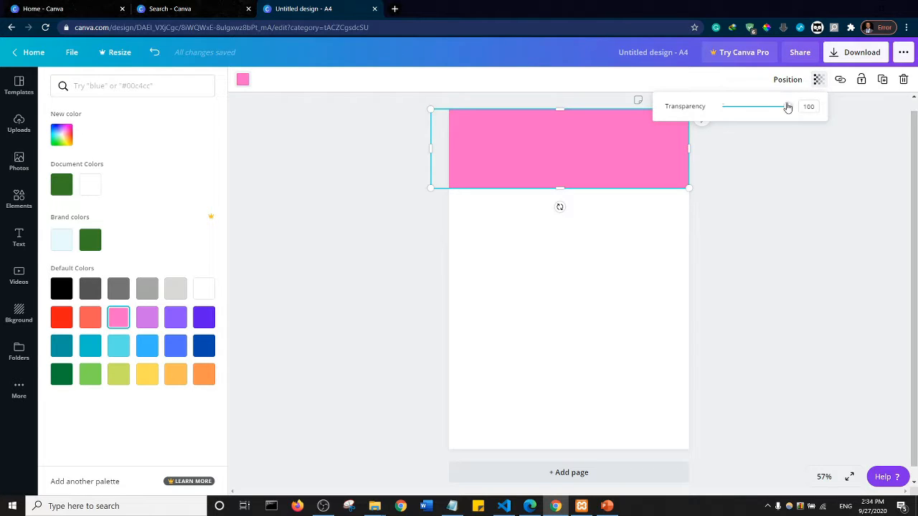
pyautogui.moveTo(787, 107)
pyautogui.mouseDown()
pyautogui.moveTo(726, 111)
pyautogui.moveTo(790, 117)
pyautogui.mouseUp()
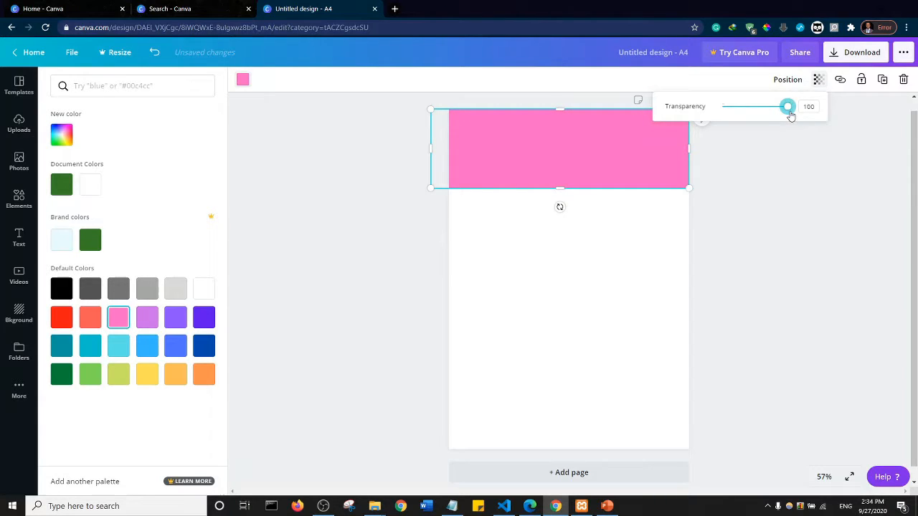
pyautogui.click(749, 90)
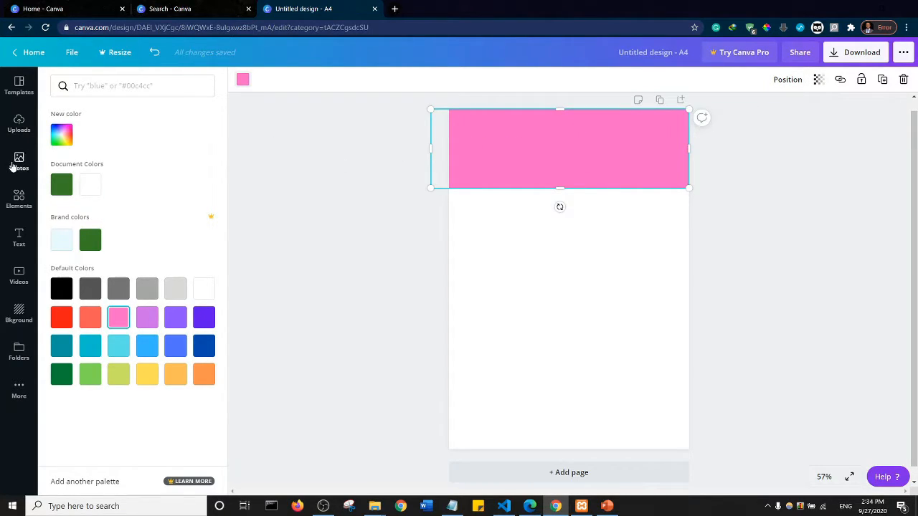
# - Add the uploaded picture of the yoga figure made of vegetables and move it up to overlap the pink banner
pyautogui.click(20, 129)
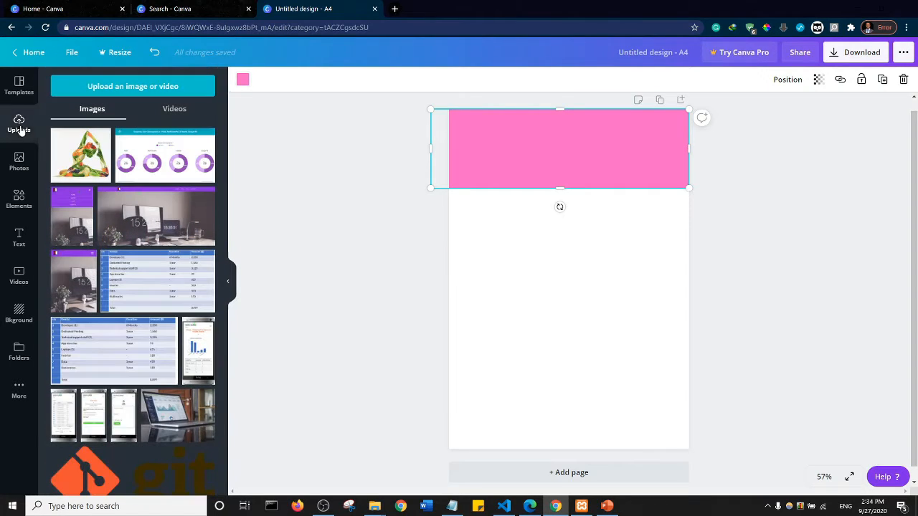
pyautogui.click(82, 157)
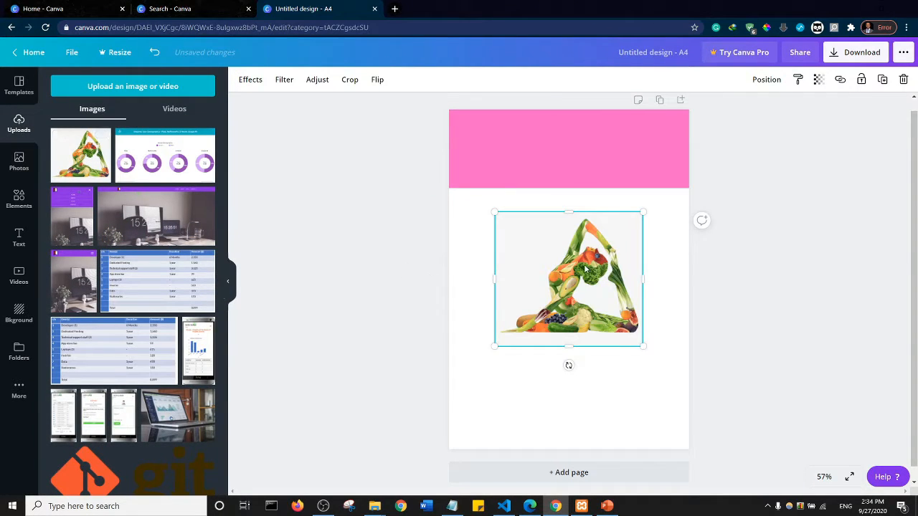
pyautogui.moveTo(586, 266); pyautogui.dragTo(585, 204)
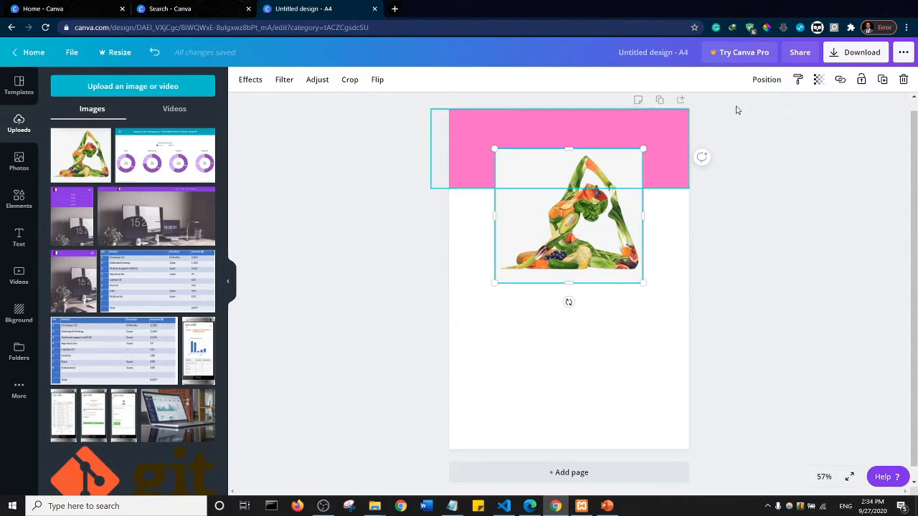
# - Send the vegetable figure picture backward behind the pink banner, and delete it from the page after repositioning it
pyautogui.click(766, 80)
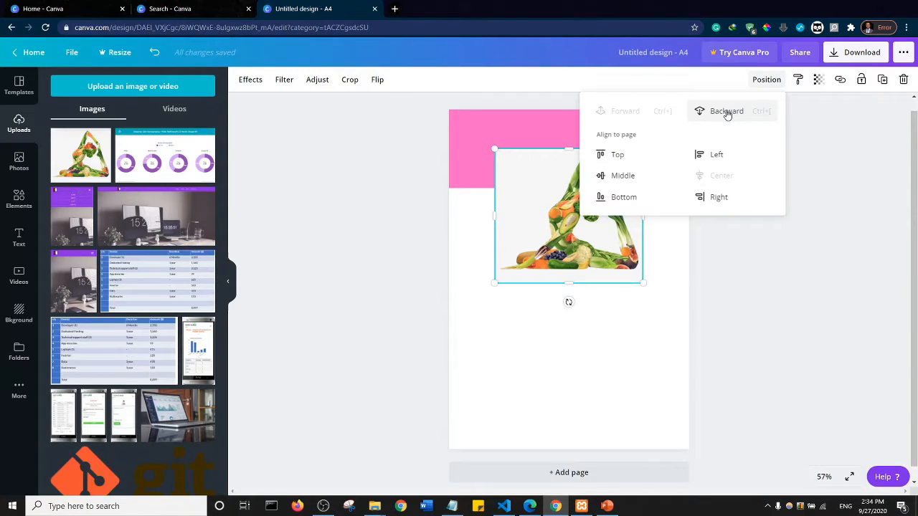
pyautogui.click(726, 112)
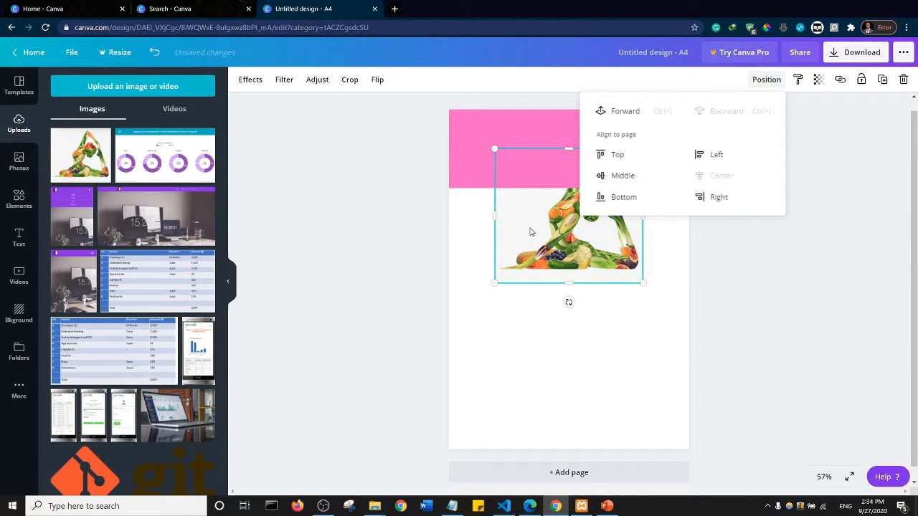
pyautogui.moveTo(535, 199); pyautogui.dragTo(525, 178)
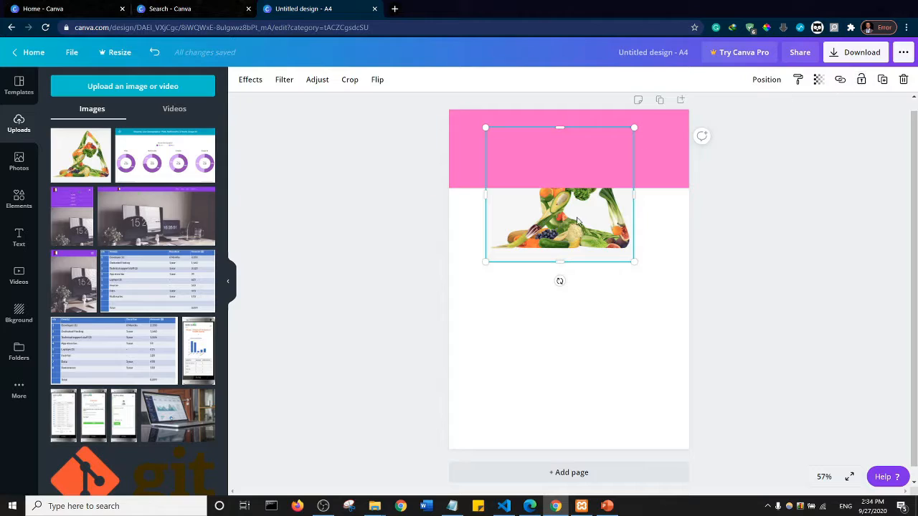
pyautogui.moveTo(573, 264); pyautogui.dragTo(577, 333)
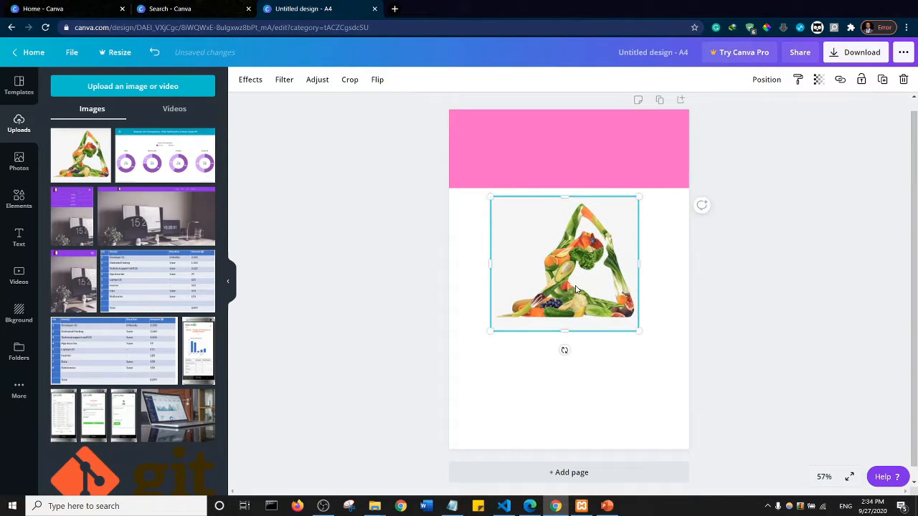
pyautogui.press('Delete')
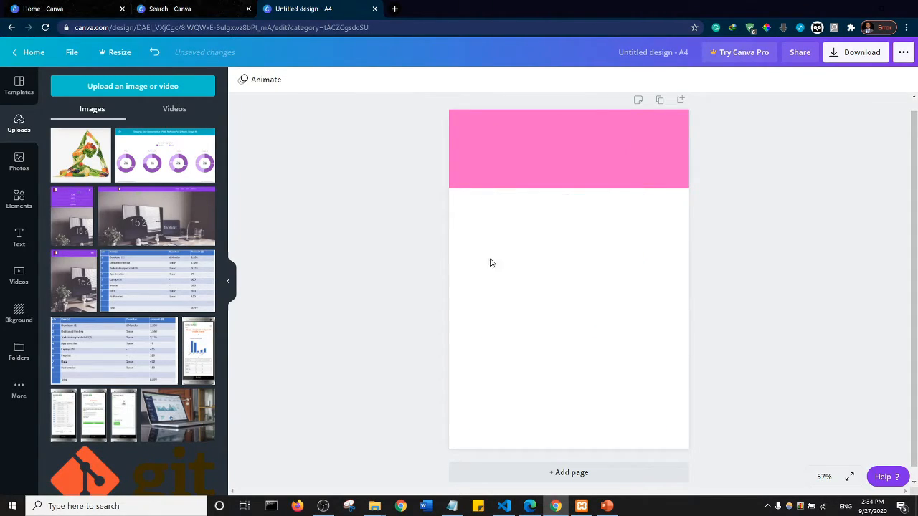
# - Add a subheading reading HEALTH AND FITNESS to the page and move it onto the pink banner
pyautogui.click(20, 243)
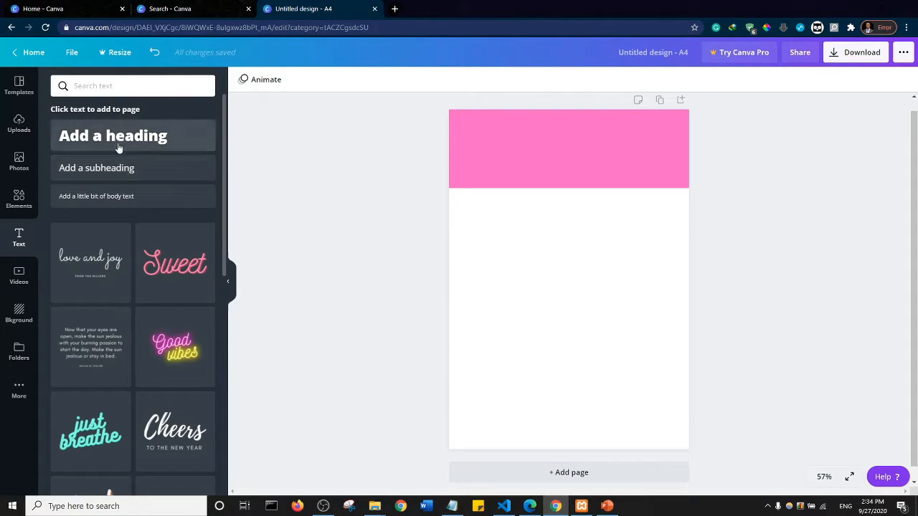
pyautogui.click(90, 172)
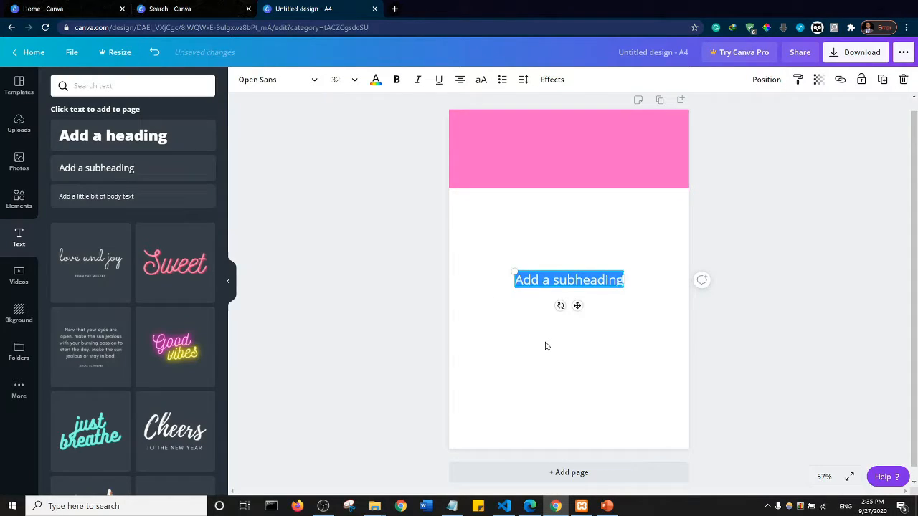
pyautogui.write('HEA')
pyautogui.press('BackSpace')
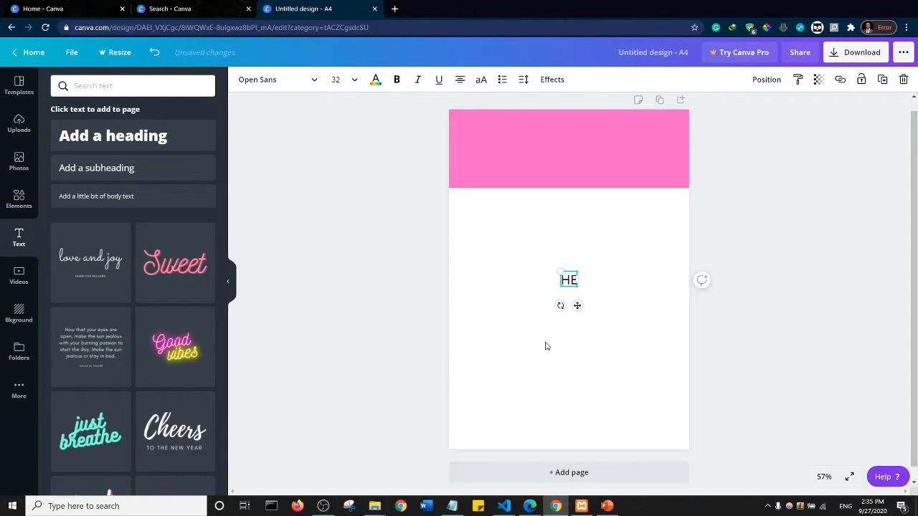
pyautogui.write('ALTH AND')
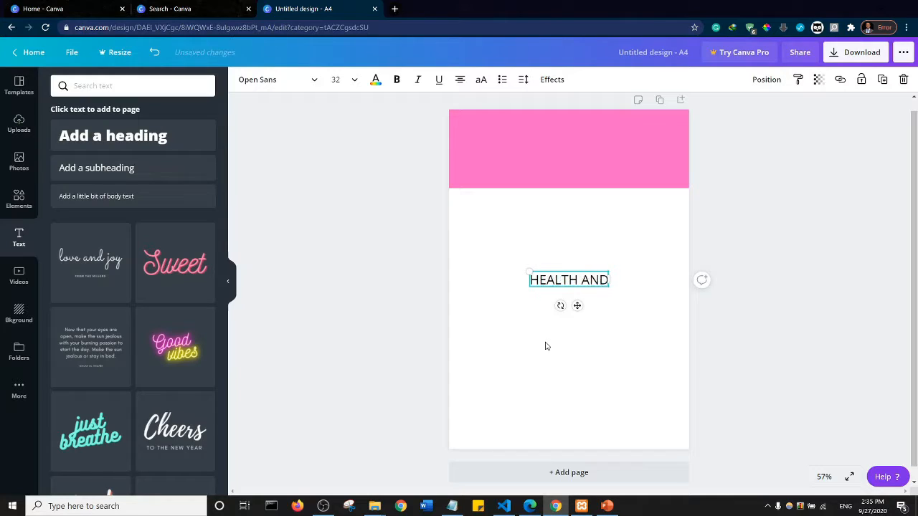
pyautogui.write(' FITNESS')
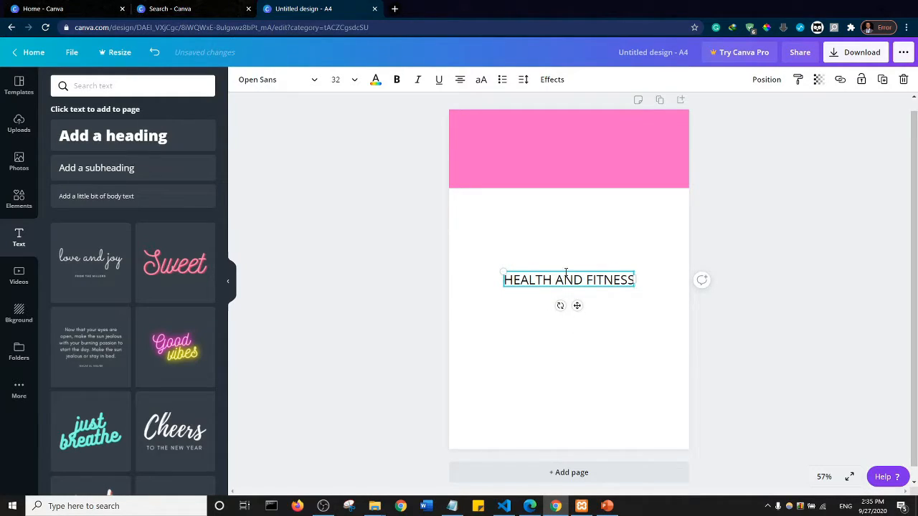
pyautogui.moveTo(566, 268)
pyautogui.mouseDown()
pyautogui.moveTo(538, 148)
pyautogui.moveTo(522, 138)
pyautogui.mouseUp()
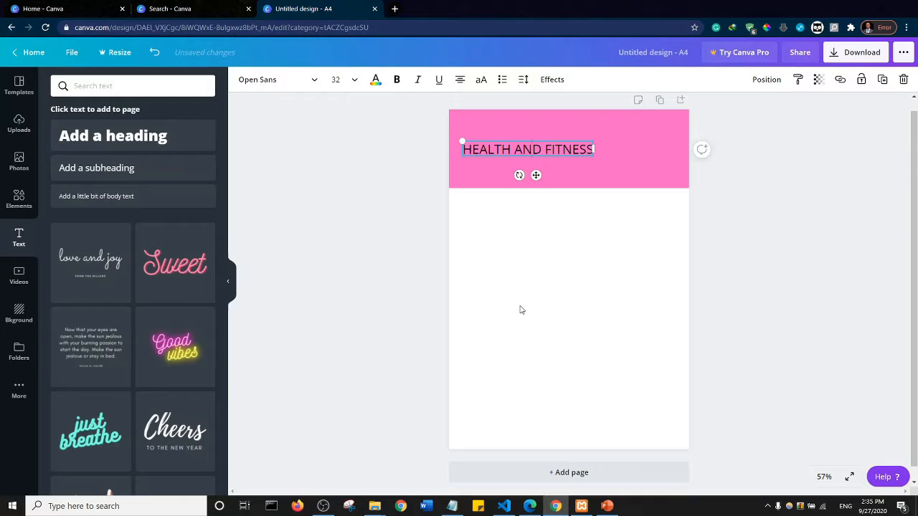
# - Set the HEALTH AND FITNESS text to font size 42 and widen its text box so it fits on one line
pyautogui.hotkey('ctrl', 'a')
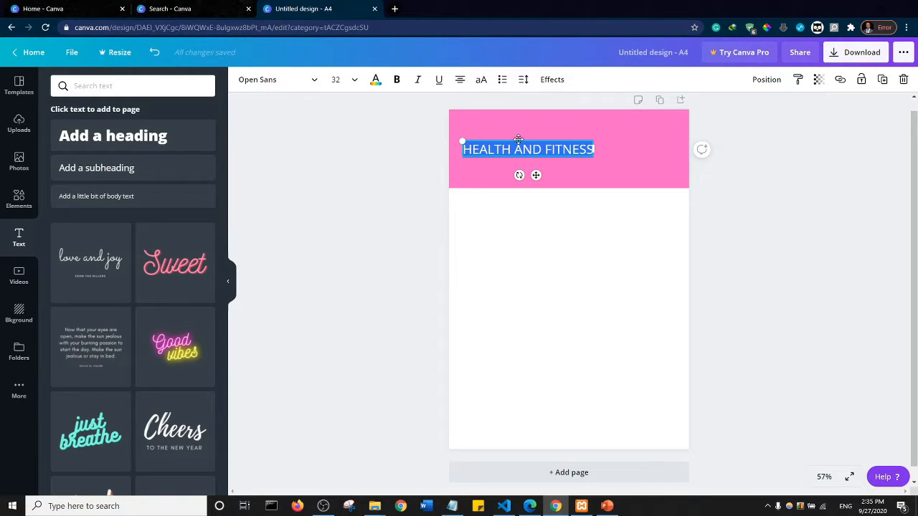
pyautogui.click(519, 148)
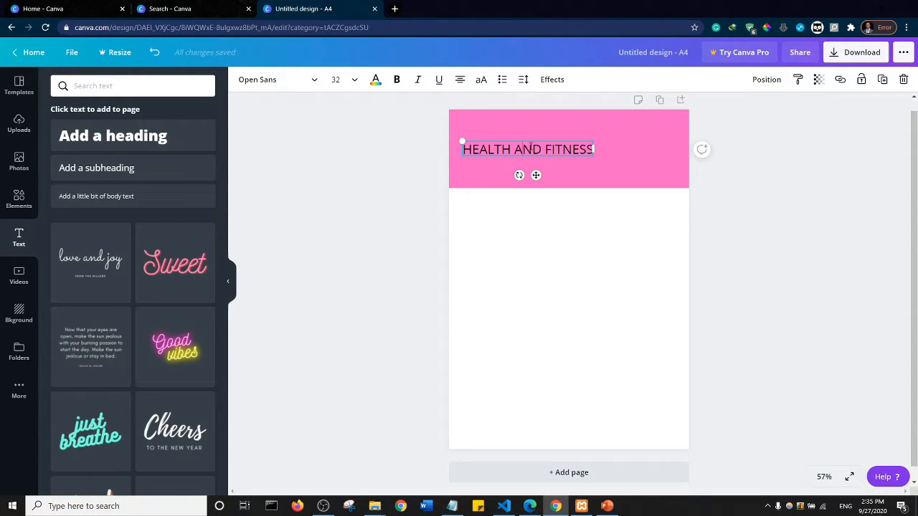
pyautogui.hotkey('ctrl', 'a')
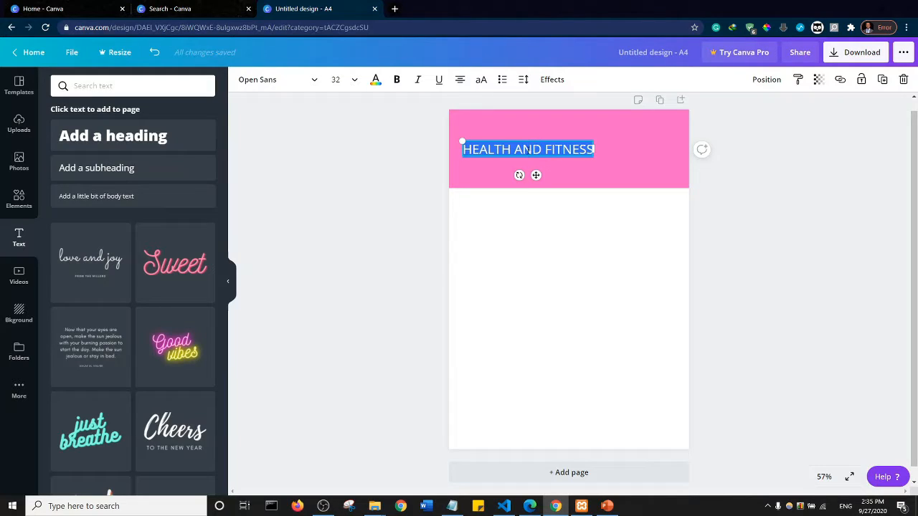
pyautogui.click(352, 80)
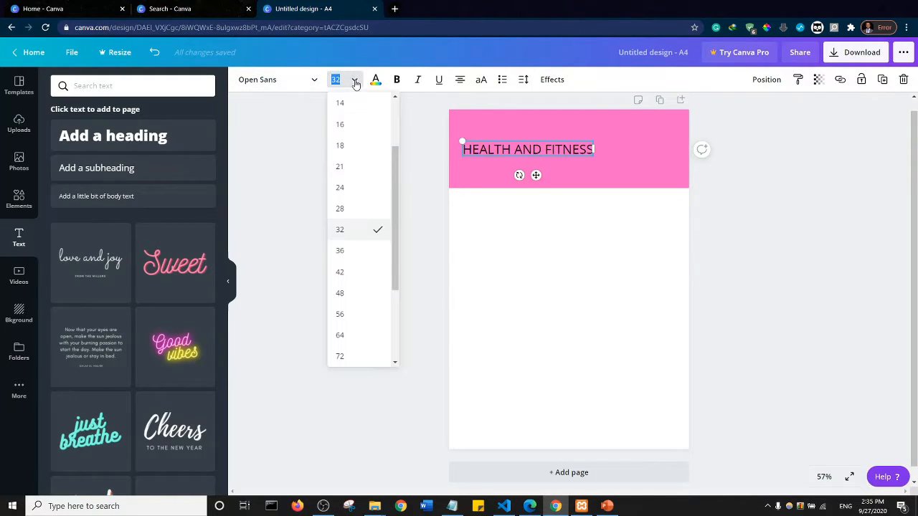
pyautogui.click(341, 273)
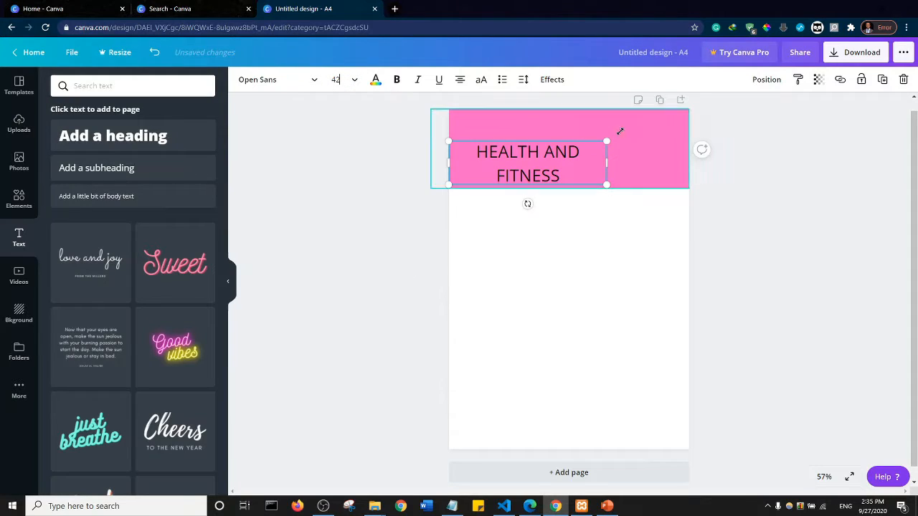
pyautogui.moveTo(607, 163); pyautogui.dragTo(651, 161)
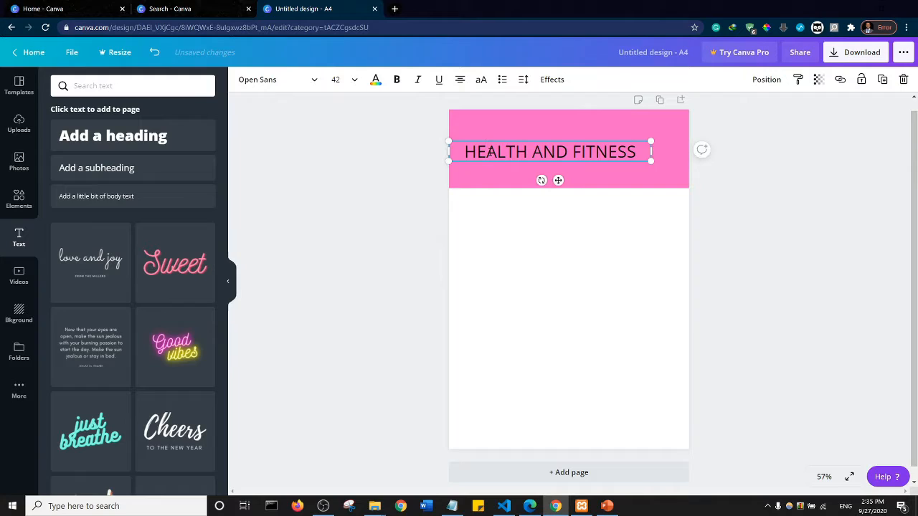
# - Make the HEALTH AND FITNESS text bold, trying italics and underline on it and switching both off again
pyautogui.hotkey('ctrl', 'a')
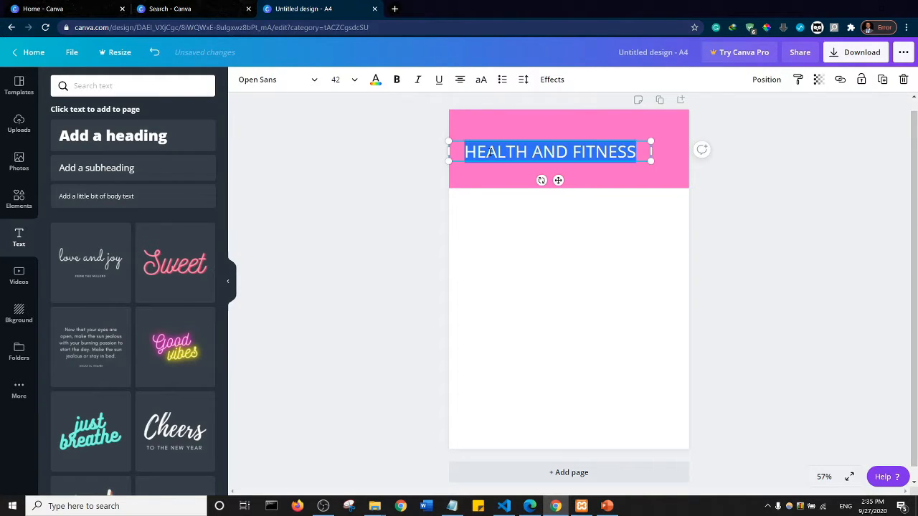
pyautogui.click(397, 81)
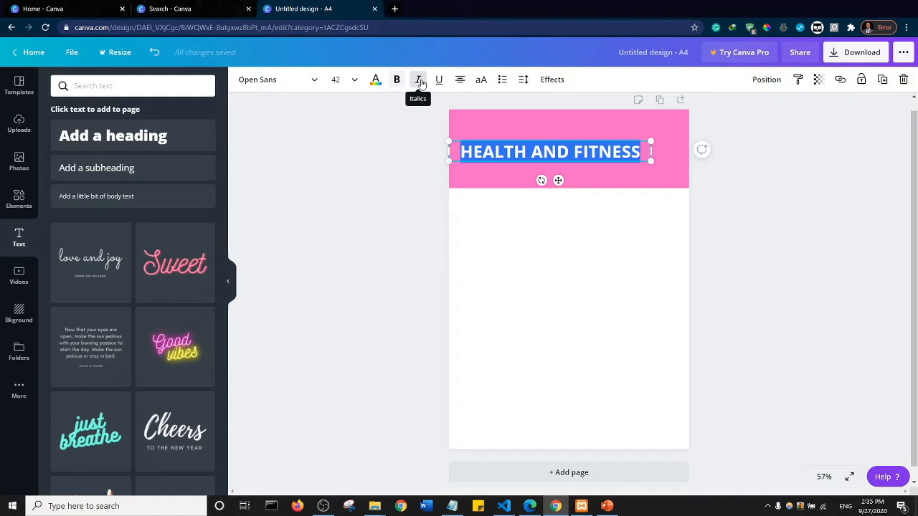
pyautogui.click(419, 79)
pyautogui.click(418, 79)
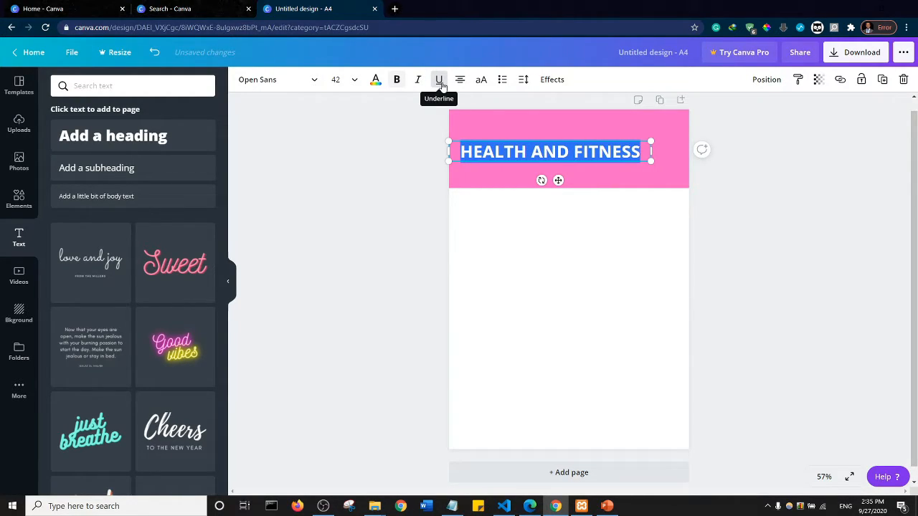
pyautogui.click(439, 80)
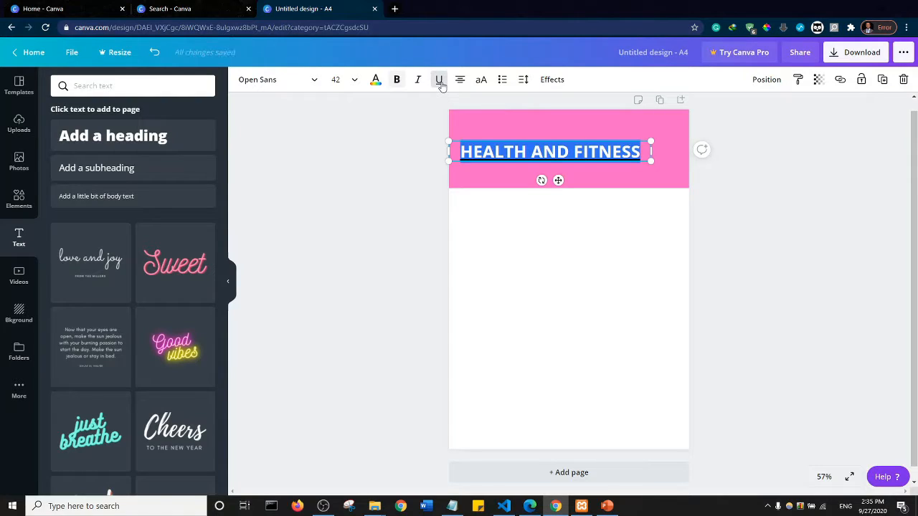
pyautogui.click(440, 80)
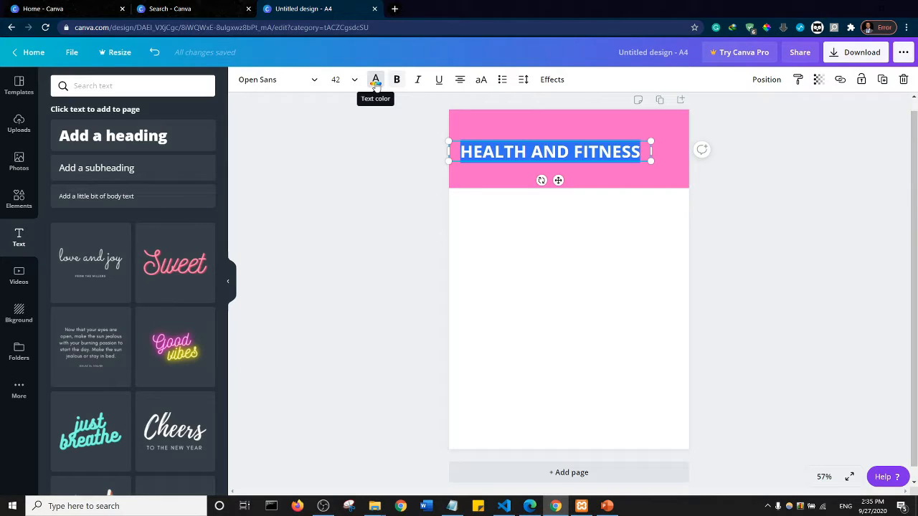
# - Change the HEALTH AND FITNESS text color to the document's white and deselect the text
pyautogui.click(376, 80)
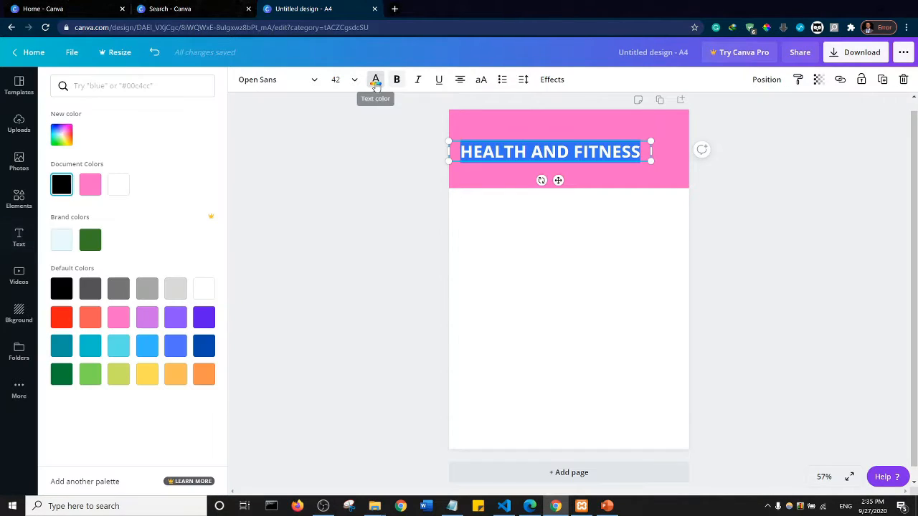
pyautogui.click(122, 187)
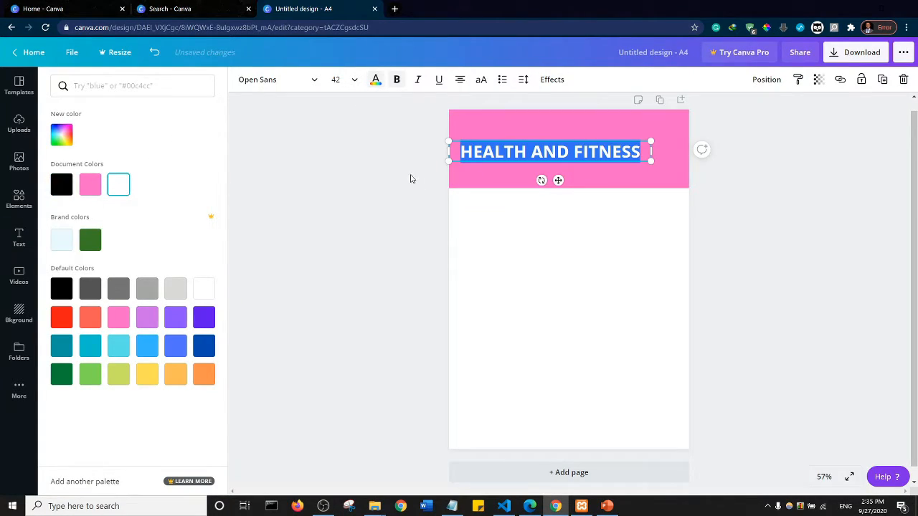
pyautogui.click(387, 175)
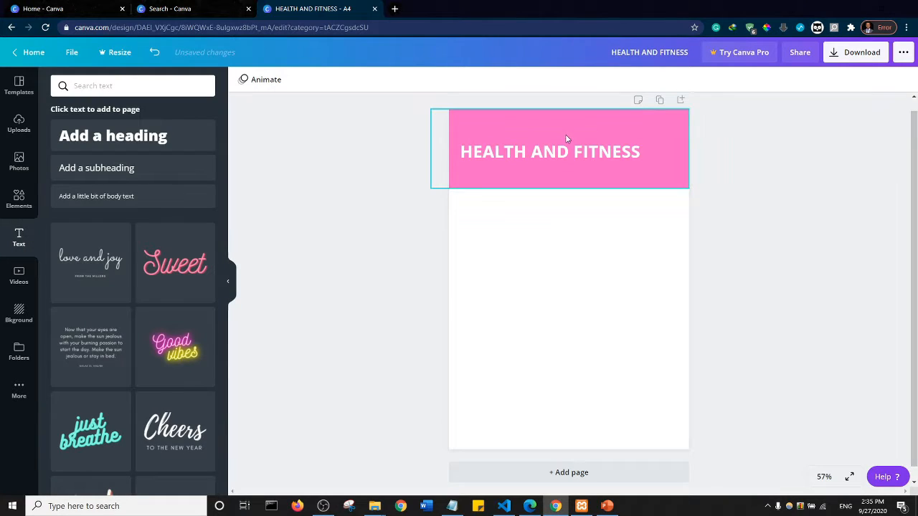
# - Try out custom colors and hues on the HEALTH AND FITNESS text and return it to white #FFFFFF
pyautogui.click(534, 153)
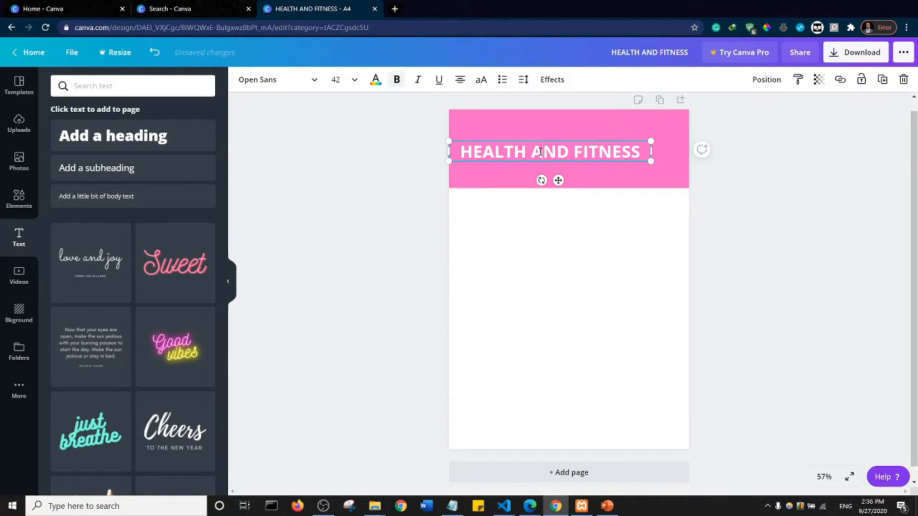
pyautogui.doubleClick(560, 152)
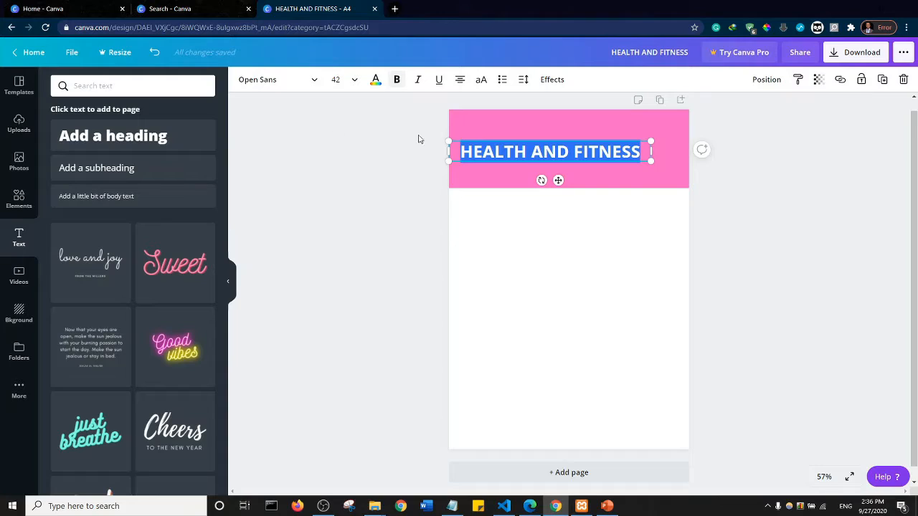
pyautogui.click(375, 81)
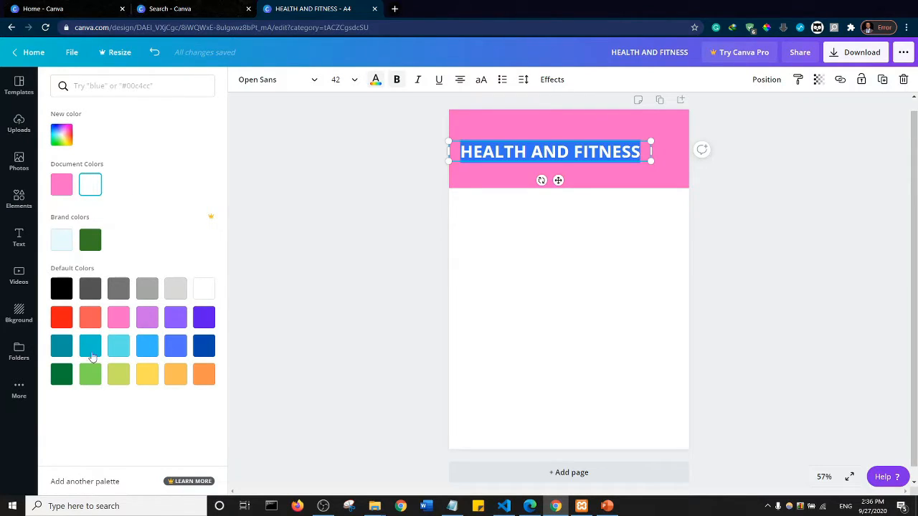
pyautogui.click(62, 138)
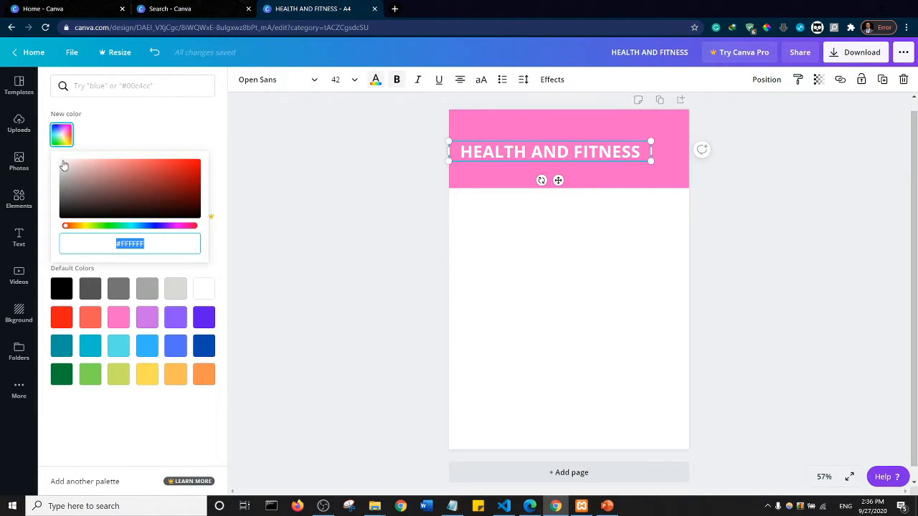
pyautogui.moveTo(65, 167); pyautogui.dragTo(154, 193)
pyautogui.moveTo(65, 226); pyautogui.dragTo(149, 230)
pyautogui.moveTo(153, 193); pyautogui.dragTo(48, 149)
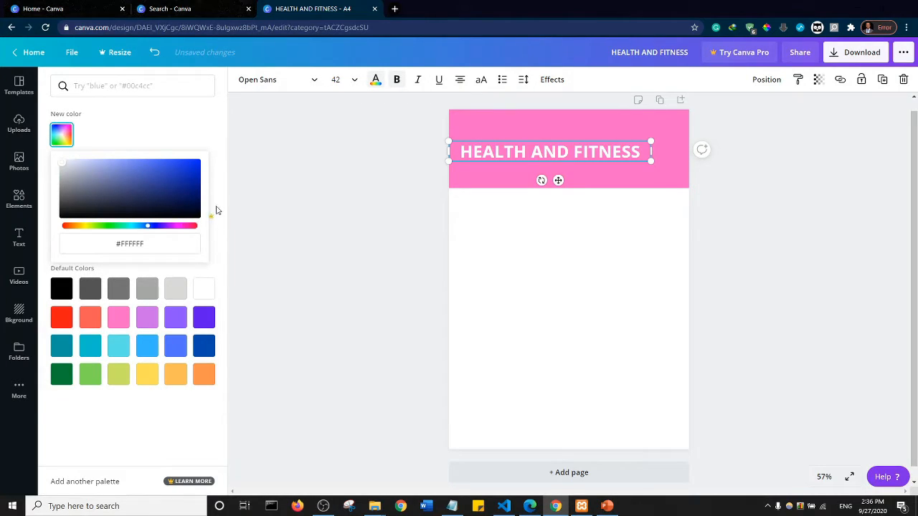
pyautogui.click(239, 160)
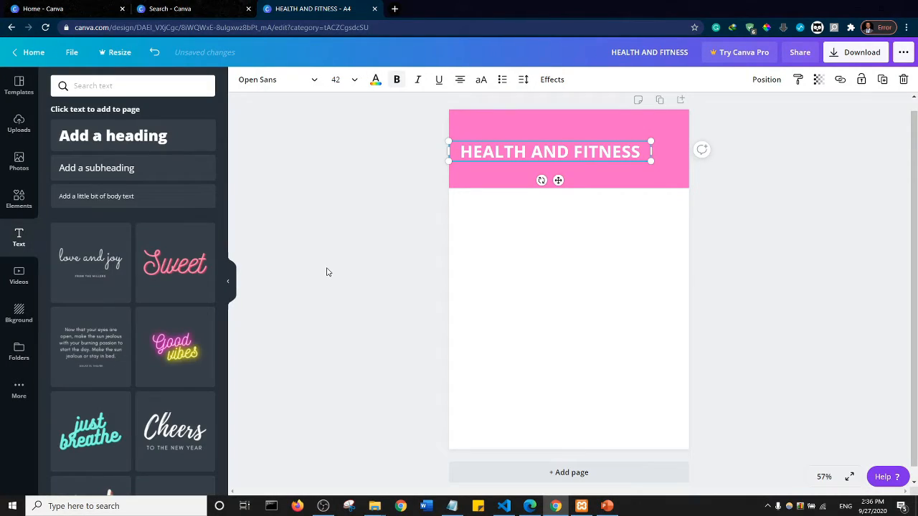
# - Look at the stock videos, and try the brown wooden plank background on the page before undoing it
pyautogui.click(19, 279)
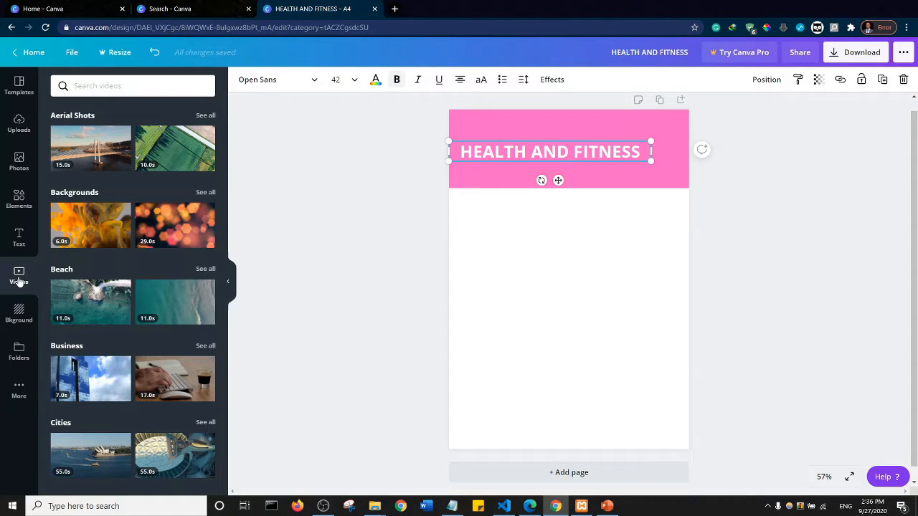
pyautogui.click(19, 316)
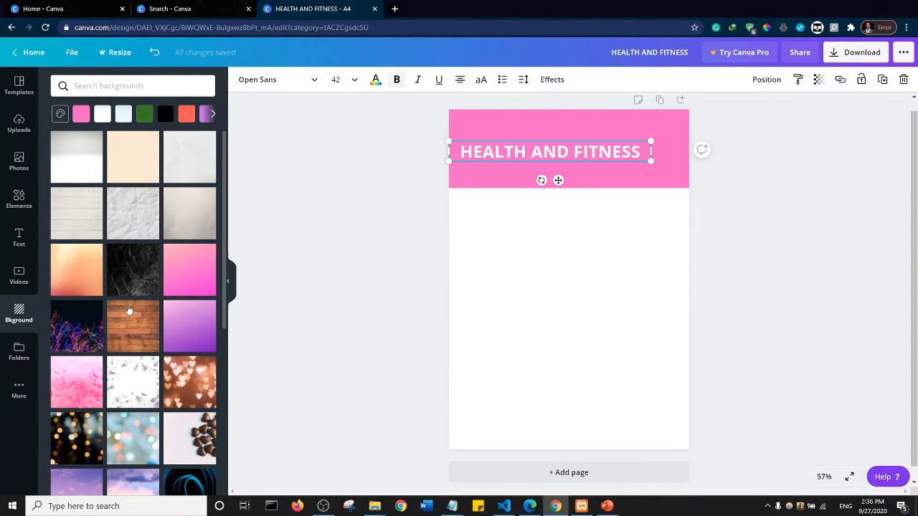
pyautogui.click(138, 329)
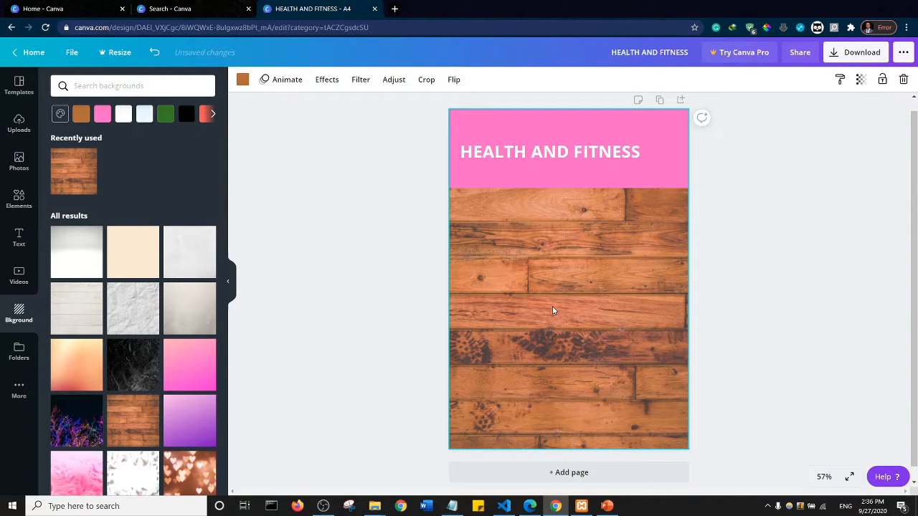
pyautogui.hotkey('ctrl', 'z')
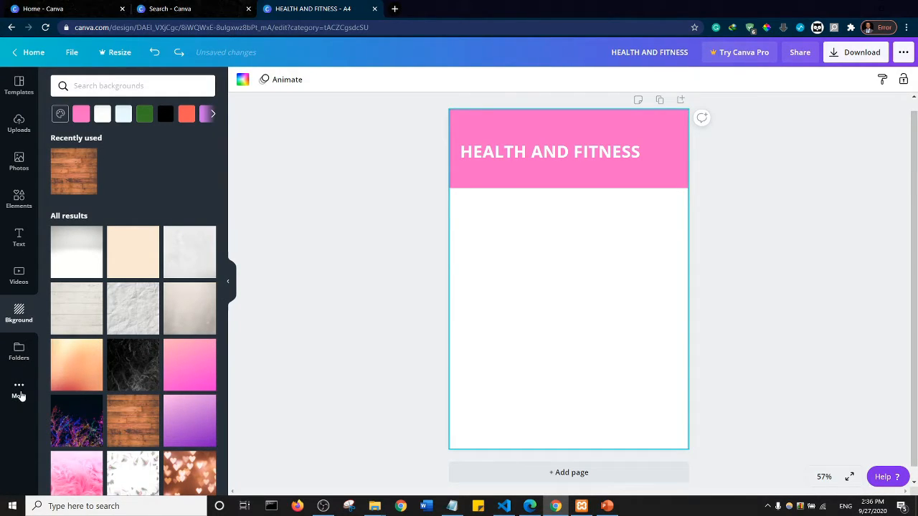
# - Look at the additional apps and folders, open the Pixabay integration and search it for HEALTH
pyautogui.click(20, 393)
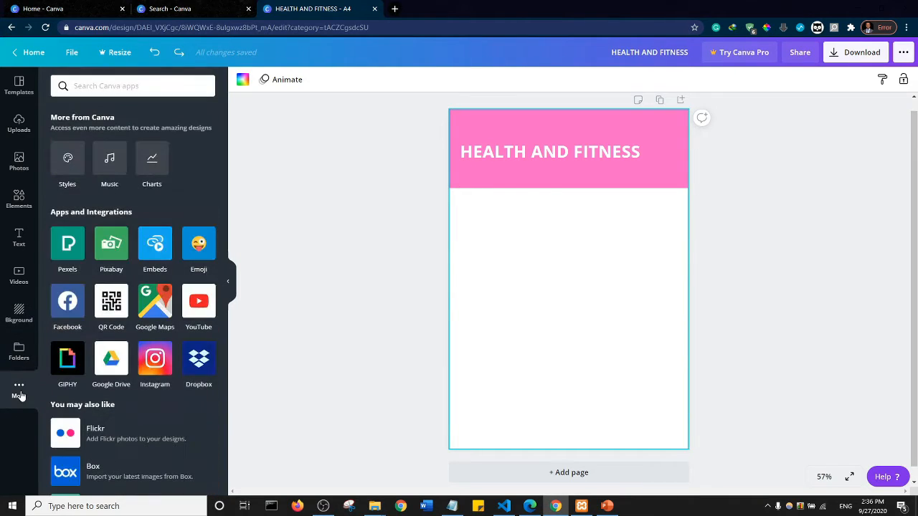
pyautogui.click(20, 357)
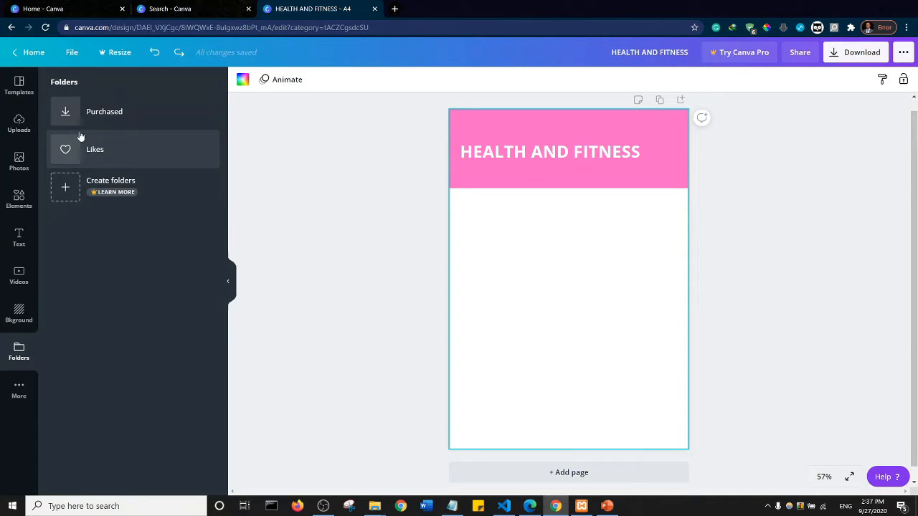
pyautogui.click(19, 391)
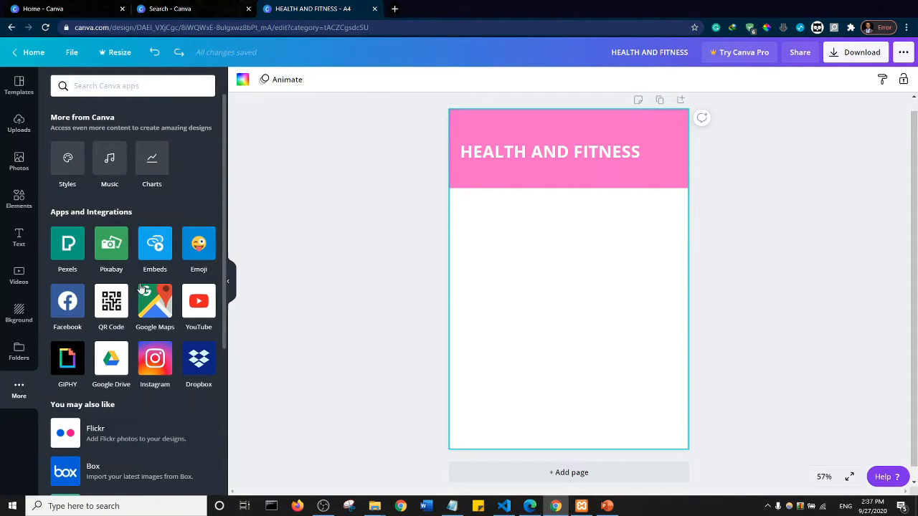
pyautogui.click(106, 248)
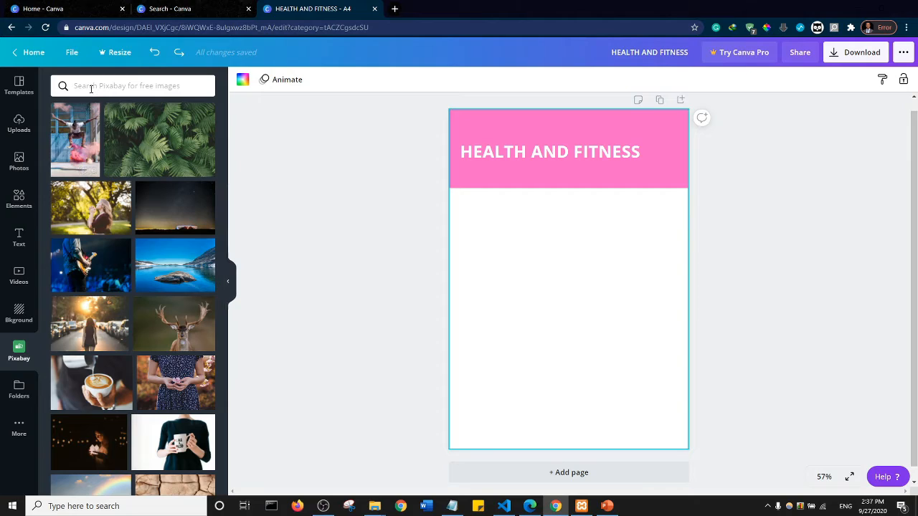
pyautogui.write('H')
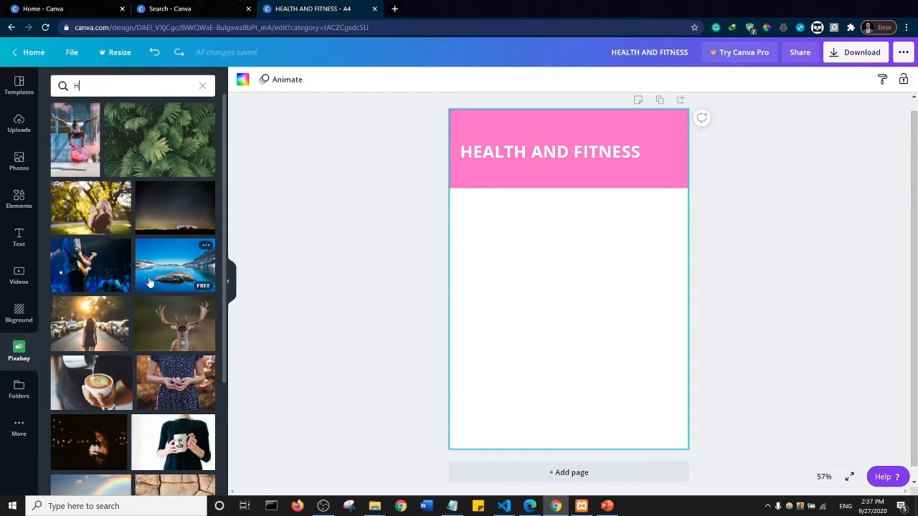
pyautogui.write('EALTH')
pyautogui.press('Return')
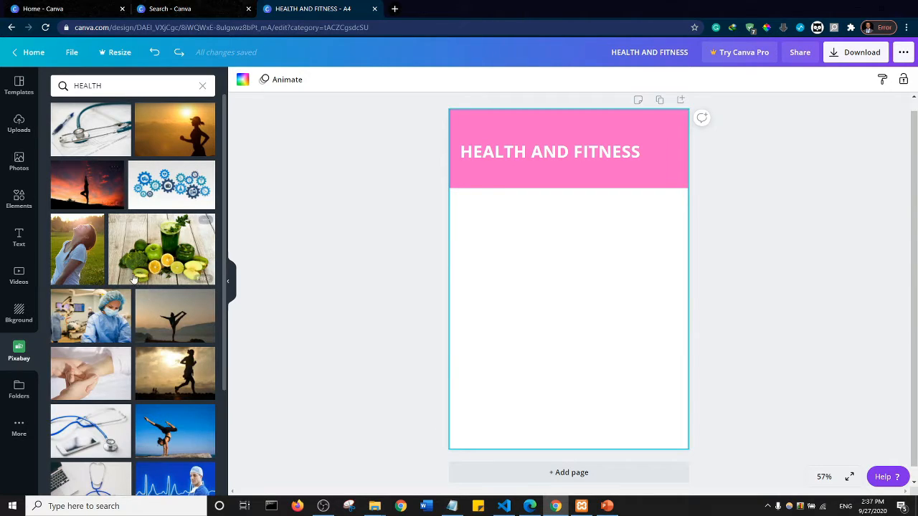
# - Try the Pixabay photo of the winged medical worker below the pink header, enlarged to the page width, and delete it again
pyautogui.scroll(-1, 132, 277)
pyautogui.scroll(-10, 133, 278)
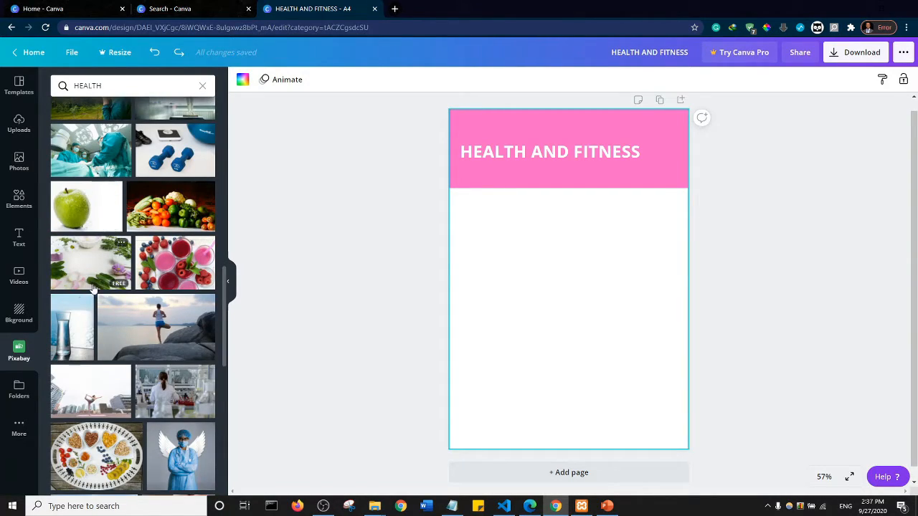
pyautogui.scroll(-5, 103, 314)
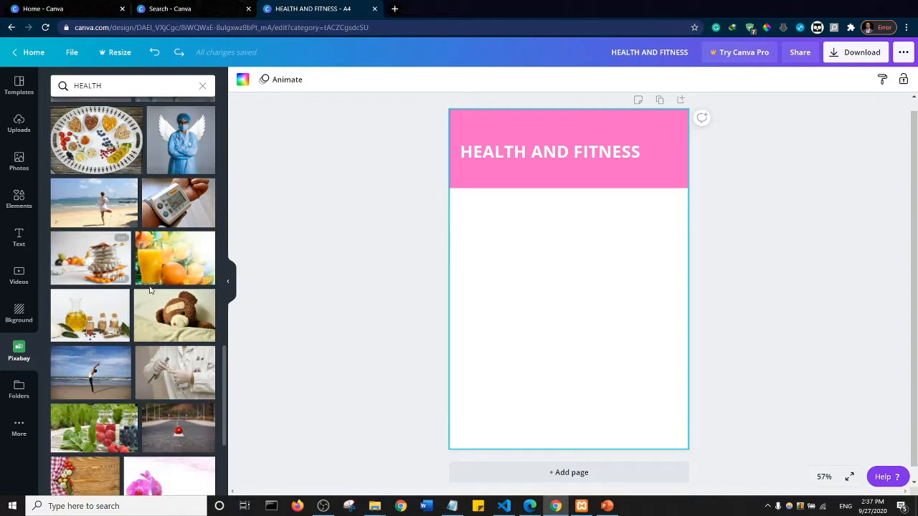
pyautogui.click(176, 160)
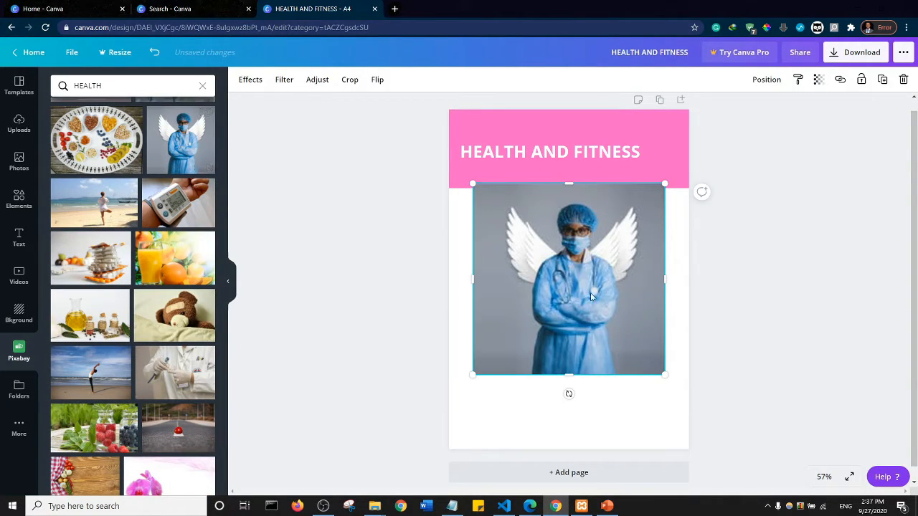
pyautogui.moveTo(592, 256); pyautogui.dragTo(570, 279)
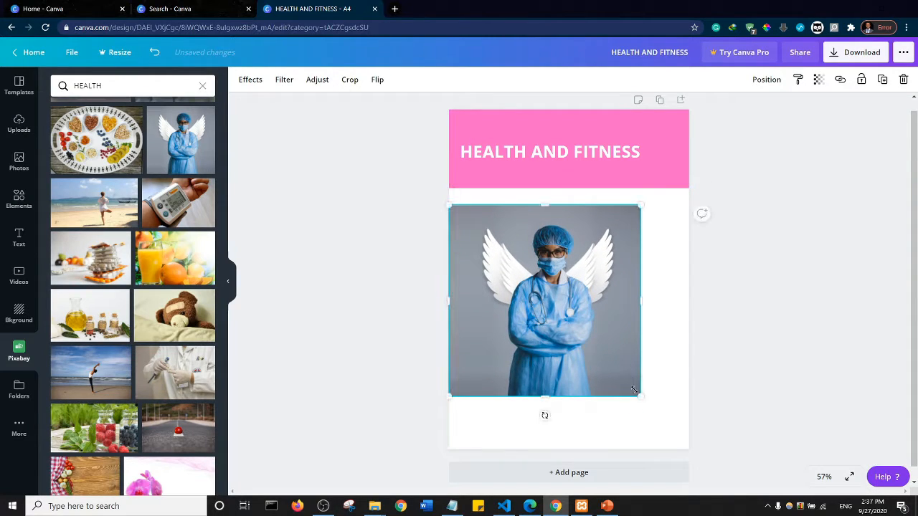
pyautogui.moveTo(640, 396); pyautogui.dragTo(692, 440)
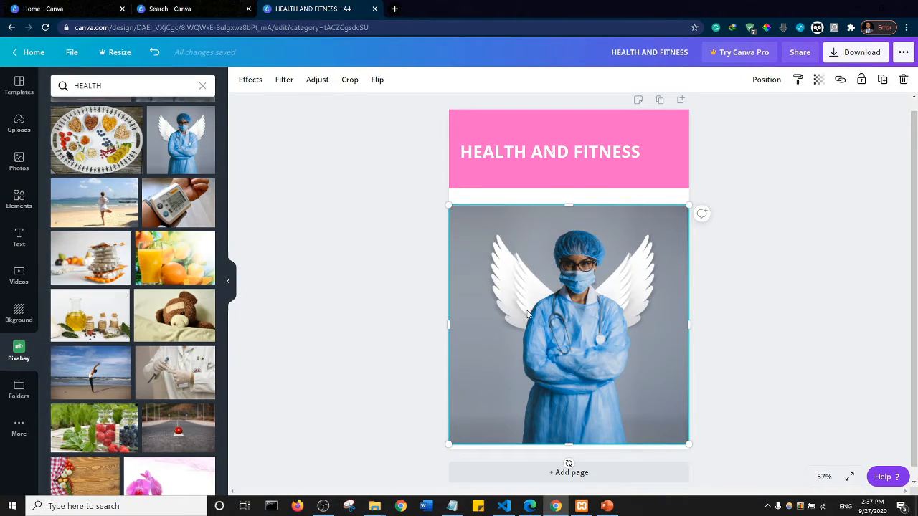
pyautogui.press('Delete')
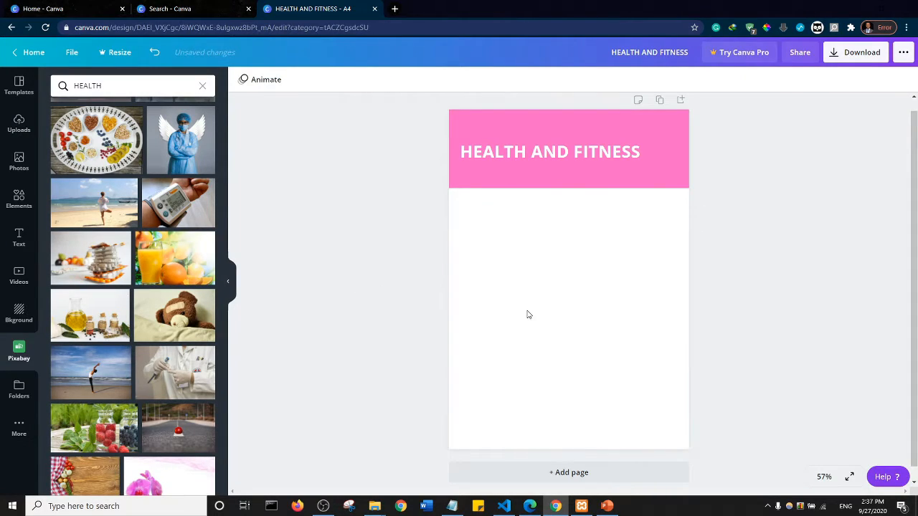
# - Clear the page by deleting the pink header rectangle and the HEALTH AND FITNESS text box
pyautogui.click(539, 177)
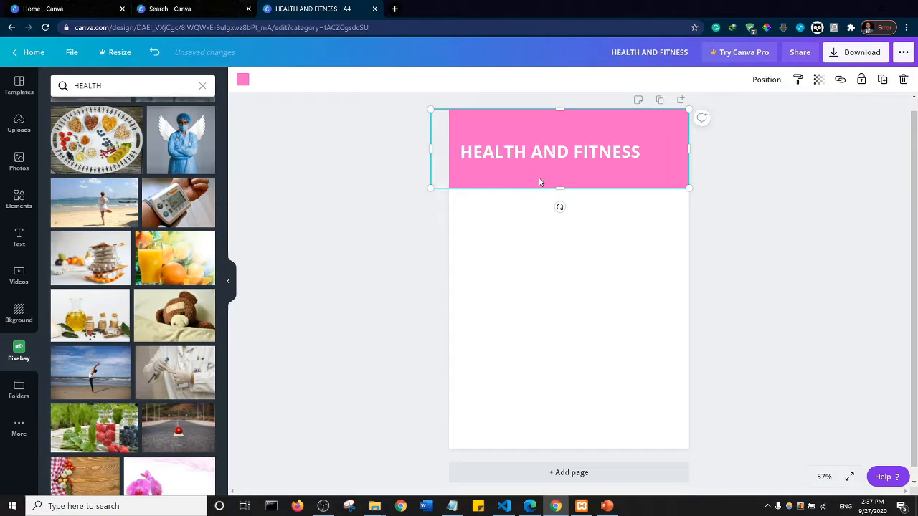
pyautogui.press('Delete')
pyautogui.click(541, 157)
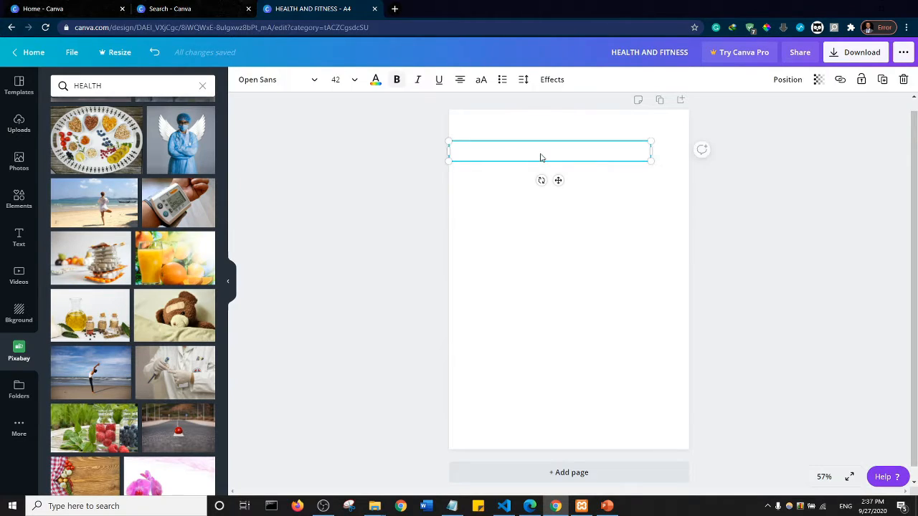
pyautogui.press('Delete')
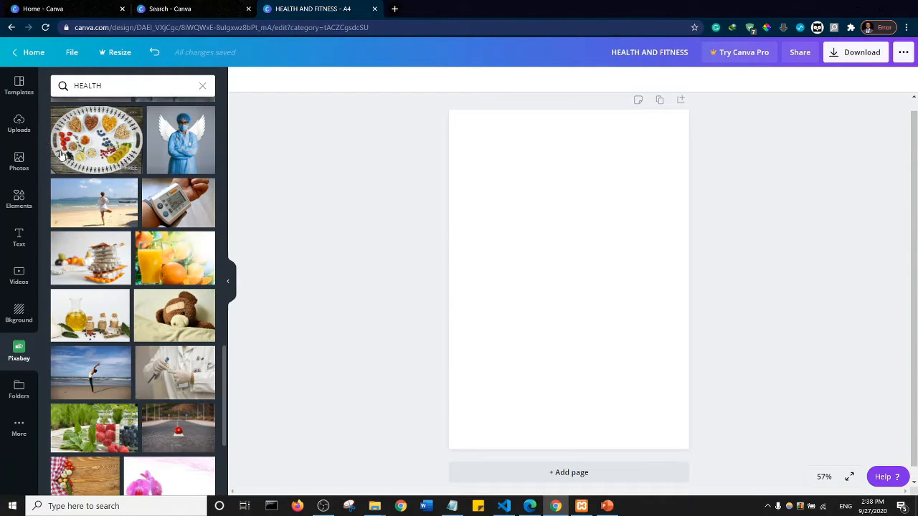
# - Browse the available templates for a ready-made design to fill the blank page
pyautogui.click(18, 91)
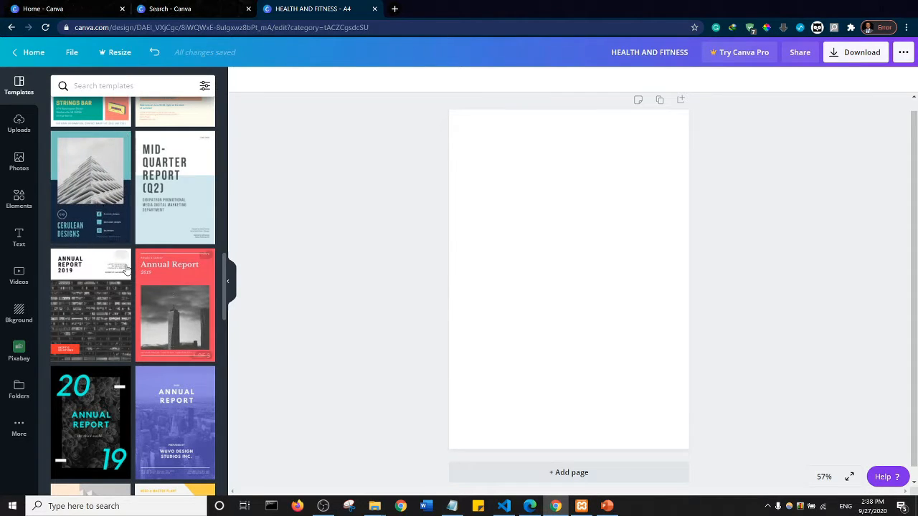
pyautogui.scroll(-4, 136, 287)
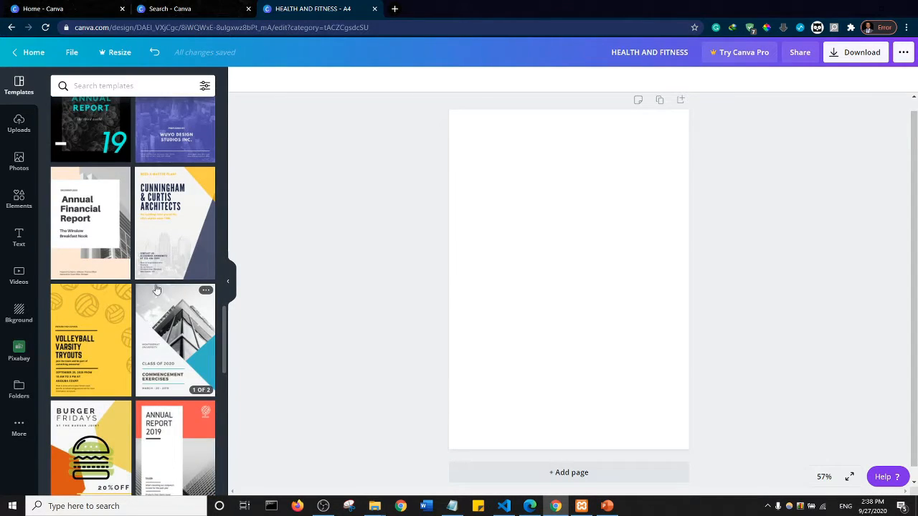
pyautogui.scroll(-4, 156, 287)
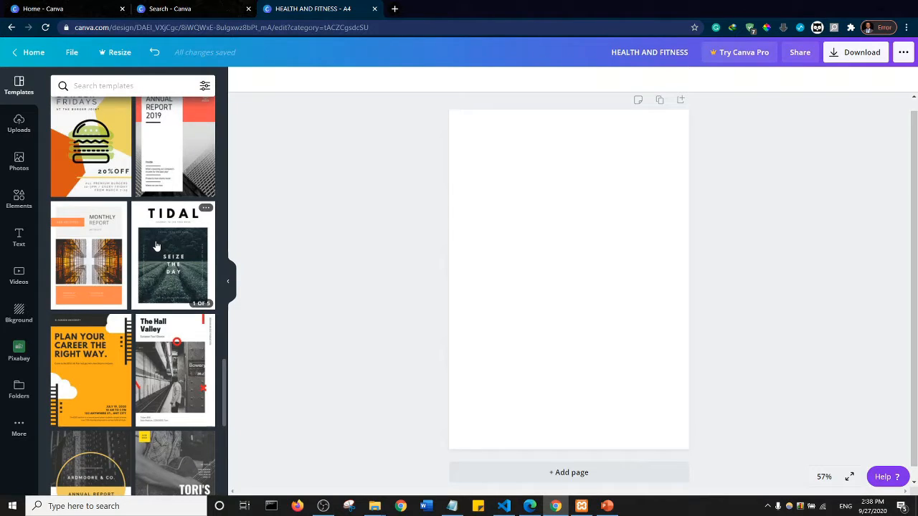
pyautogui.scroll(-4, 156, 246)
pyautogui.scroll(1, 157, 246)
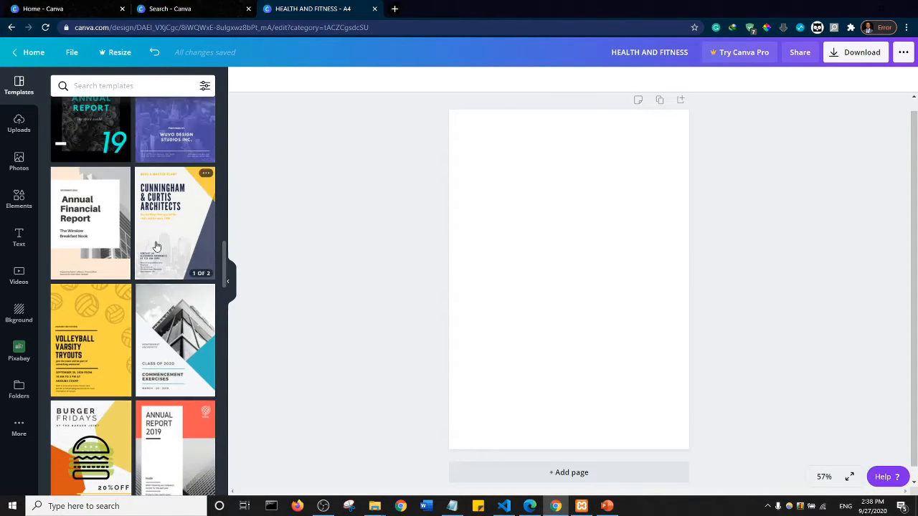
pyautogui.scroll(-5, 154, 246)
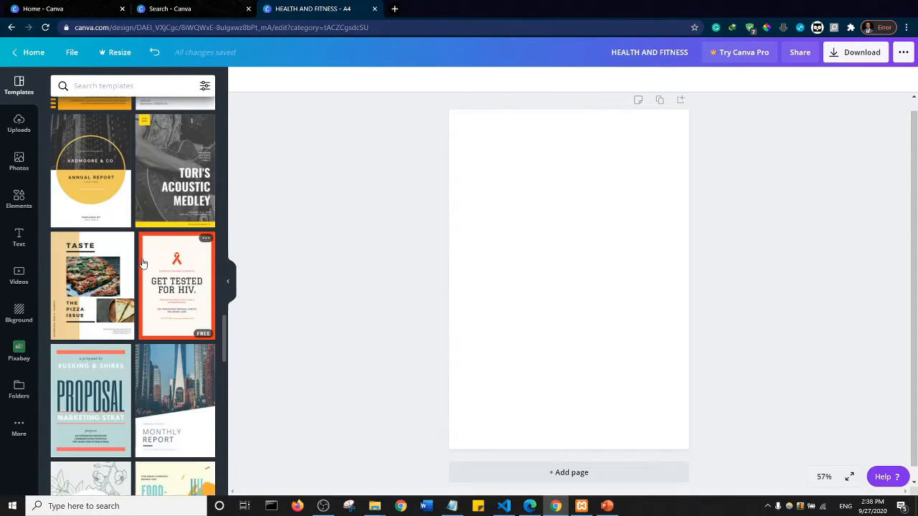
pyautogui.scroll(-5, 144, 285)
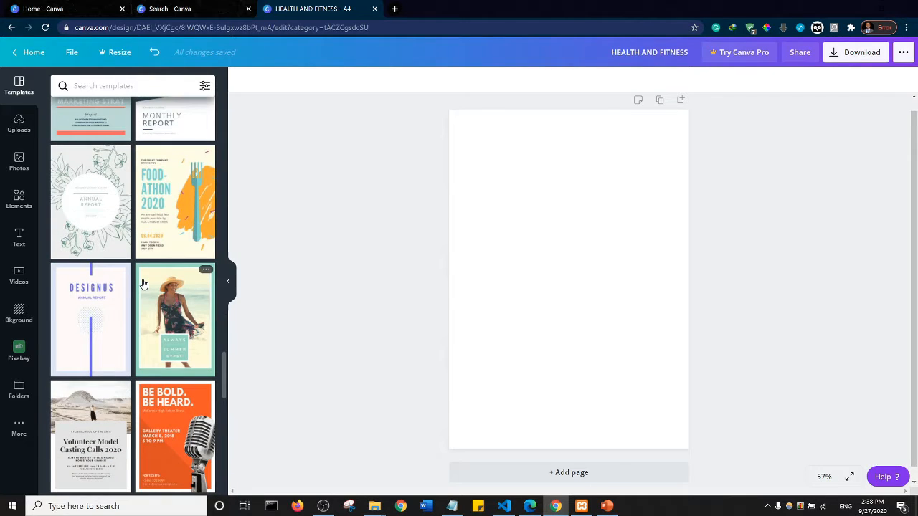
pyautogui.scroll(-5, 143, 285)
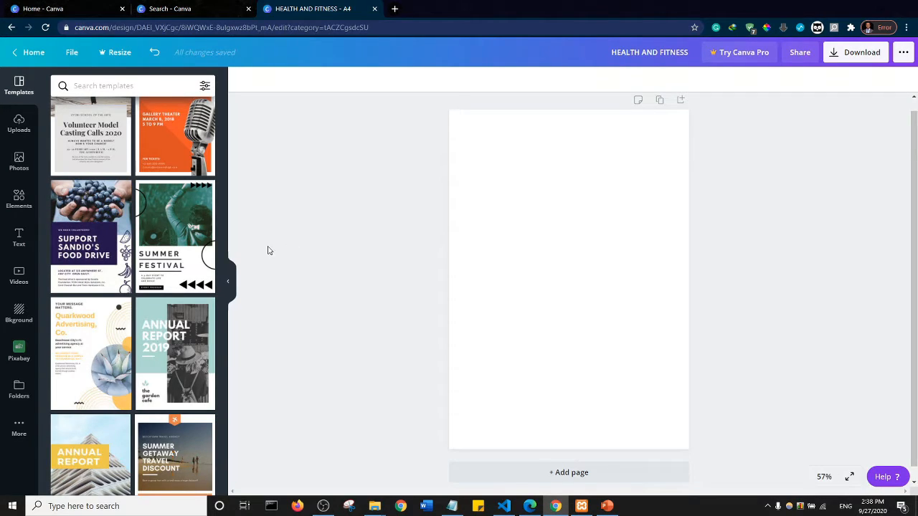
# - Apply the first page of the Cream and Purple Icons Food Drive Flyer template to the blank page
pyautogui.click(97, 230)
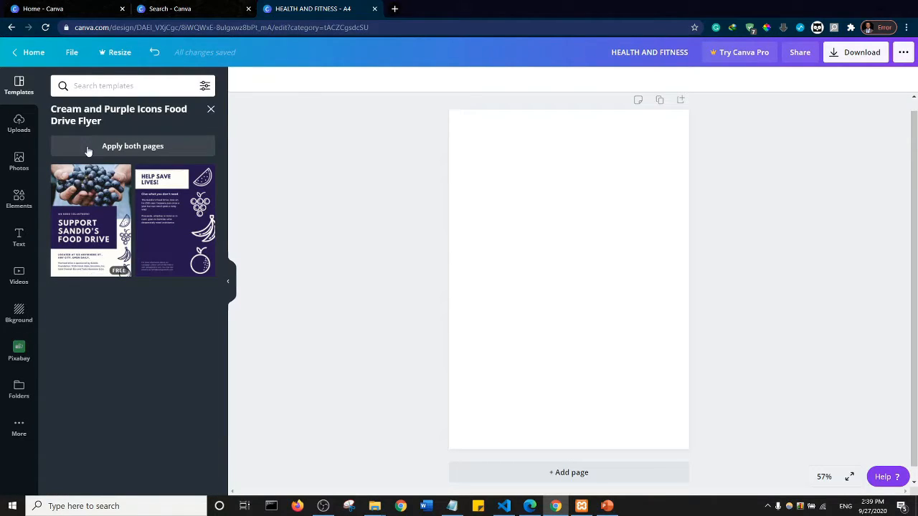
pyautogui.click(211, 112)
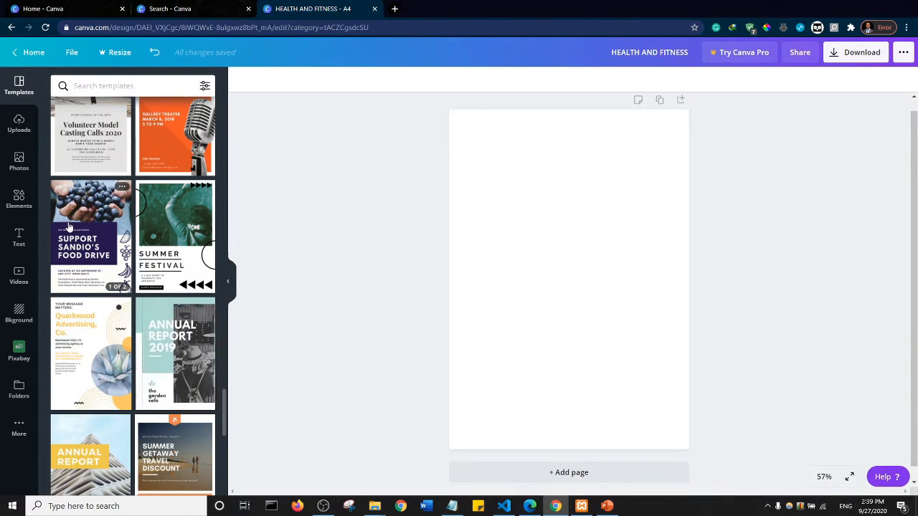
pyautogui.click(84, 248)
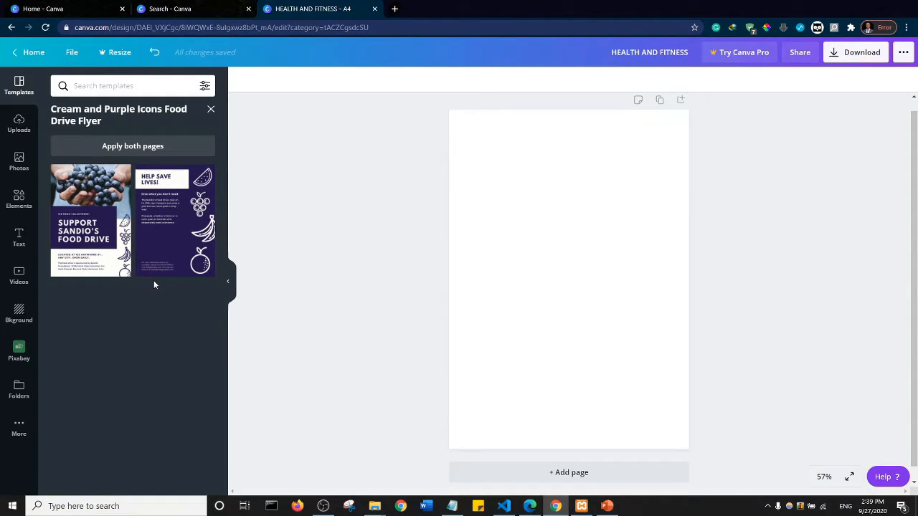
pyautogui.click(87, 236)
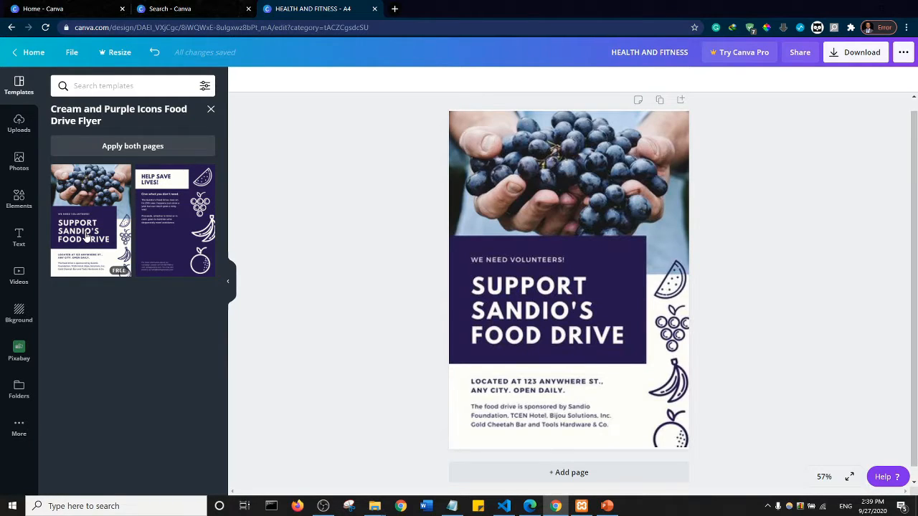
# - Replace the flyer's SUPPORT SANDIO'S FOOD DRIVE headline with HEALTH AND FITNESS
pyautogui.click(540, 348)
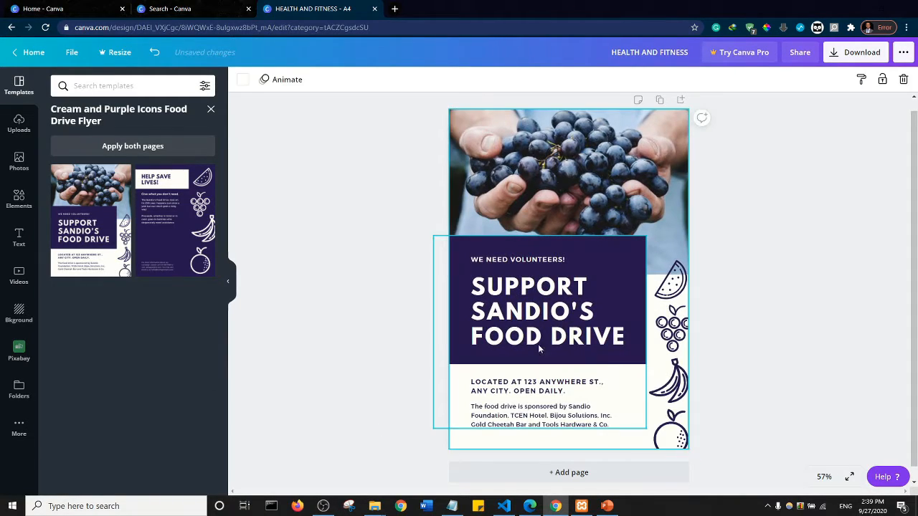
pyautogui.click(499, 290)
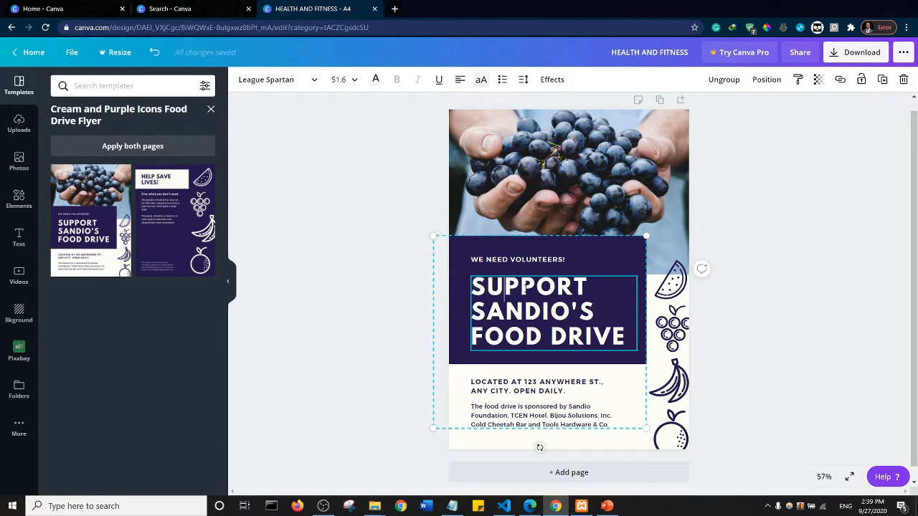
pyautogui.hotkey('ctrl', 'a')
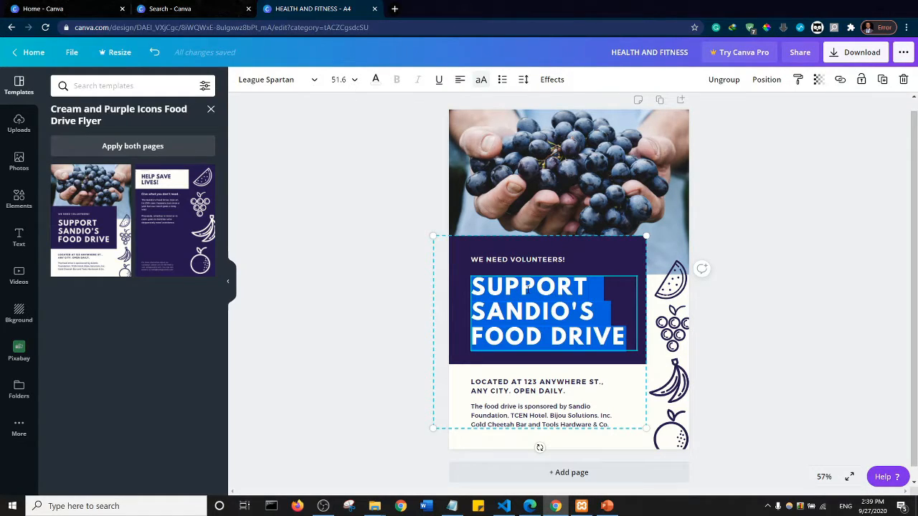
pyautogui.write('HEALTH')
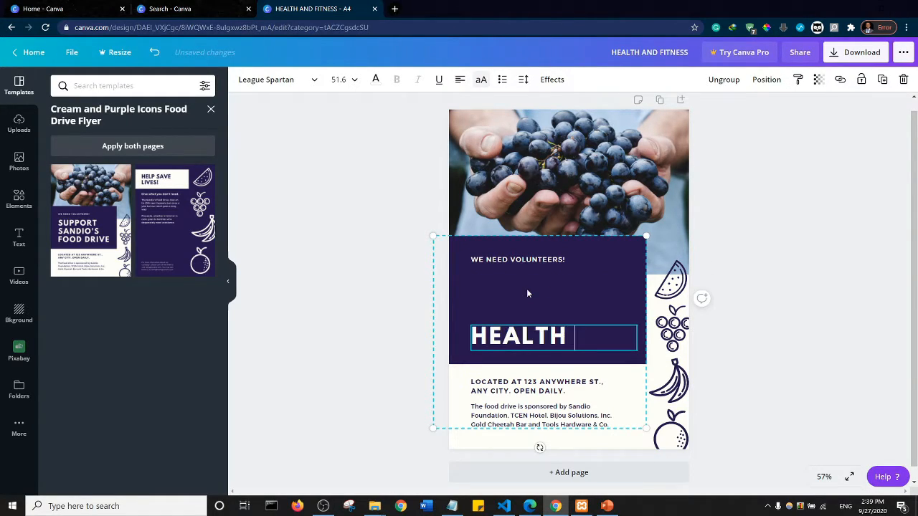
pyautogui.write(' AND FIR')
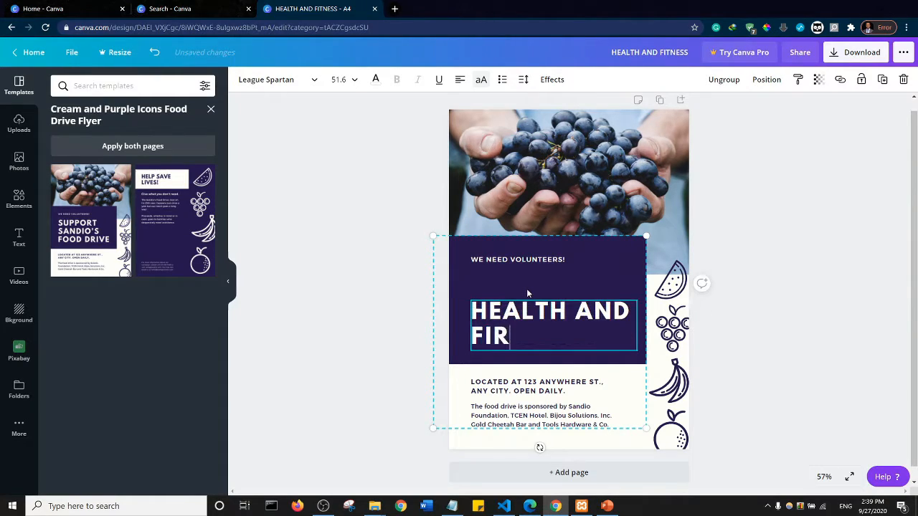
pyautogui.press('BackSpace')
pyautogui.write('TNESS')
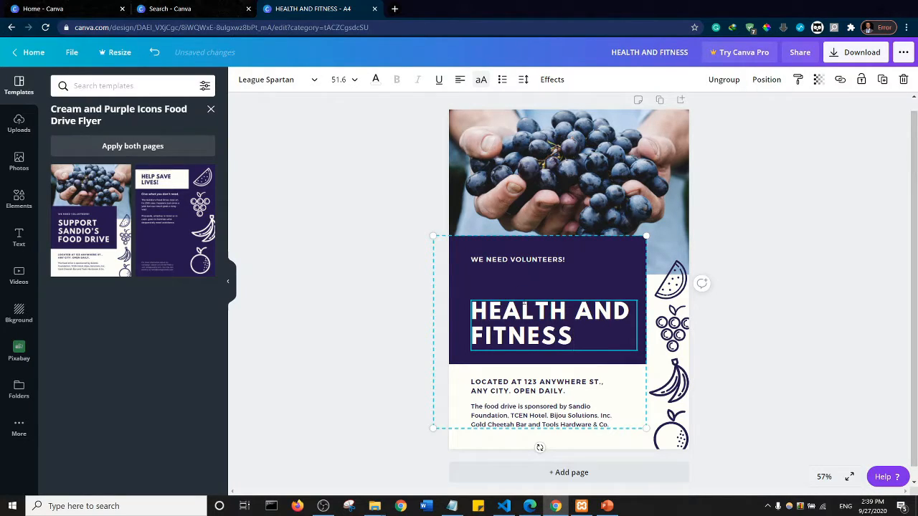
# - Nudge the group containing the HEALTH AND FITNESS headline and its purple box slightly upward
pyautogui.click(524, 302)
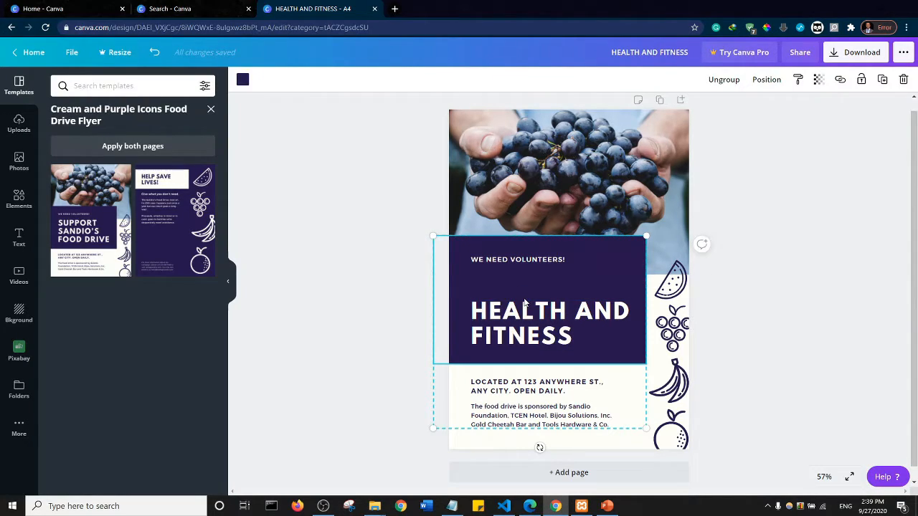
pyautogui.click(536, 310)
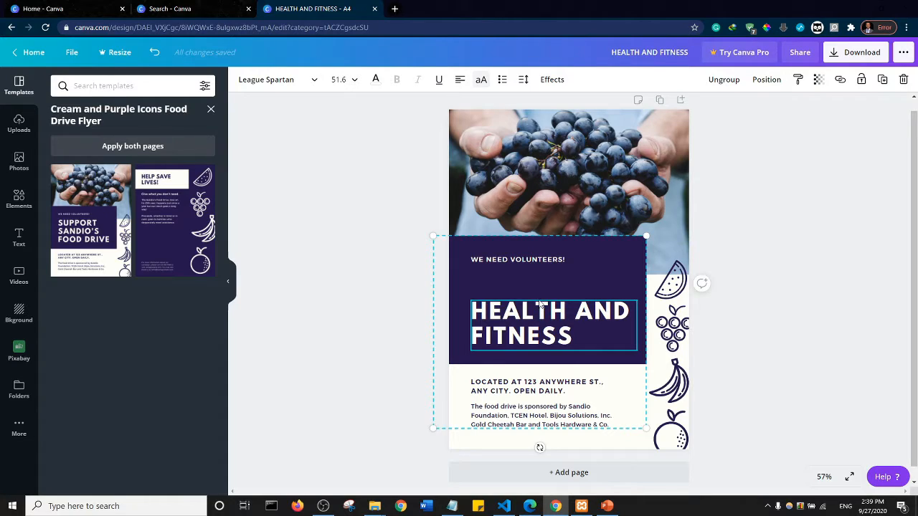
pyautogui.click(391, 316)
pyautogui.click(504, 316)
pyautogui.press('Up')
pyautogui.press('Up')
pyautogui.press('Up')
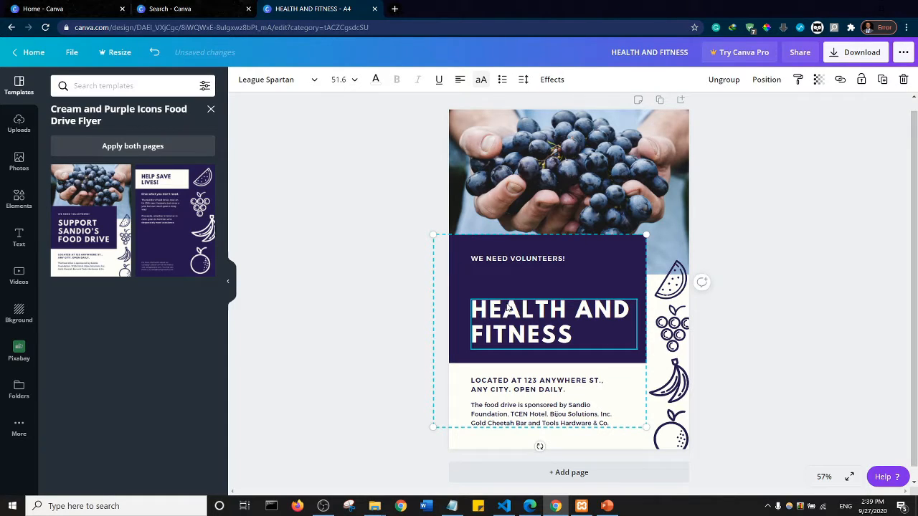
# - Nudge the group containing the HEALTH AND FITNESS headline and its purple box slightly downward
pyautogui.press('Down')
pyautogui.press('Down')
pyautogui.press('Down')
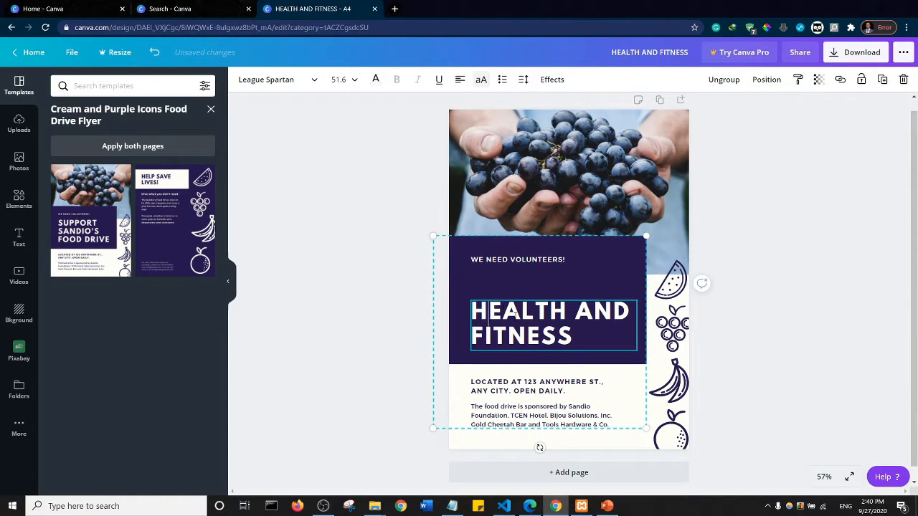
pyautogui.click(388, 277)
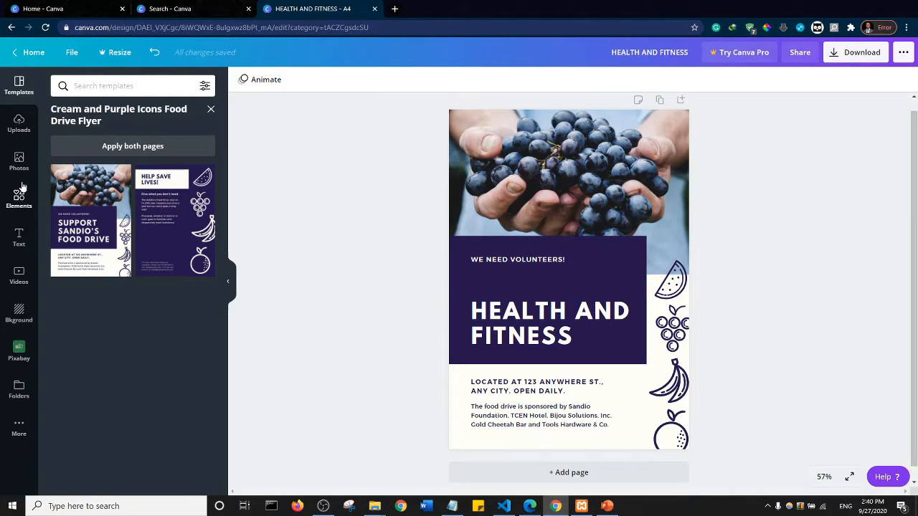
# - Insert the uploaded image of the yoga figure made of vegetables onto the flyer page
pyautogui.click(17, 128)
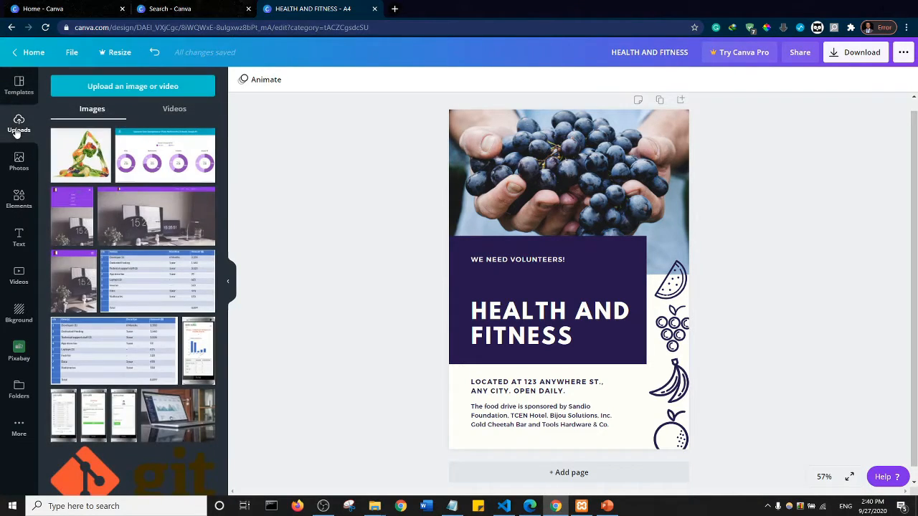
pyautogui.click(82, 160)
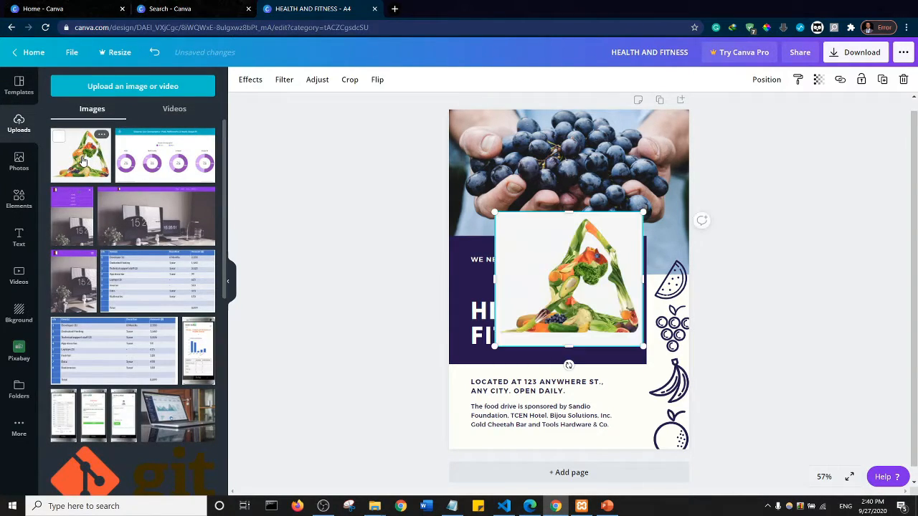
# - Move the vegetable yoga image to the page's upper-left corner and enlarge it over the grapes photo to the full page width
pyautogui.moveTo(533, 222)
pyautogui.mouseDown()
pyautogui.moveTo(493, 108)
pyautogui.moveTo(487, 120)
pyautogui.mouseUp()
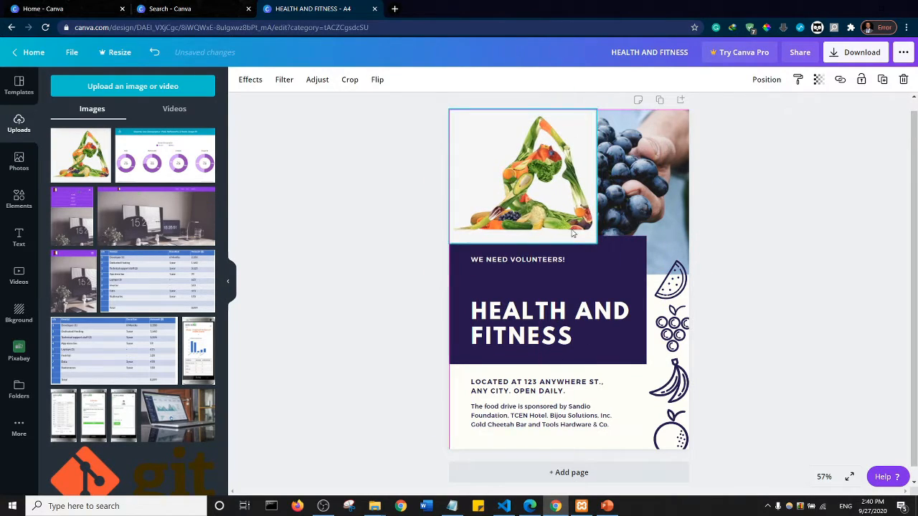
pyautogui.moveTo(597, 244); pyautogui.dragTo(649, 263)
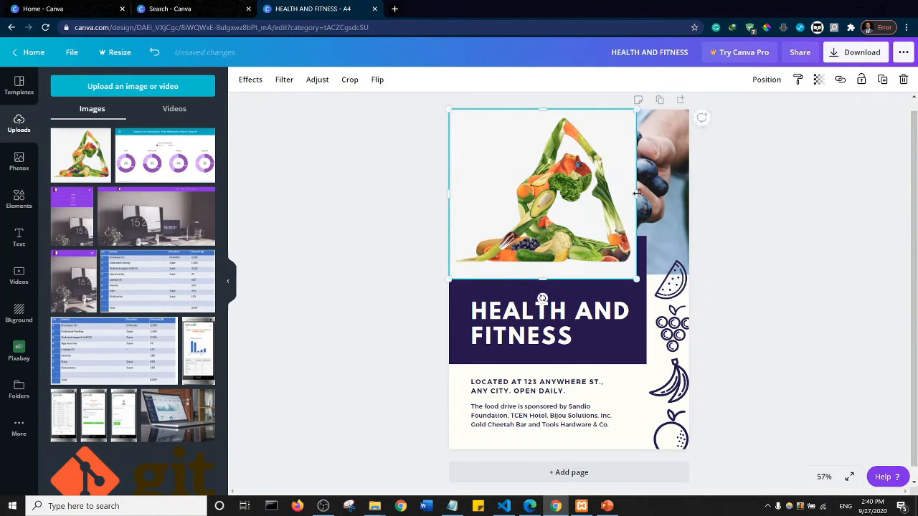
pyautogui.moveTo(649, 194); pyautogui.dragTo(691, 195)
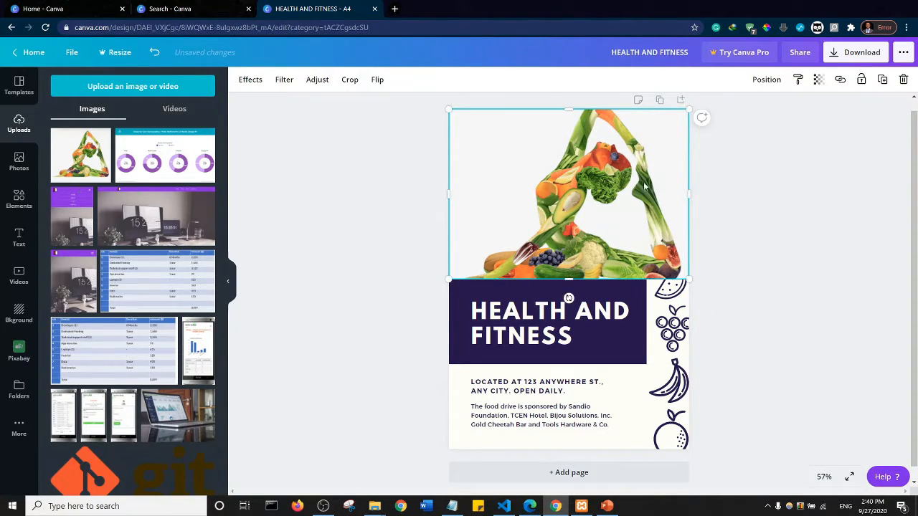
# - Send the vegetable yoga image behind the purple headline box and shift it upward past the page's upper edge
pyautogui.click(769, 84)
pyautogui.click(750, 111)
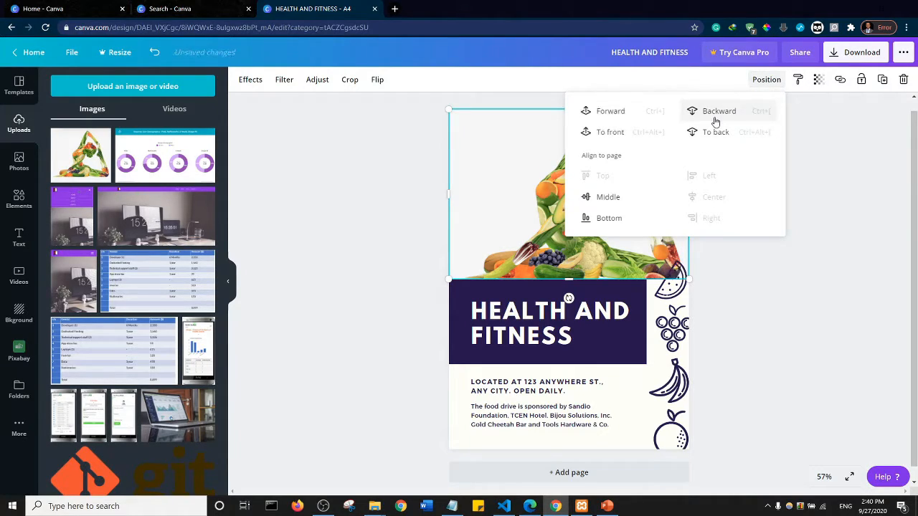
pyautogui.click(719, 111)
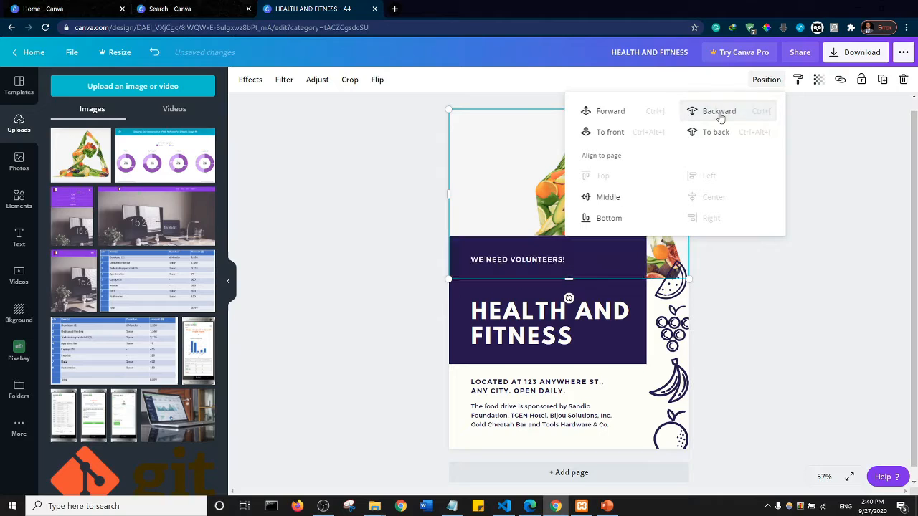
pyautogui.click(338, 241)
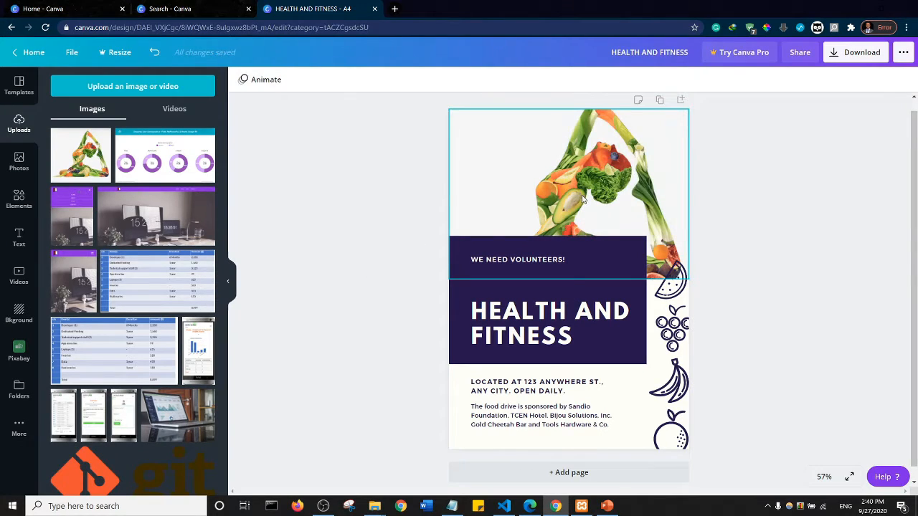
pyautogui.moveTo(582, 201); pyautogui.dragTo(581, 171)
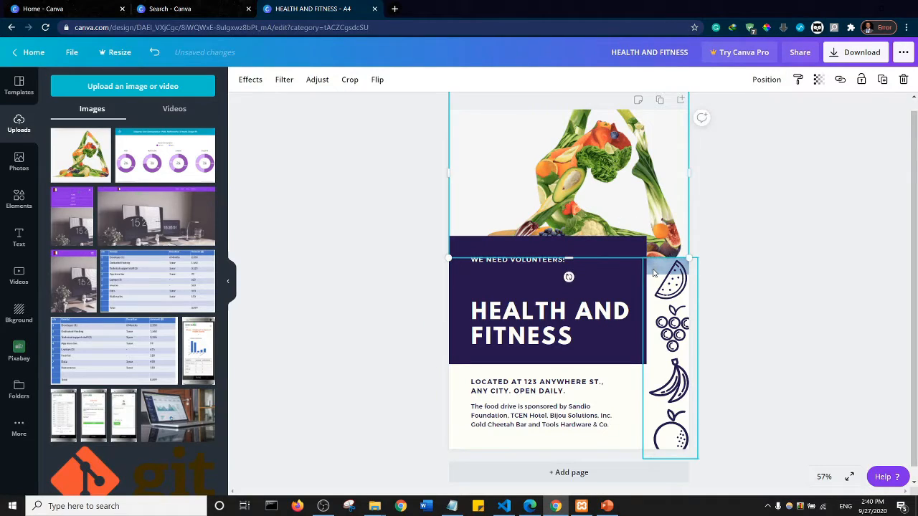
pyautogui.click(762, 218)
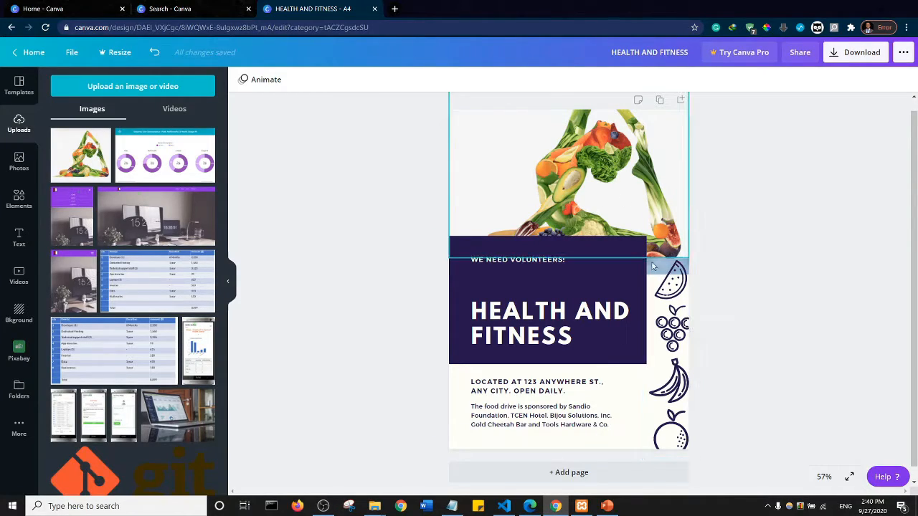
# - Undo the vegetable image's layering, resizing and moving, back to where it was first inserted
pyautogui.hotkey('ctrl', 'z')
pyautogui.hotkey('ctrl', 'z')
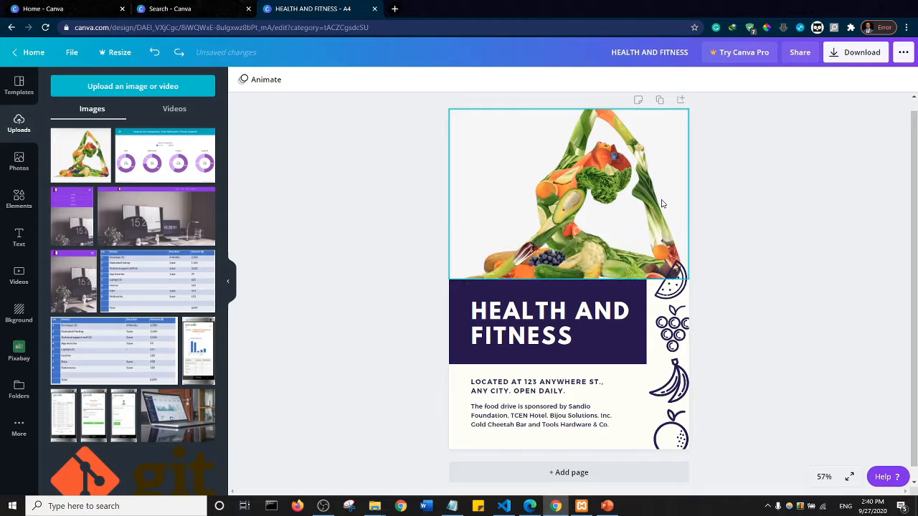
pyautogui.hotkey('ctrl', 'z')
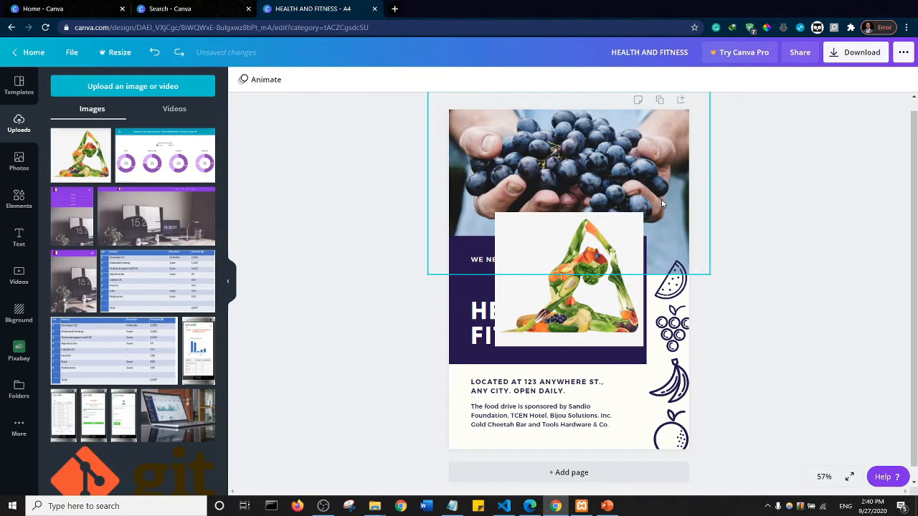
# - Delete the template's photo of hands holding grapes from the flyer
pyautogui.click(593, 173)
pyautogui.press('Delete')
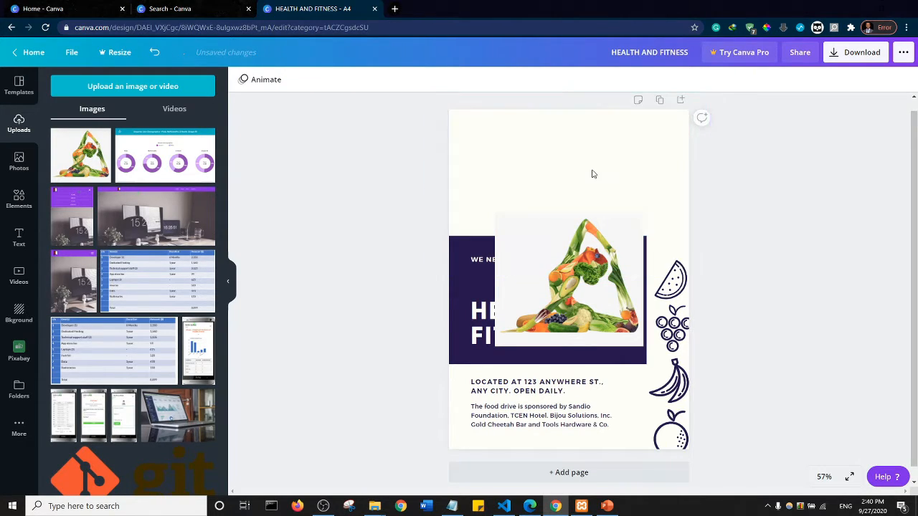
# - Move the vegetable yoga image to the page's upper-left corner and enlarge it to span the full page width
pyautogui.moveTo(579, 254); pyautogui.dragTo(532, 148)
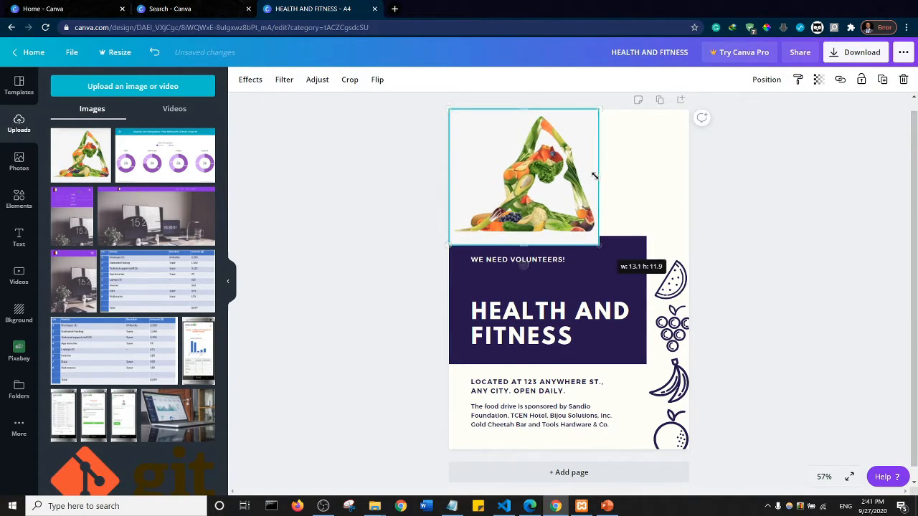
pyautogui.moveTo(598, 176); pyautogui.dragTo(634, 208)
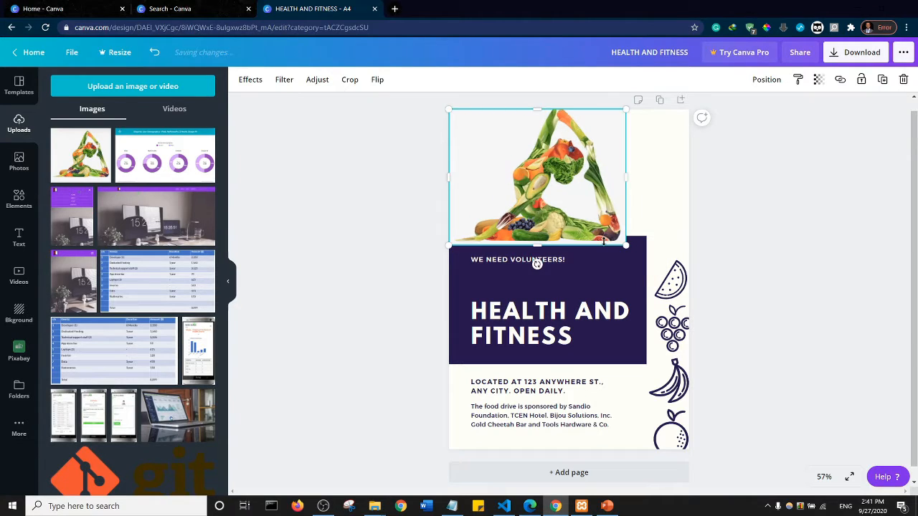
pyautogui.moveTo(627, 246); pyautogui.dragTo(724, 253)
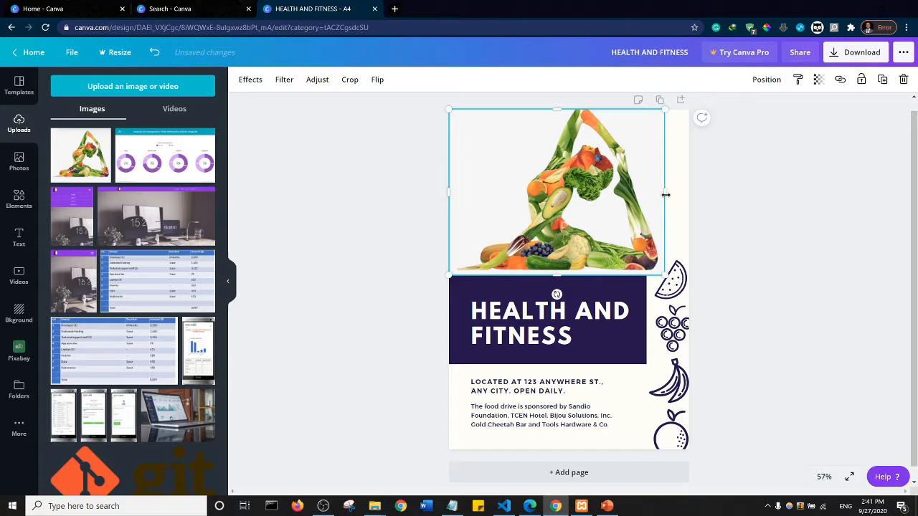
pyautogui.moveTo(666, 195); pyautogui.dragTo(686, 194)
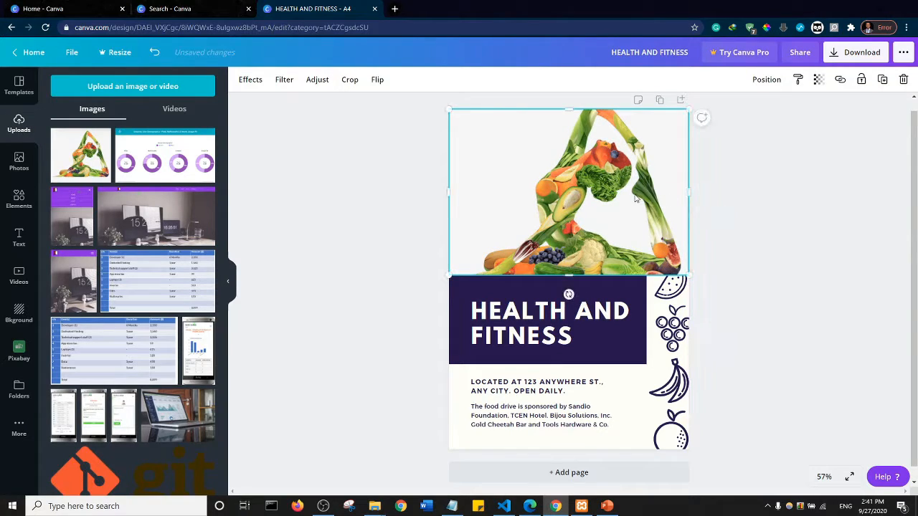
# - Send the vegetable yoga image backward so it sits behind the purple headline box and the fruit icons
pyautogui.click(765, 81)
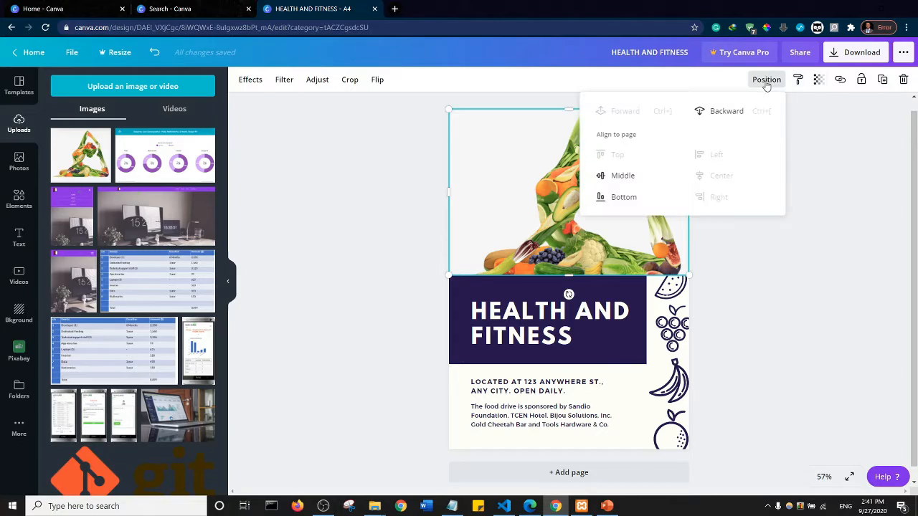
pyautogui.click(725, 116)
pyautogui.click(720, 118)
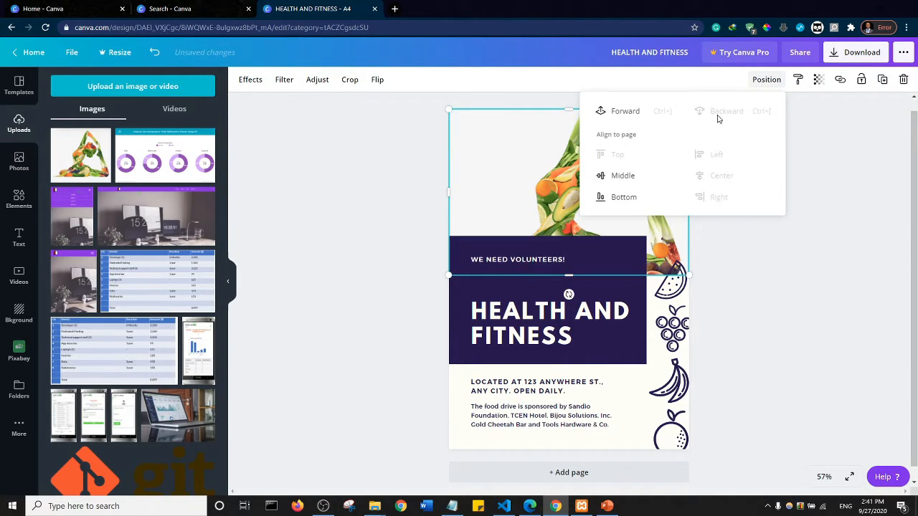
pyautogui.click(396, 235)
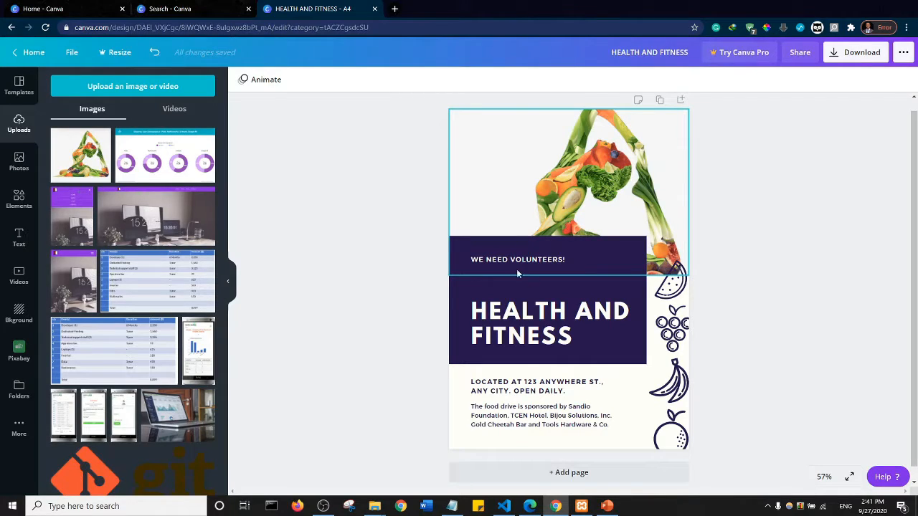
# - Clear the food drive sponsor paragraph beneath the address line
pyautogui.click(523, 415)
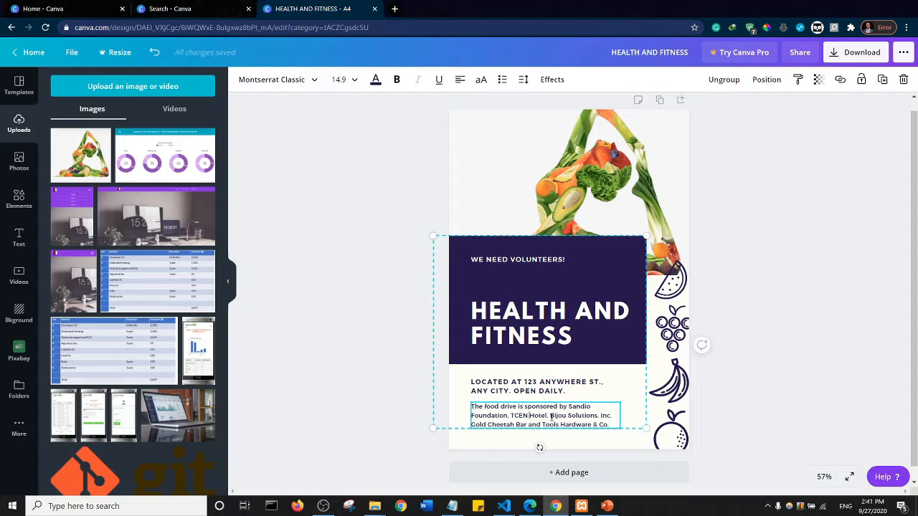
pyautogui.hotkey('ctrl', 'a')
pyautogui.press('BackSpace')
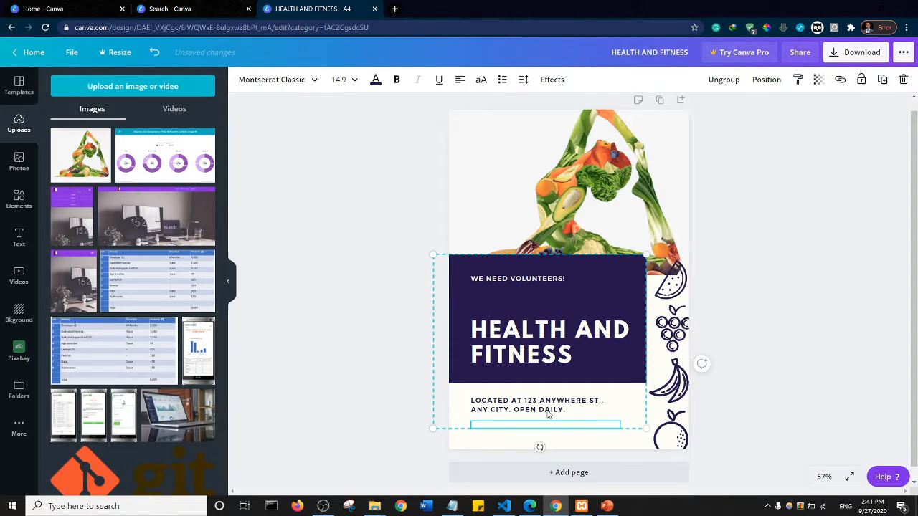
# - Replace the LOCATED AT address line with BY followed by the author's full name
pyautogui.click(509, 404)
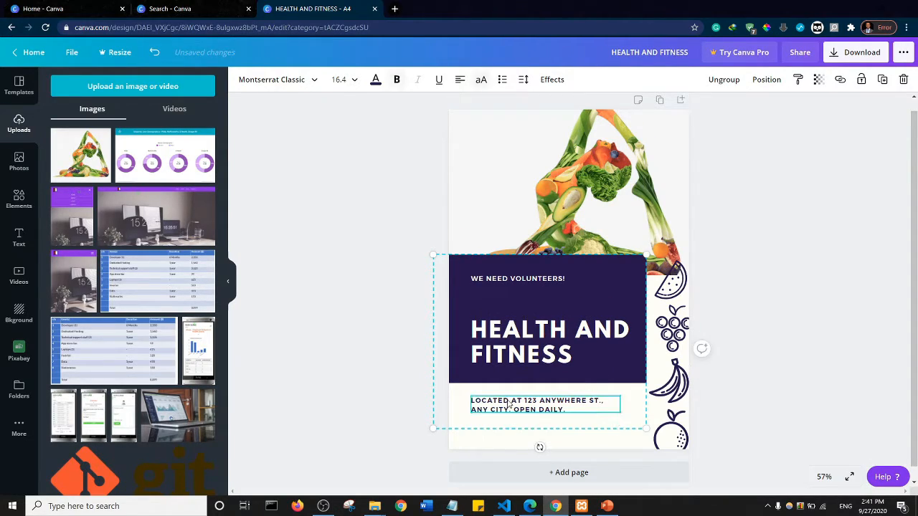
pyautogui.doubleClick(534, 406)
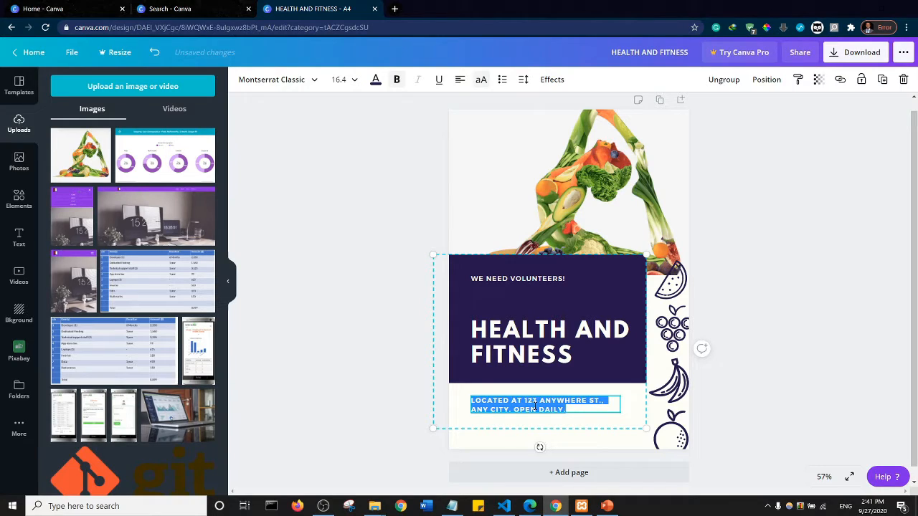
pyautogui.write('BY AKP')
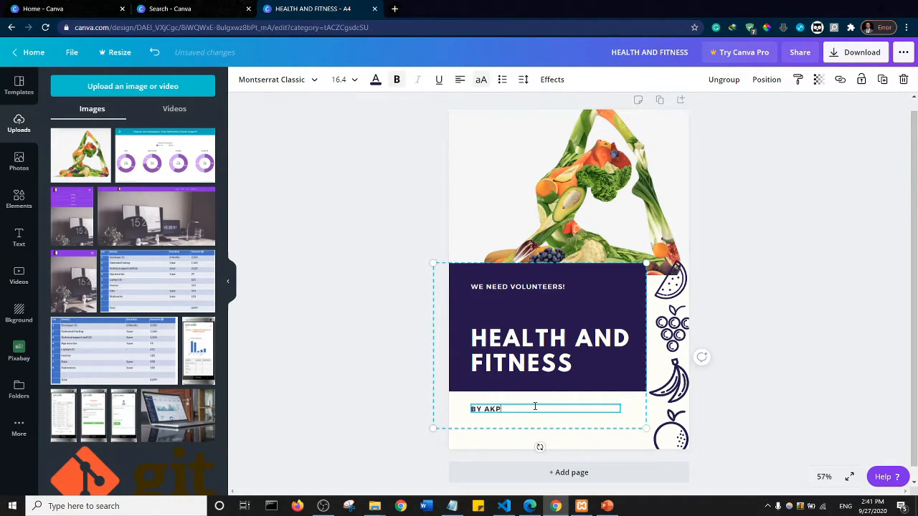
pyautogui.write('AREVA EWOMAZINO')
pyautogui.click(334, 258)
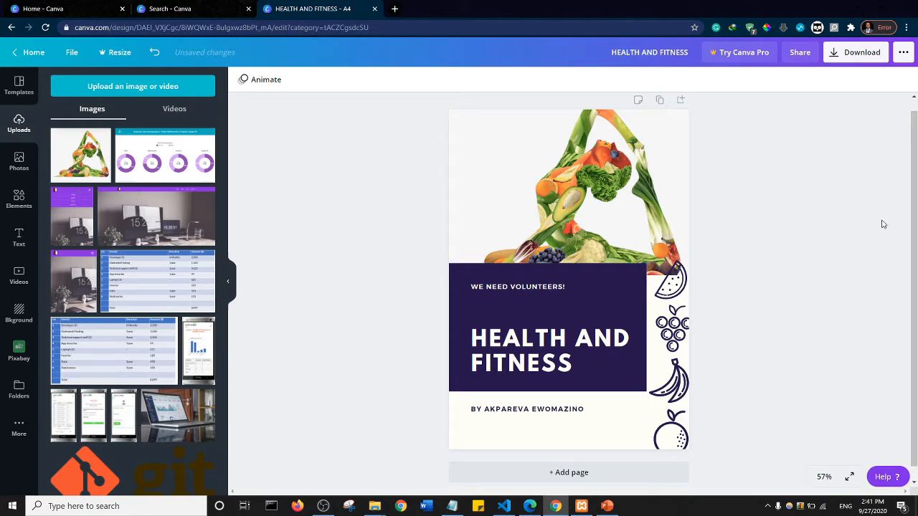
# - Replace the WE NEED VOLUNTEERS! line above the headline with TAKE CONTROL OF YOUR HEALTH
pyautogui.scroll(-1, 915, 220)
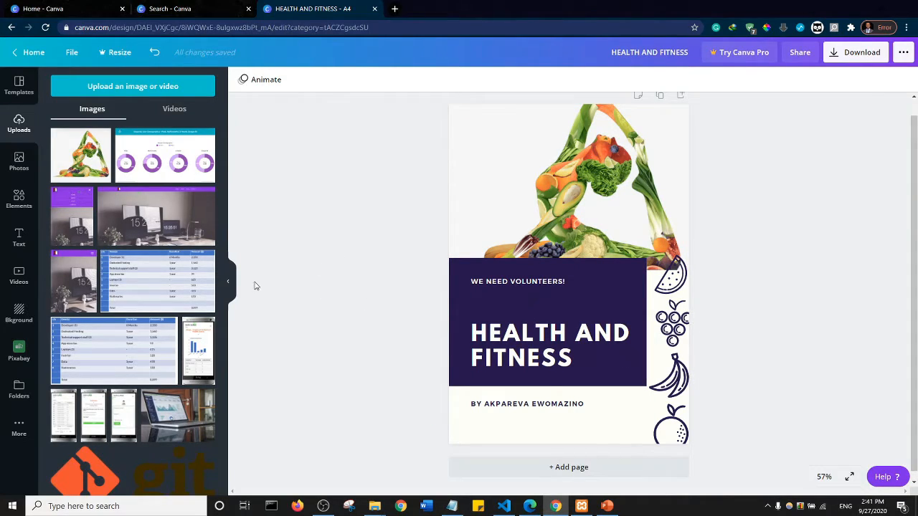
pyautogui.click(516, 283)
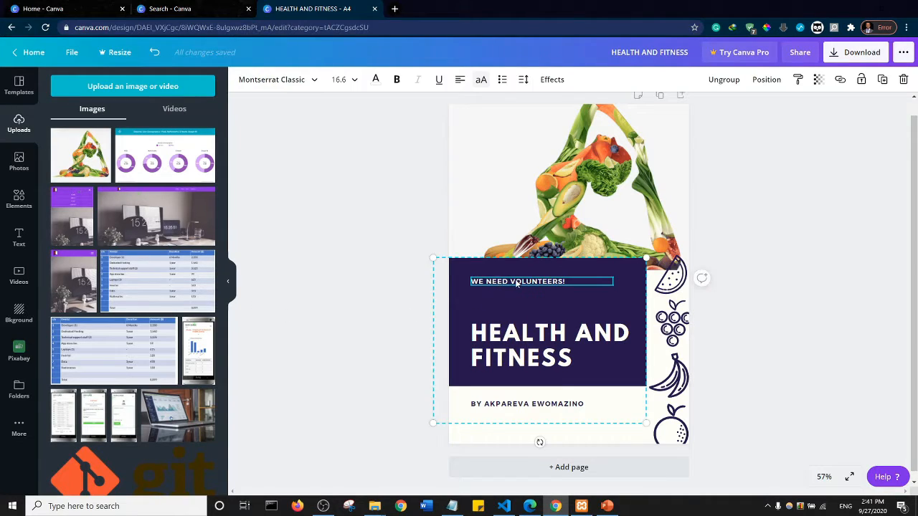
pyautogui.hotkey('ctrl', 'a')
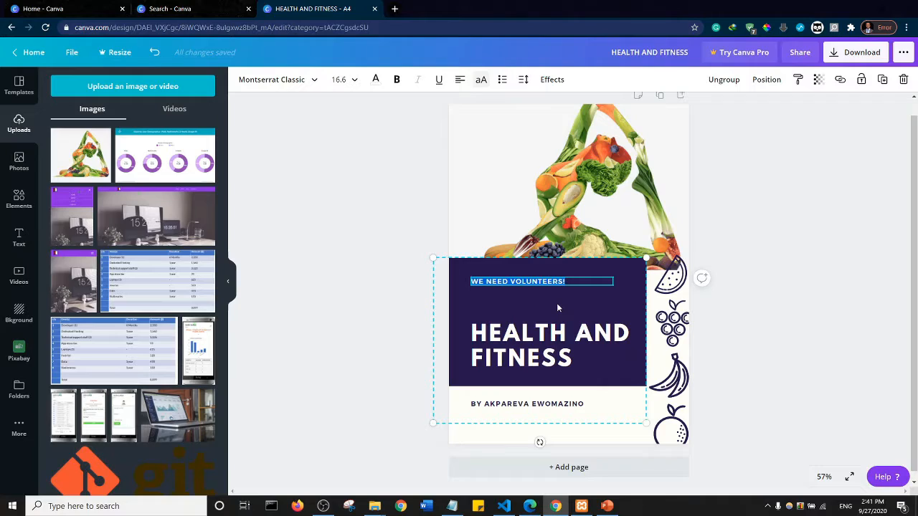
pyautogui.write('TAKE ')
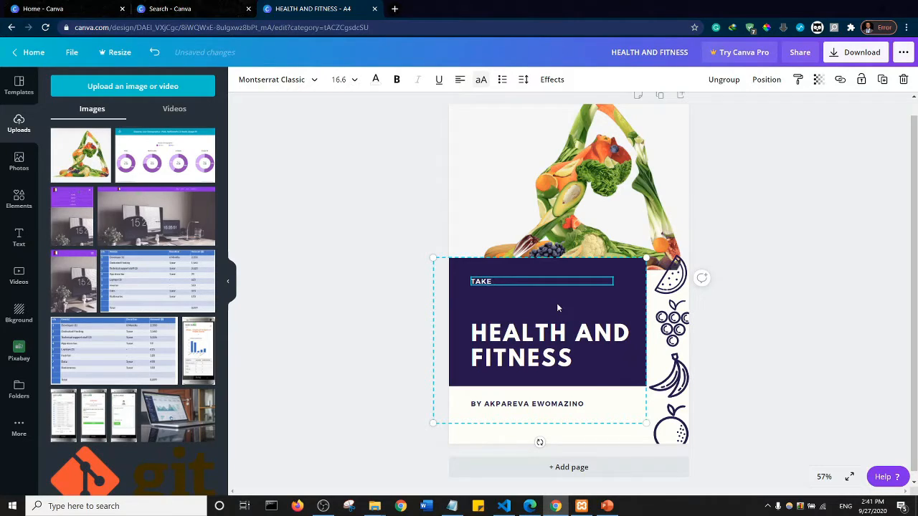
pyautogui.write('CONTROL OF YOUR HEALTH')
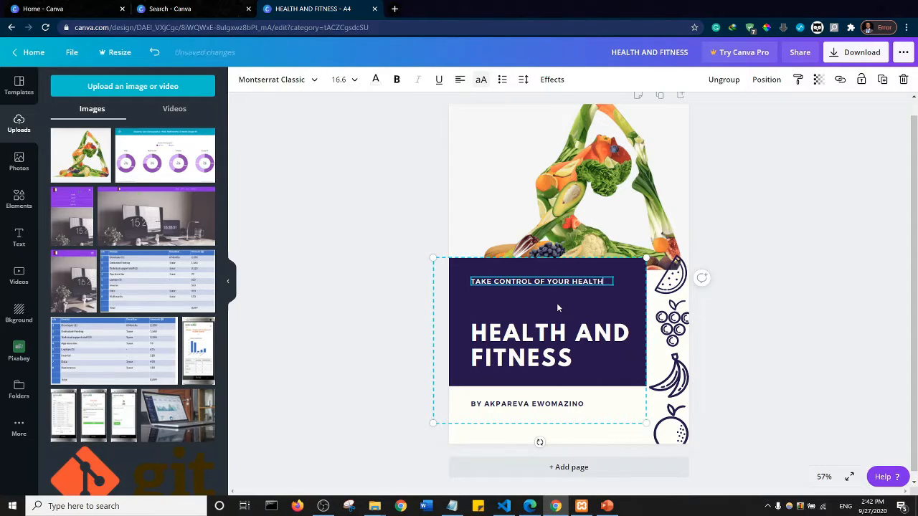
pyautogui.write('.')
pyautogui.click(363, 262)
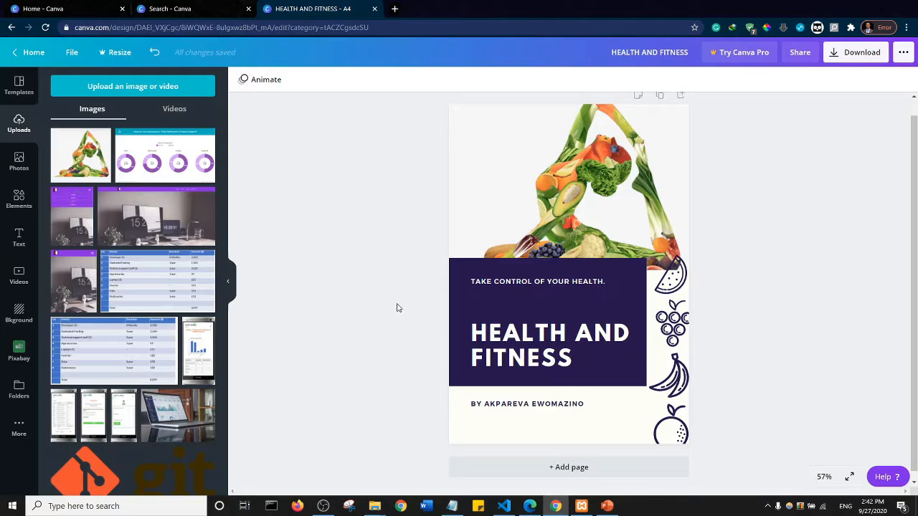
# - Add a second blank page to the document after the flyer cover
pyautogui.click(566, 467)
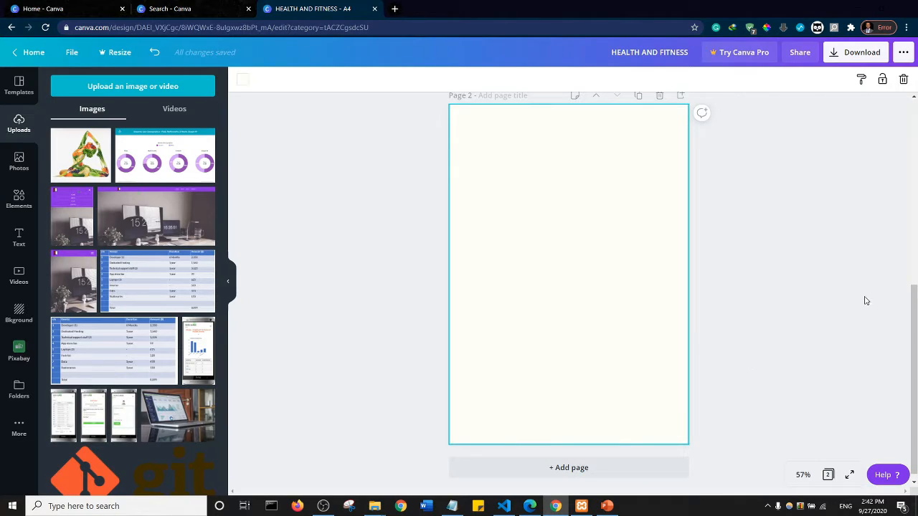
# - Delete the blank second page that follows the HEALTH AND FITNESS cover
pyautogui.scroll(1, 524, 243)
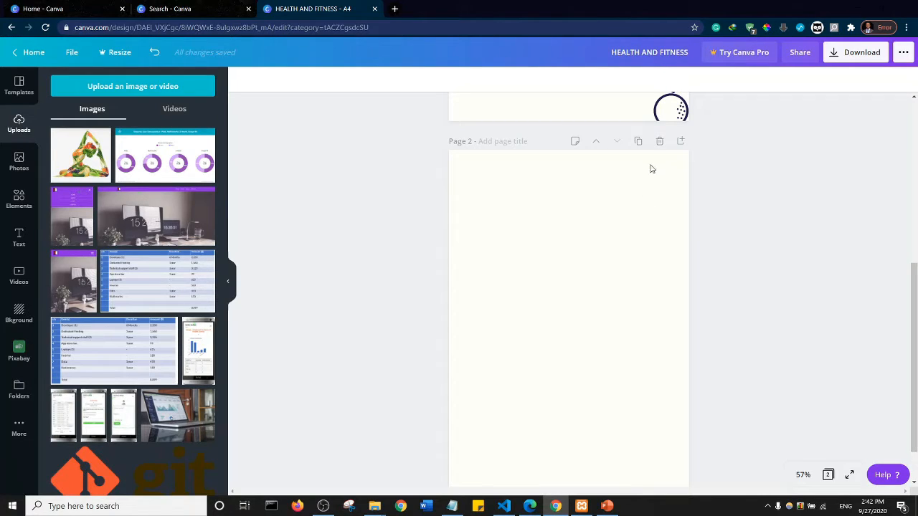
pyautogui.scroll(5, 568, 217)
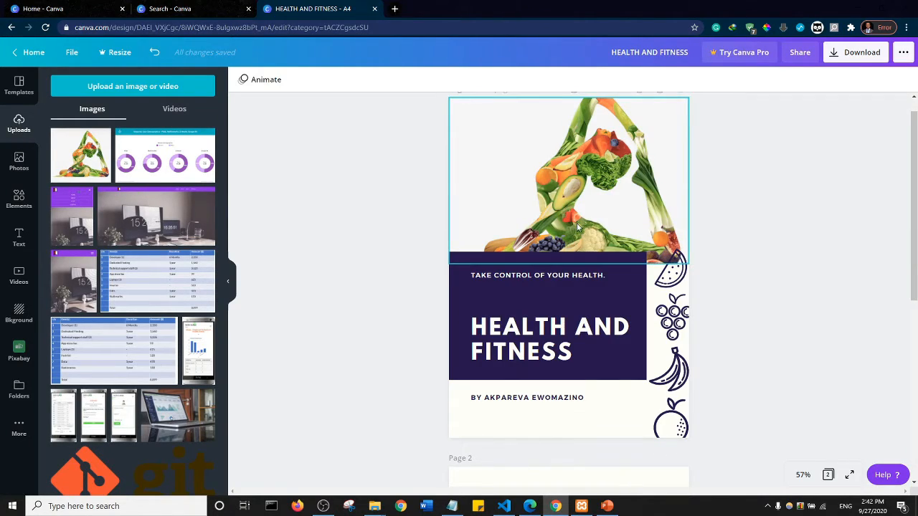
pyautogui.scroll(-6, 638, 213)
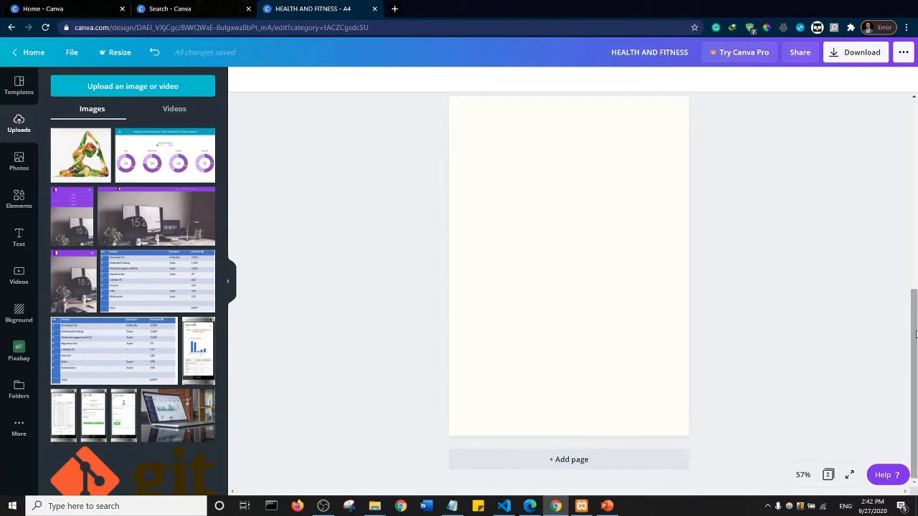
pyautogui.scroll(2, 512, 234)
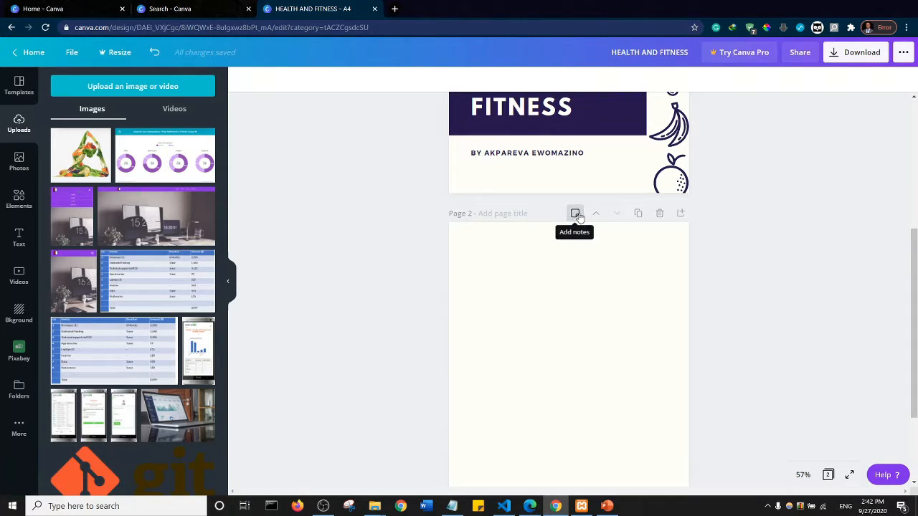
pyautogui.click(660, 214)
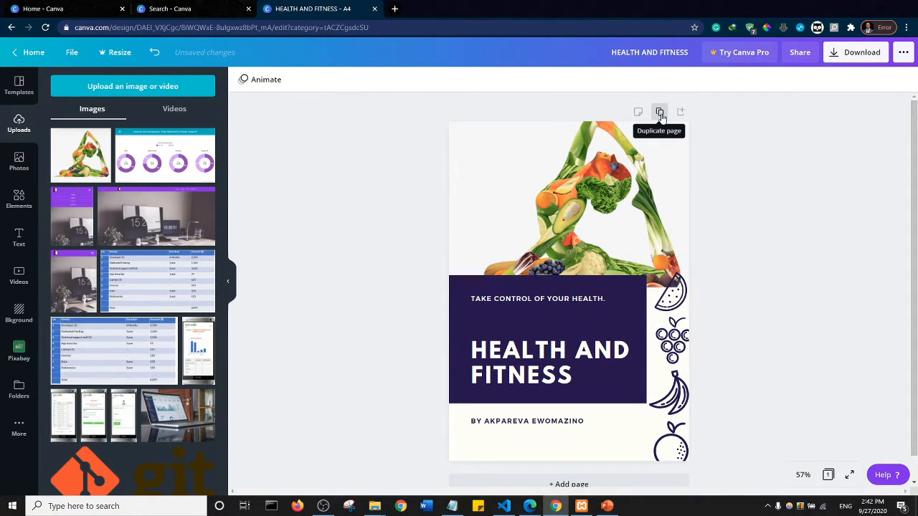
# - Duplicate the HEALTH AND FITNESS cover page and delete the copy again
pyautogui.click(659, 113)
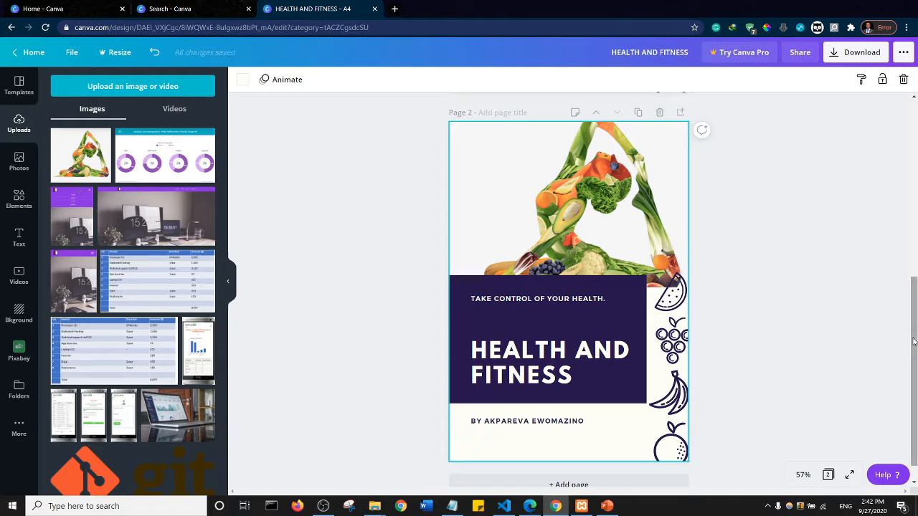
pyautogui.scroll(2, 912, 341)
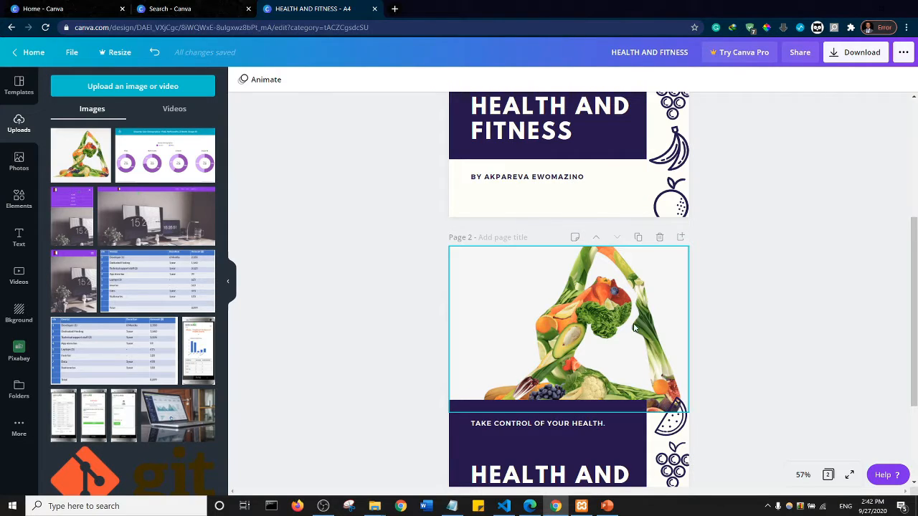
pyautogui.click(660, 238)
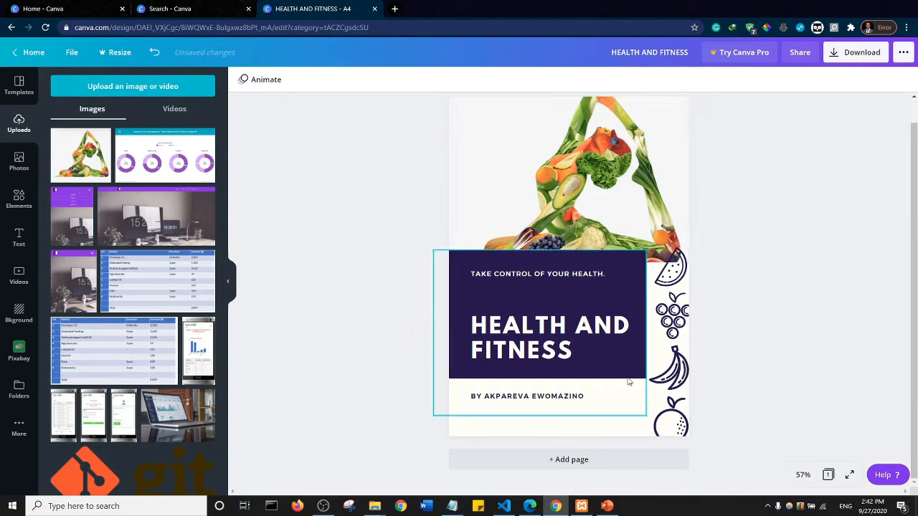
# - Add a blank second page after the cover and browse the full template list for page layouts
pyautogui.click(570, 459)
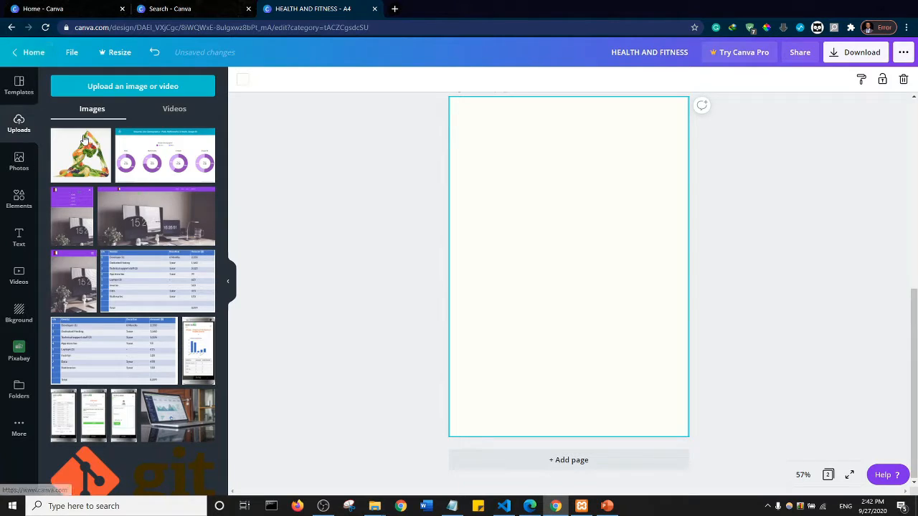
pyautogui.click(16, 90)
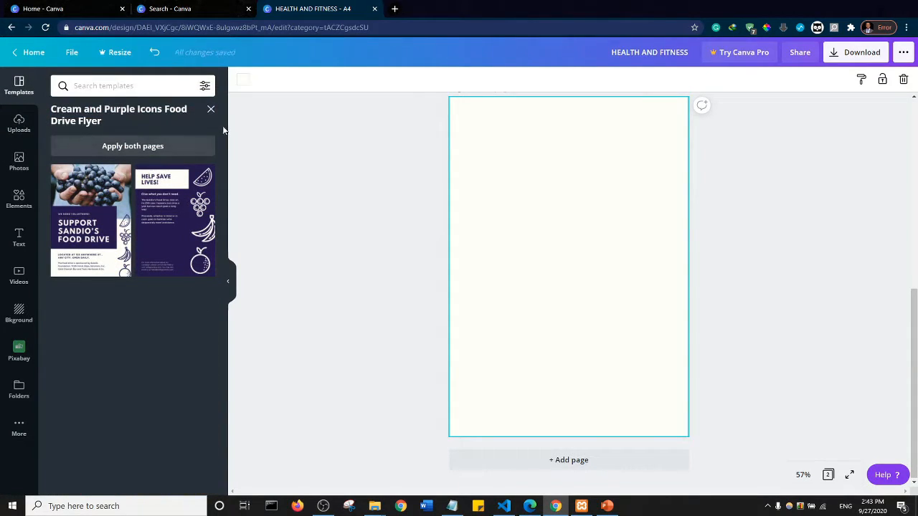
pyautogui.click(211, 111)
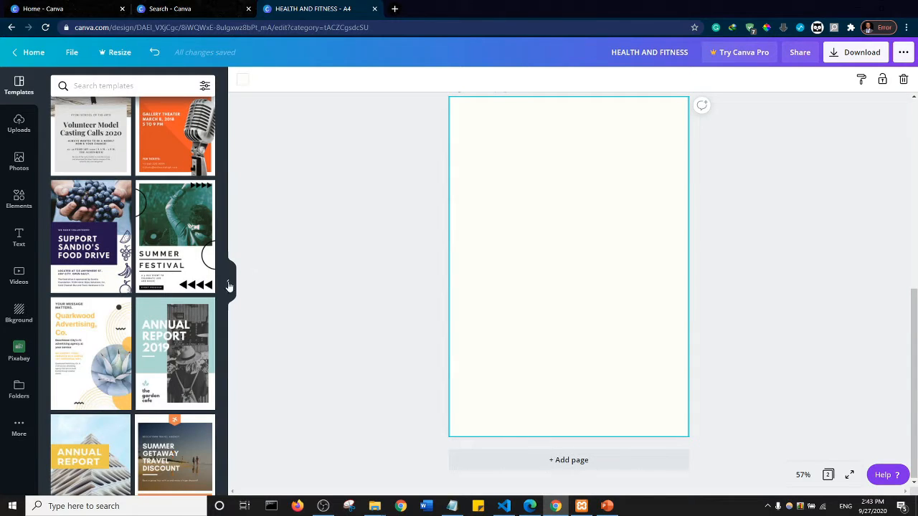
pyautogui.scroll(3, 112, 234)
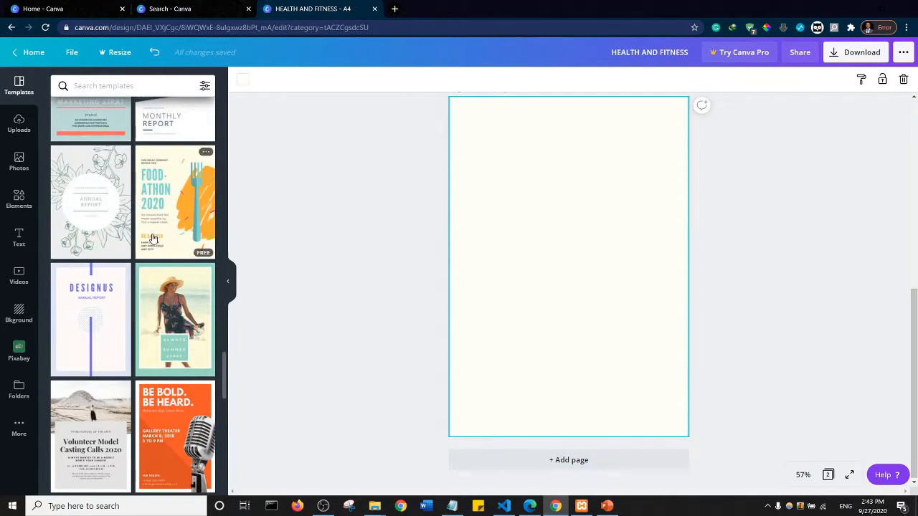
pyautogui.scroll(5, 153, 239)
pyautogui.scroll(10, 153, 239)
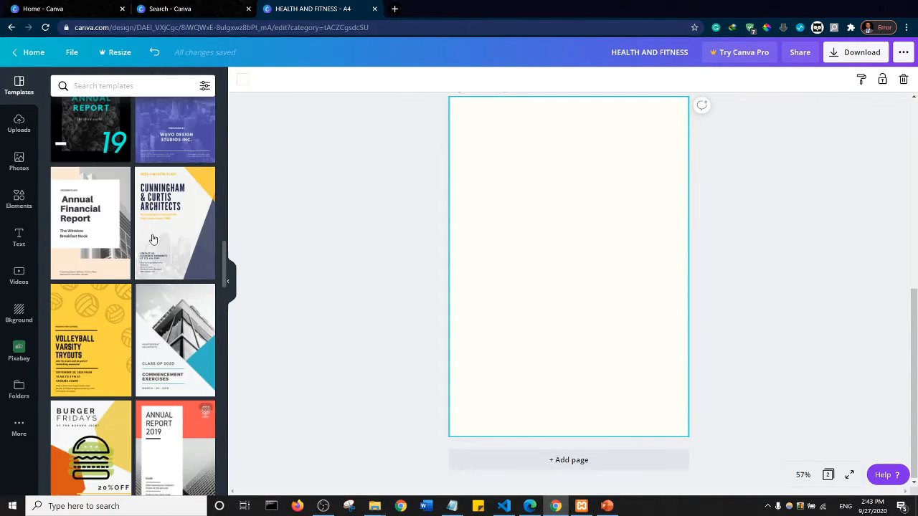
pyautogui.scroll(8, 152, 238)
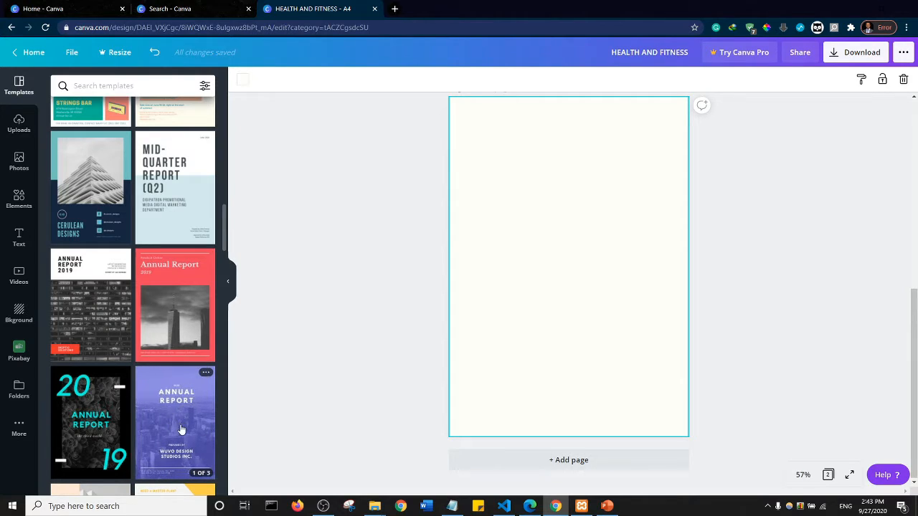
# - Add a third page and apply the ANNUAL REPORT text page of the Blue and White Graph General Report template to it
pyautogui.click(578, 466)
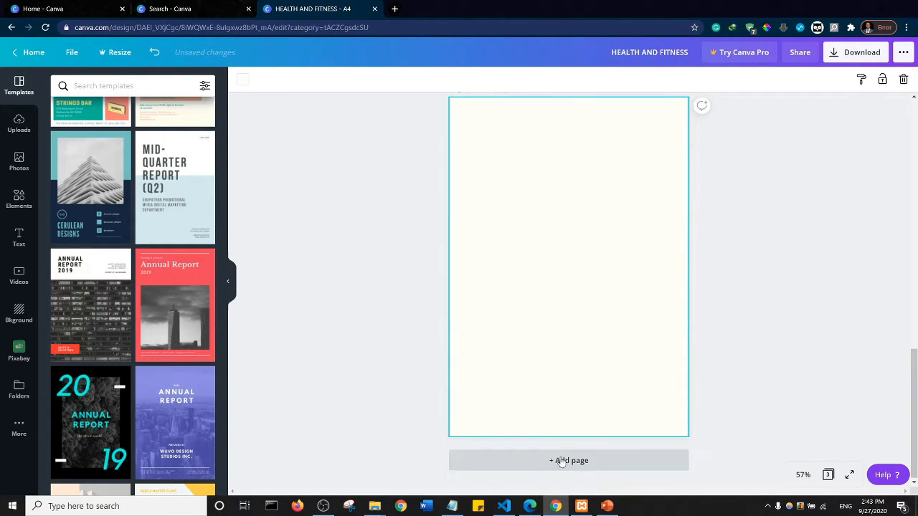
pyautogui.click(169, 408)
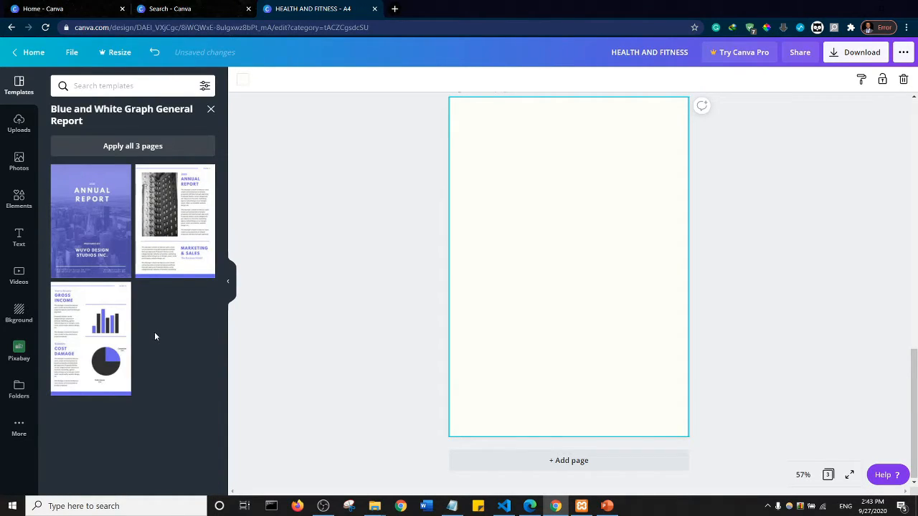
pyautogui.click(178, 210)
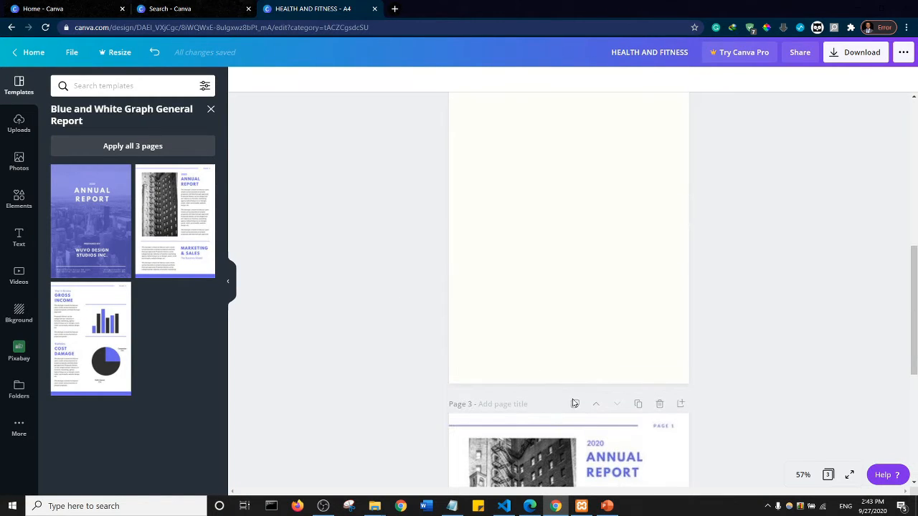
pyautogui.click(623, 453)
pyautogui.scroll(-4, 678, 322)
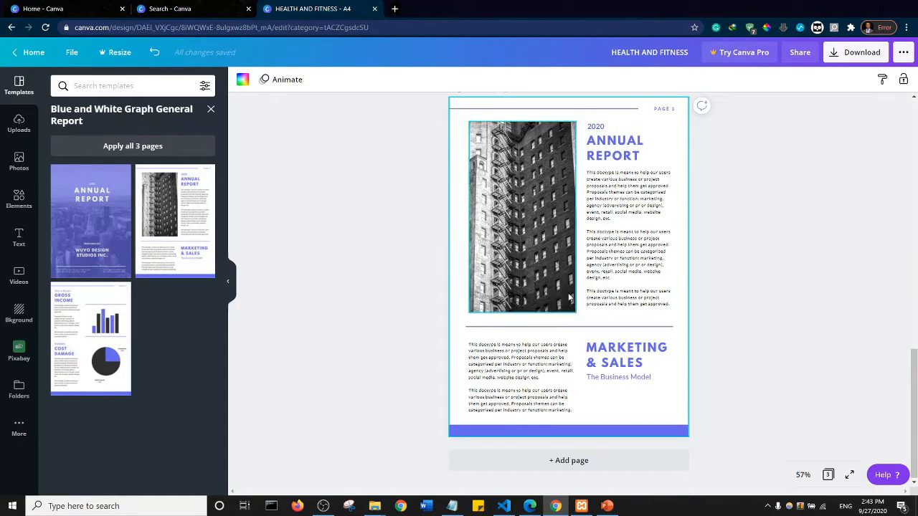
pyautogui.scroll(4, 570, 297)
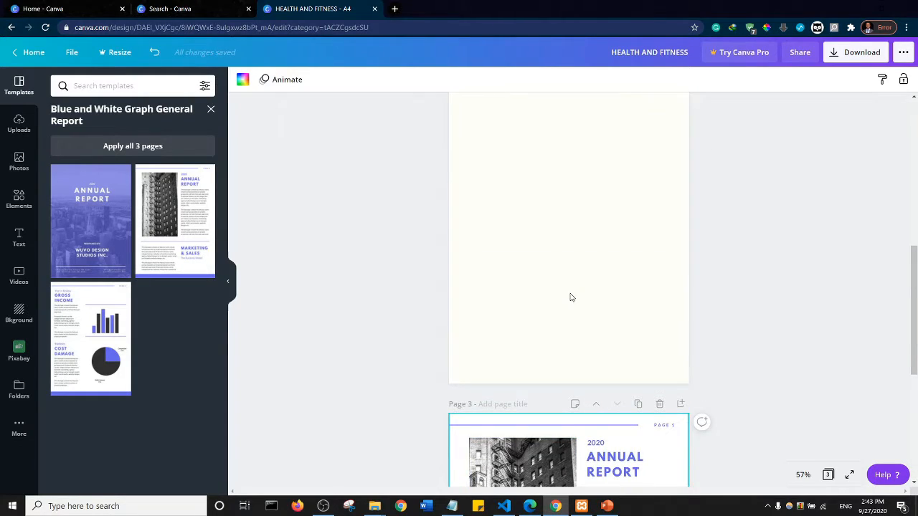
# - Search the templates for "table of content" and select the blank page 2 as the target
pyautogui.click(210, 110)
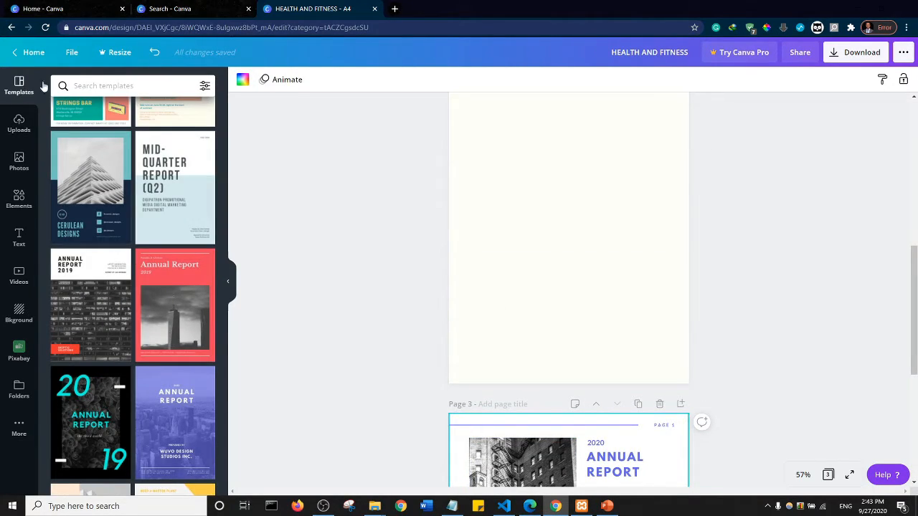
pyautogui.write('table')
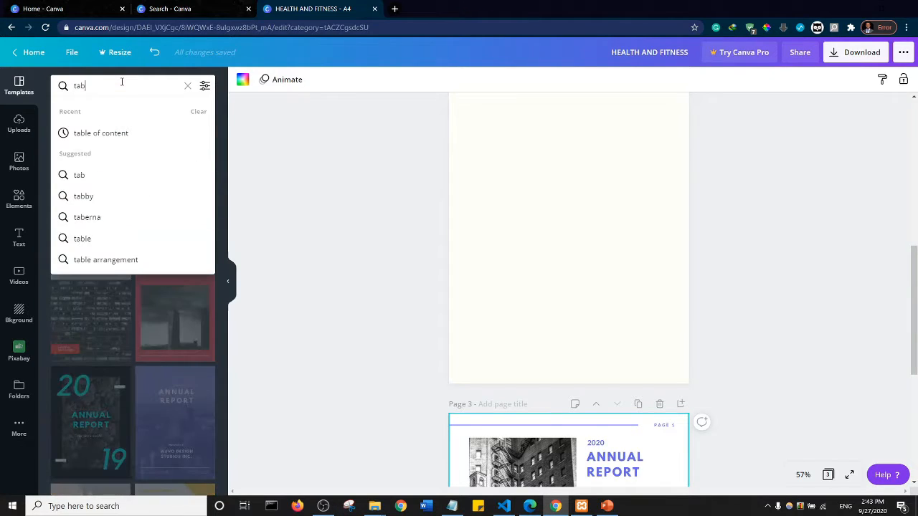
pyautogui.click(109, 135)
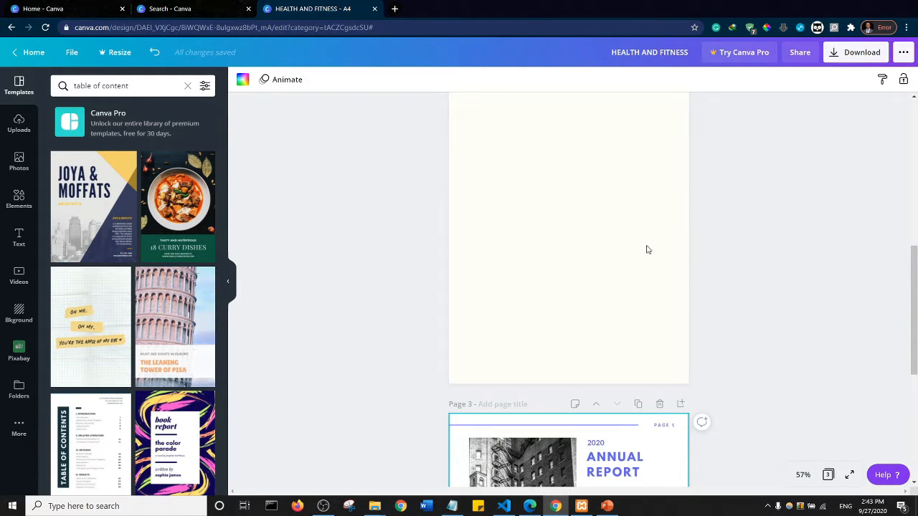
pyautogui.click(575, 198)
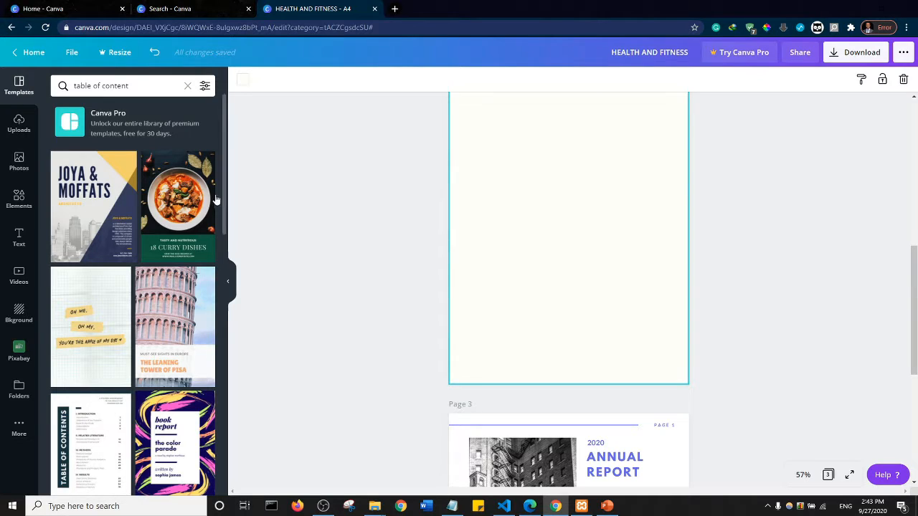
# - Apply the white thesis TABLE OF CONTENTS template with the dark green bar to page 2
pyautogui.scroll(-2, 225, 193)
pyautogui.scroll(-1, 174, 237)
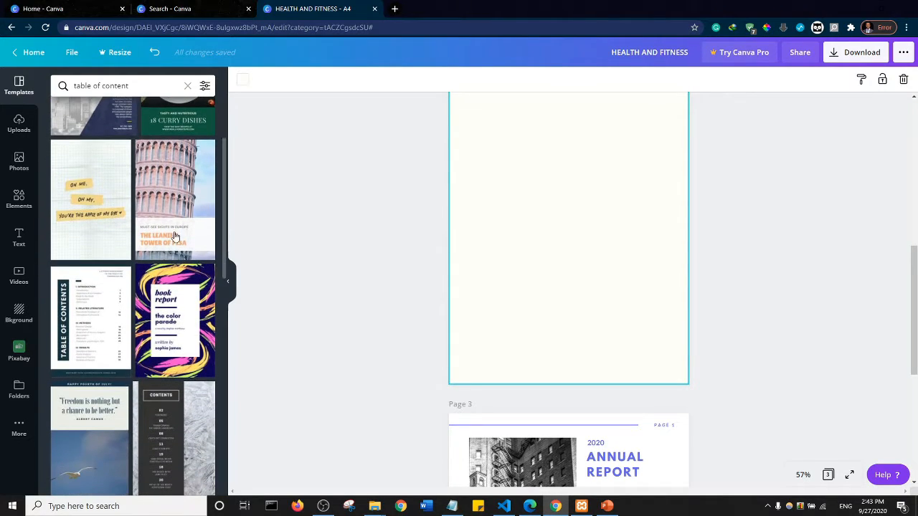
pyautogui.click(88, 315)
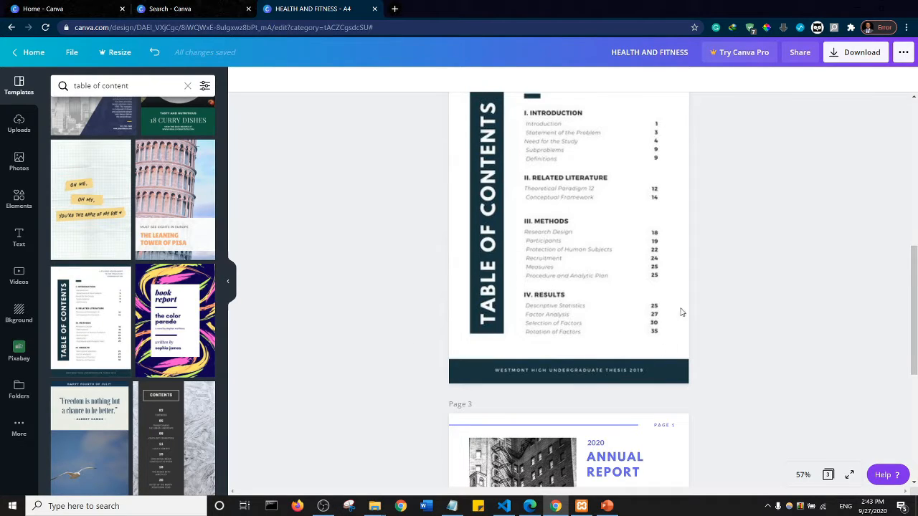
pyautogui.moveTo(916, 291); pyautogui.dragTo(916, 266)
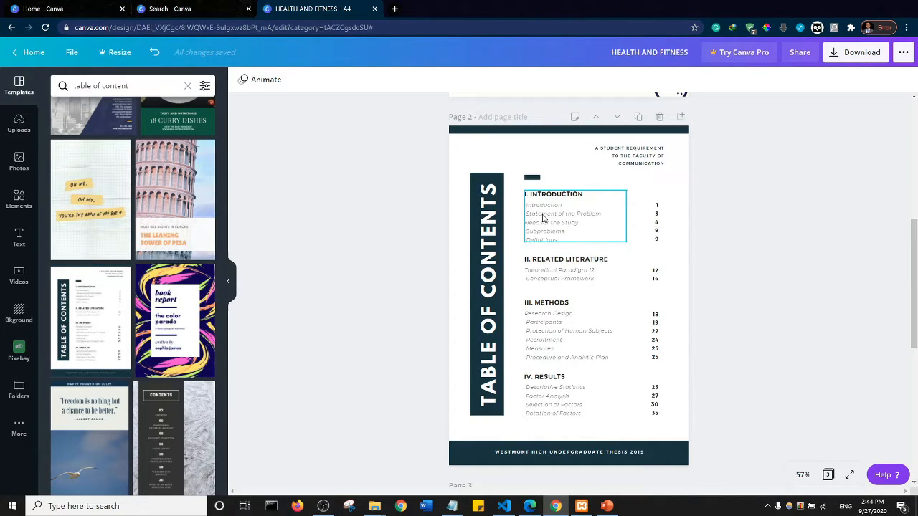
# - Undo the white contents layout on page 2 and apply the dark template with pink CONTENTS lettering instead
pyautogui.scroll(-4, 144, 301)
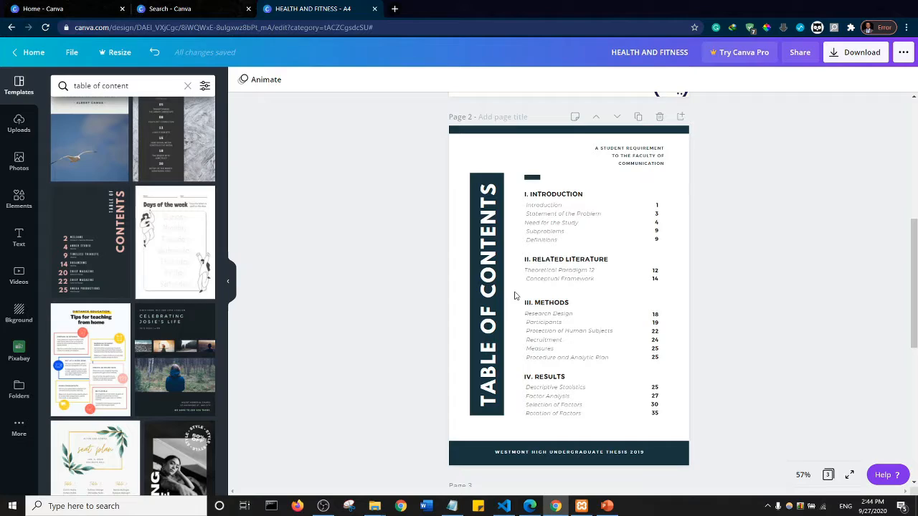
pyautogui.hotkey('ctrl', 'z')
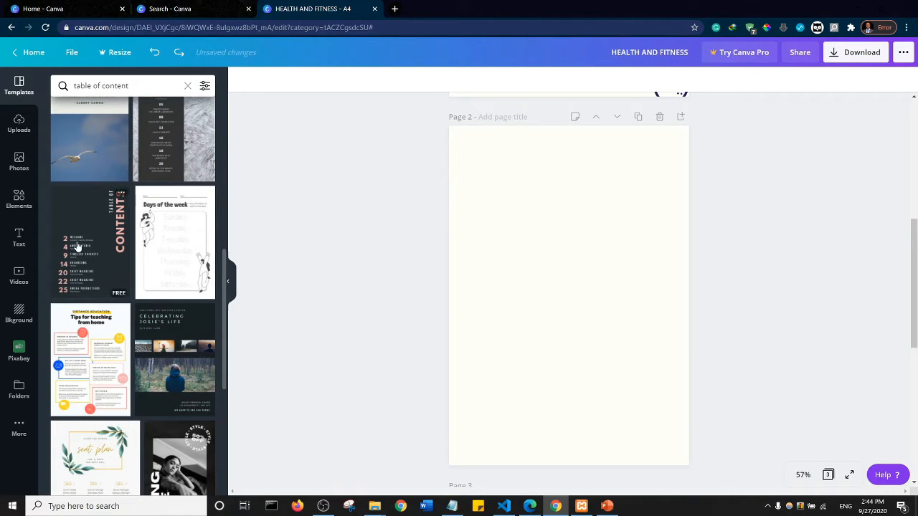
pyautogui.click(77, 246)
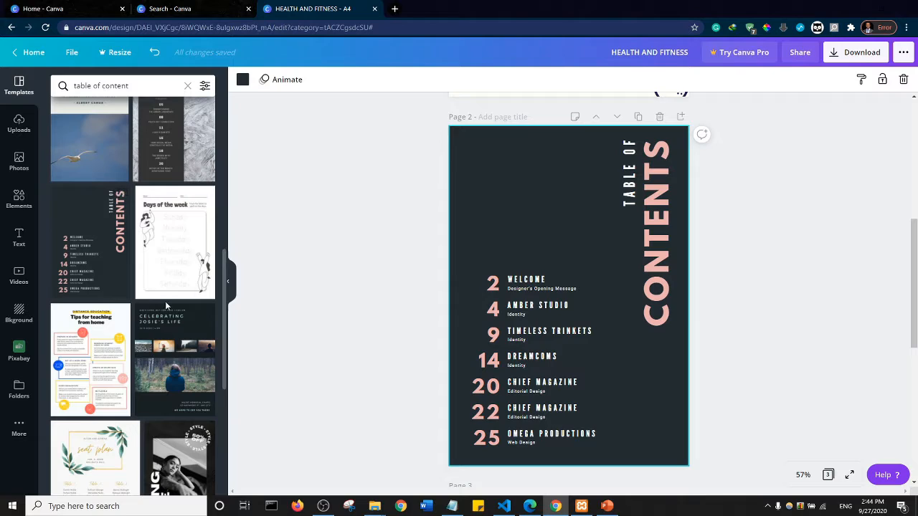
# - Browse further table of content templates and review the cover, contents and annual report pages of the document
pyautogui.scroll(-3, 135, 308)
pyautogui.scroll(-2, 135, 308)
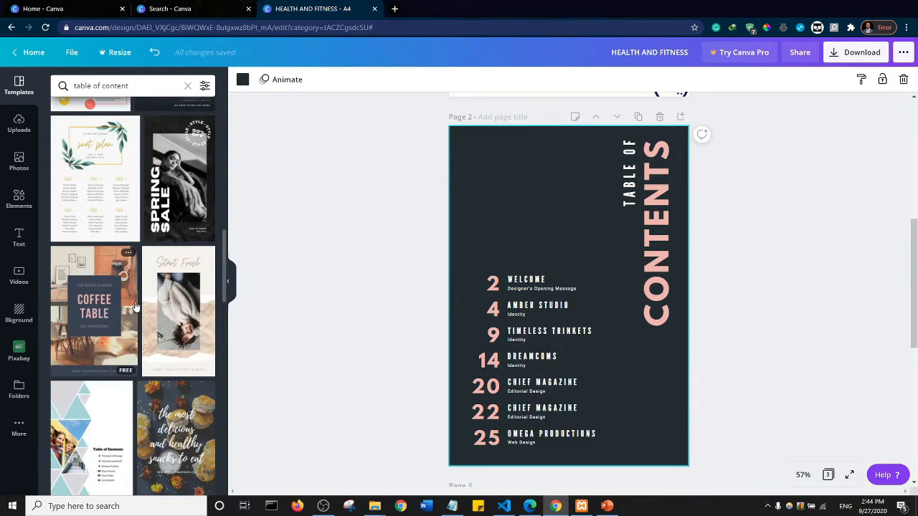
pyautogui.scroll(-5, 135, 306)
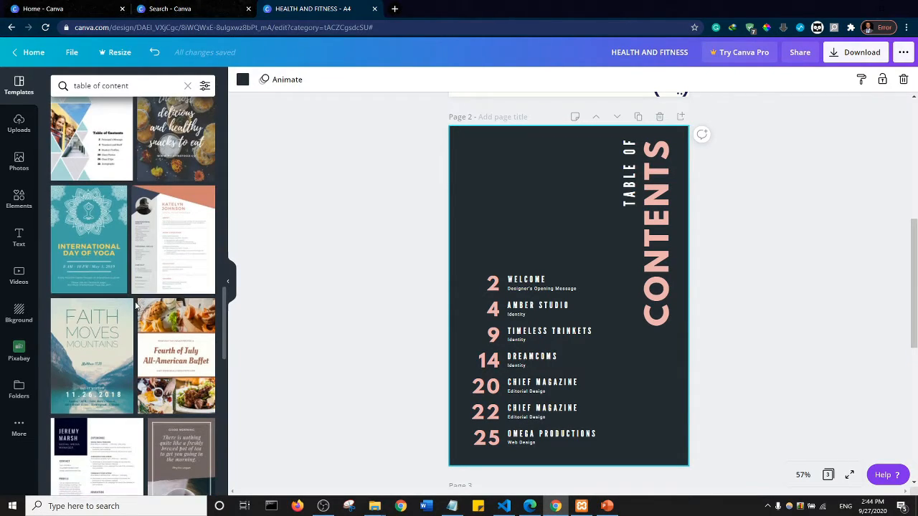
pyautogui.scroll(-5, 135, 305)
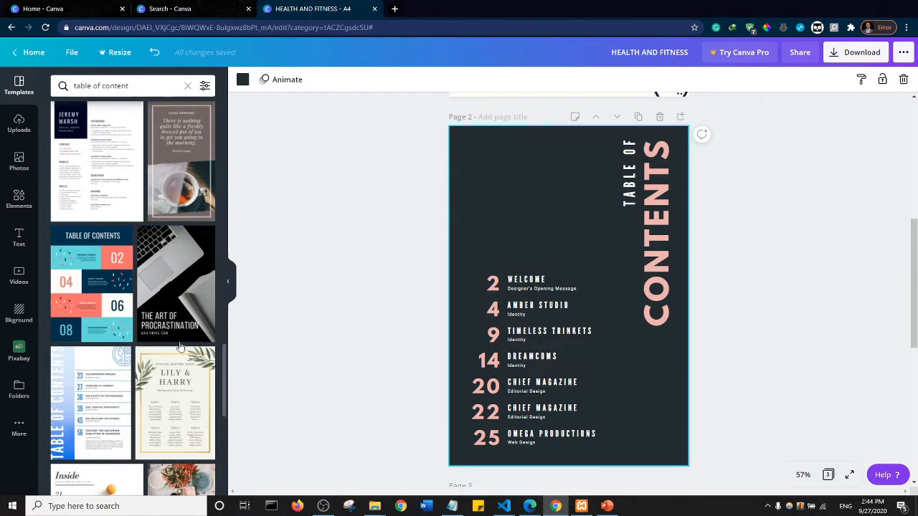
pyautogui.scroll(4, 566, 230)
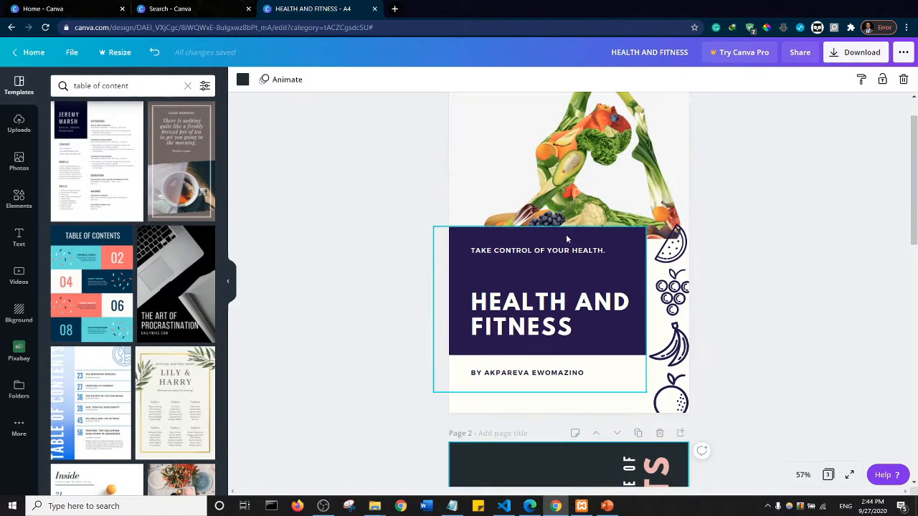
pyautogui.scroll(-4, 609, 244)
pyautogui.scroll(4, 647, 258)
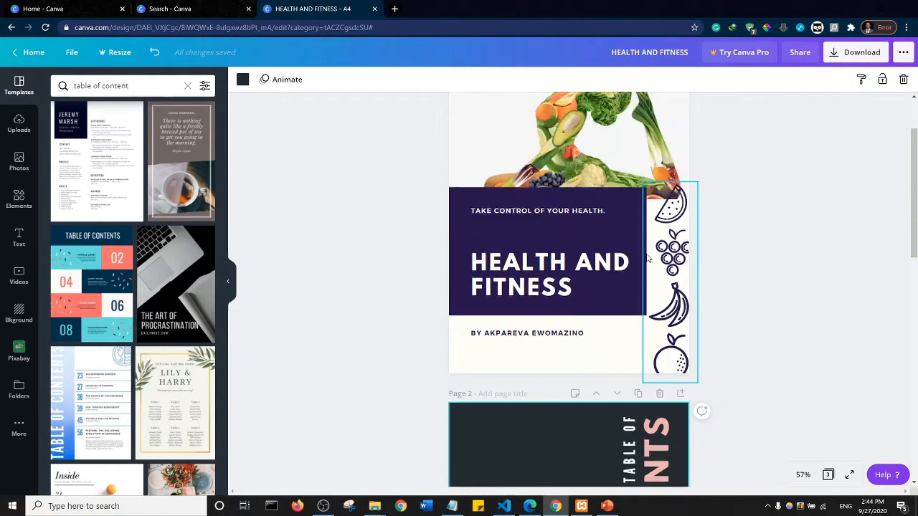
pyautogui.scroll(-8, 647, 257)
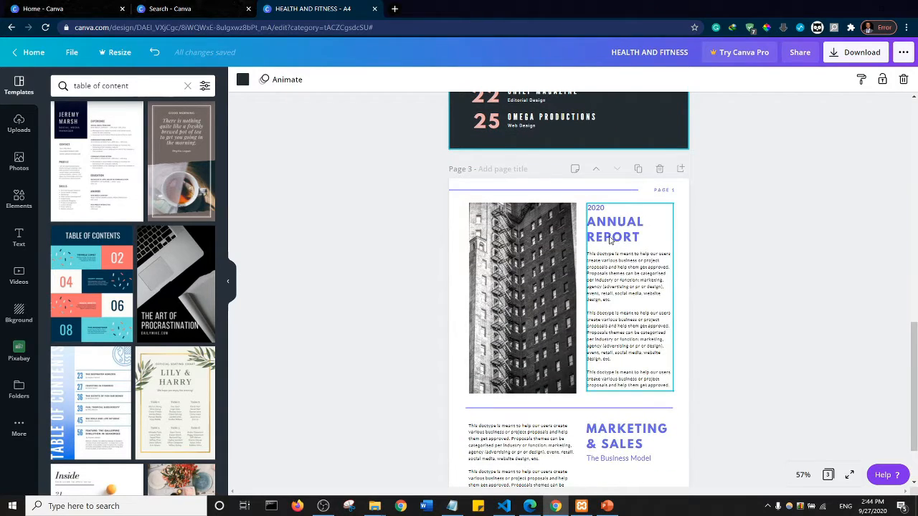
# - Change the background of the contents page from the document colors to the violet-blue used in the annual report headings
pyautogui.scroll(4, 602, 230)
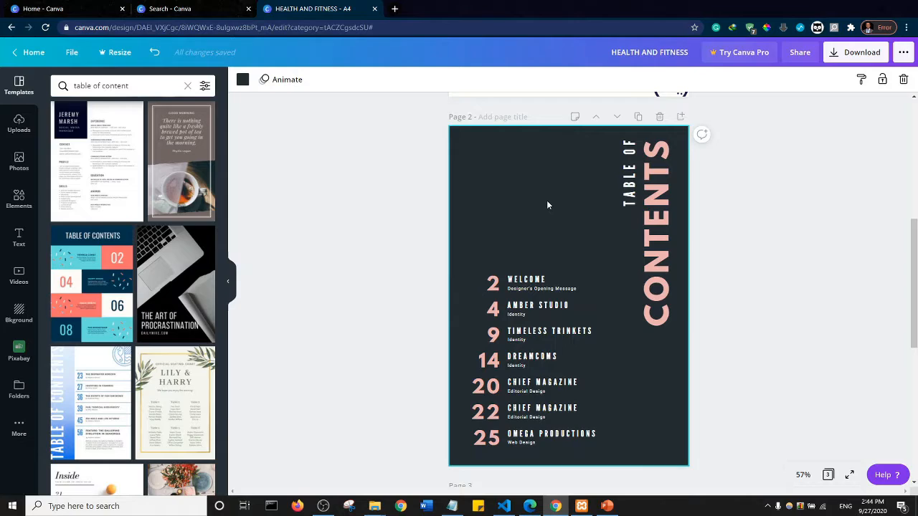
pyautogui.click(243, 80)
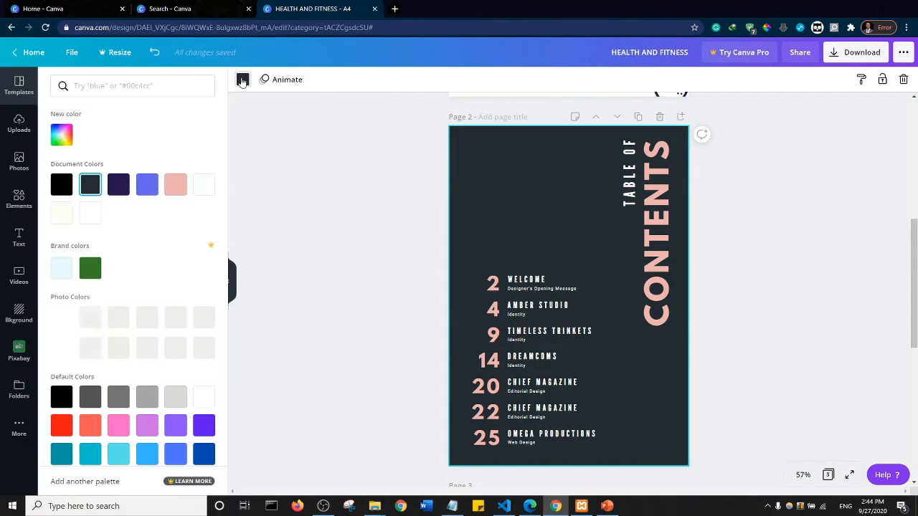
pyautogui.click(148, 185)
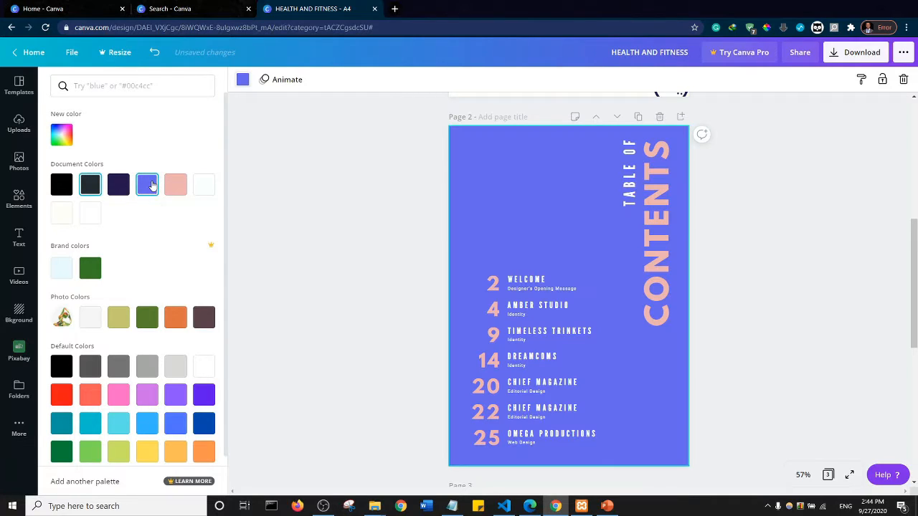
pyautogui.click(357, 233)
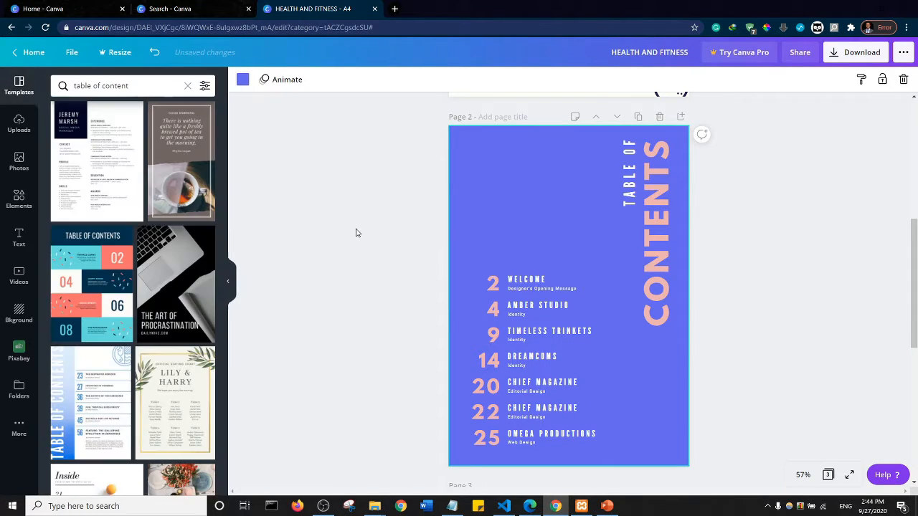
# - Rotate the vertical TABLE OF text on page 2 to 0° and move it to the top of the page
pyautogui.scroll(5, 629, 230)
pyautogui.scroll(-9, 714, 241)
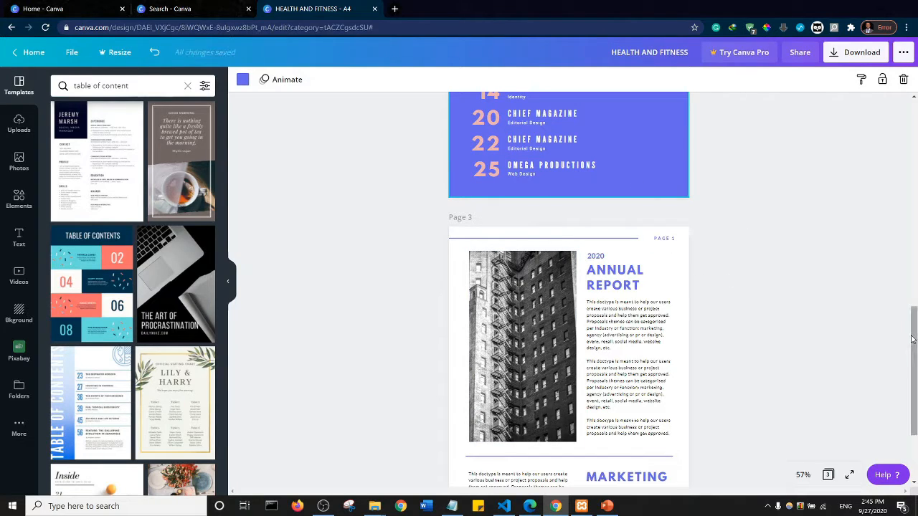
pyautogui.moveTo(913, 344); pyautogui.dragTo(915, 240)
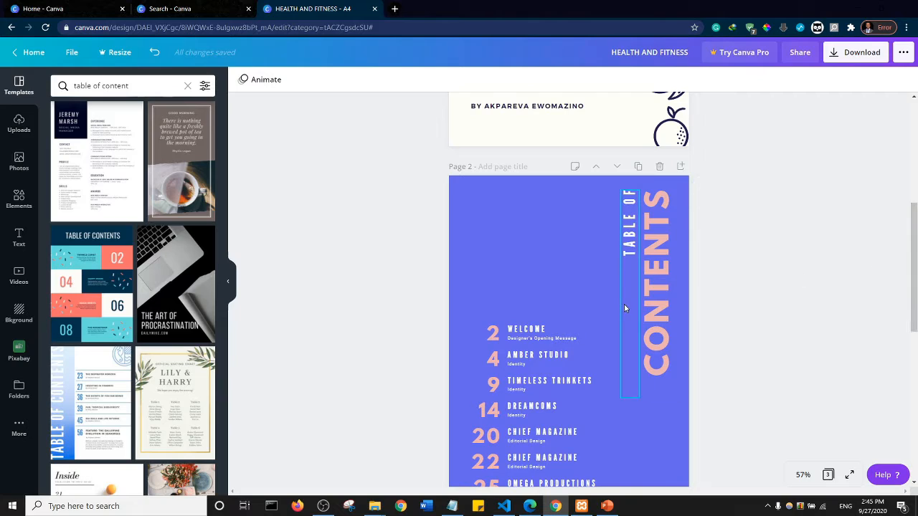
pyautogui.click(633, 233)
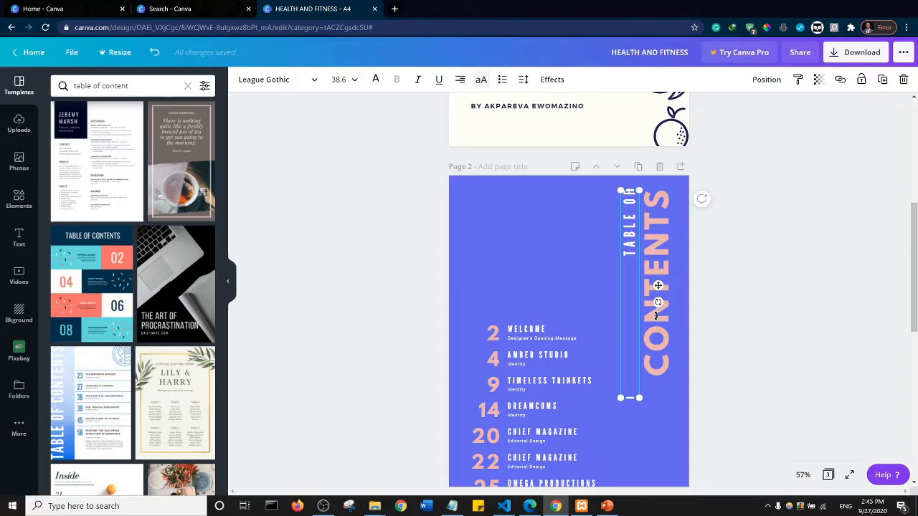
pyautogui.moveTo(654, 314); pyautogui.dragTo(620, 326)
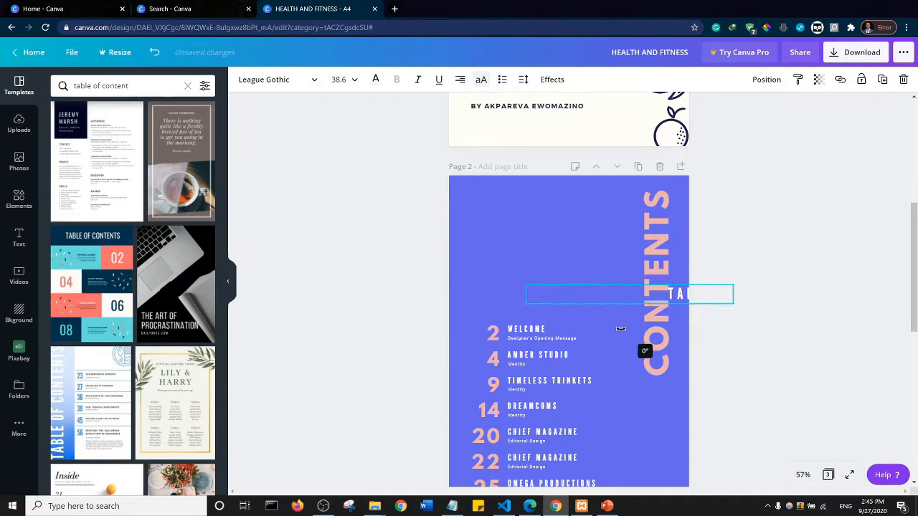
pyautogui.moveTo(590, 291); pyautogui.dragTo(555, 209)
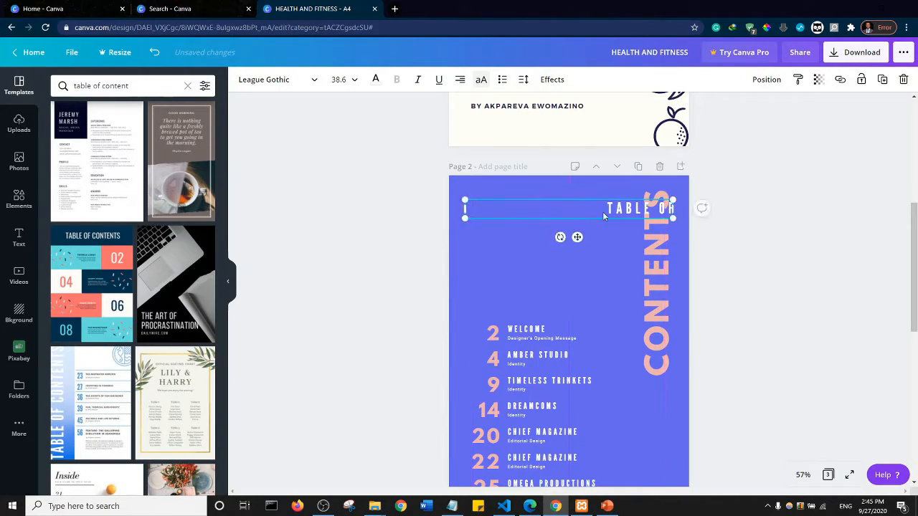
# - Left-align the TABLE OF text within its box
pyautogui.doubleClick(610, 209)
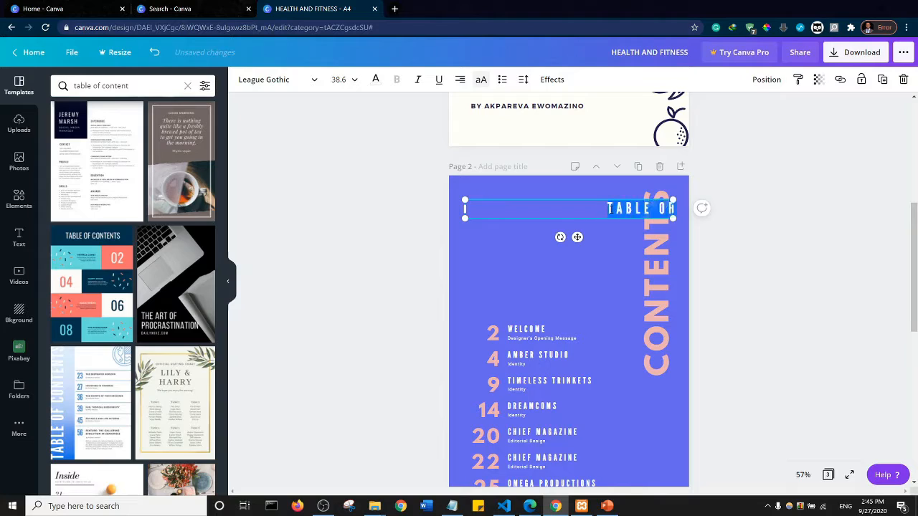
pyautogui.click(461, 83)
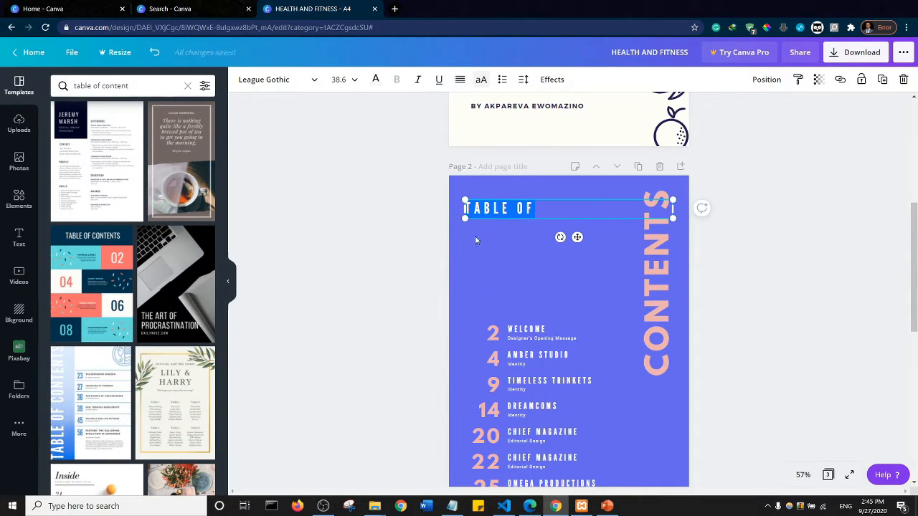
pyautogui.click(460, 80)
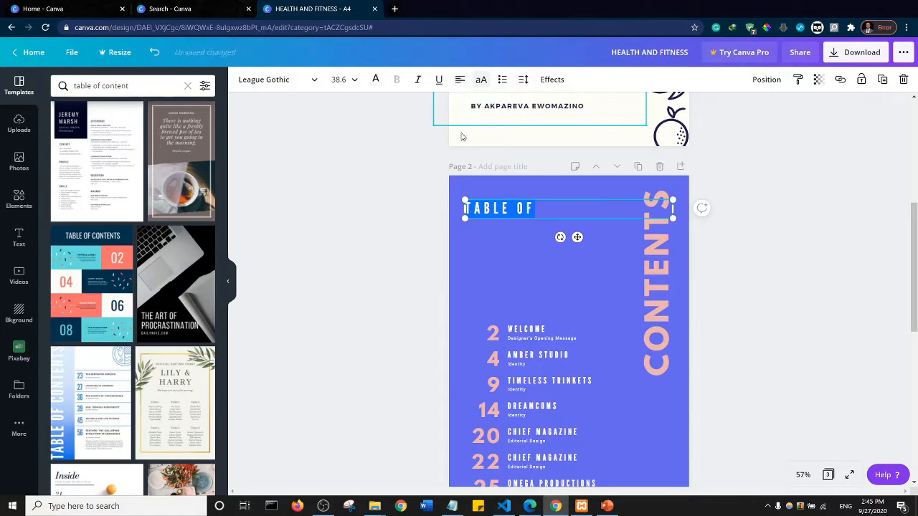
# - Rotate the pink CONTENTS heading to horizontal and place it directly below the TABLE OF text
pyautogui.click(658, 298)
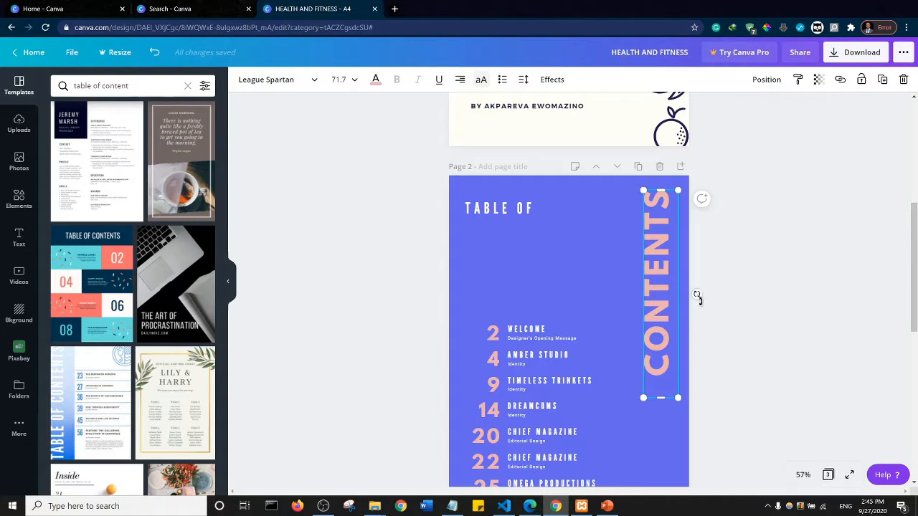
pyautogui.moveTo(697, 296); pyautogui.dragTo(683, 384)
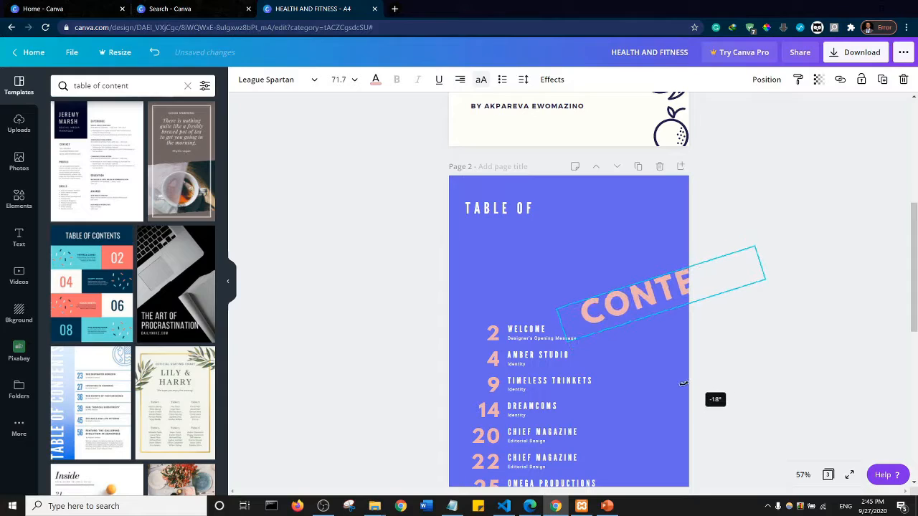
pyautogui.click(664, 328)
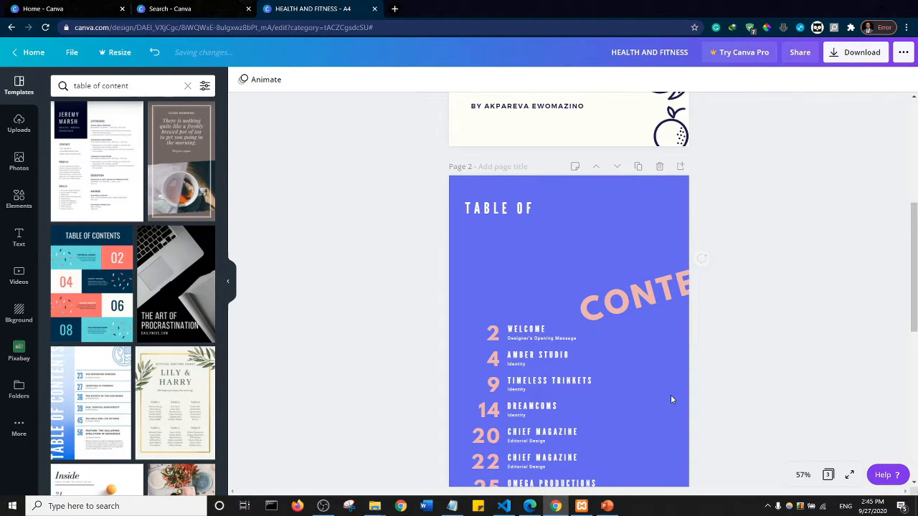
pyautogui.click(658, 330)
pyautogui.moveTo(669, 330)
pyautogui.mouseDown()
pyautogui.moveTo(658, 338)
pyautogui.moveTo(662, 330)
pyautogui.mouseUp()
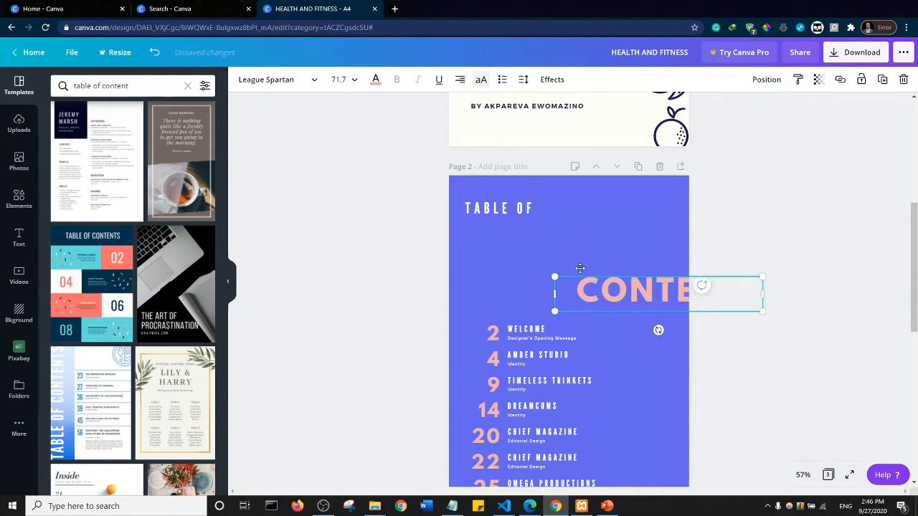
pyautogui.moveTo(656, 293); pyautogui.dragTo(572, 236)
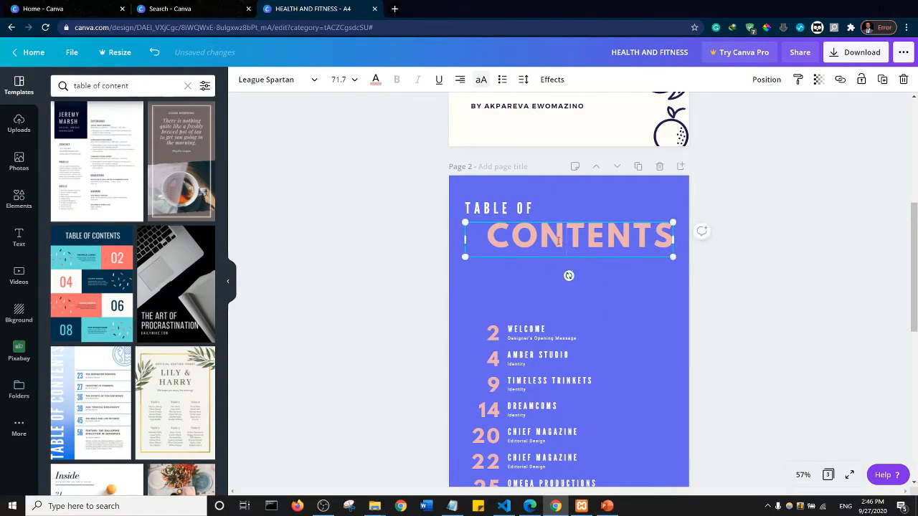
# - Left-align the CONTENTS heading so it starts flush with the TABLE OF text
pyautogui.doubleClick(561, 241)
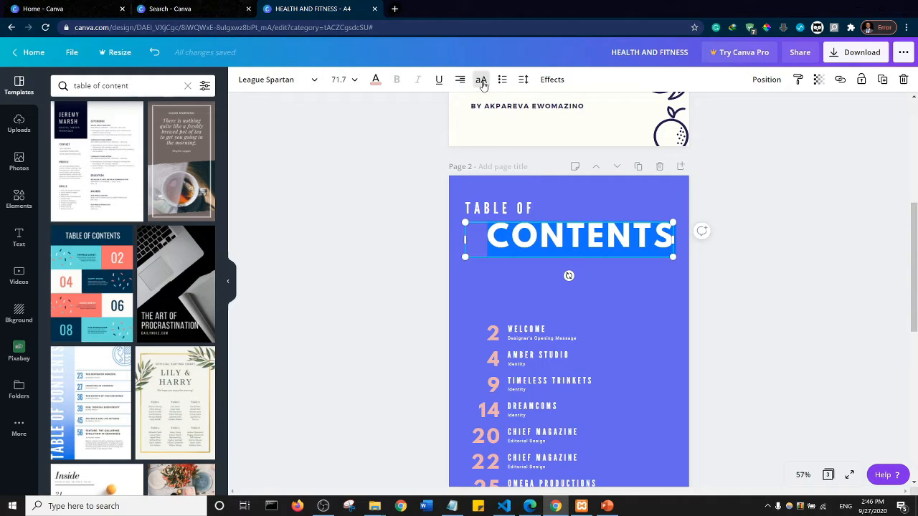
pyautogui.click(458, 81)
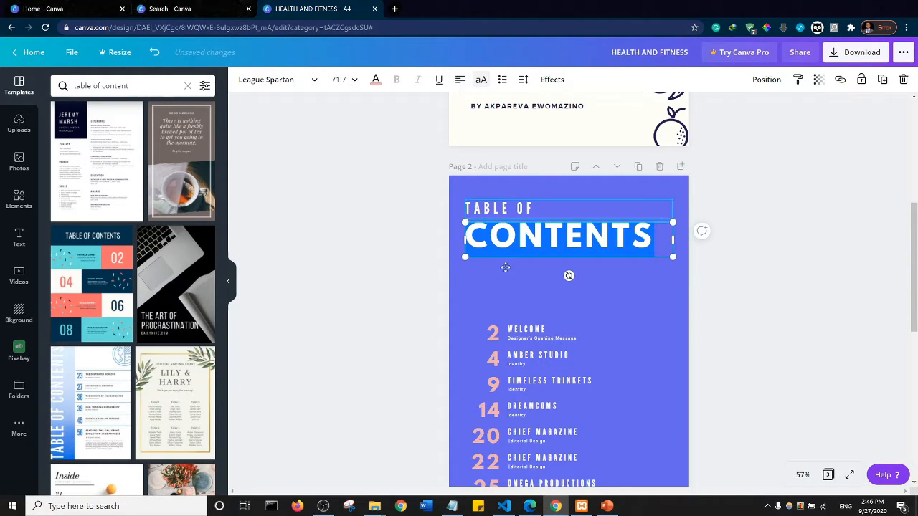
pyautogui.click(404, 267)
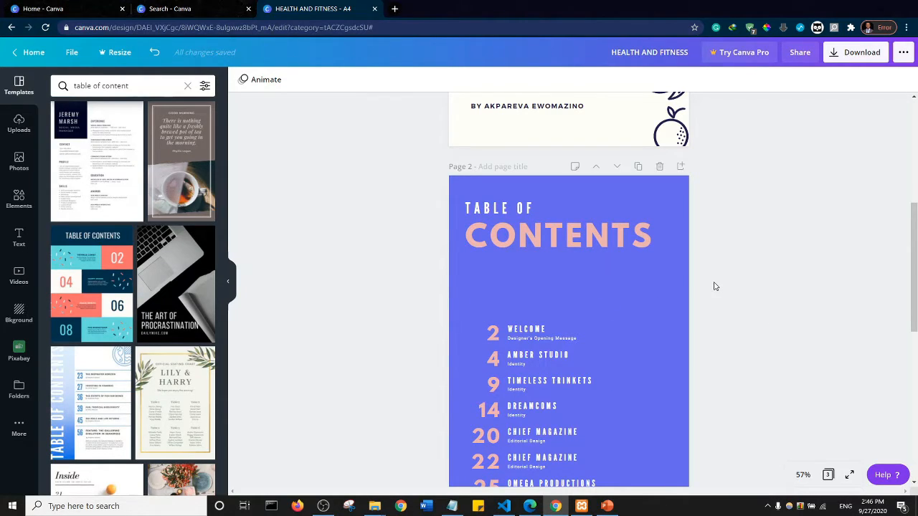
# - Delete the building photo and its empty picture frame from the annual report on page 3
pyautogui.scroll(5, 493, 262)
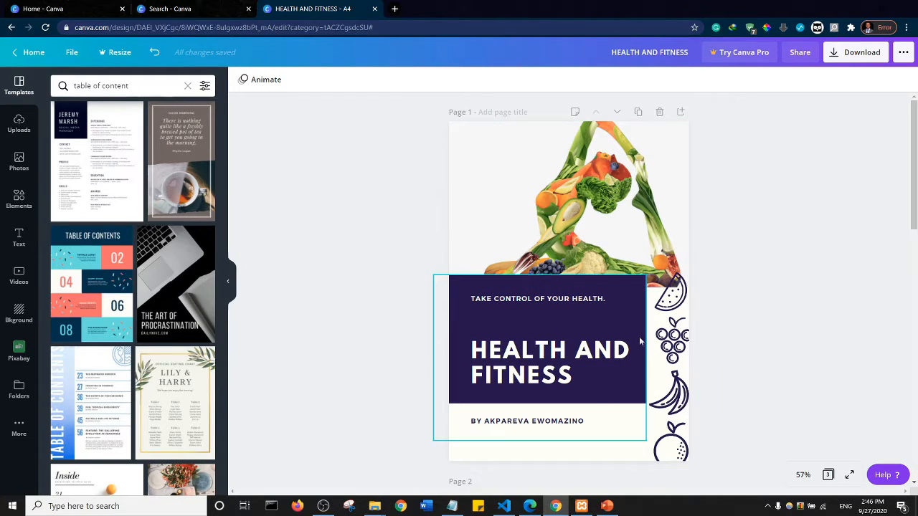
pyautogui.scroll(-5, 623, 353)
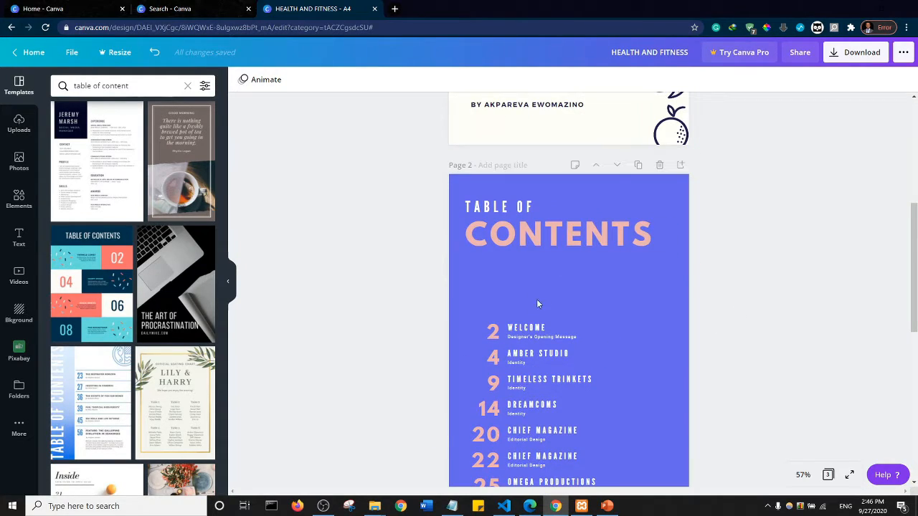
pyautogui.moveTo(914, 259); pyautogui.dragTo(914, 383)
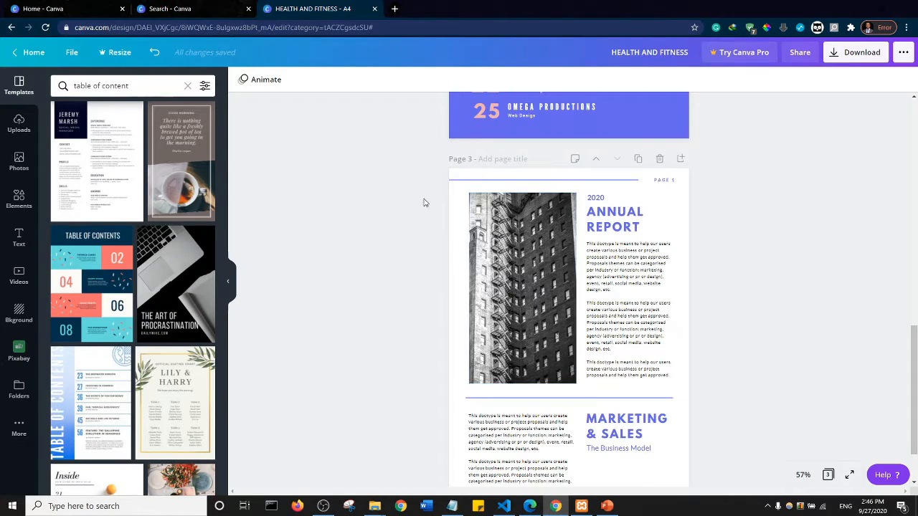
pyautogui.click(516, 262)
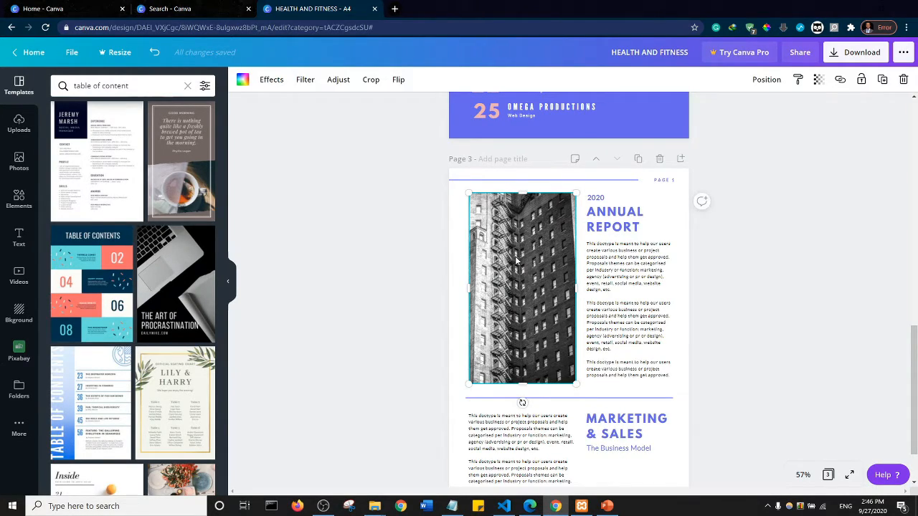
pyautogui.press('Delete')
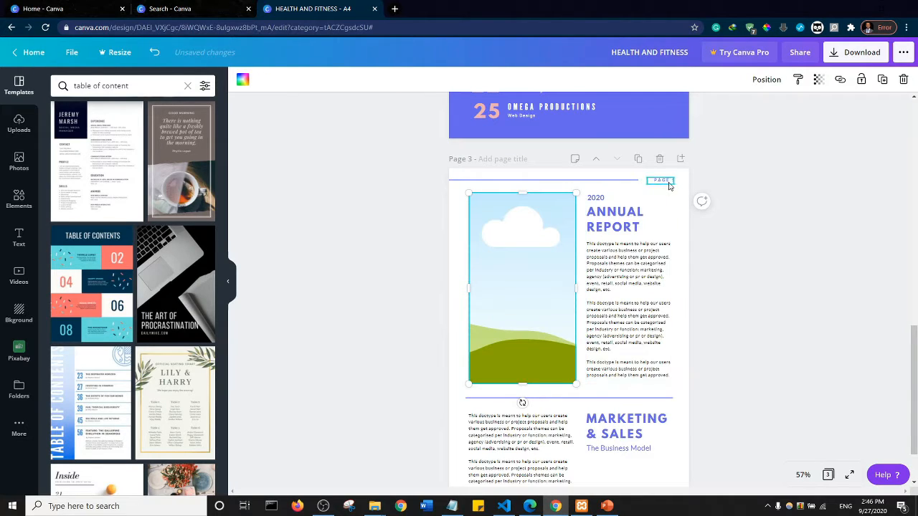
pyautogui.press('Delete')
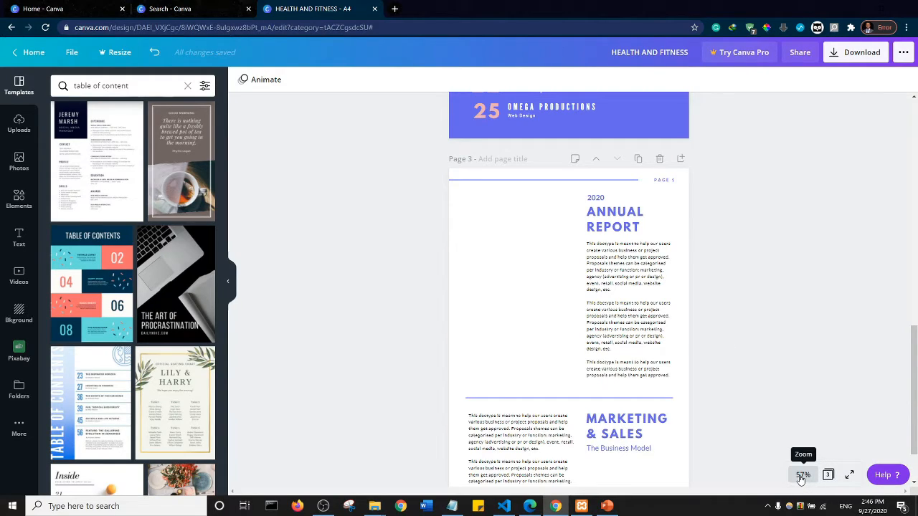
# - Enlarge the view to 75% and check the page number label at the top of page 3
pyautogui.click(801, 475)
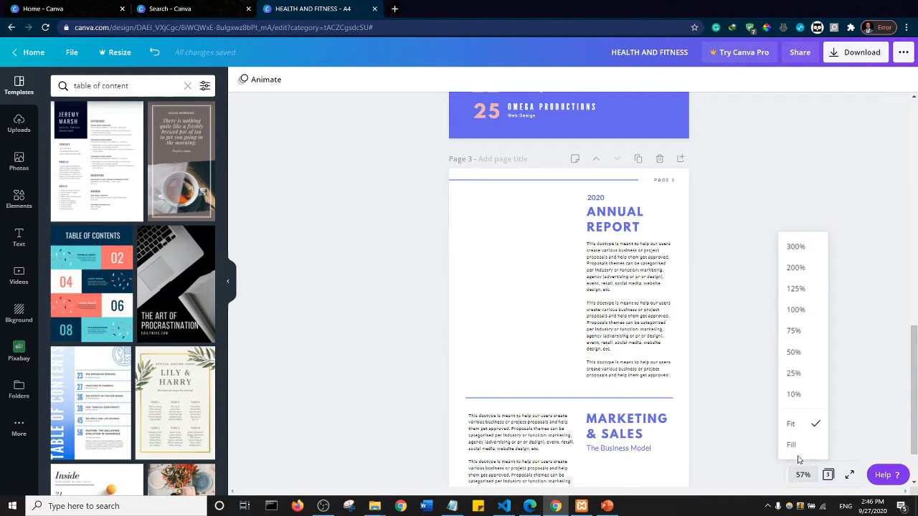
pyautogui.click(795, 332)
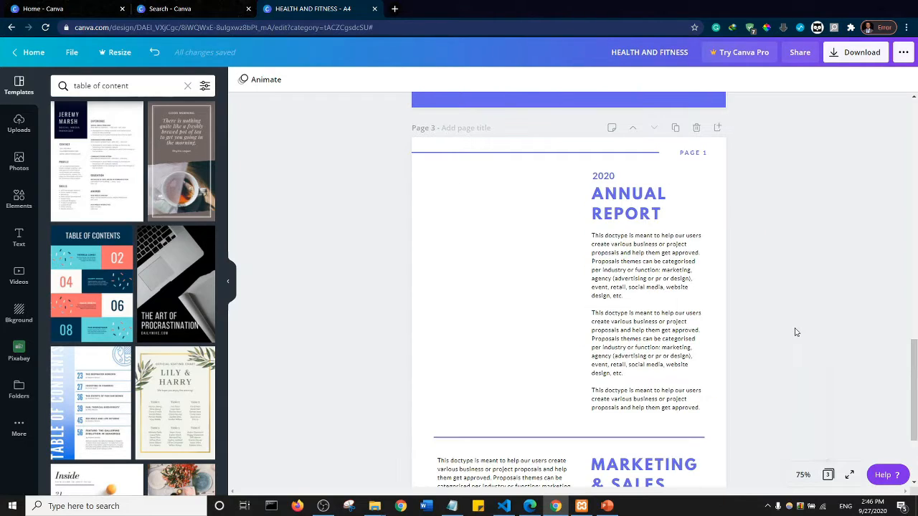
pyautogui.click(699, 154)
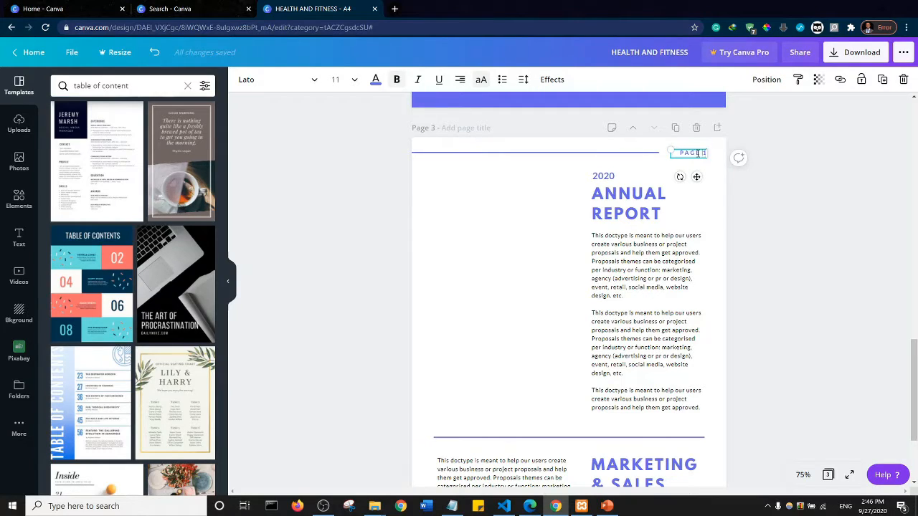
pyautogui.click(321, 244)
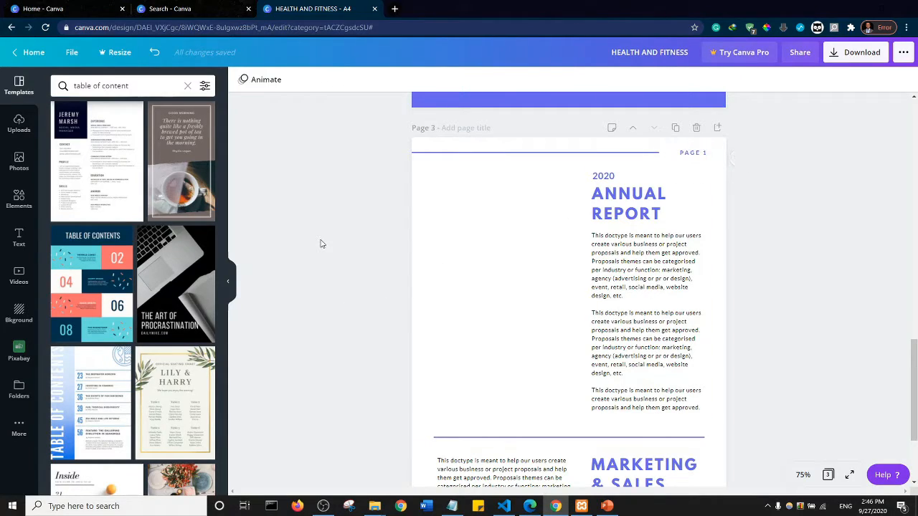
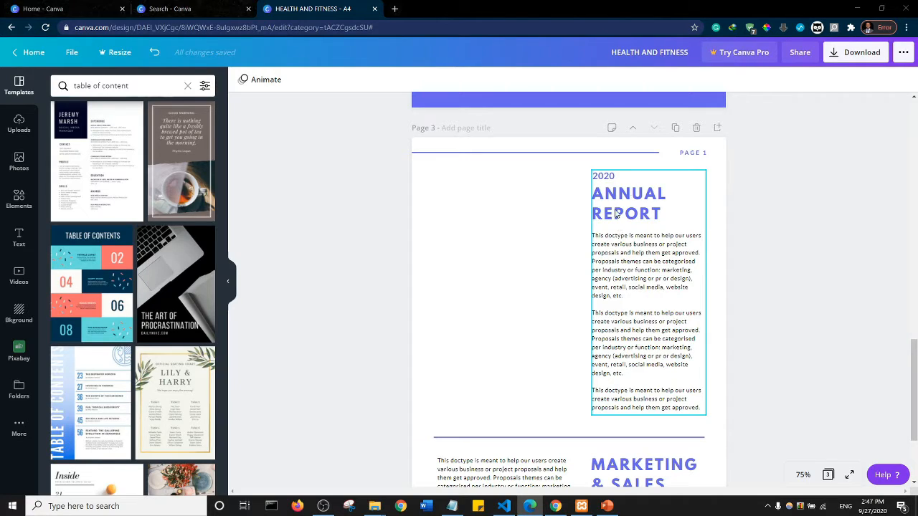
# - Delete the annual report body text, the ANNUAL REPORT heading and the 2020 label on page 3
pyautogui.click(642, 179)
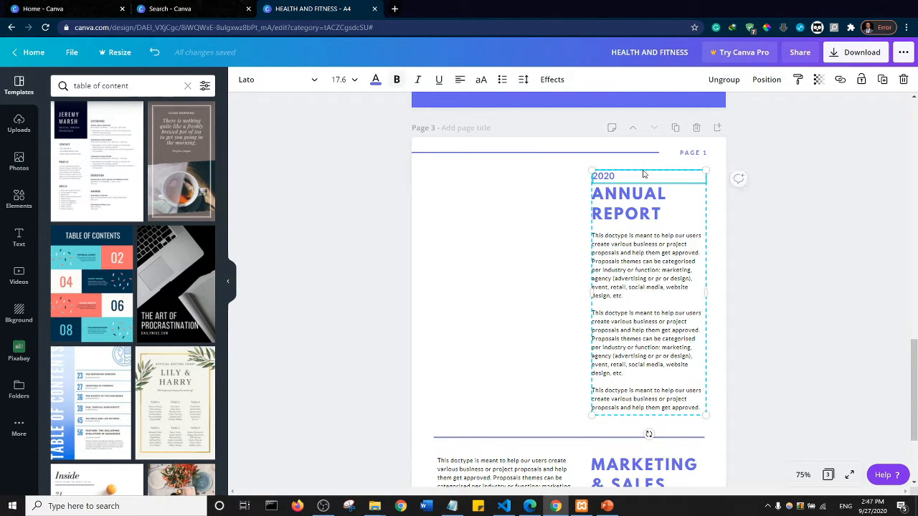
pyautogui.click(651, 267)
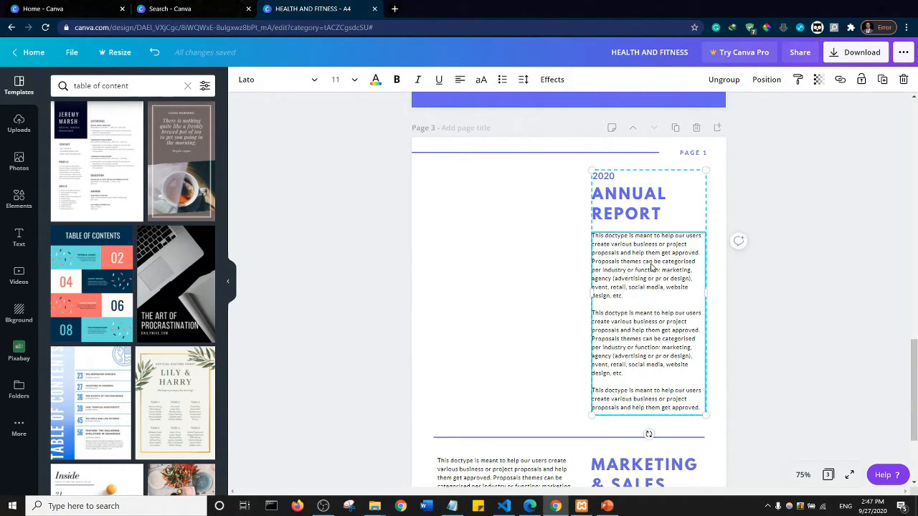
pyautogui.press('Delete')
pyautogui.click(643, 201)
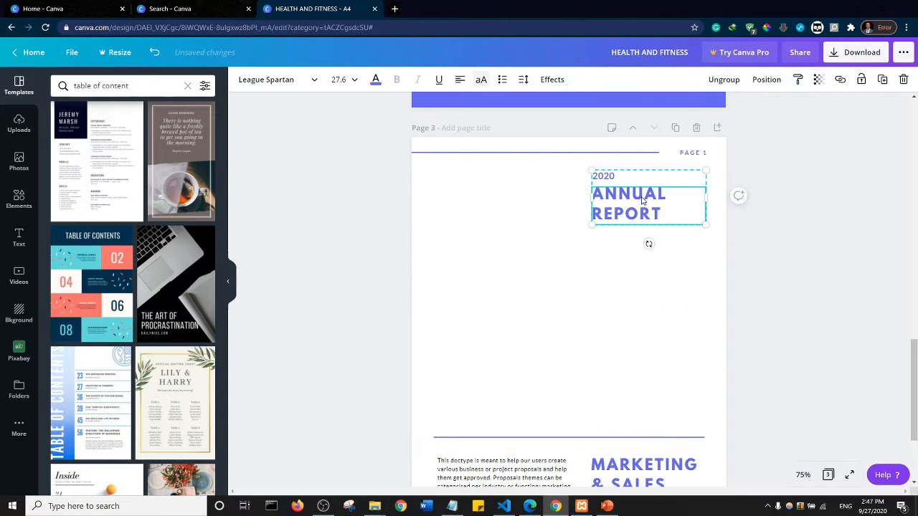
pyautogui.press('Delete')
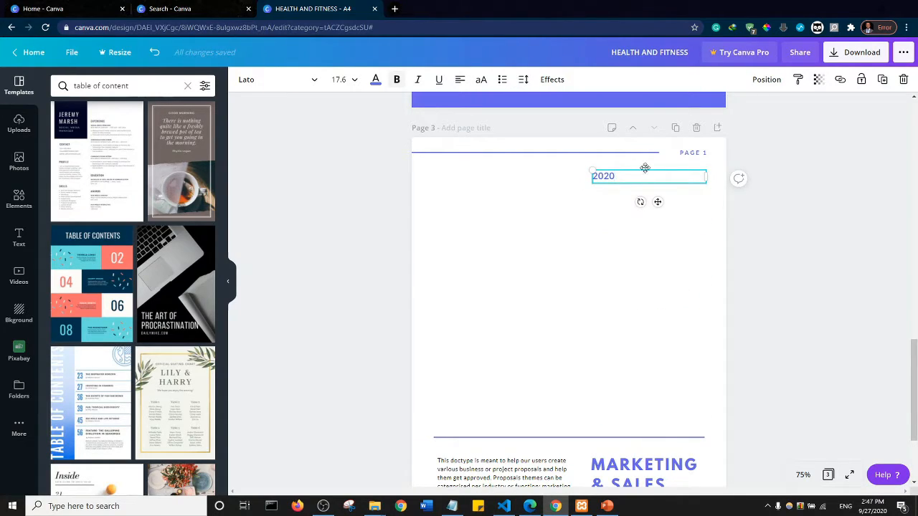
pyautogui.press('Escape')
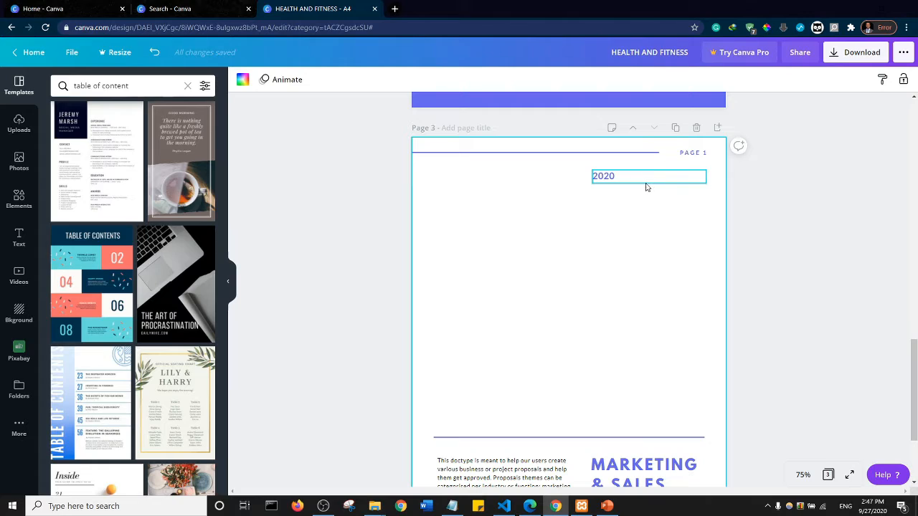
pyautogui.click(645, 182)
pyautogui.press('Delete')
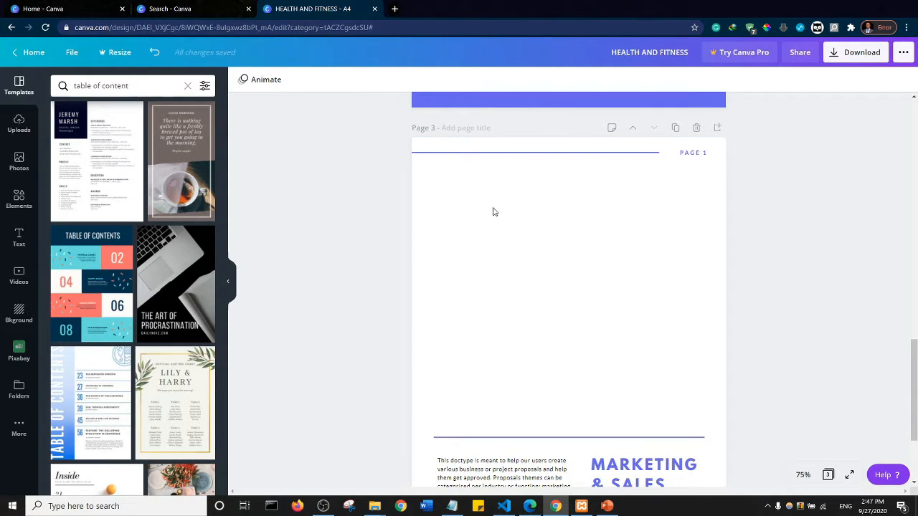
# - Insert the uploaded vegetable yoga picture on page 3 and place it below the header line, flush with the page's left edge
pyautogui.click(18, 125)
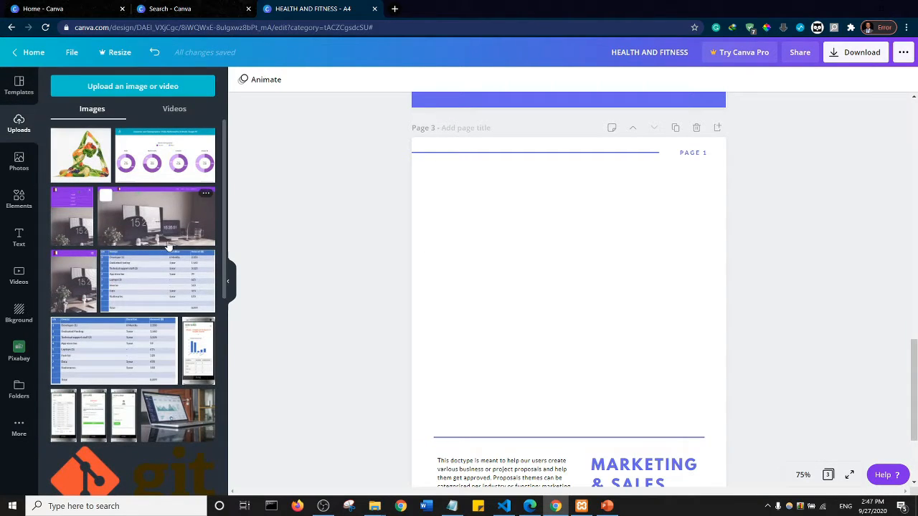
pyautogui.click(81, 157)
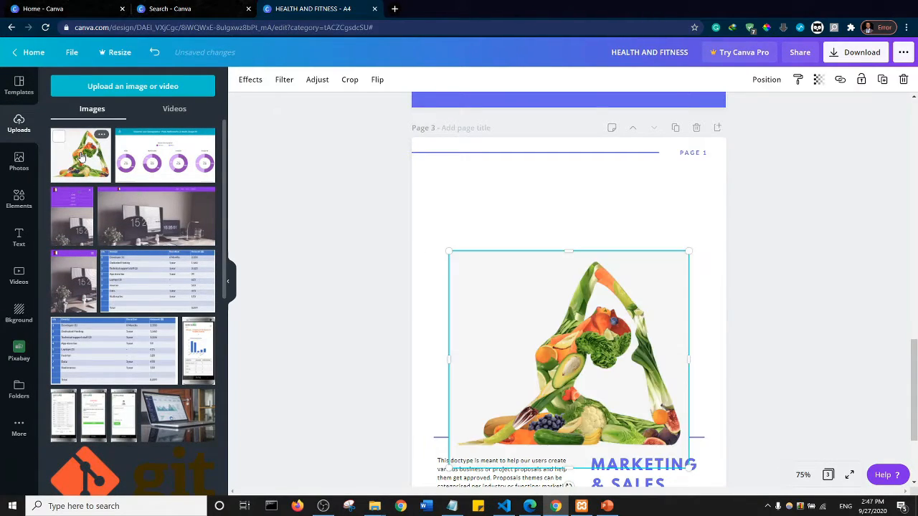
pyautogui.moveTo(539, 309); pyautogui.dragTo(521, 263)
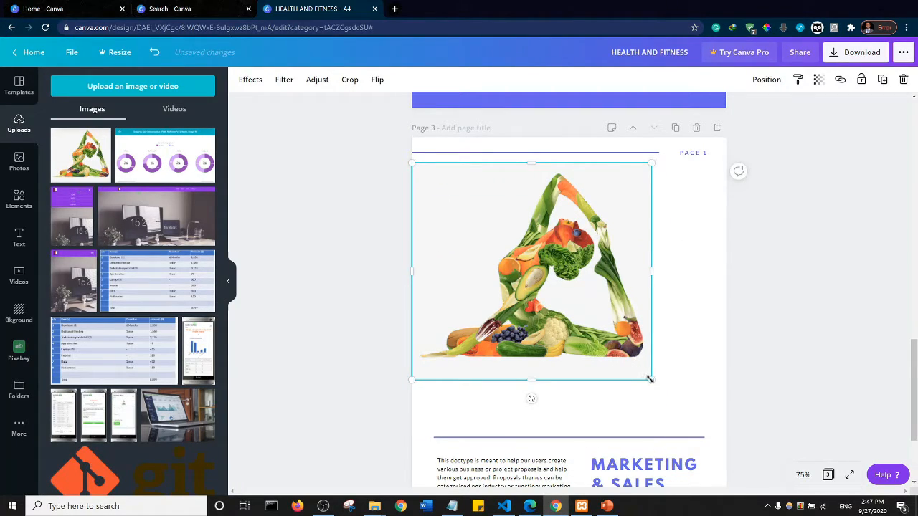
# - Resize the vegetable yoga picture to span the full page width and crop it from below to a height of about 8.1
pyautogui.moveTo(650, 380); pyautogui.dragTo(573, 311)
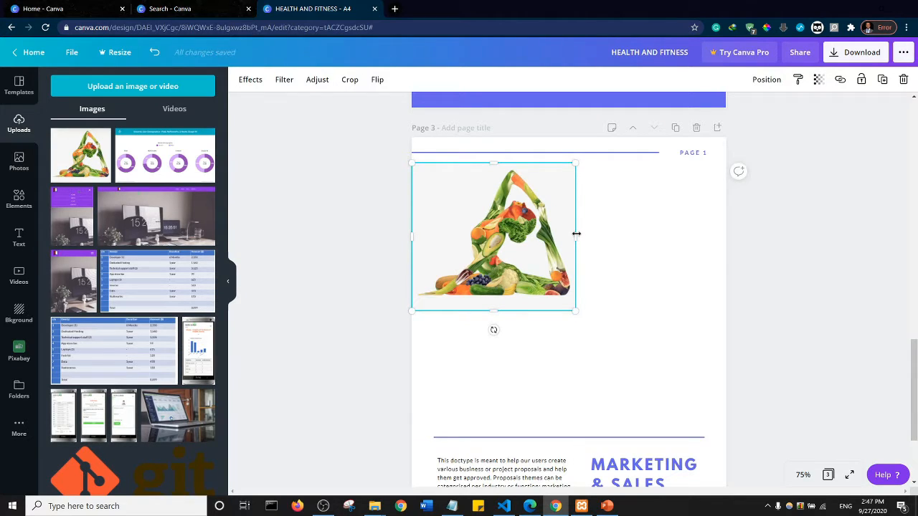
pyautogui.moveTo(576, 233); pyautogui.dragTo(733, 330)
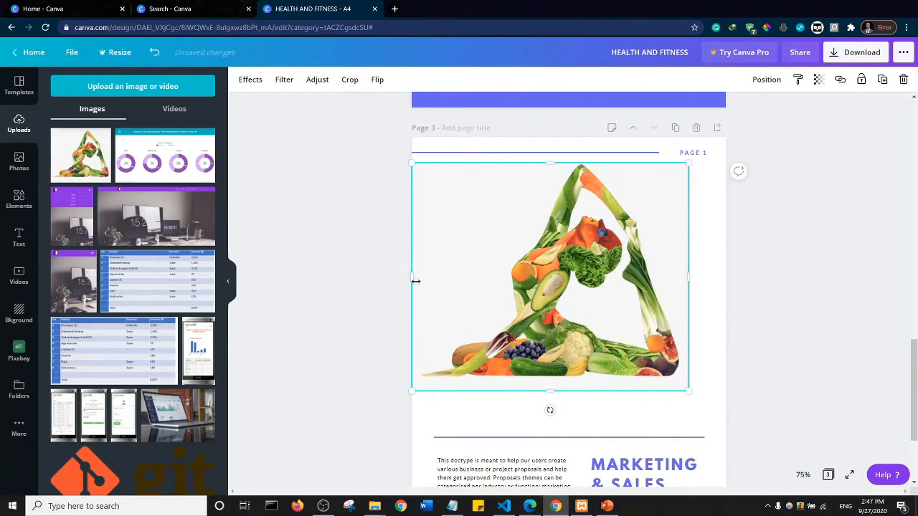
pyautogui.moveTo(391, 276); pyautogui.dragTo(368, 276)
pyautogui.moveTo(515, 270); pyautogui.dragTo(551, 270)
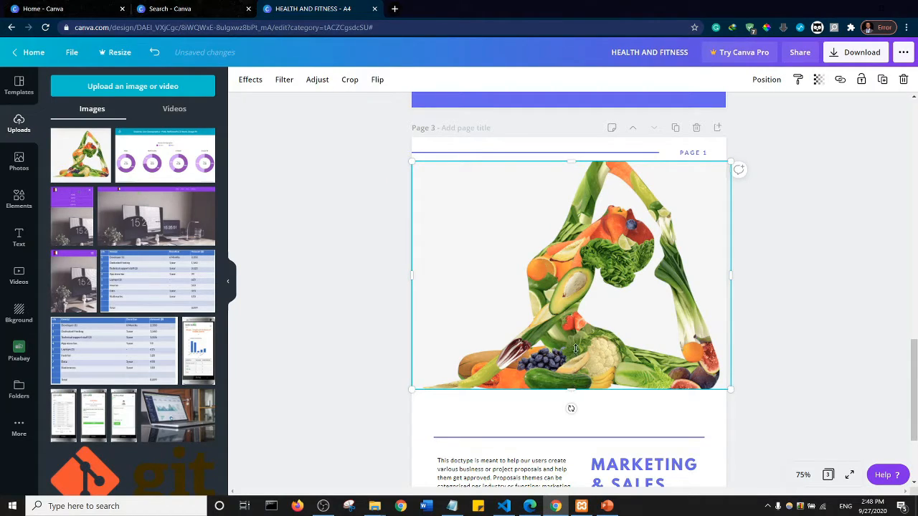
pyautogui.moveTo(575, 349); pyautogui.dragTo(566, 282)
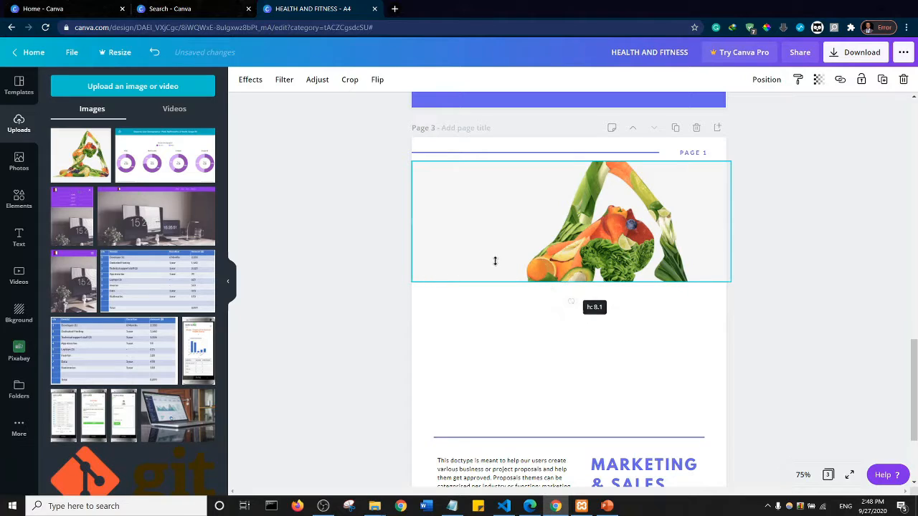
pyautogui.click(364, 220)
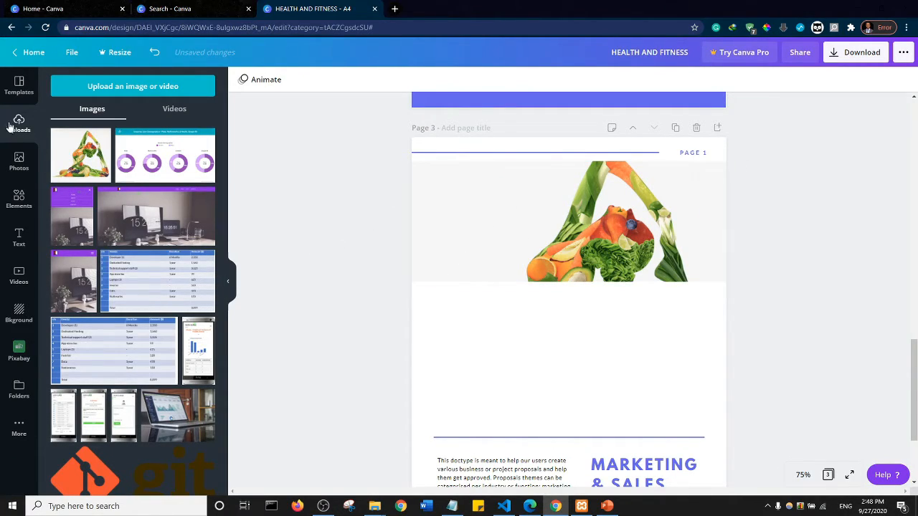
# - Add a square shape over the vegetable picture and stretch it to cover the whole picture, about 21.3 wide
pyautogui.click(22, 205)
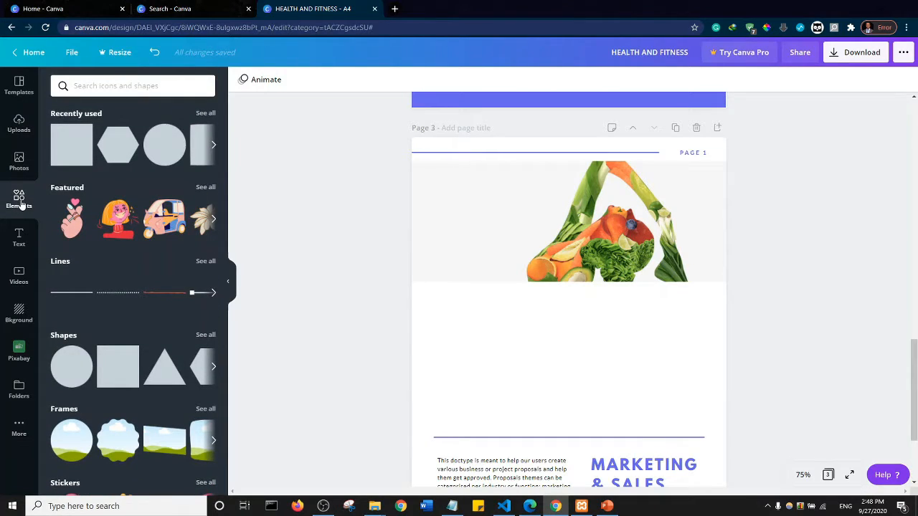
pyautogui.click(70, 142)
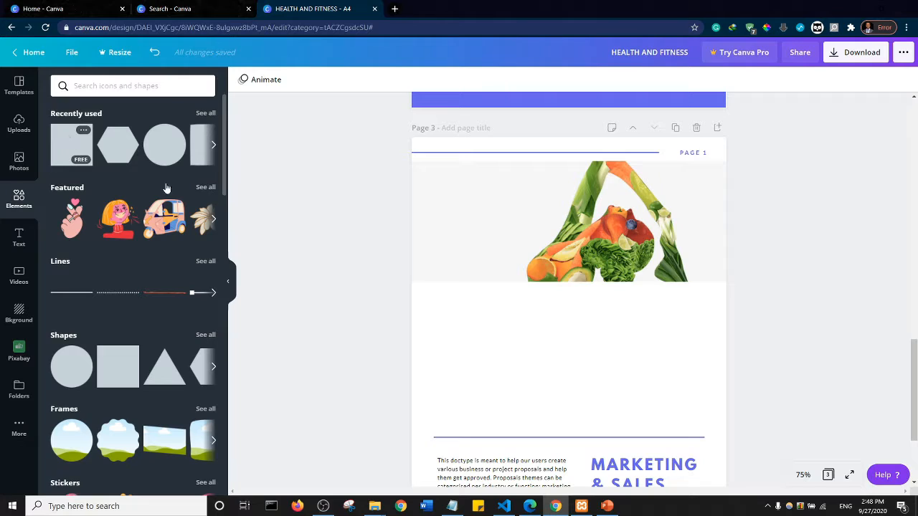
pyautogui.moveTo(589, 353); pyautogui.dragTo(520, 238)
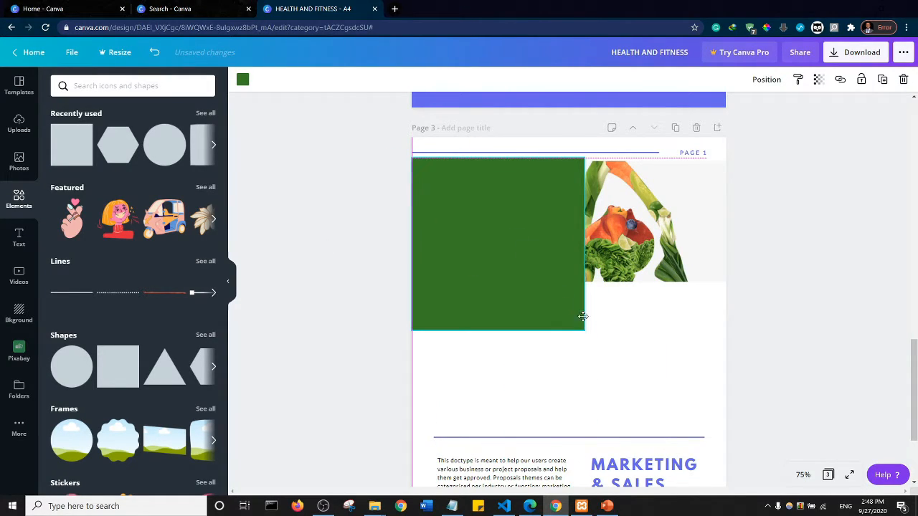
pyautogui.moveTo(584, 330); pyautogui.dragTo(728, 225)
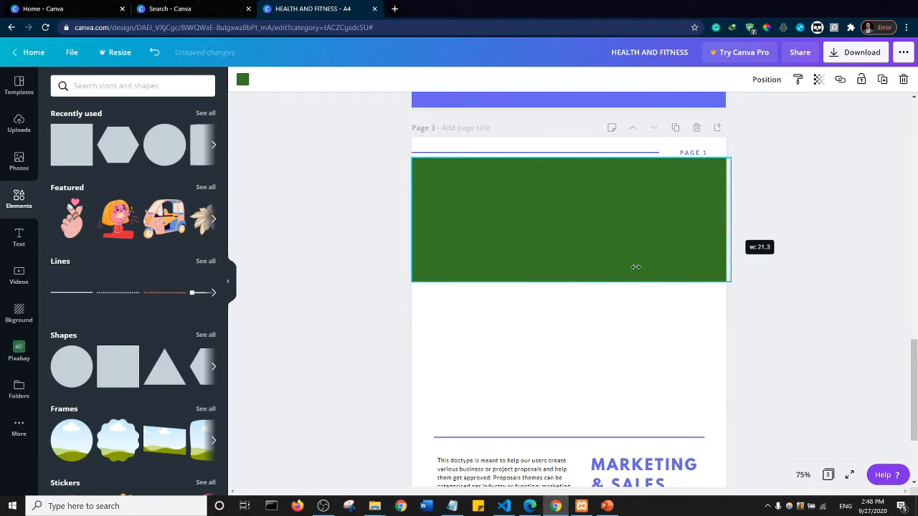
pyautogui.moveTo(636, 266); pyautogui.dragTo(636, 264)
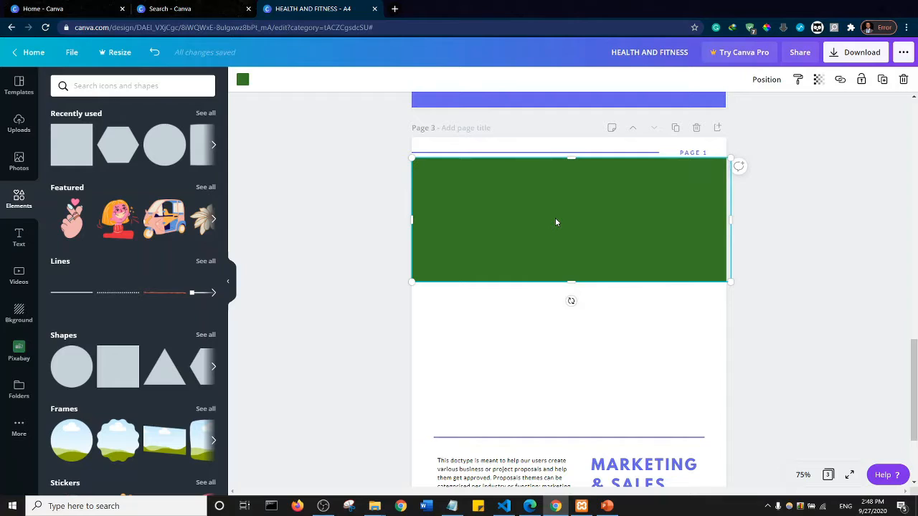
# - Recolour the rectangle over the picture with the document's blue-violet and set its transparency to 46
pyautogui.click(243, 80)
pyautogui.click(147, 187)
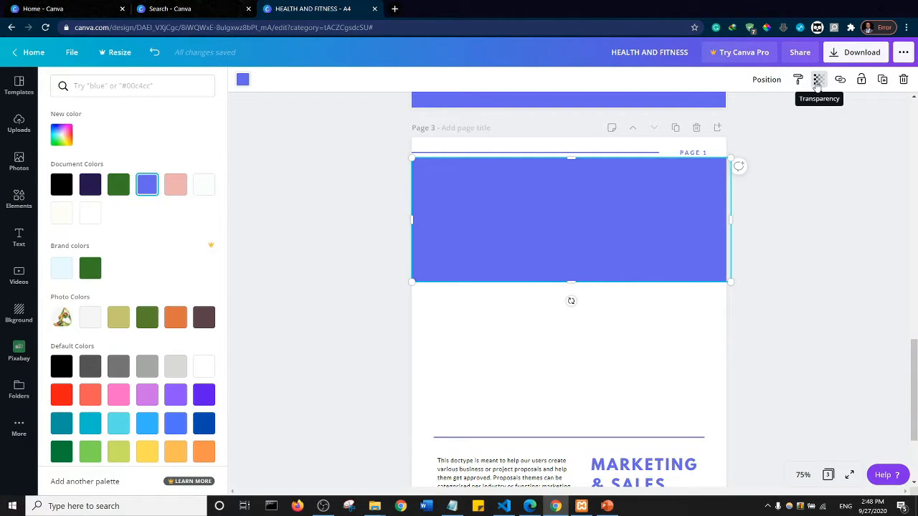
pyautogui.click(817, 79)
pyautogui.moveTo(791, 106); pyautogui.dragTo(752, 113)
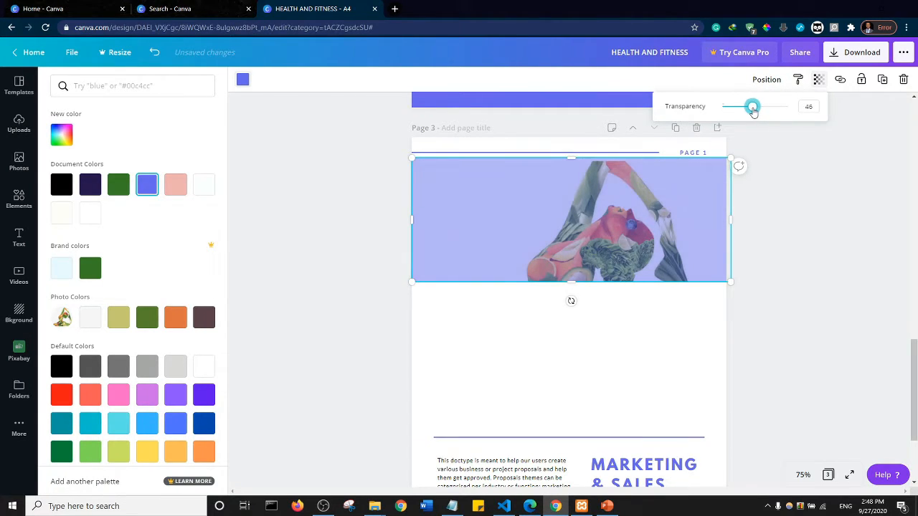
pyautogui.click(765, 206)
pyautogui.click(768, 206)
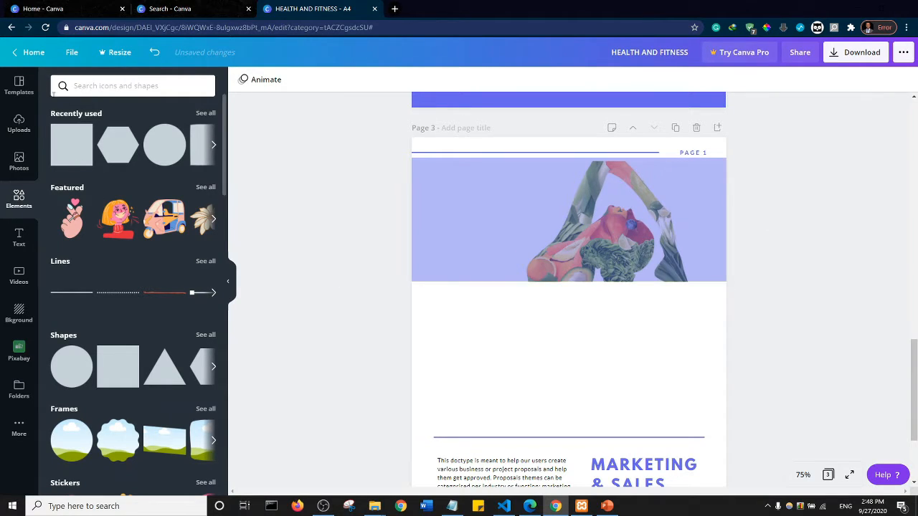
# - Add a subheading reading INTRODUCTION and place it over the empty left part of the tinted picture banner
pyautogui.click(19, 238)
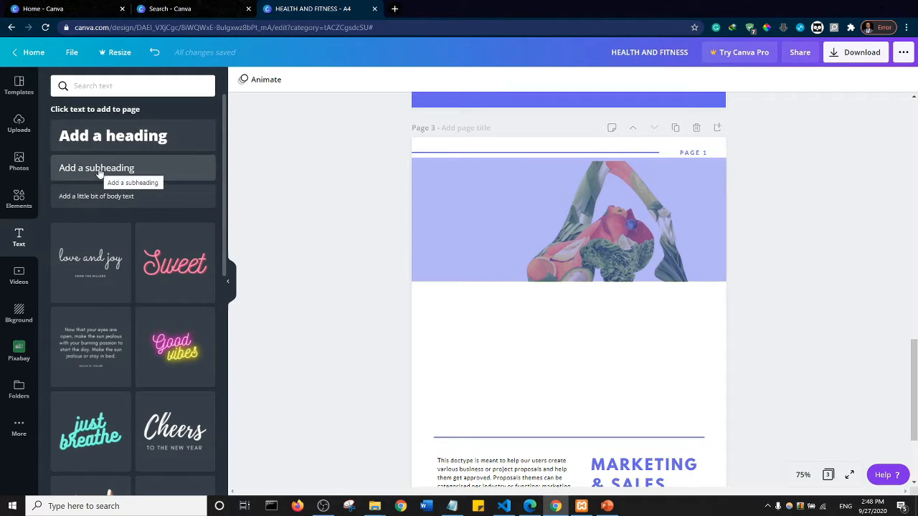
pyautogui.click(103, 147)
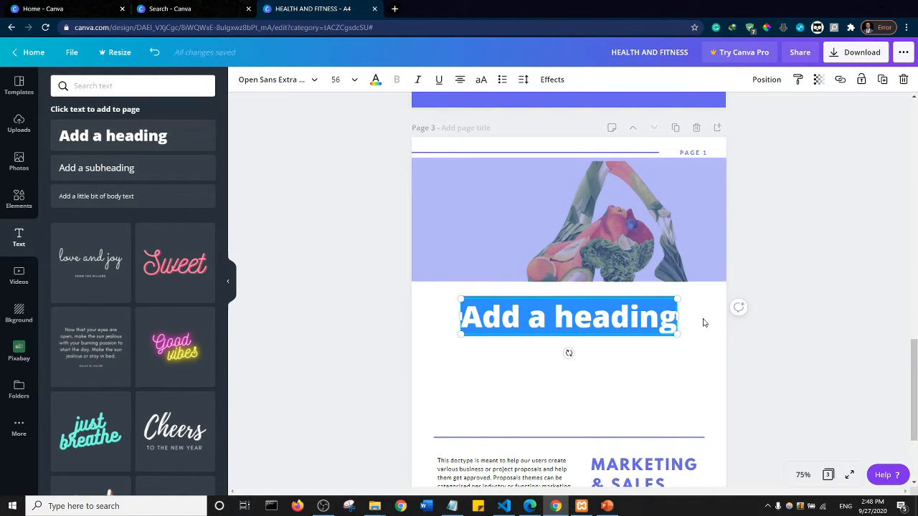
pyautogui.press('Delete')
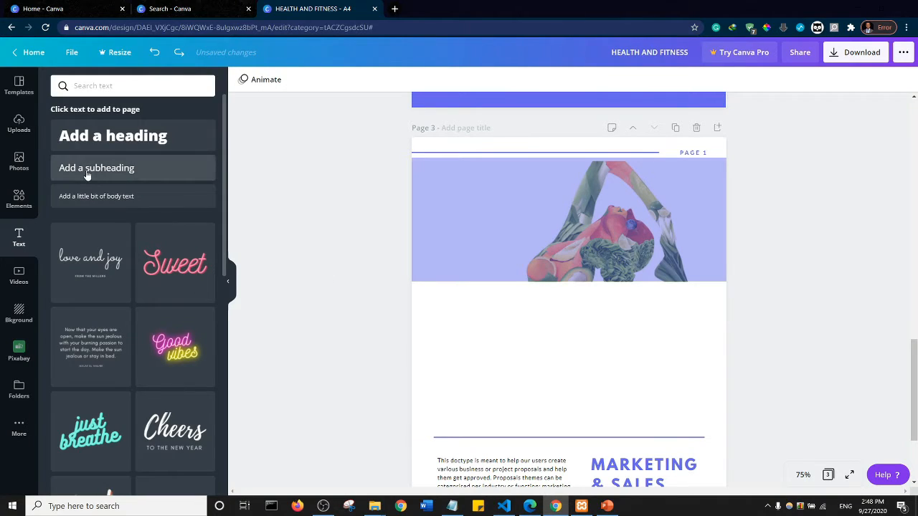
pyautogui.click(74, 165)
pyautogui.click(566, 318)
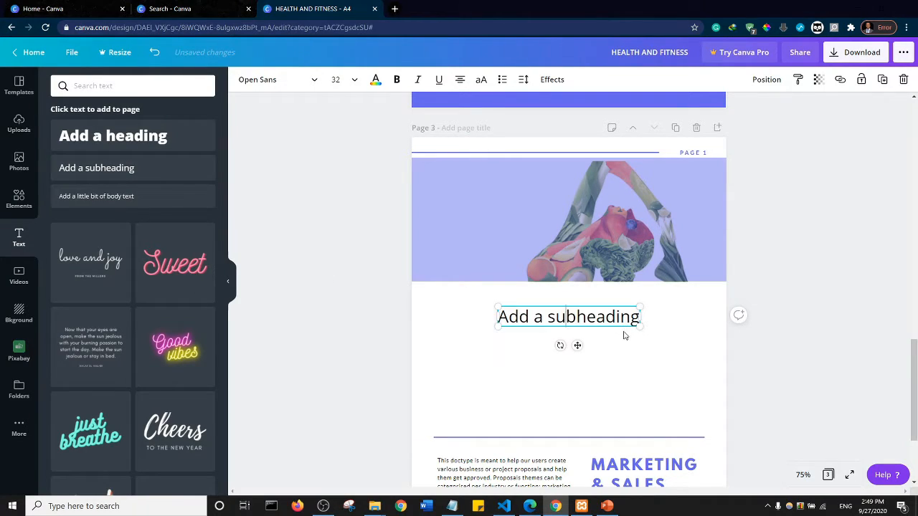
pyautogui.hotkey('ctrl', 'a')
pyautogui.press('BackSpace')
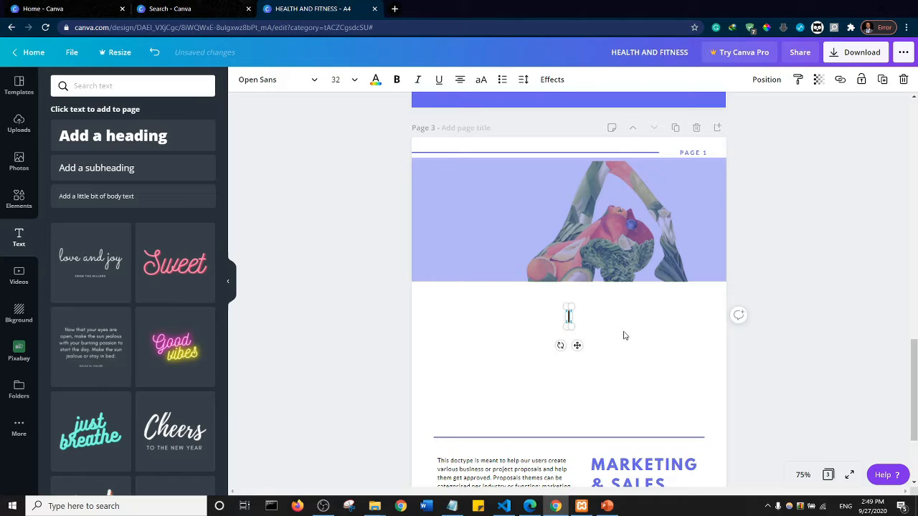
pyautogui.write('INTRO')
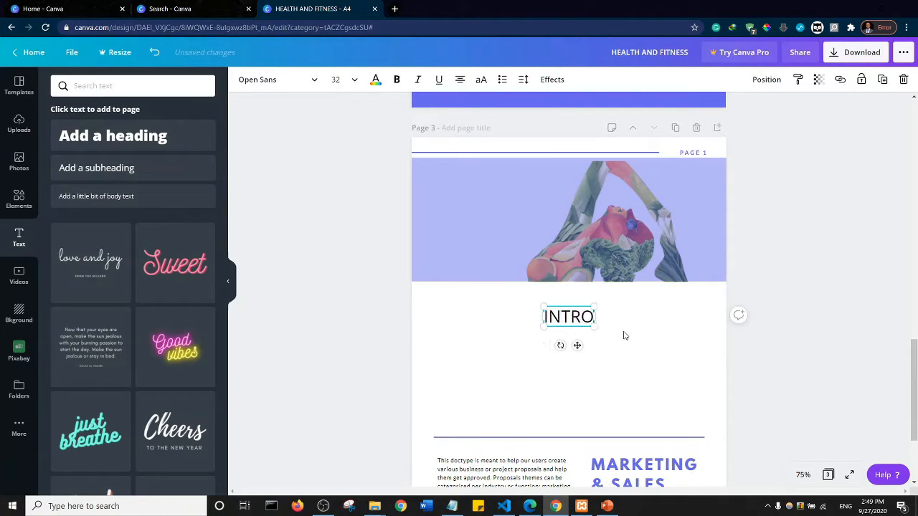
pyautogui.write('DUCTION')
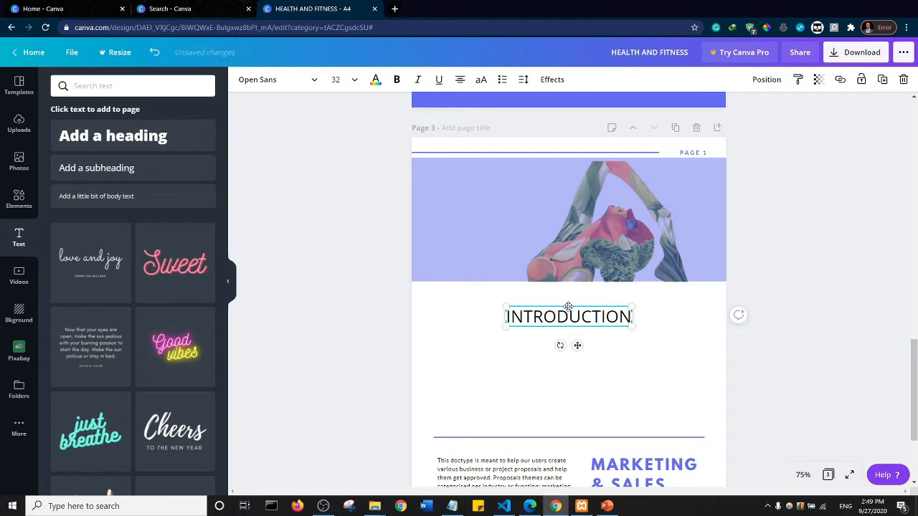
pyautogui.moveTo(568, 307); pyautogui.dragTo(496, 205)
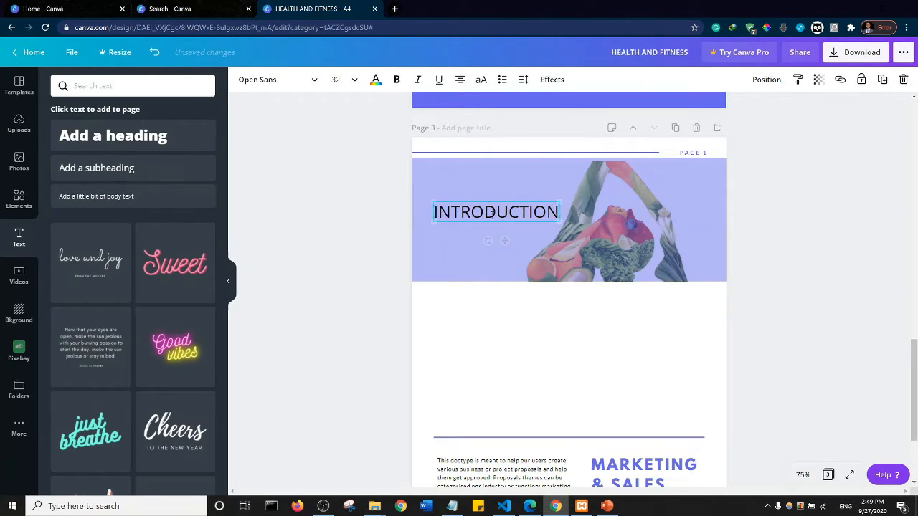
# - Make the INTRODUCTION text bold and colour it off-white #fffff9
pyautogui.doubleClick(496, 210)
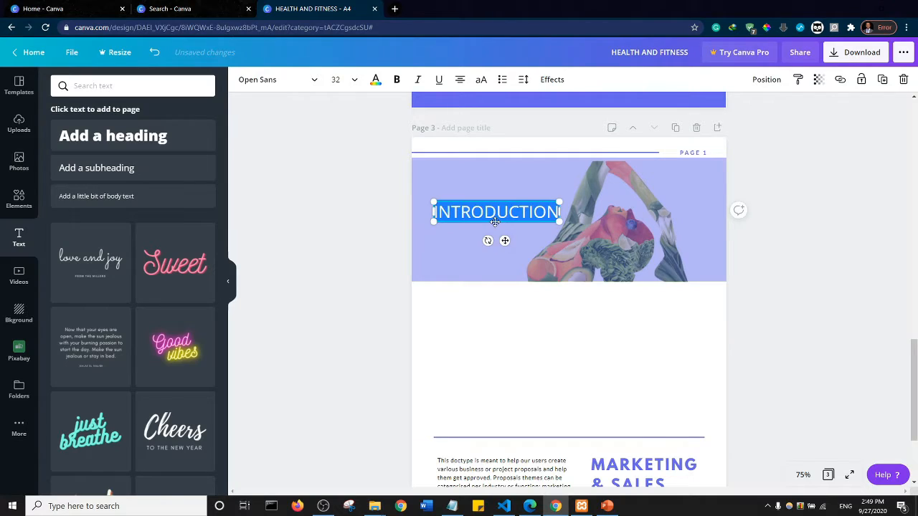
pyautogui.click(396, 80)
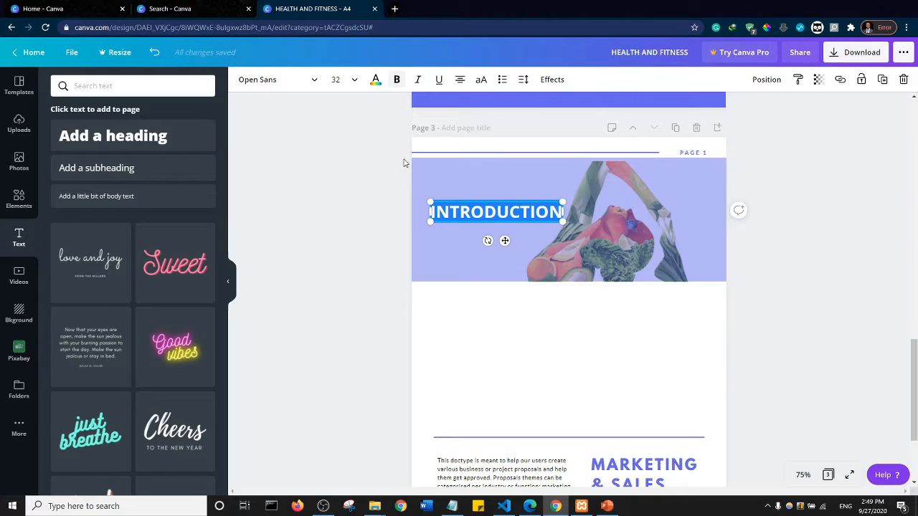
pyautogui.click(375, 80)
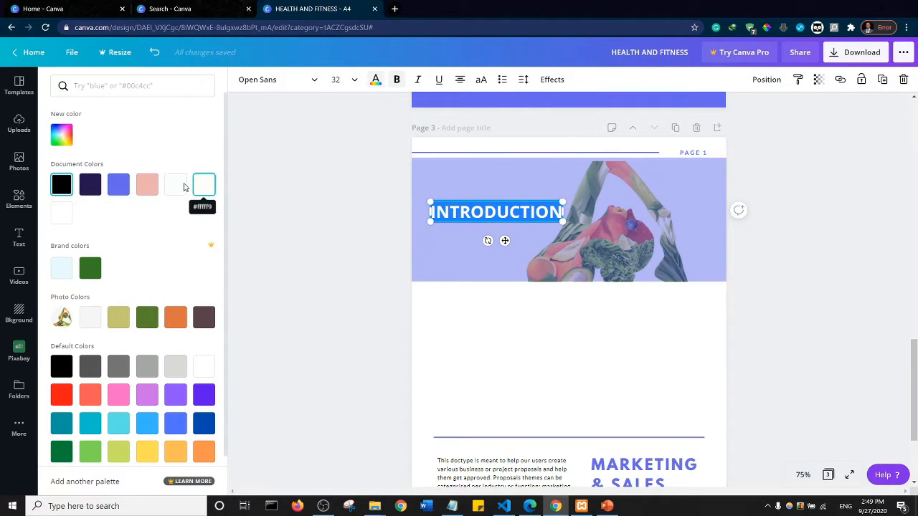
pyautogui.click(202, 187)
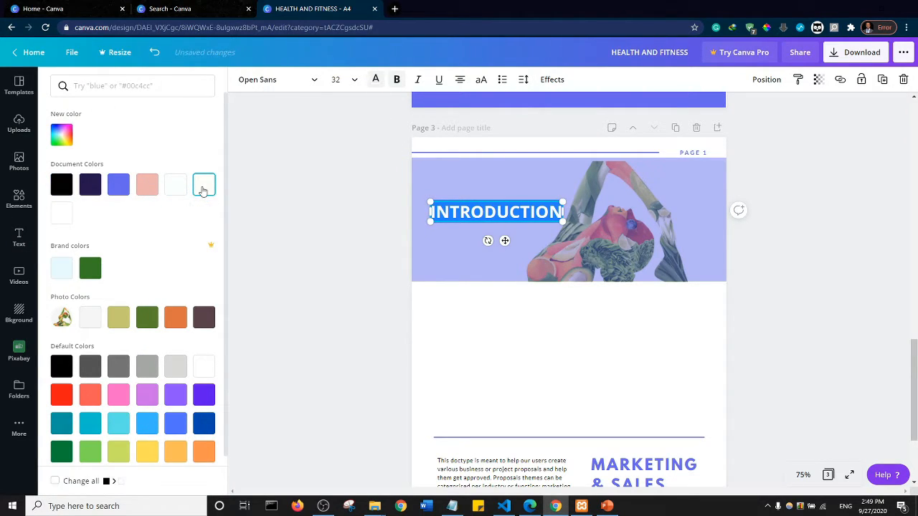
pyautogui.click(348, 218)
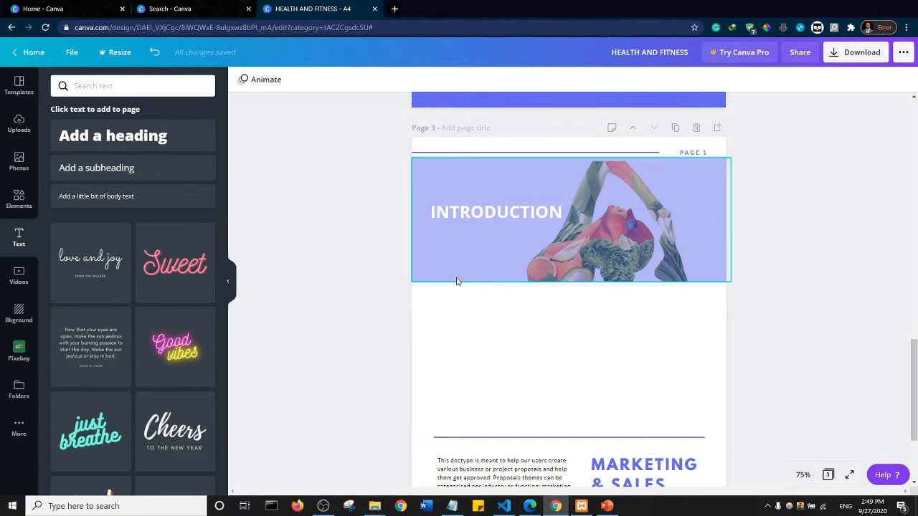
# - Recolour the INTRODUCTION text on the banner with the last white swatch of the document colours
pyautogui.click(473, 214)
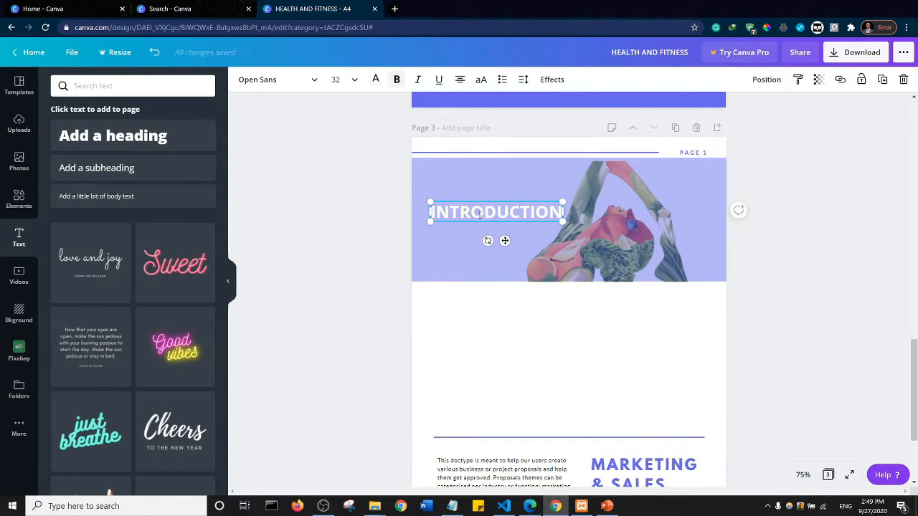
pyautogui.doubleClick(479, 213)
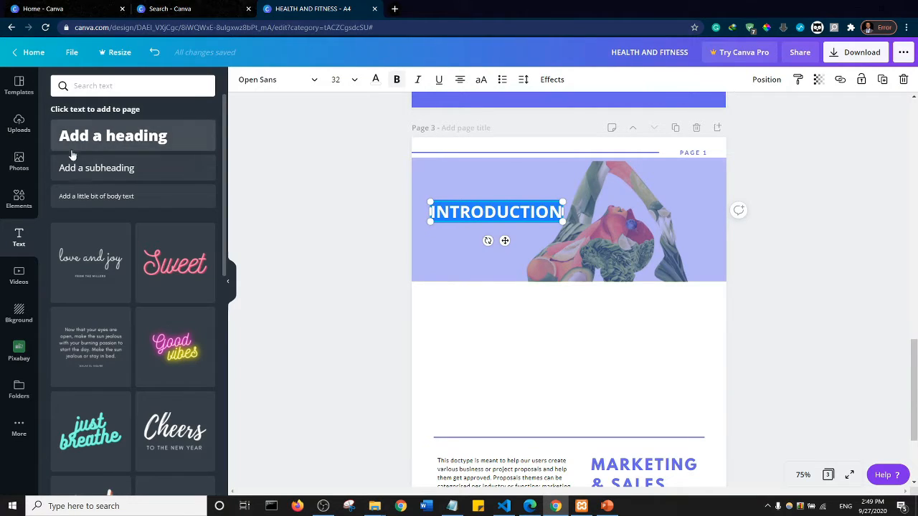
pyautogui.click(375, 81)
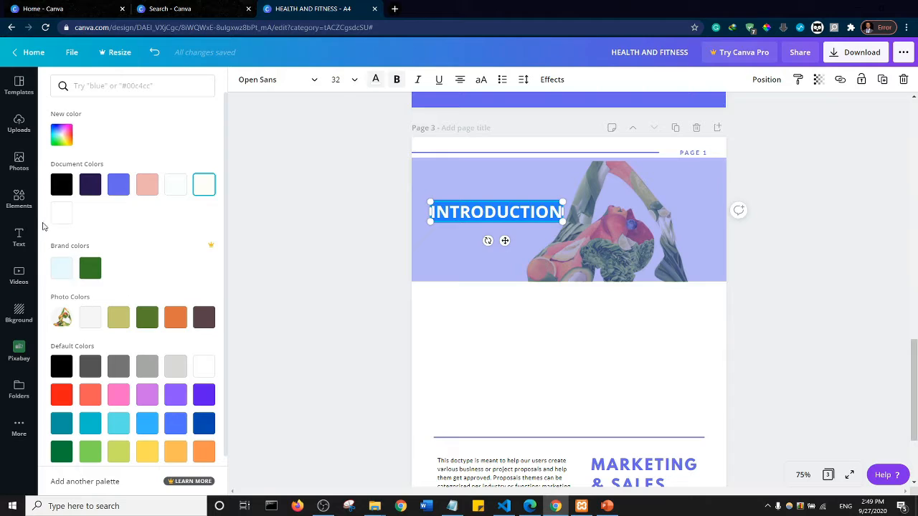
pyautogui.click(57, 219)
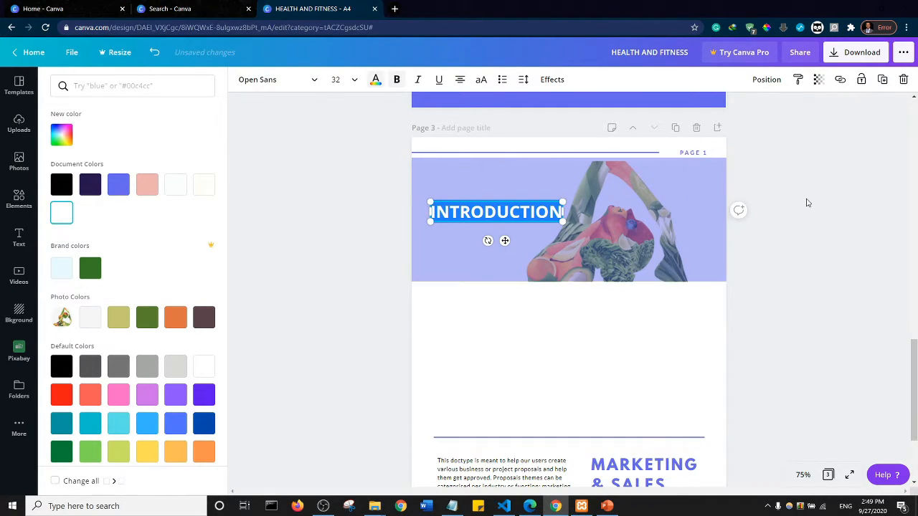
pyautogui.click(807, 203)
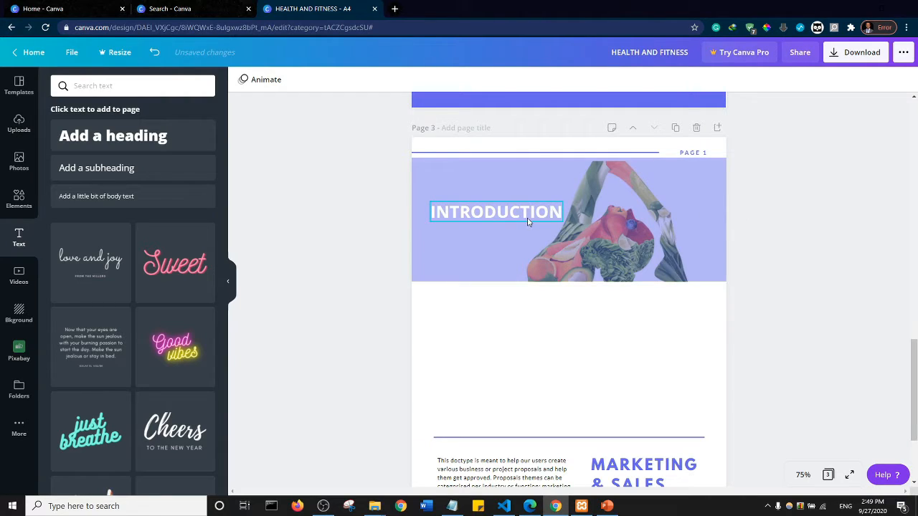
# - Set the transparency of the blue-violet rectangle over the banner picture to 67
pyautogui.click(655, 208)
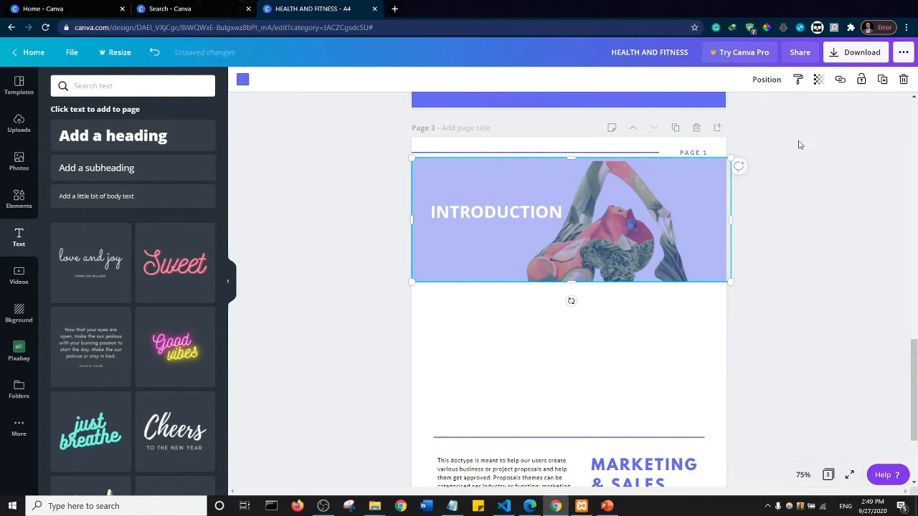
pyautogui.click(817, 81)
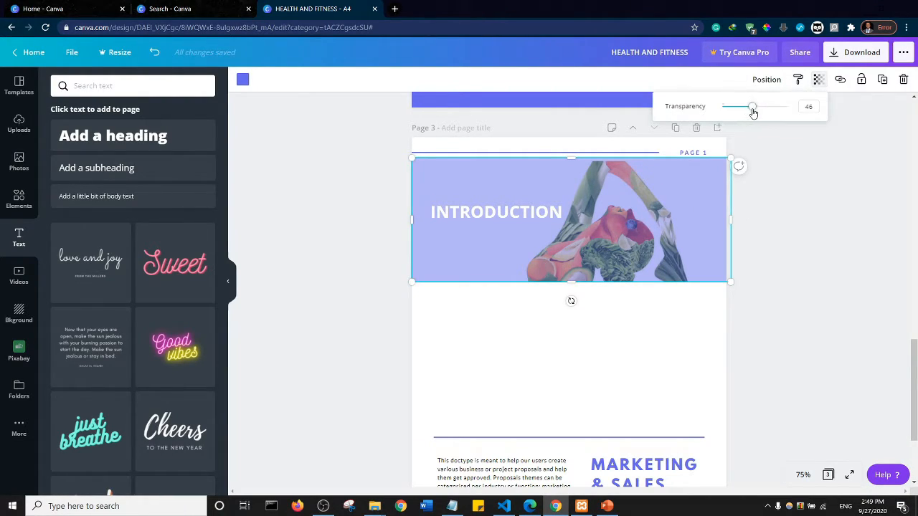
pyautogui.moveTo(752, 112); pyautogui.dragTo(767, 114)
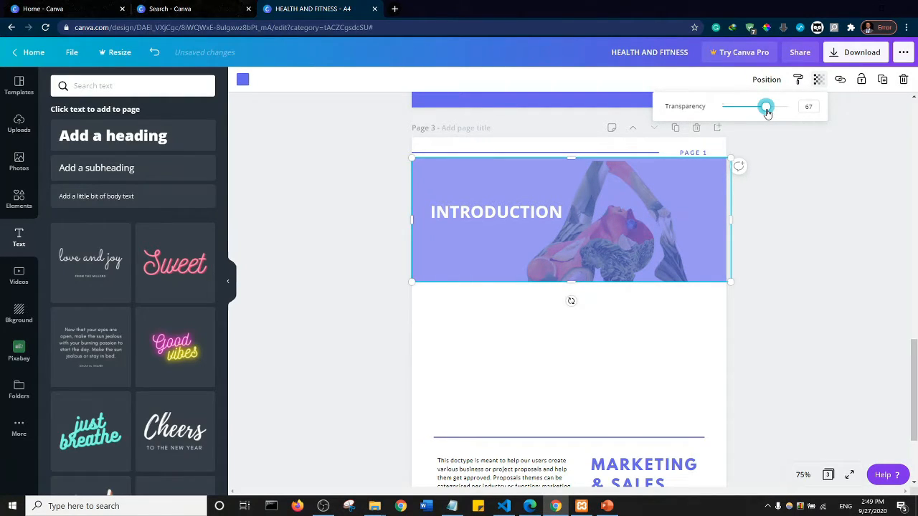
pyautogui.click(828, 193)
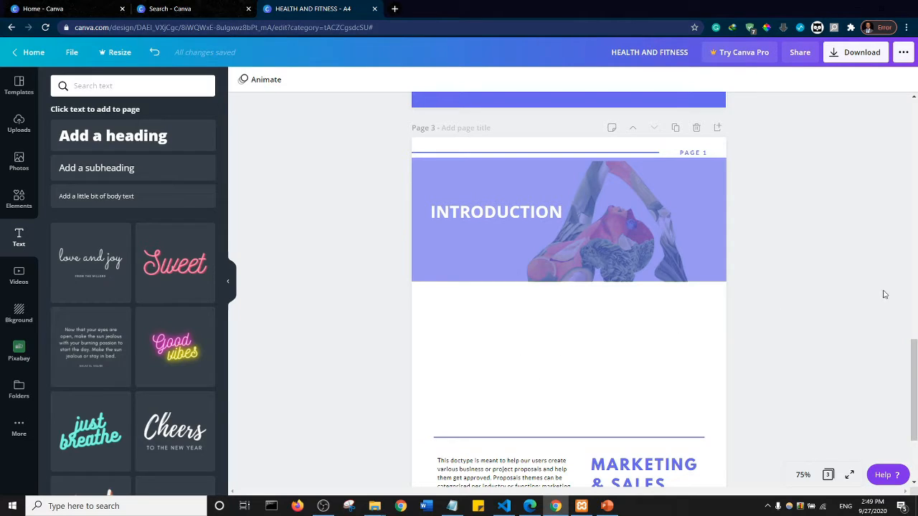
# - Place the two-paragraph body text directly below the INTRODUCTION banner and widen its box to span nearly the full page width
pyautogui.moveTo(914, 364); pyautogui.dragTo(914, 395)
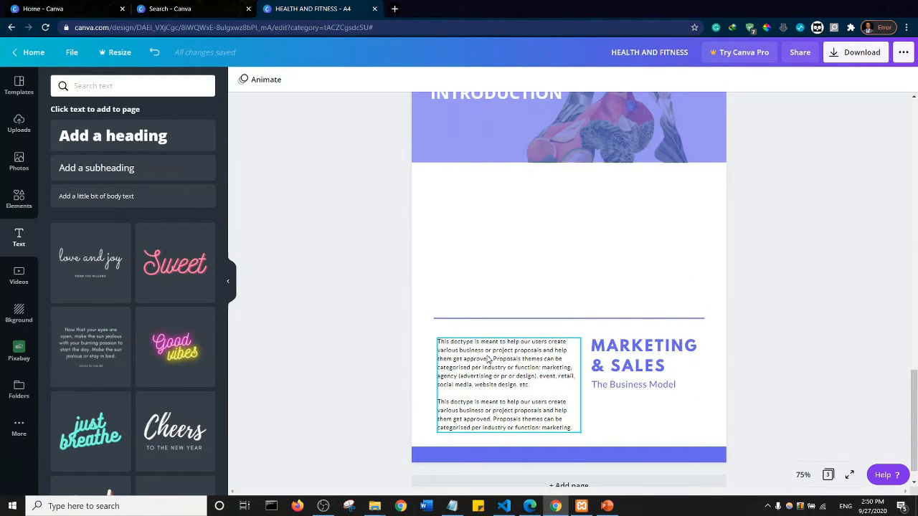
pyautogui.click(513, 363)
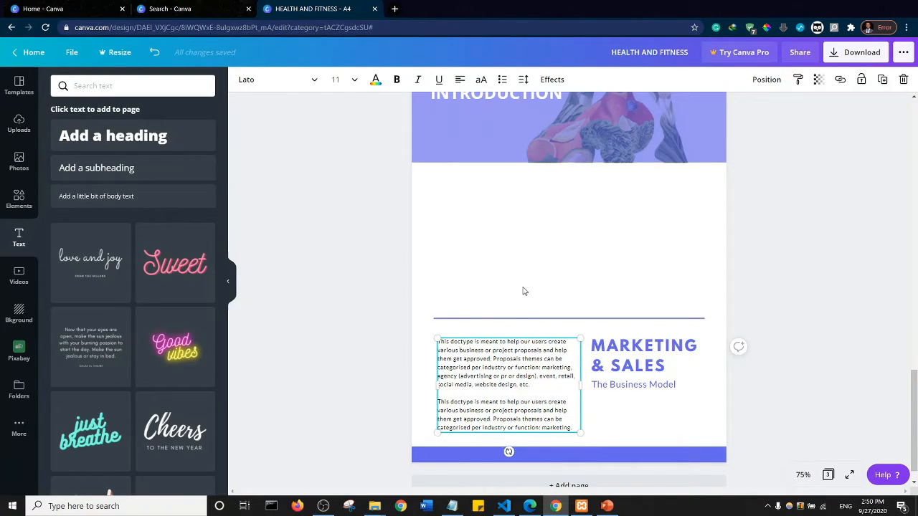
pyautogui.click(360, 312)
pyautogui.click(494, 375)
pyautogui.moveTo(496, 313); pyautogui.dragTo(490, 209)
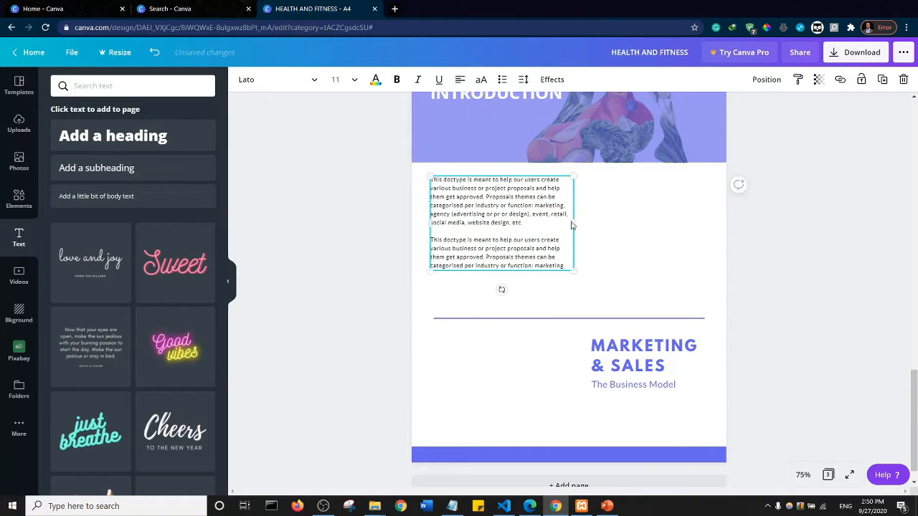
pyautogui.moveTo(573, 222); pyautogui.dragTo(706, 227)
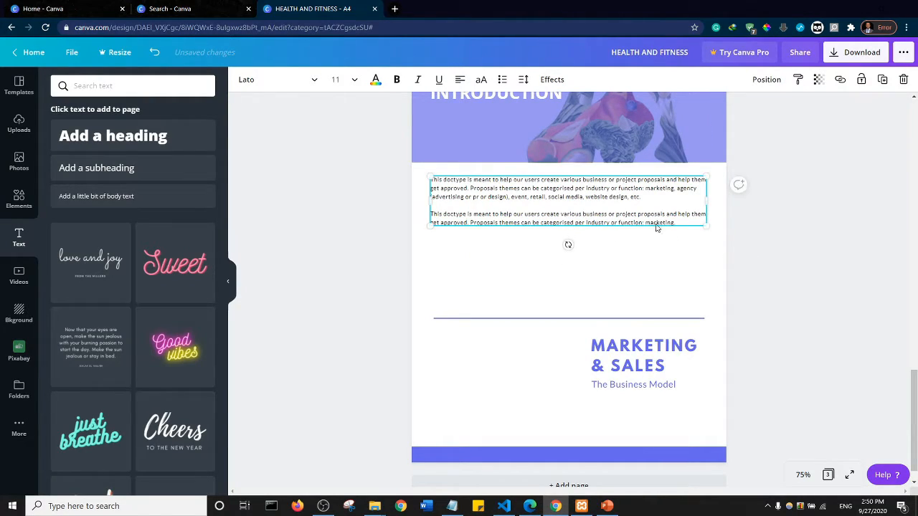
# - Set the font size of the whole body text below the banner to 14
pyautogui.doubleClick(694, 220)
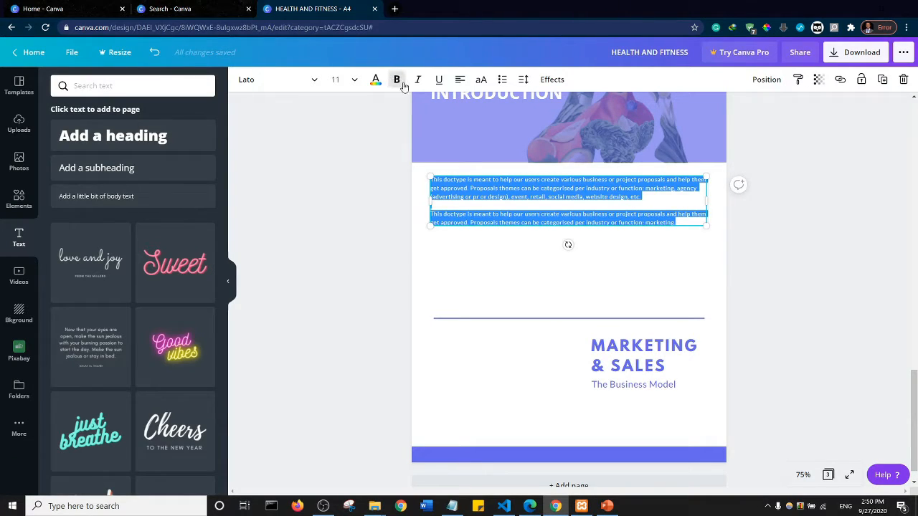
pyautogui.click(350, 81)
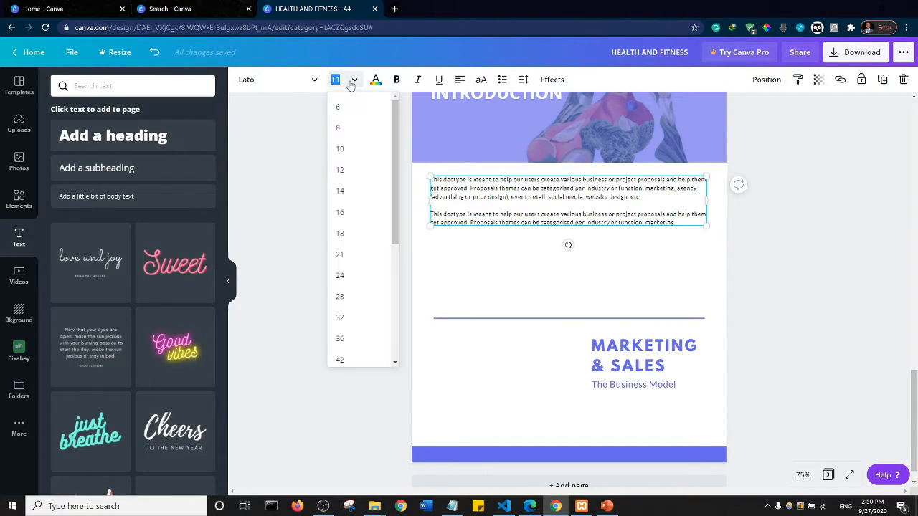
pyautogui.click(344, 192)
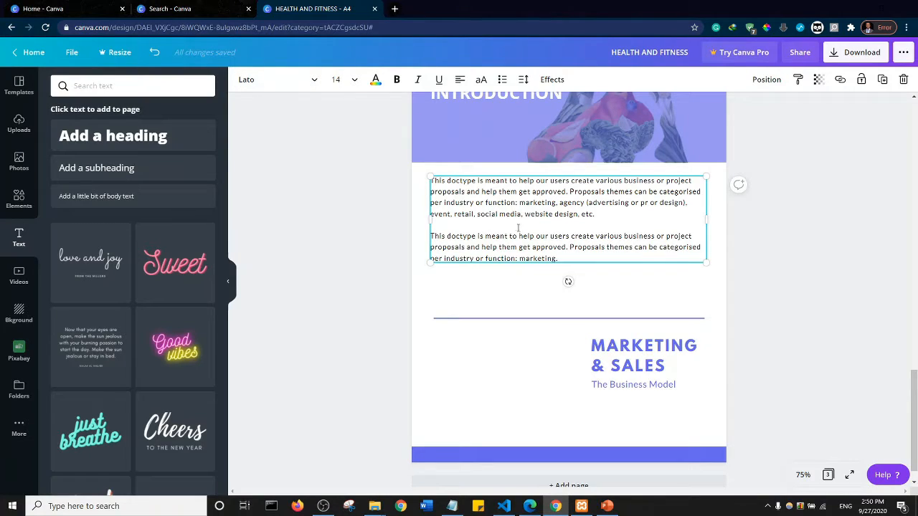
# - Try the Roboto font on the body text, and ABeeZee from a sans serif font search
pyautogui.click(310, 82)
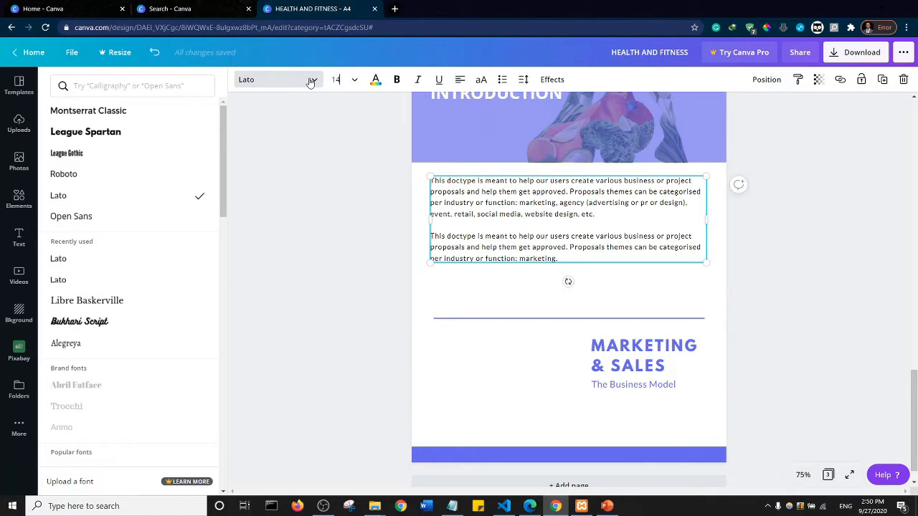
pyautogui.click(83, 176)
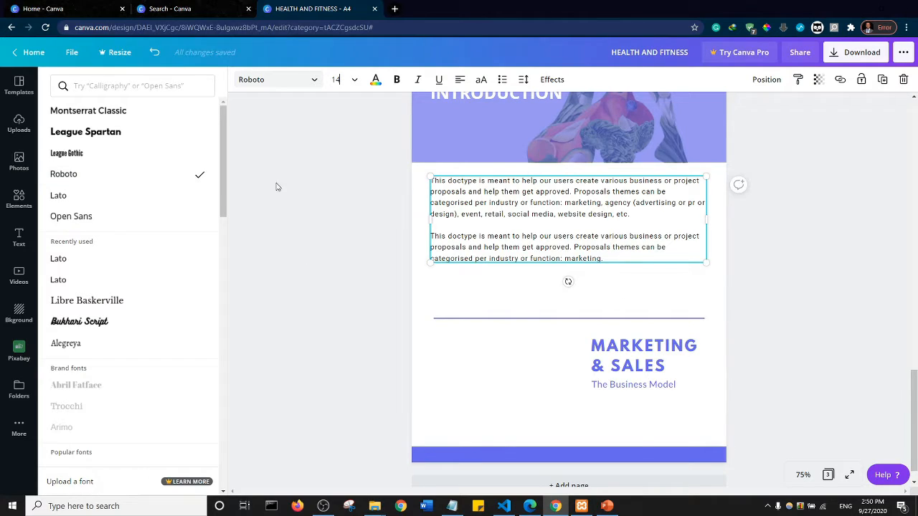
pyautogui.click(91, 86)
pyautogui.write('SAN')
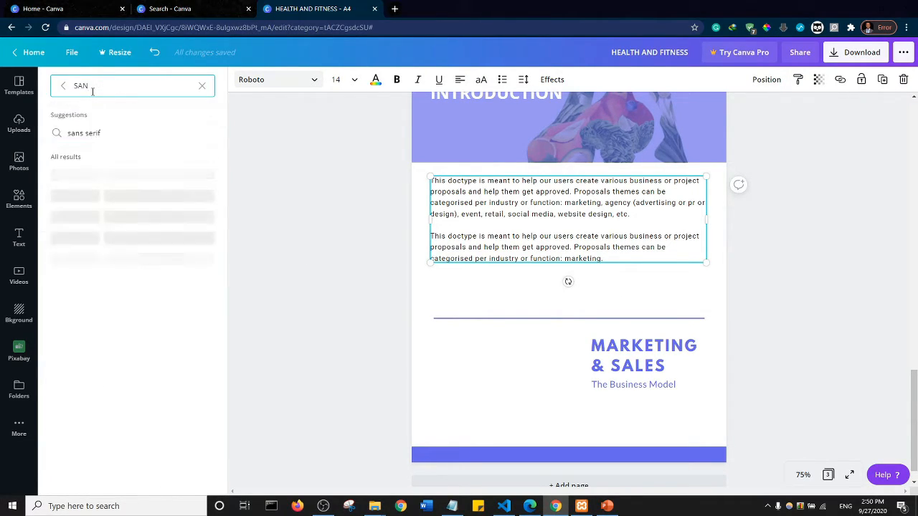
pyautogui.write('S')
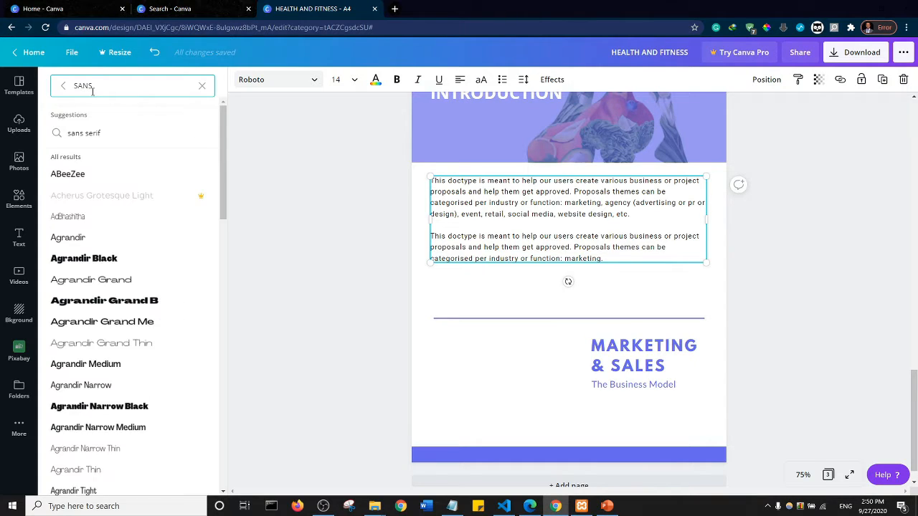
pyautogui.click(81, 136)
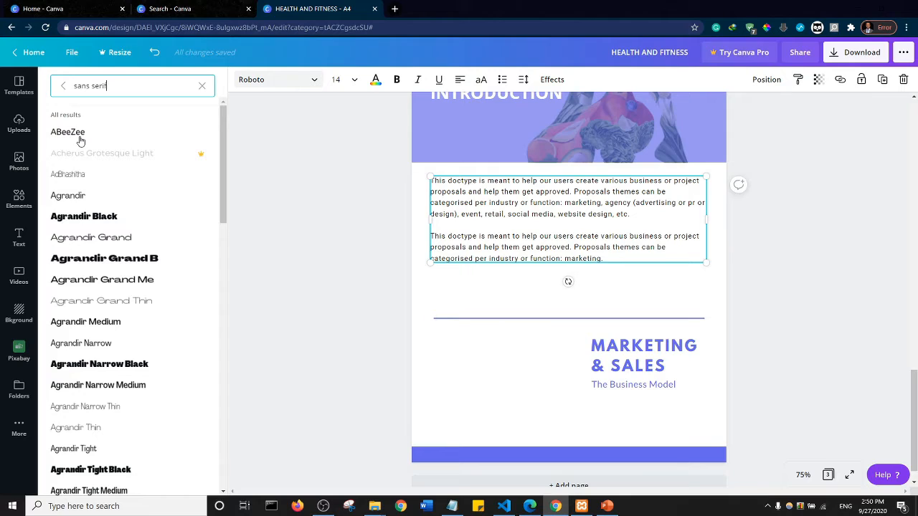
pyautogui.click(84, 136)
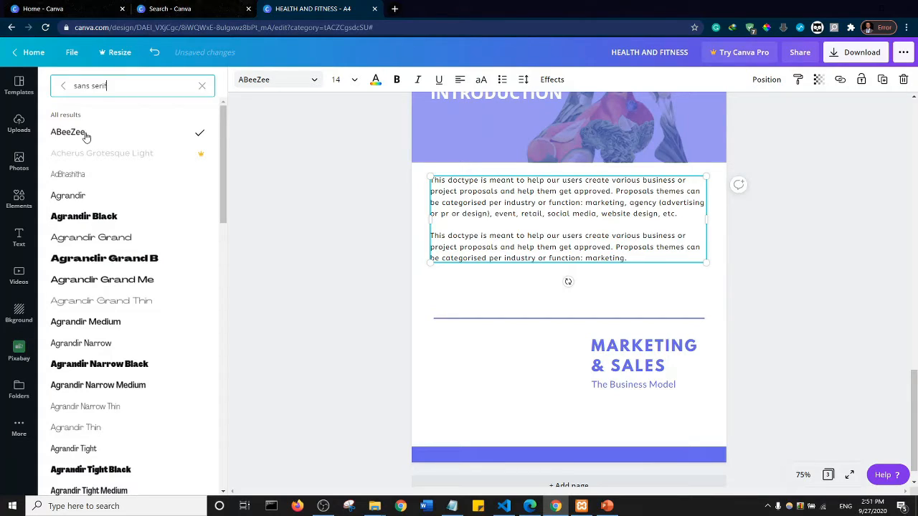
# - Search the fonts for Georgian and apply Kelvinch to the body text
pyautogui.tripleClick(125, 86)
pyautogui.write('GE')
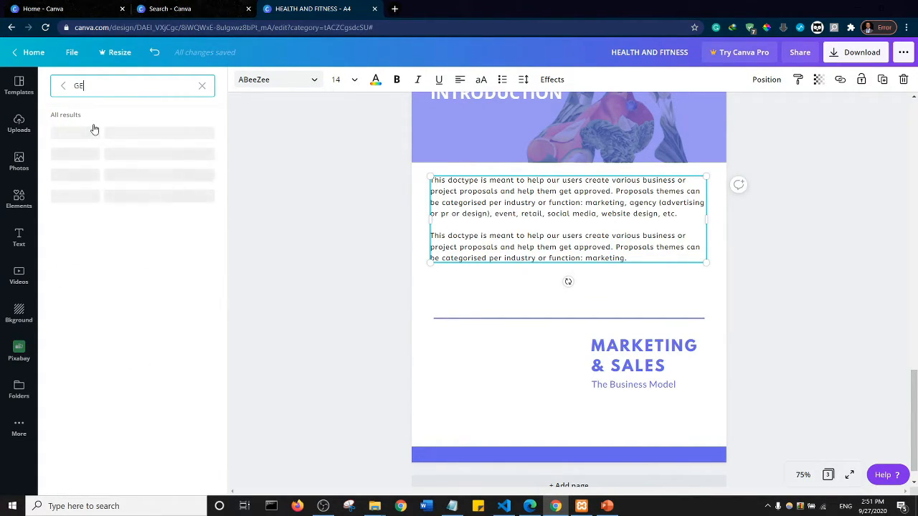
pyautogui.write('OR')
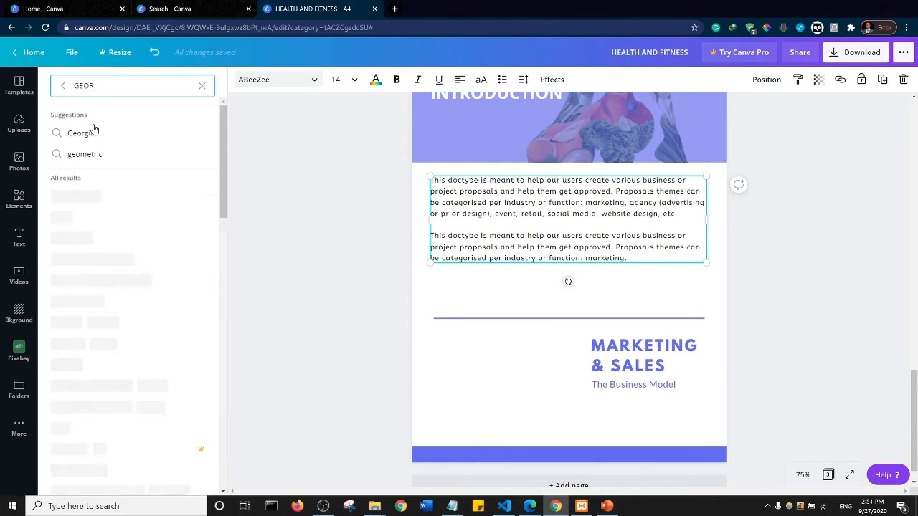
pyautogui.click(80, 132)
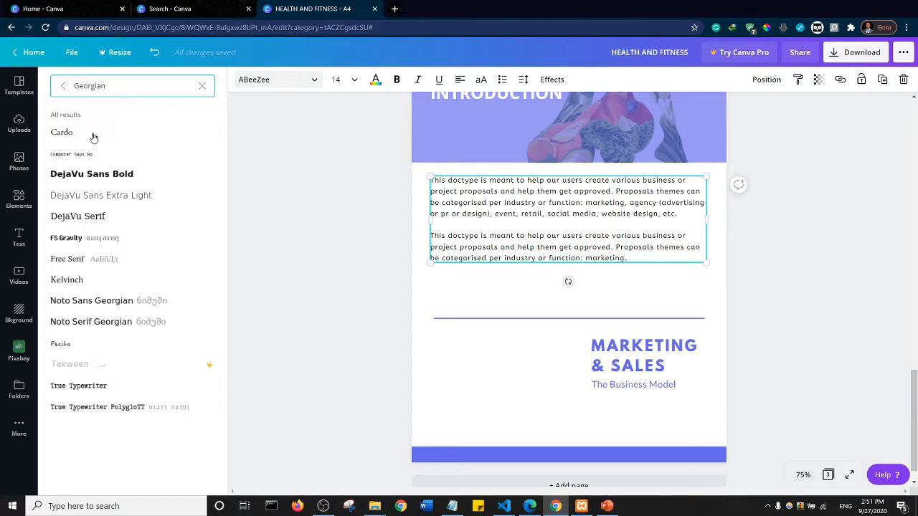
pyautogui.click(67, 282)
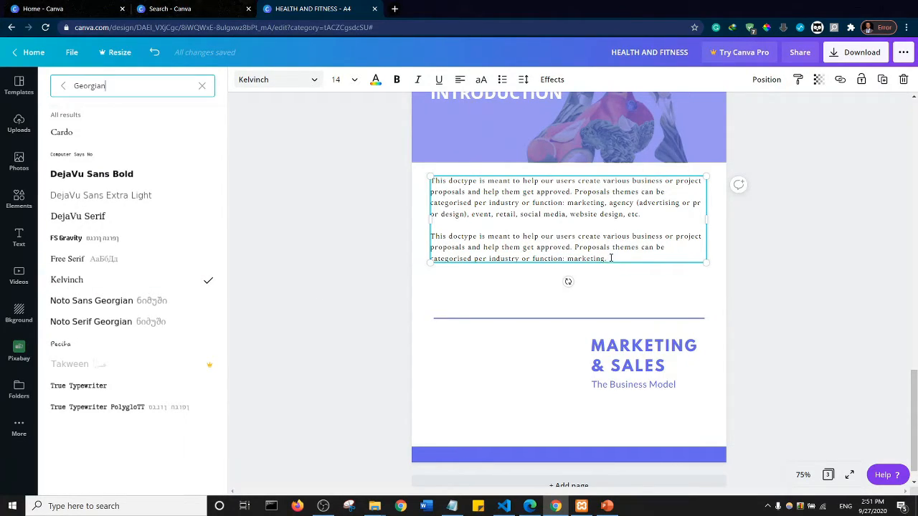
# - Lengthen the body text by repeating its second paragraph twice more at the end, followed by a line break
pyautogui.moveTo(607, 258); pyautogui.dragTo(433, 237)
pyautogui.hotkey('ctrl', 'c')
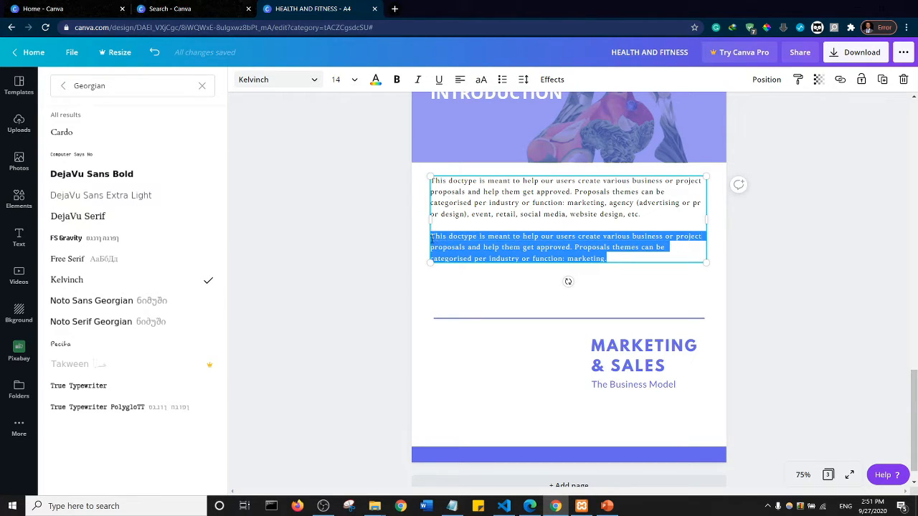
pyautogui.click(610, 259)
pyautogui.hotkey('ctrl', 'v')
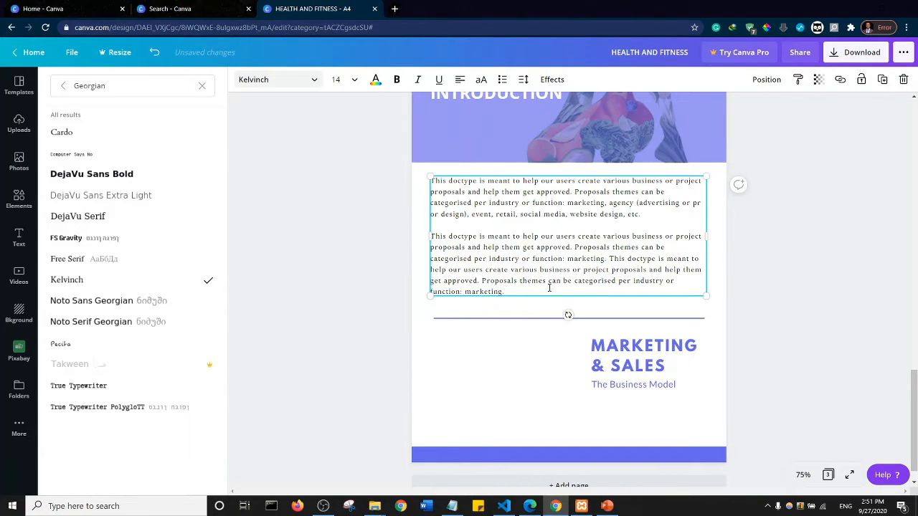
pyautogui.hotkey('ctrl', 'v')
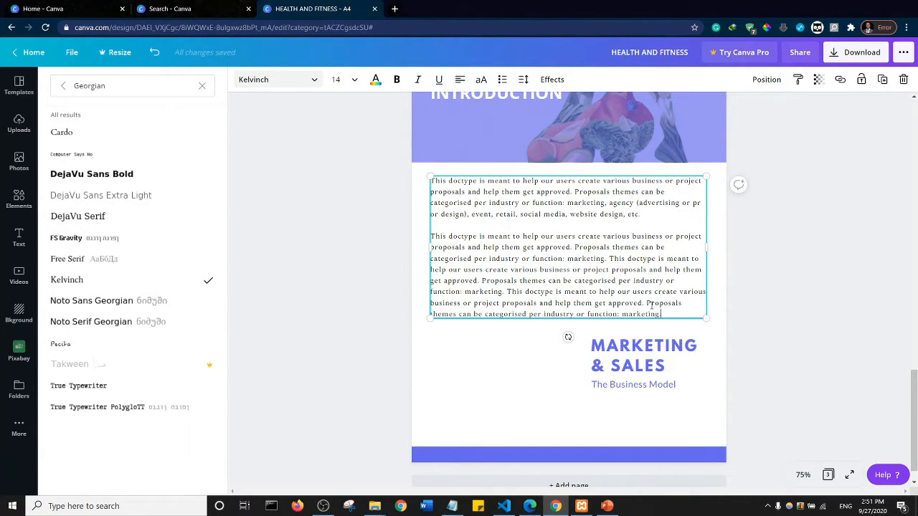
pyautogui.press('Return')
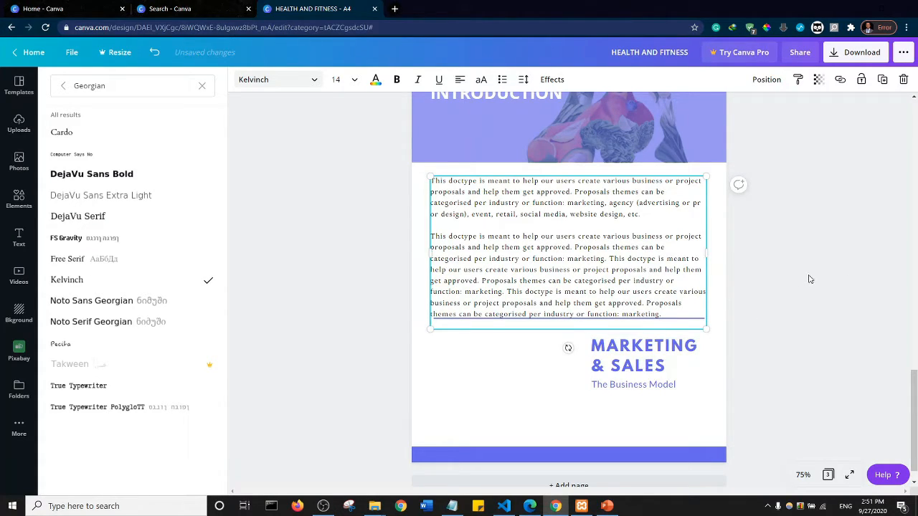
# - Duplicate the INTRODUCTION page, page 3
pyautogui.moveTo(912, 418); pyautogui.dragTo(913, 339)
pyautogui.click(810, 356)
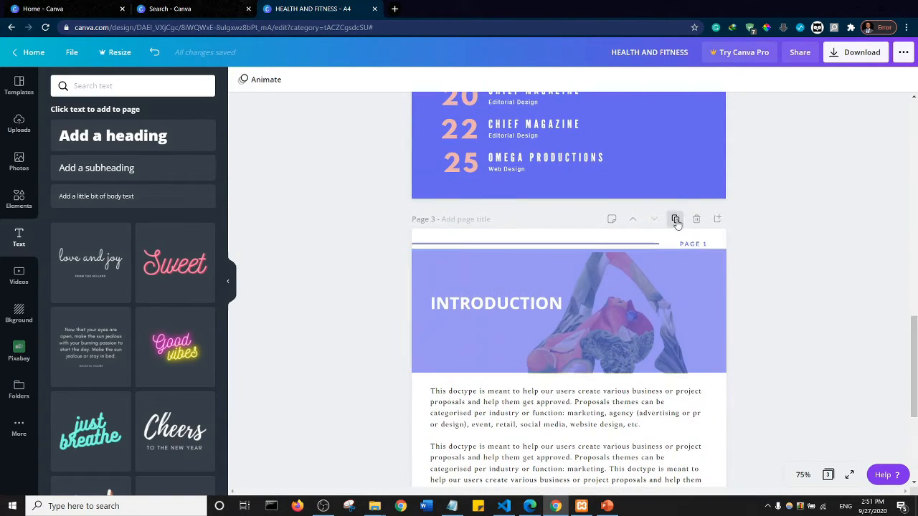
pyautogui.click(676, 221)
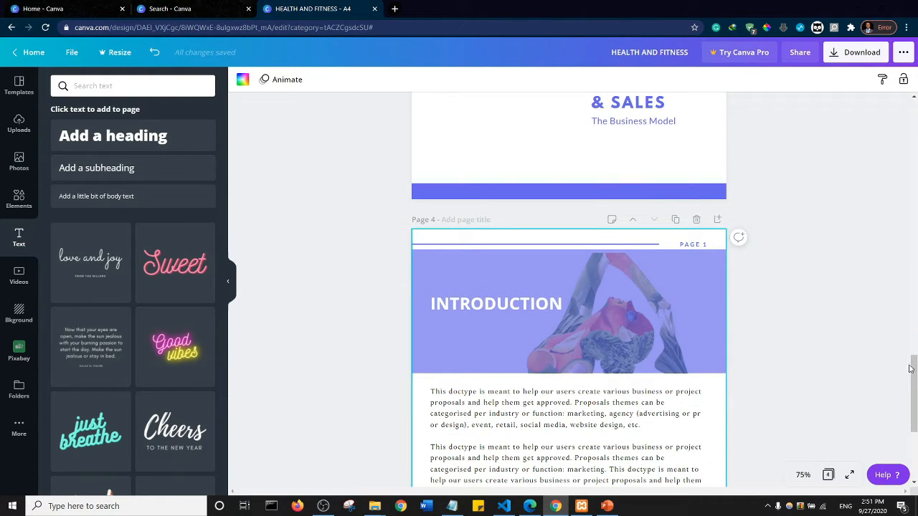
# - Delete the MARKETING & SALES heading and The Business Model subtitle from page 3
pyautogui.moveTo(912, 369); pyautogui.dragTo(912, 322)
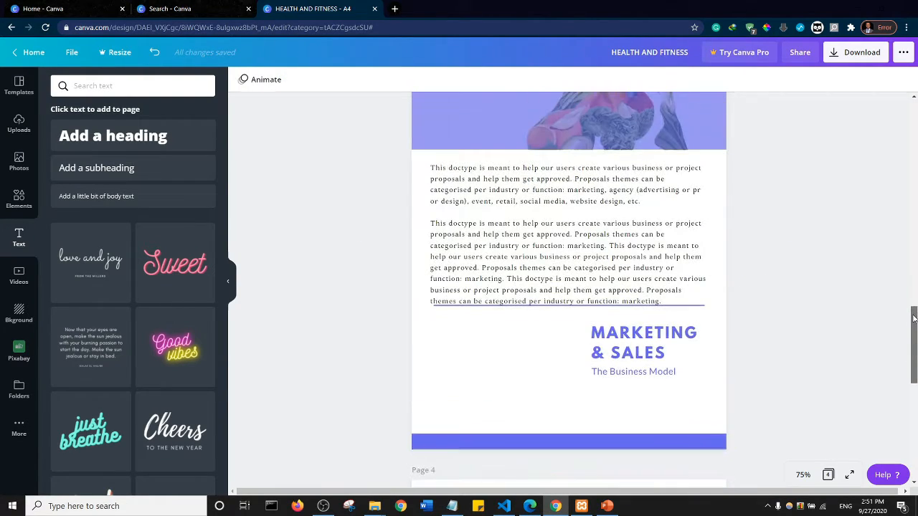
pyautogui.click(624, 339)
pyautogui.press('Delete')
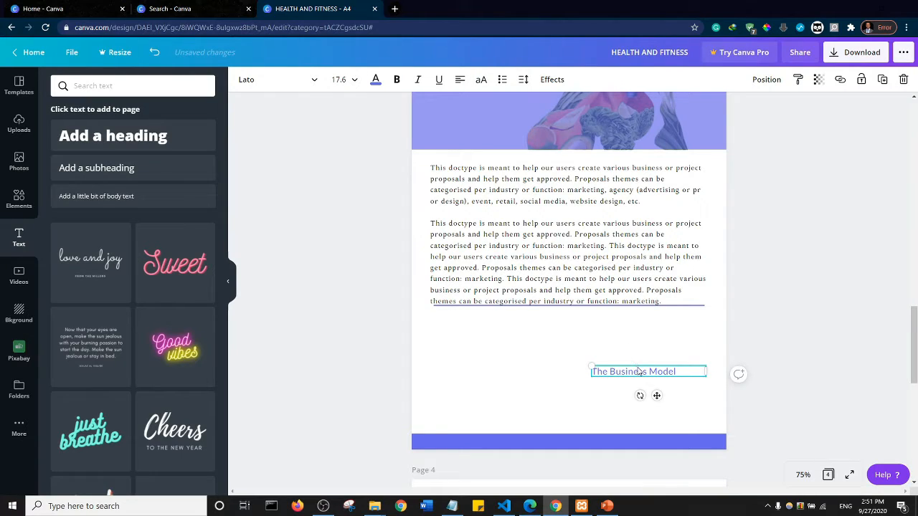
pyautogui.click(638, 371)
pyautogui.press('BackSpace')
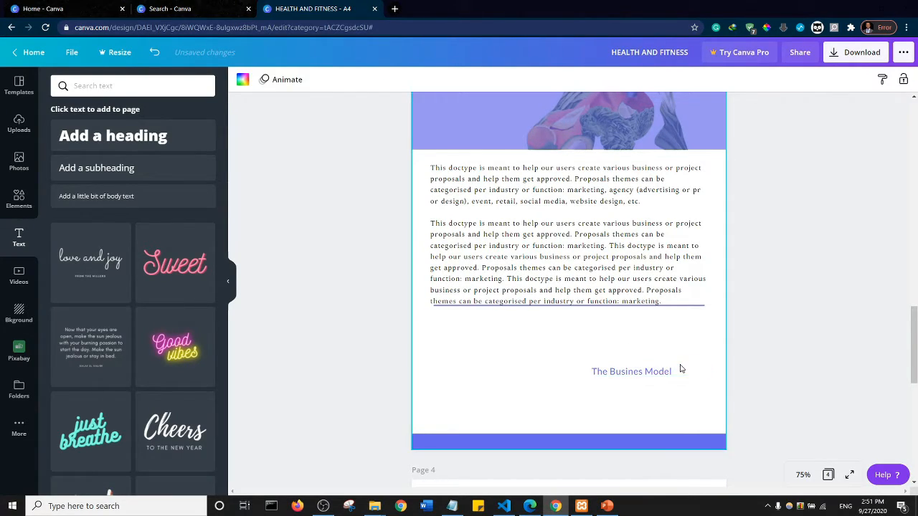
pyautogui.press('Delete')
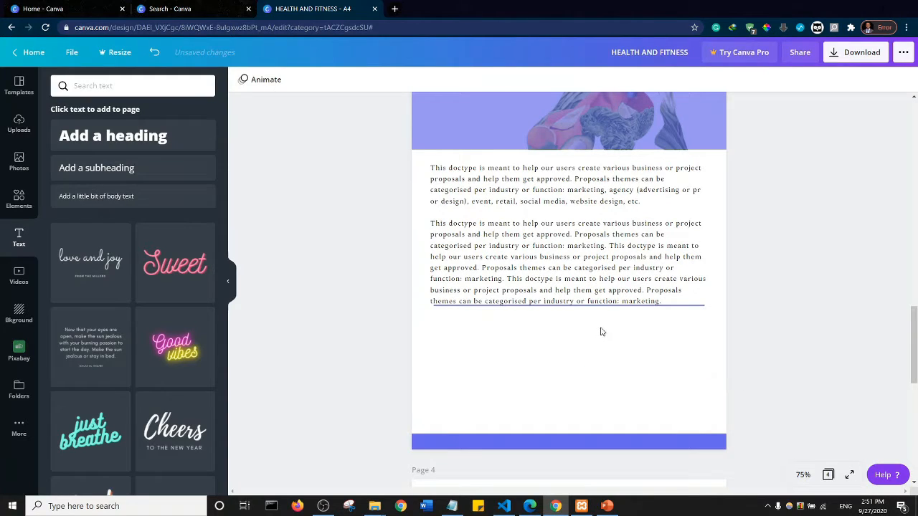
# - Delete the line overlapping the end of page 3's body text and scale the text box to about 18.2 by 10.1, font size 13.8
pyautogui.click(687, 306)
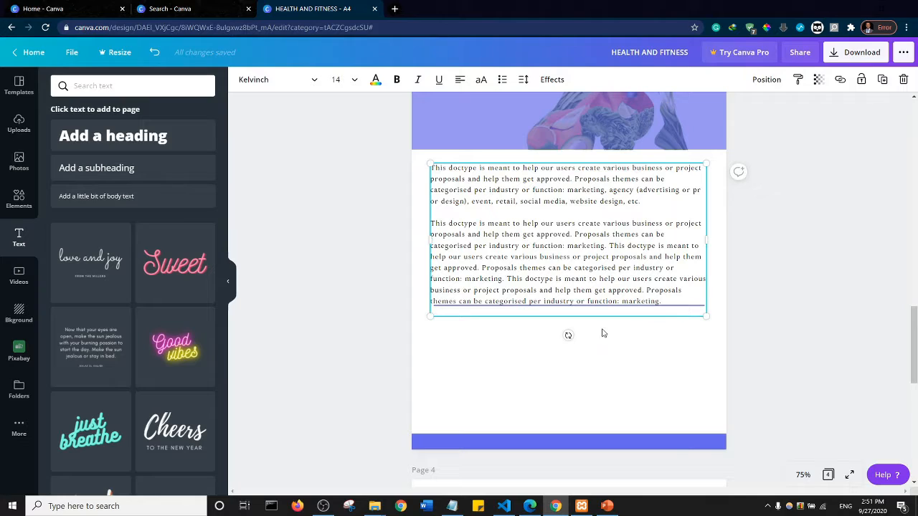
pyautogui.moveTo(705, 316); pyautogui.dragTo(606, 260)
pyautogui.click(616, 310)
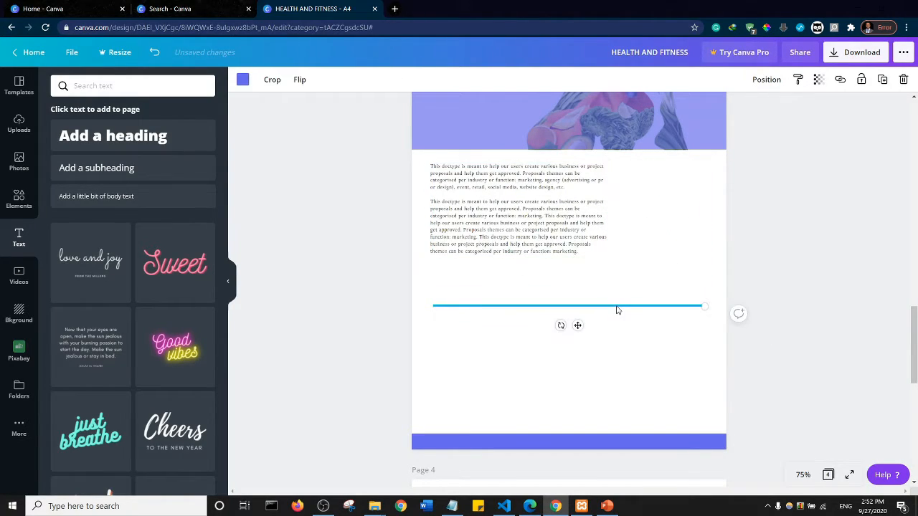
pyautogui.press('Delete')
pyautogui.click(599, 239)
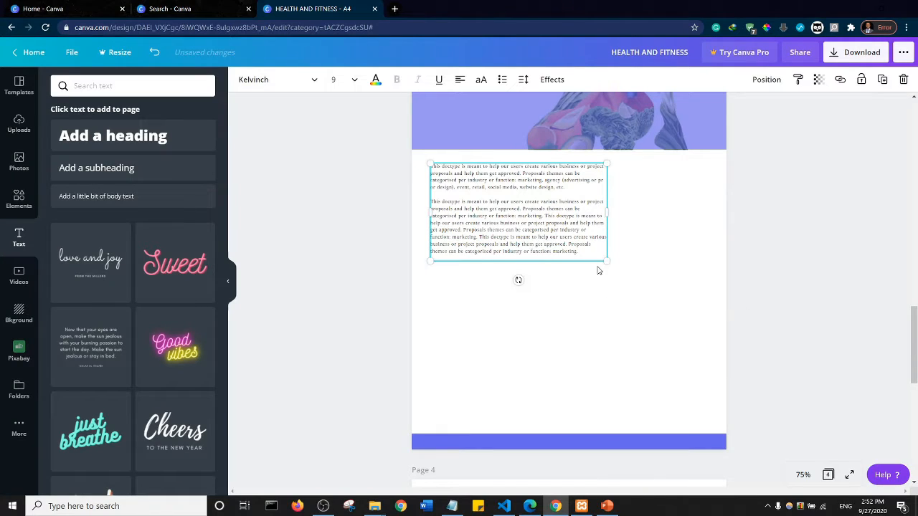
pyautogui.moveTo(635, 277); pyautogui.dragTo(693, 325)
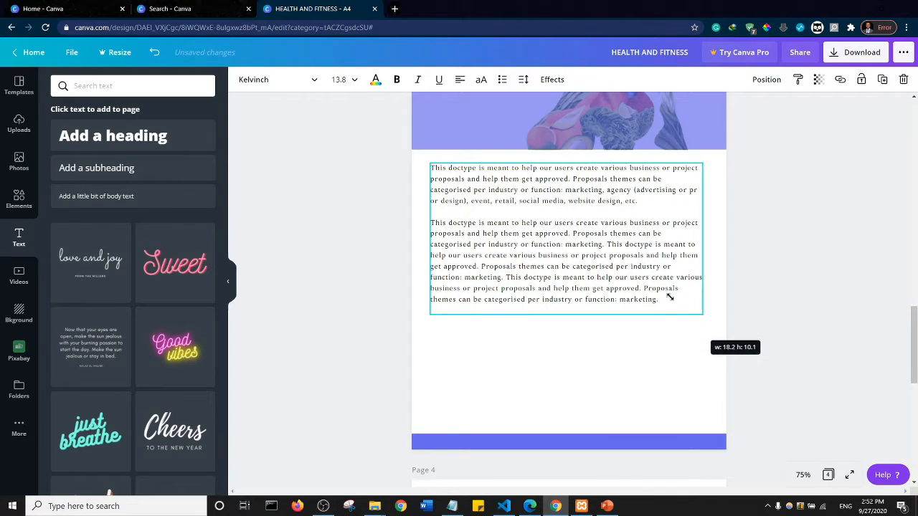
# - Copy the second body paragraph on page 3 and paste it as a third paragraph after blank lines
pyautogui.moveTo(659, 300); pyautogui.dragTo(430, 224)
pyautogui.hotkey('ctrl', 'c')
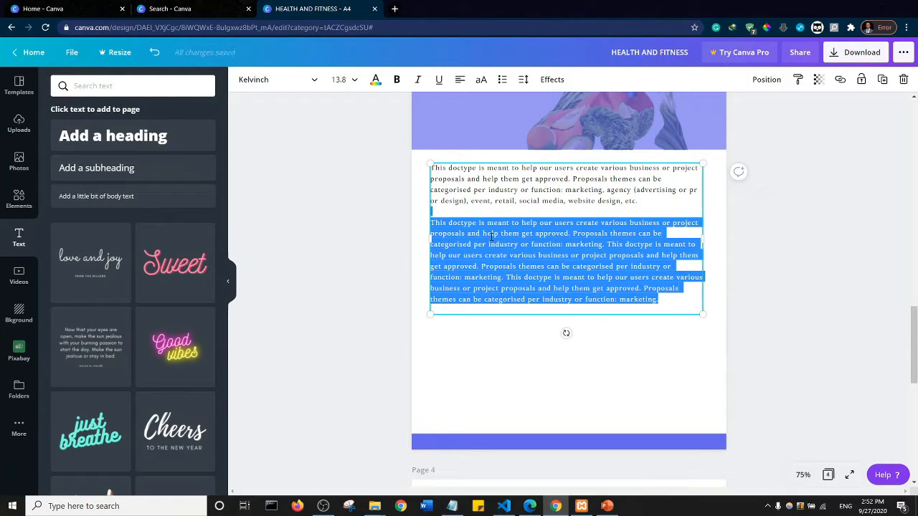
pyautogui.click(664, 302)
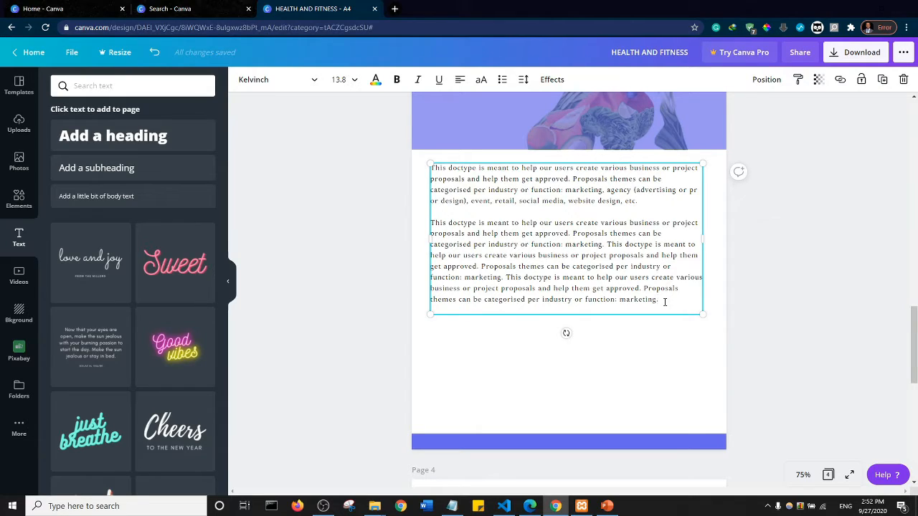
pyautogui.press('Return')
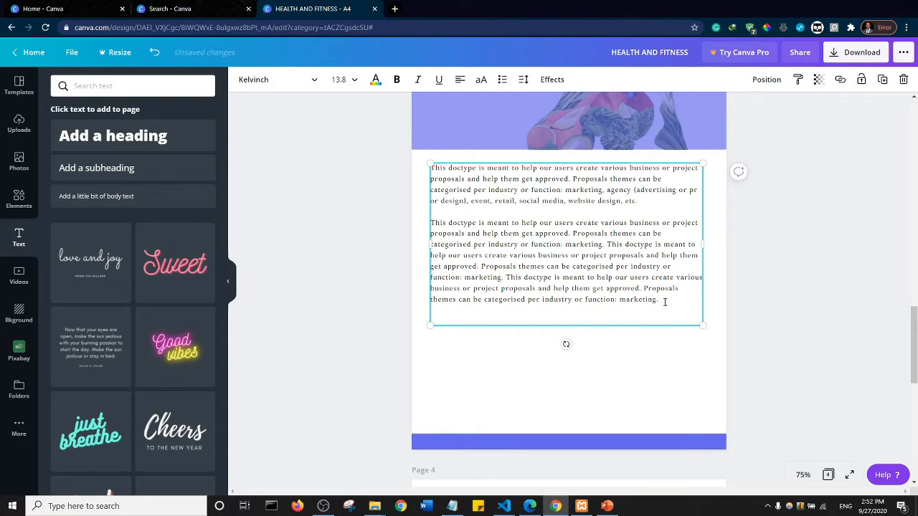
pyautogui.press('Return')
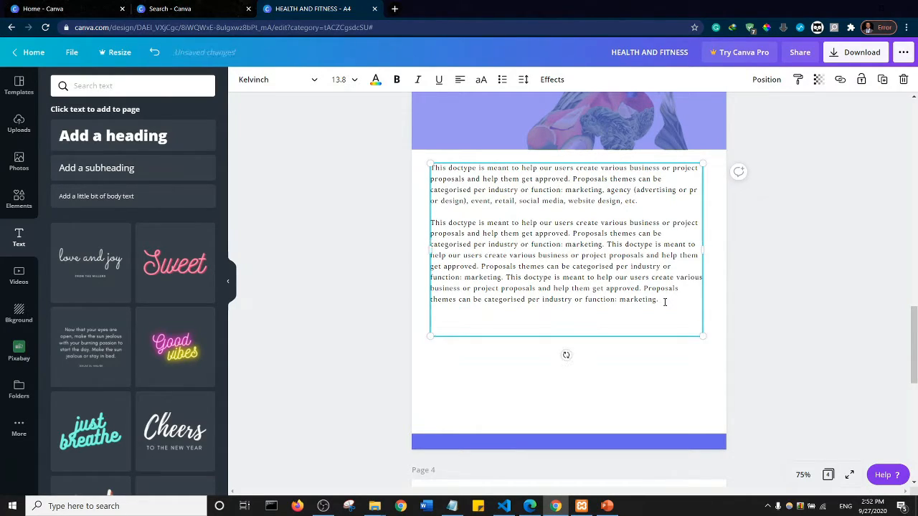
pyautogui.hotkey('ctrl', 'v')
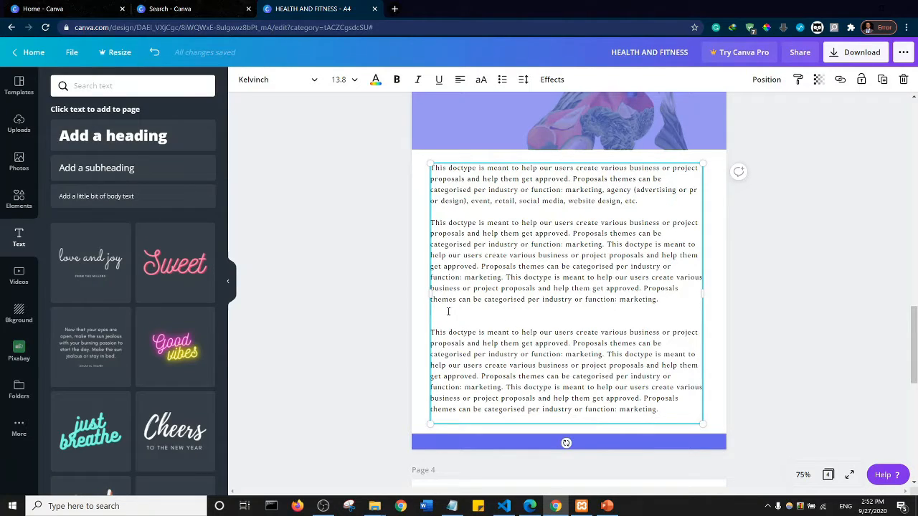
# - Justify all of the body text on page 3
pyautogui.hotkey('ctrl', 'a')
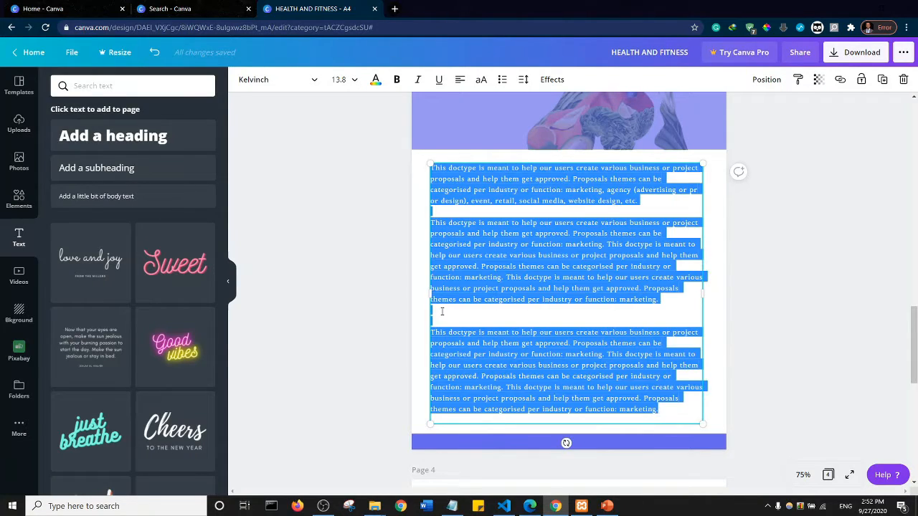
pyautogui.click(459, 83)
pyautogui.click(460, 84)
pyautogui.click(460, 83)
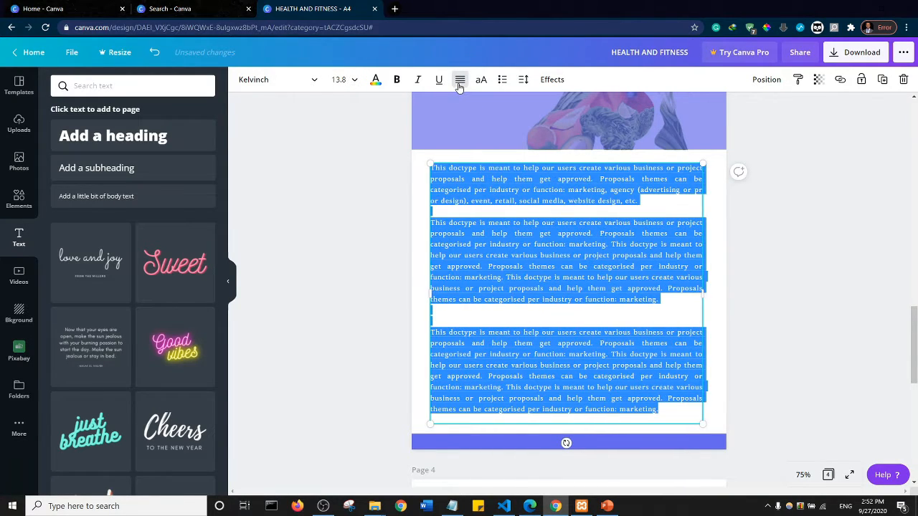
pyautogui.click(377, 198)
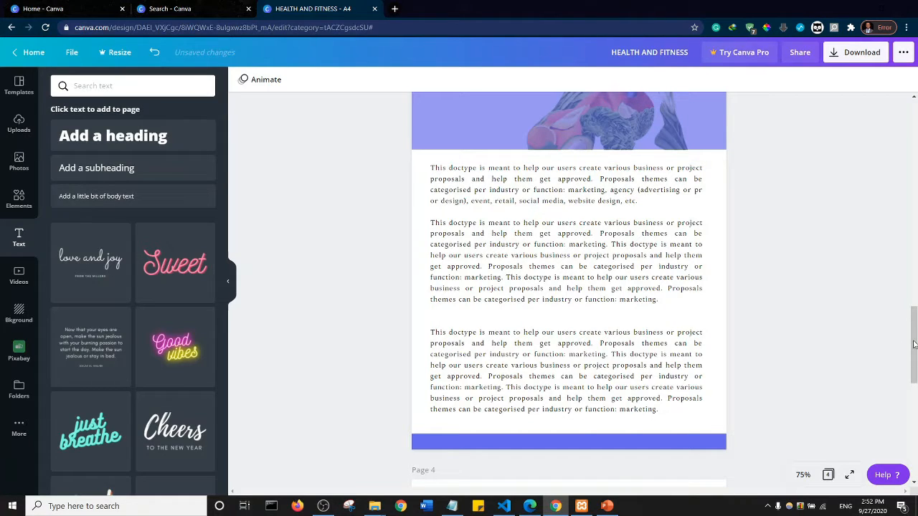
# - Review the document pages from the cover through the table of contents to page 4
pyautogui.moveTo(914, 345); pyautogui.dragTo(913, 120)
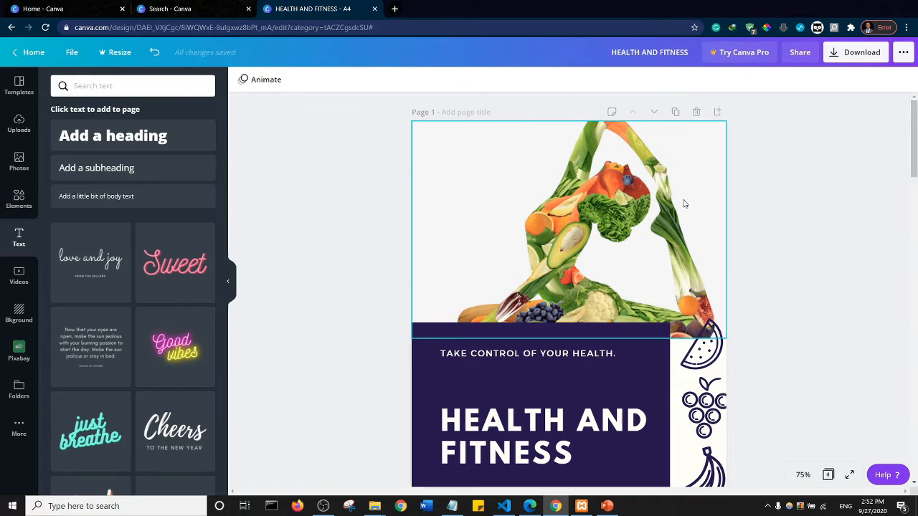
pyautogui.scroll(-9, 784, 262)
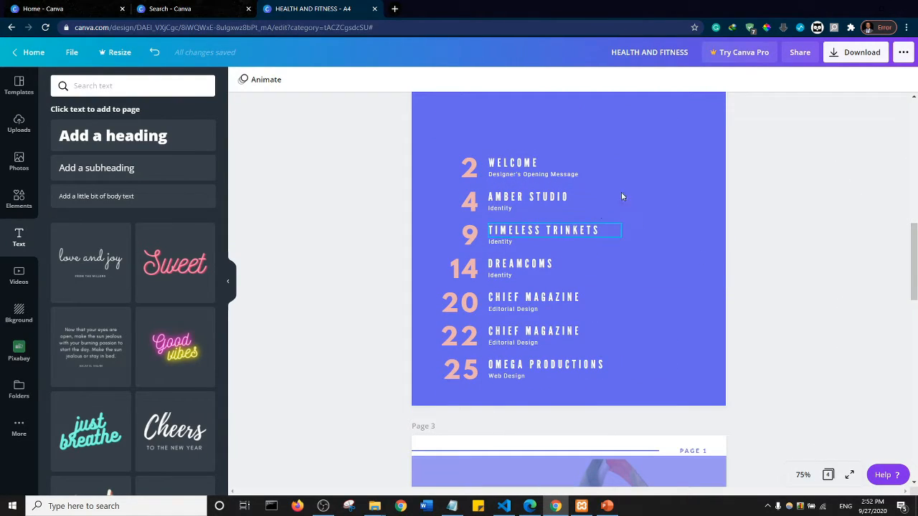
pyautogui.scroll(-5, 752, 220)
pyautogui.scroll(-1, 752, 220)
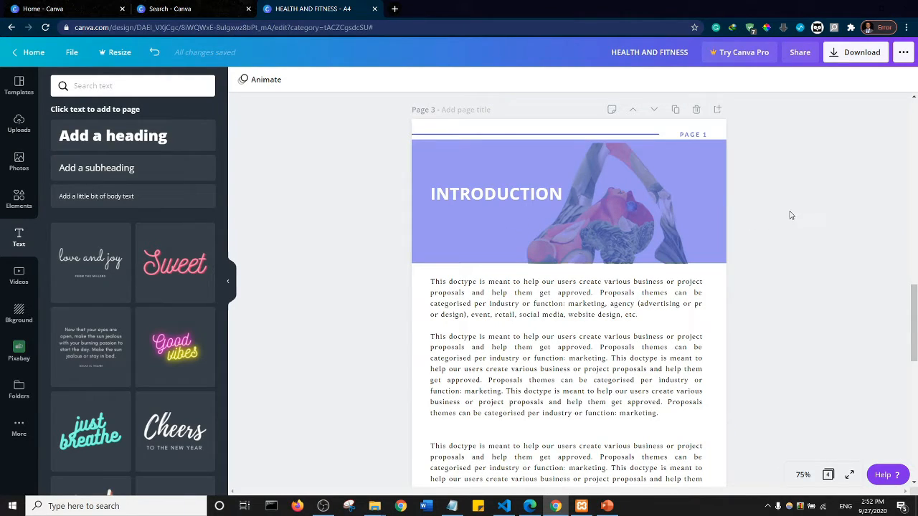
pyautogui.scroll(-3, 785, 209)
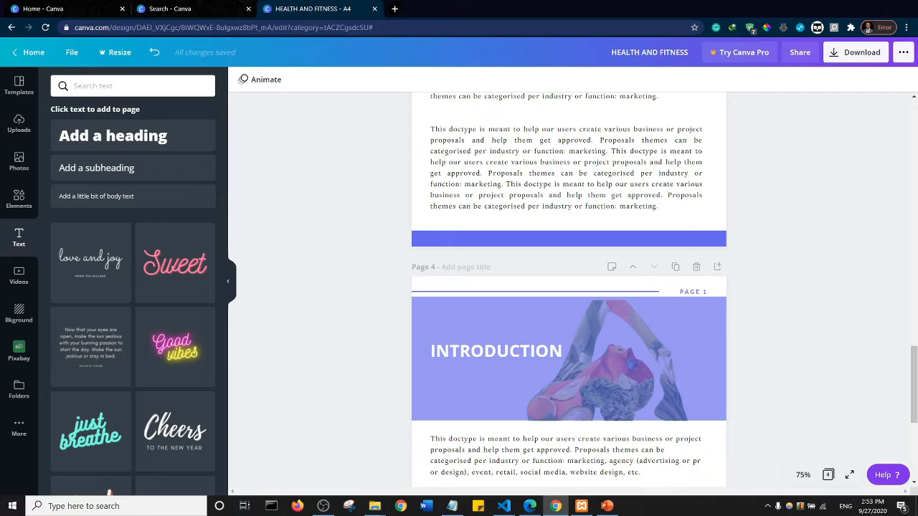
pyautogui.hotkey('alt', 'Tab')
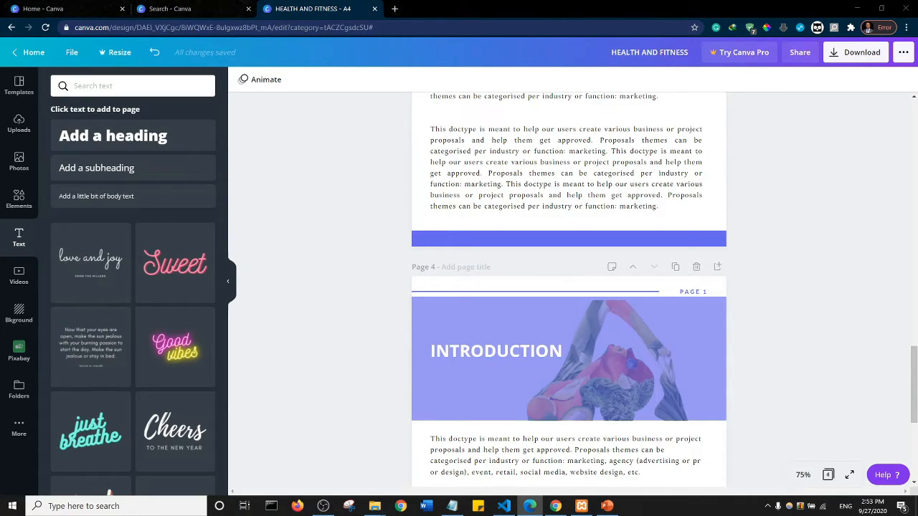
# - Delete the colour overlay, banner photo and INTRODUCTION heading from page 4
pyautogui.click(575, 355)
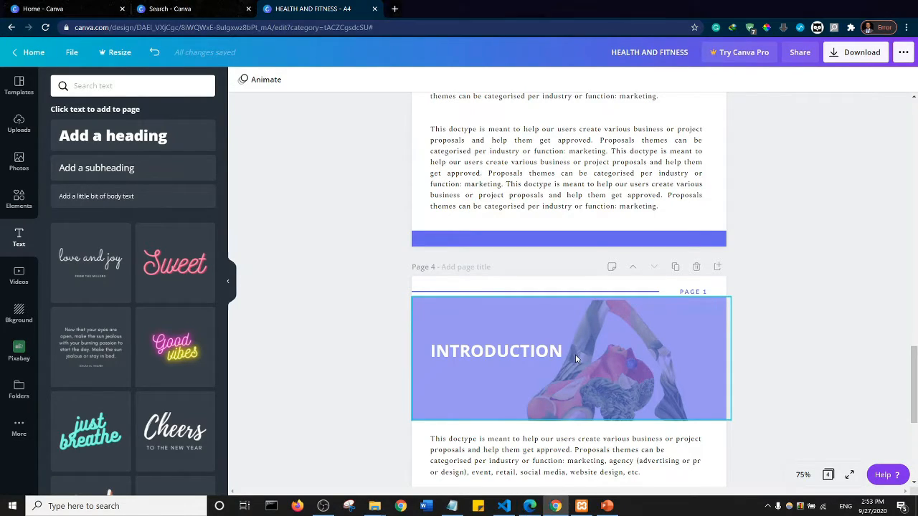
pyautogui.press('Delete')
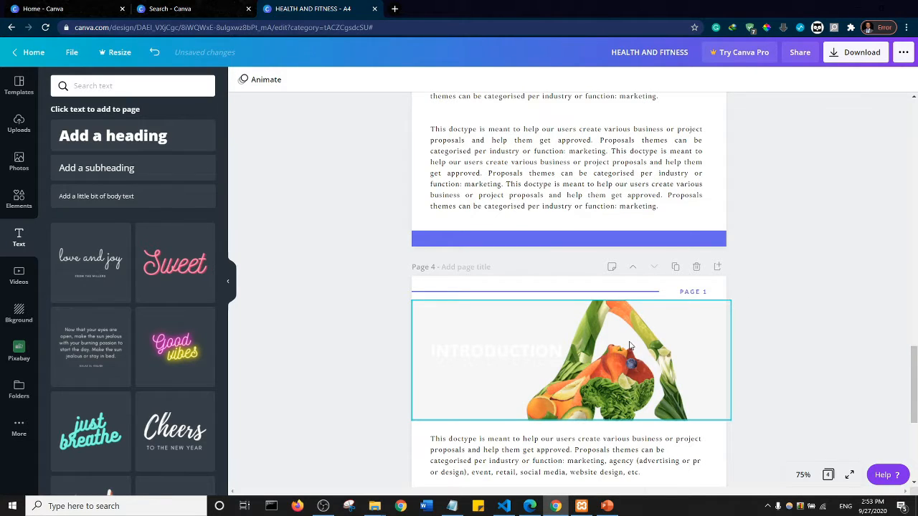
pyautogui.scroll(-4, 630, 345)
pyautogui.click(586, 121)
pyautogui.press('Delete')
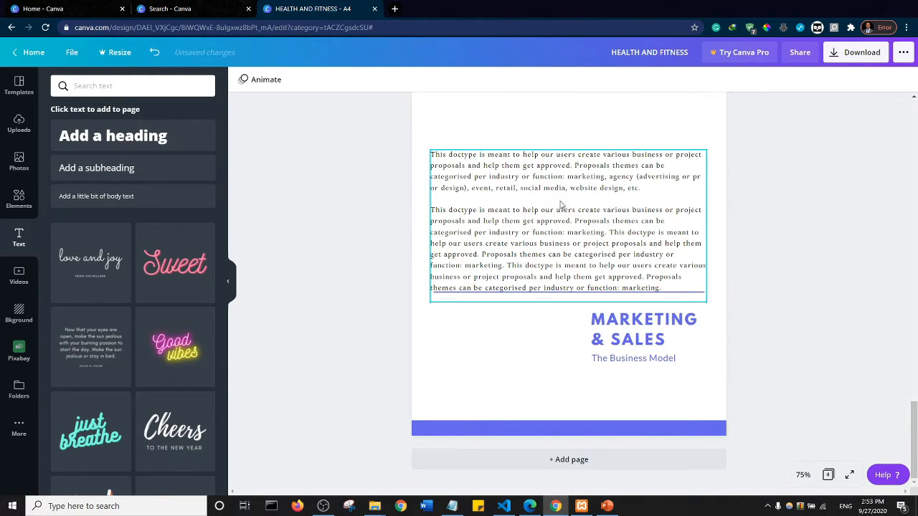
# - Delete The Business Model subtitle from the MARKETING & SALES text group on page 4
pyautogui.click(631, 328)
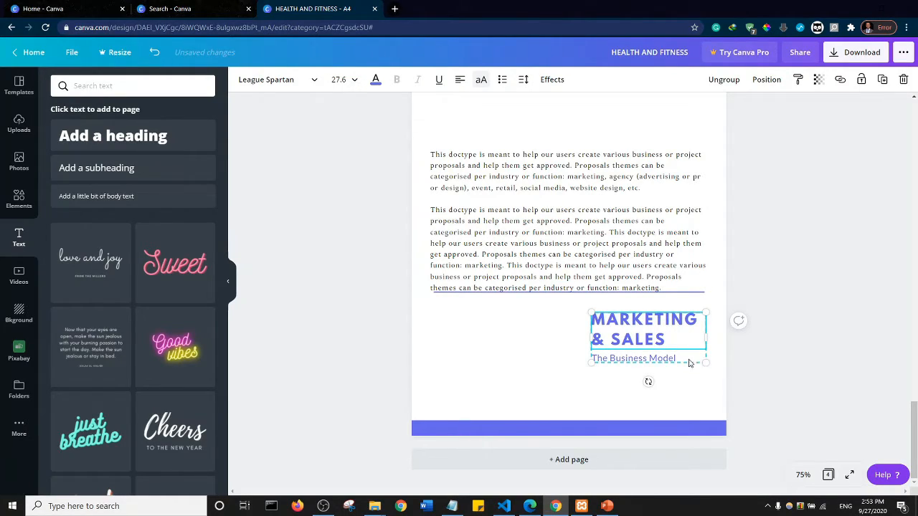
pyautogui.click(650, 364)
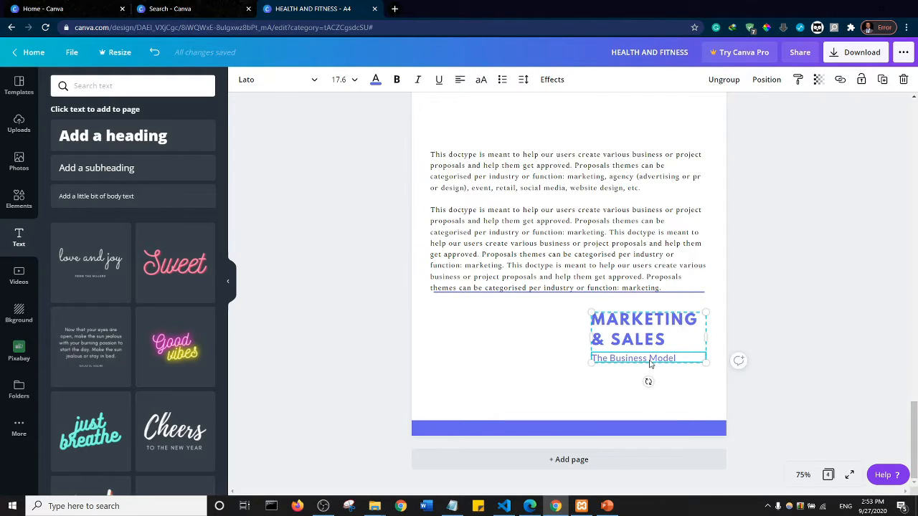
pyautogui.press('Delete')
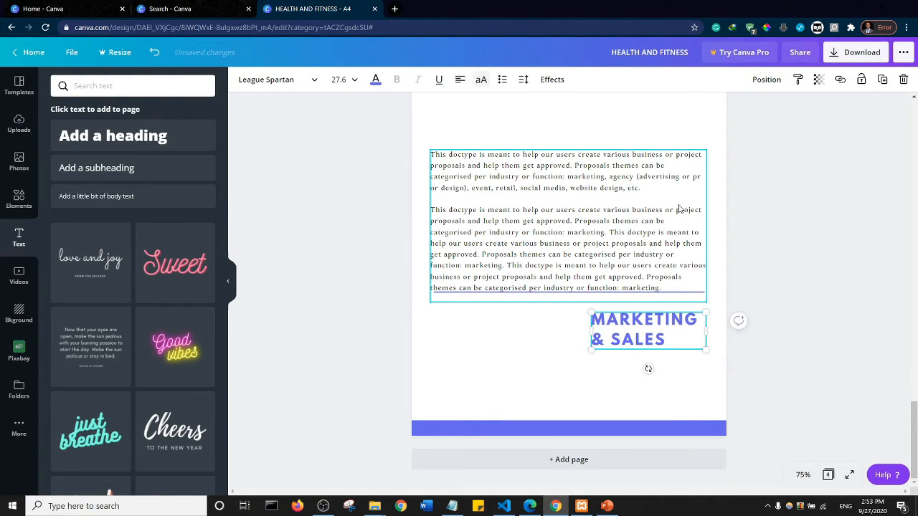
# - Add a recently used square shape to page 4 and place it below the PAGE 1 label, toward the page's right edge
pyautogui.scroll(-5, 665, 237)
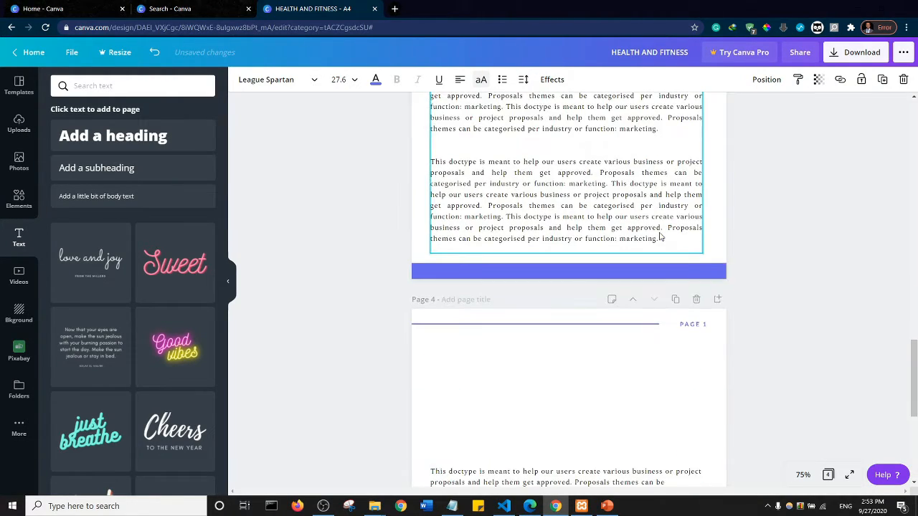
pyautogui.scroll(3, 660, 237)
pyautogui.scroll(-3, 647, 373)
pyautogui.click(623, 281)
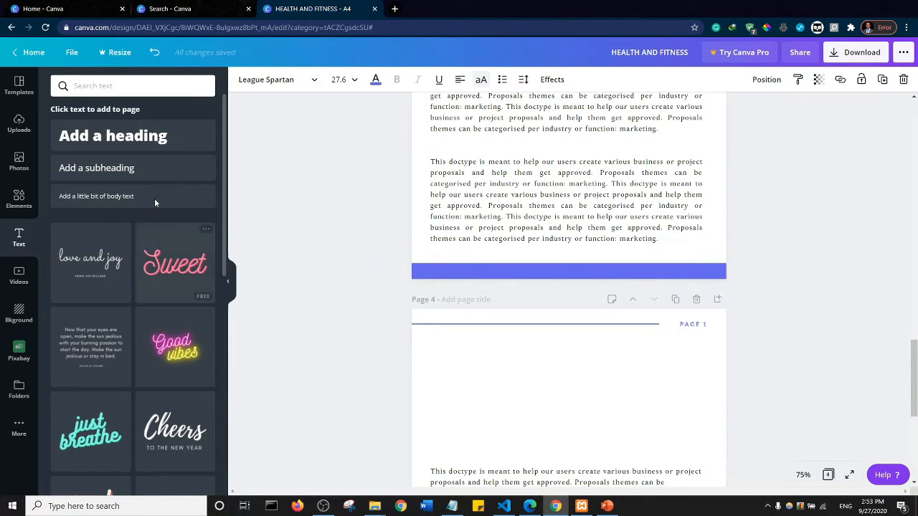
pyautogui.click(19, 199)
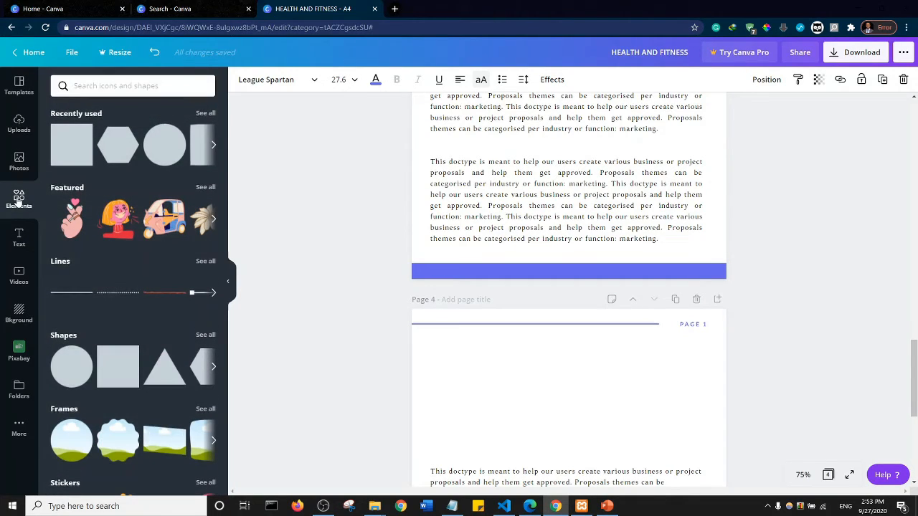
pyautogui.click(67, 146)
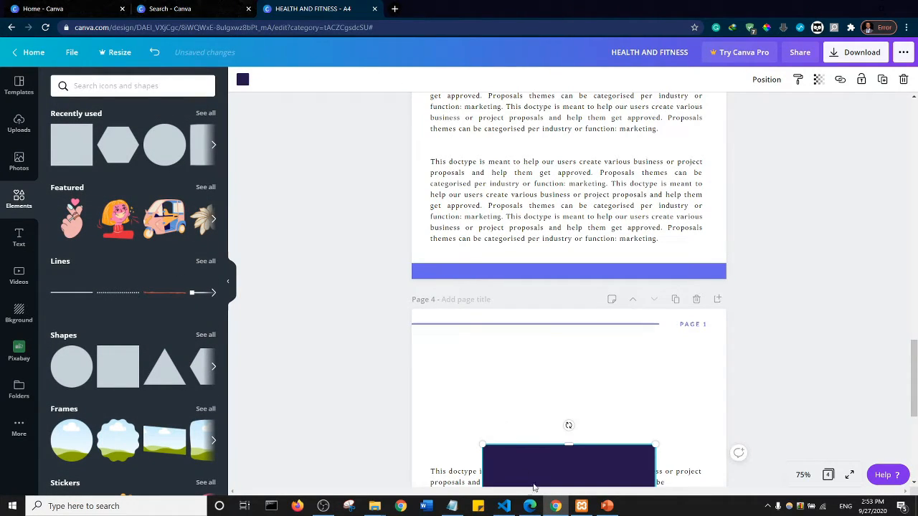
pyautogui.moveTo(565, 466); pyautogui.dragTo(608, 358)
pyautogui.click(486, 390)
pyautogui.press('Delete')
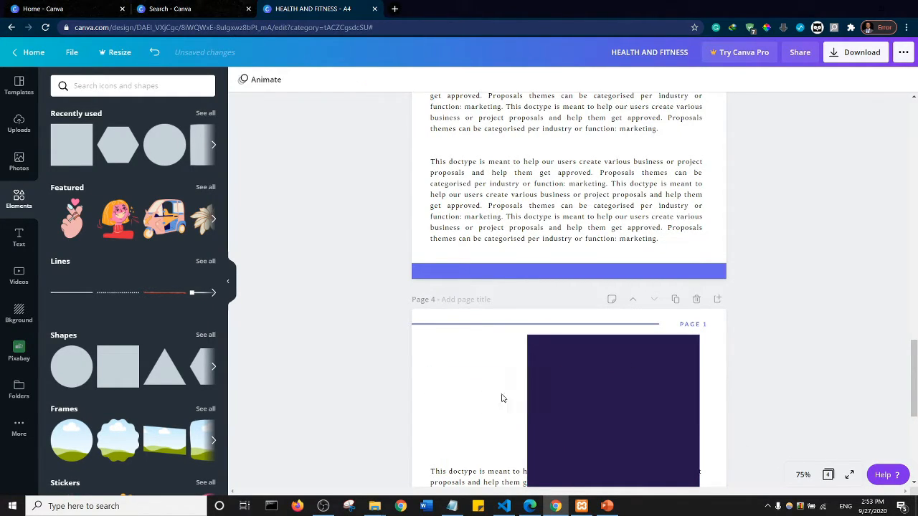
pyautogui.click(605, 395)
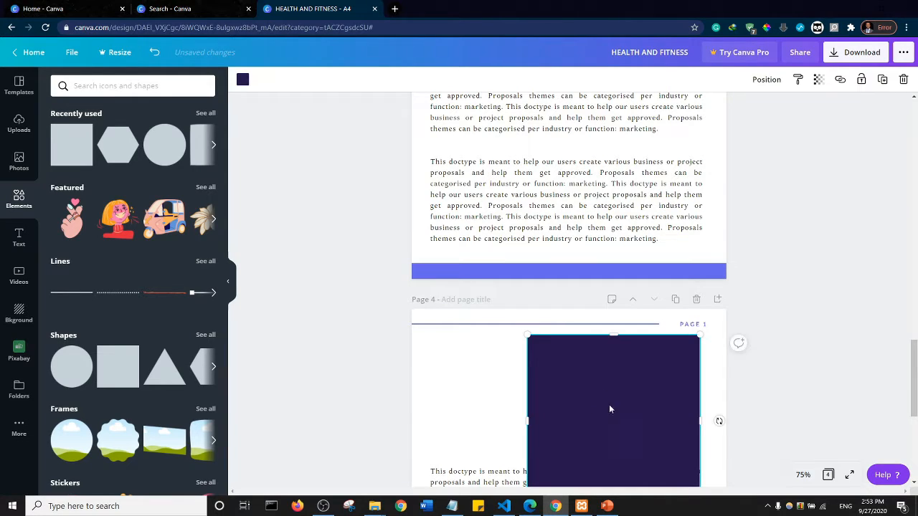
# - Move the body text block on page 4 down so it sits just below the dark square
pyautogui.moveTo(915, 364); pyautogui.dragTo(915, 393)
pyautogui.click(767, 416)
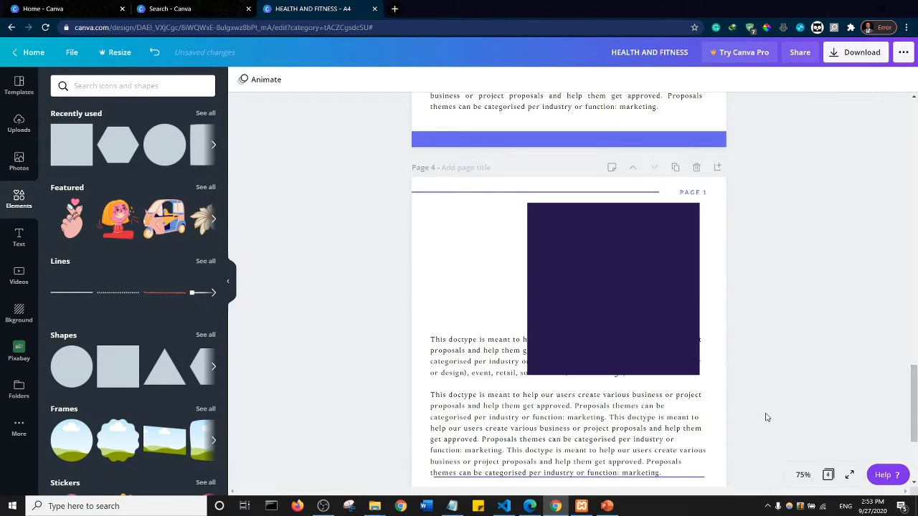
pyautogui.click(495, 355)
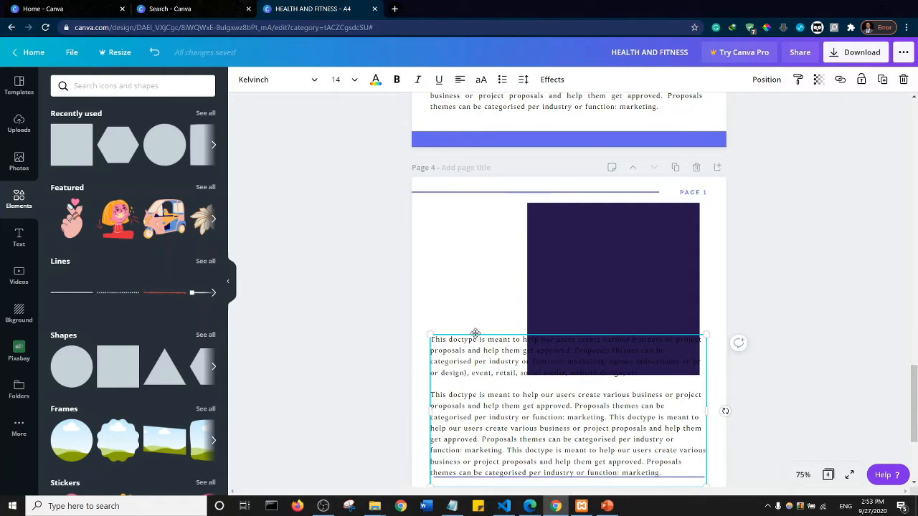
pyautogui.moveTo(476, 333); pyautogui.dragTo(478, 392)
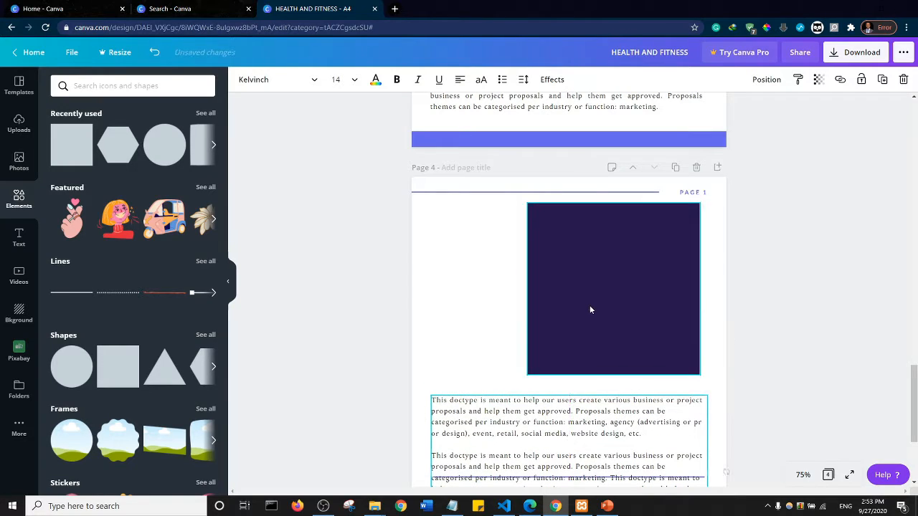
# - Reshape the dark square into a wide rectangle by shortening it from its lower edge and extending its left edge slightly
pyautogui.click(590, 309)
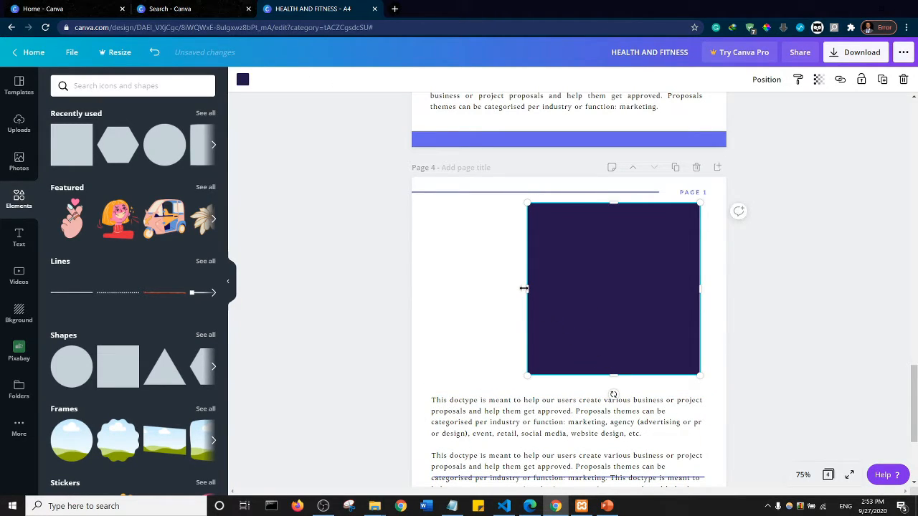
pyautogui.click(806, 480)
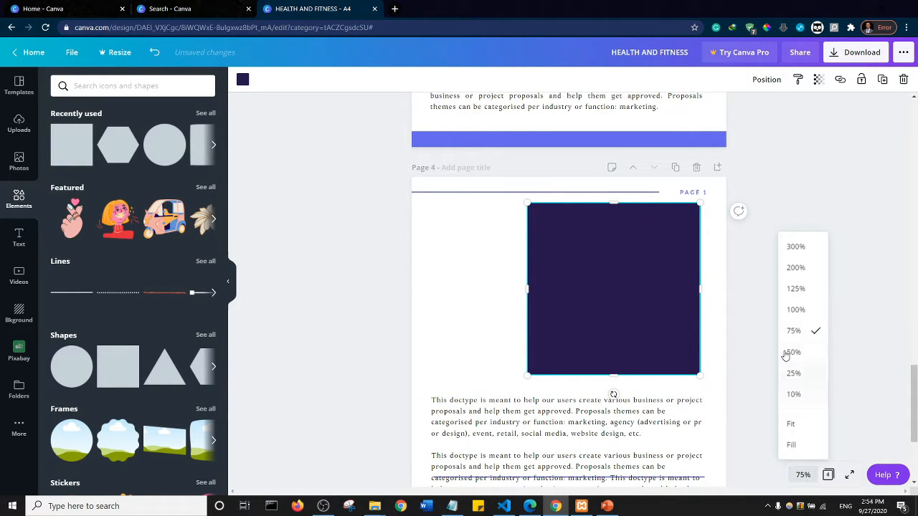
pyautogui.click(797, 312)
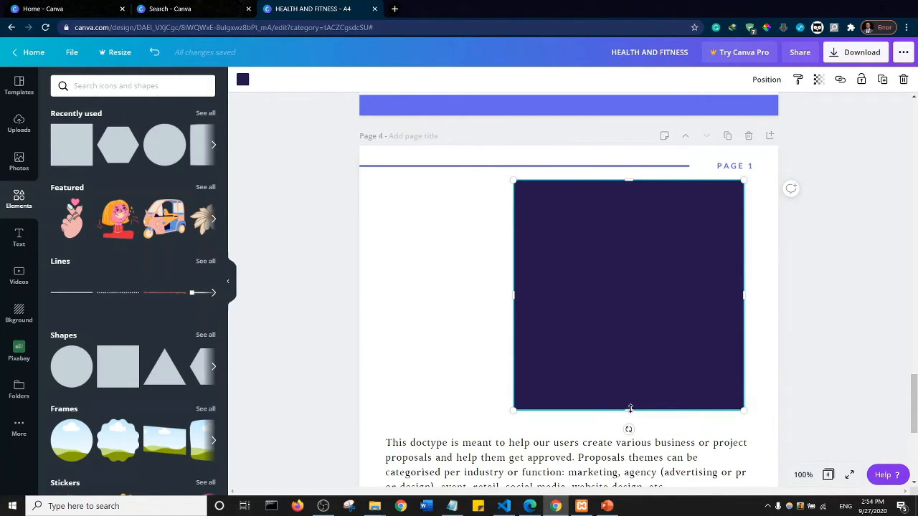
pyautogui.moveTo(630, 409); pyautogui.dragTo(630, 333)
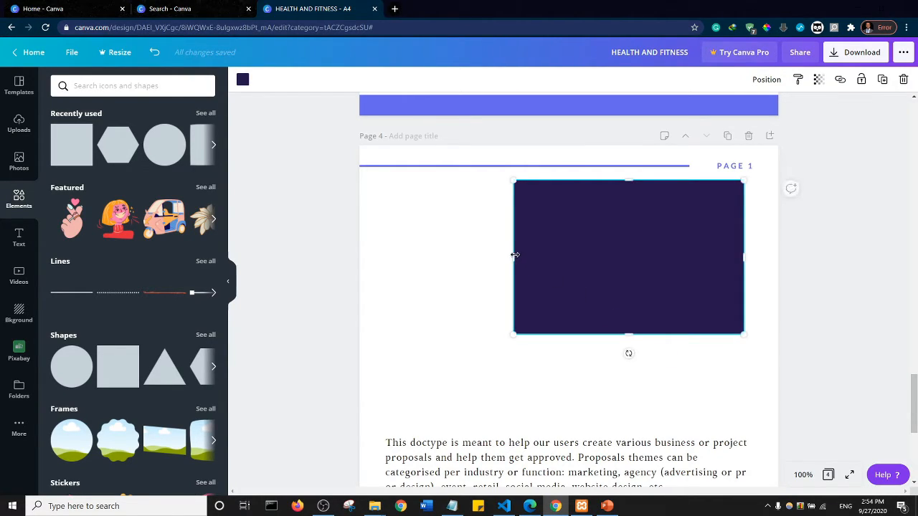
pyautogui.moveTo(504, 256); pyautogui.dragTo(501, 256)
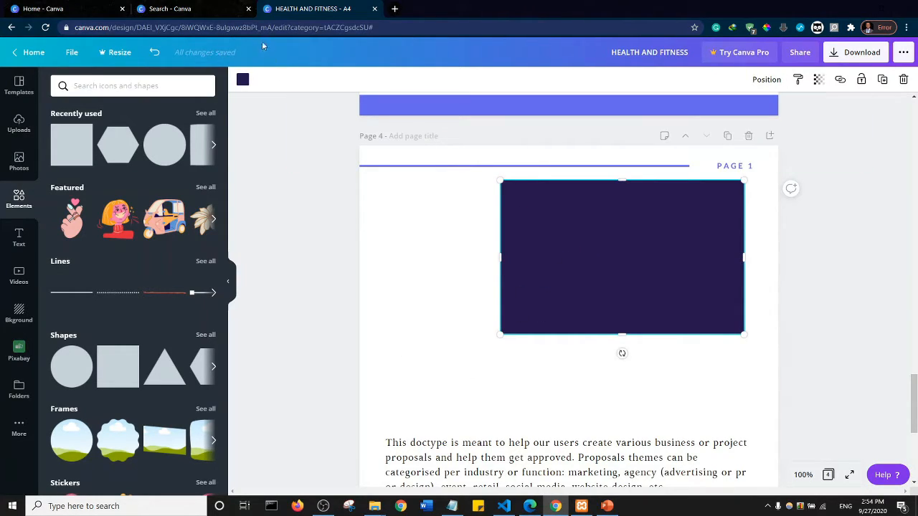
# - Recolour the rectangle with the light blue brand colour
pyautogui.click(242, 79)
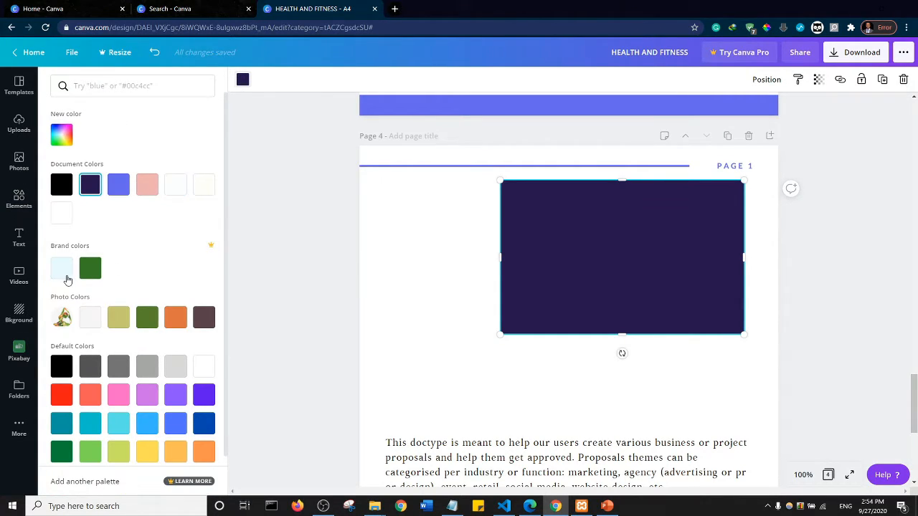
pyautogui.click(62, 268)
pyautogui.click(286, 214)
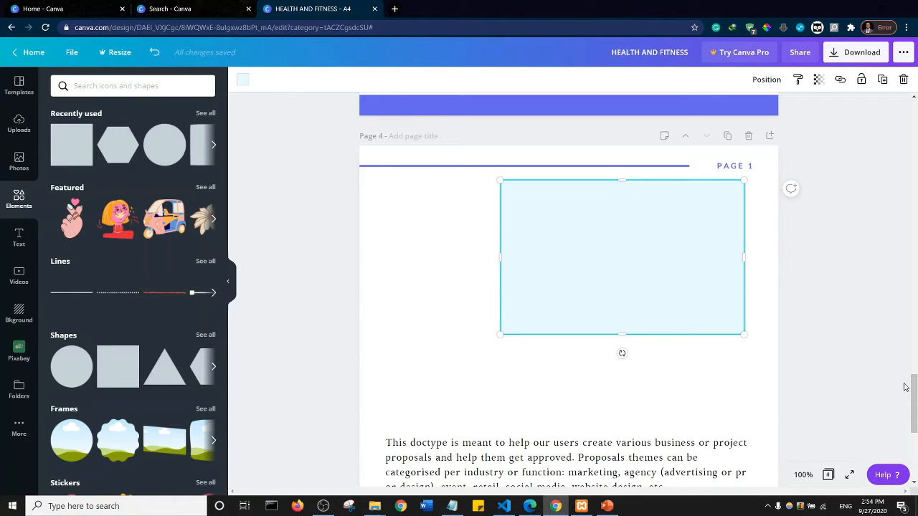
# - Narrow page 4's body text box from its right side so it ends near the start of the MARKETING & SALES heading
pyautogui.moveTo(914, 388); pyautogui.dragTo(913, 415)
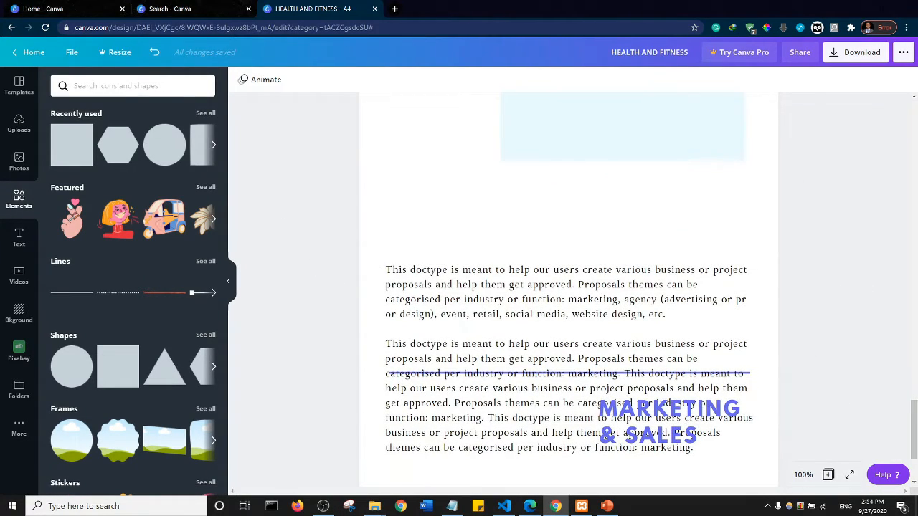
pyautogui.click(707, 377)
pyautogui.click(706, 375)
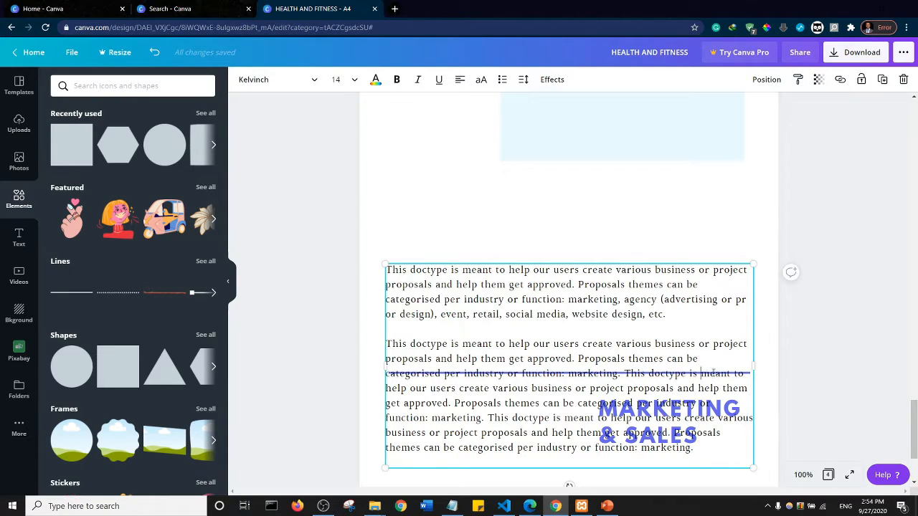
pyautogui.moveTo(752, 365); pyautogui.dragTo(617, 356)
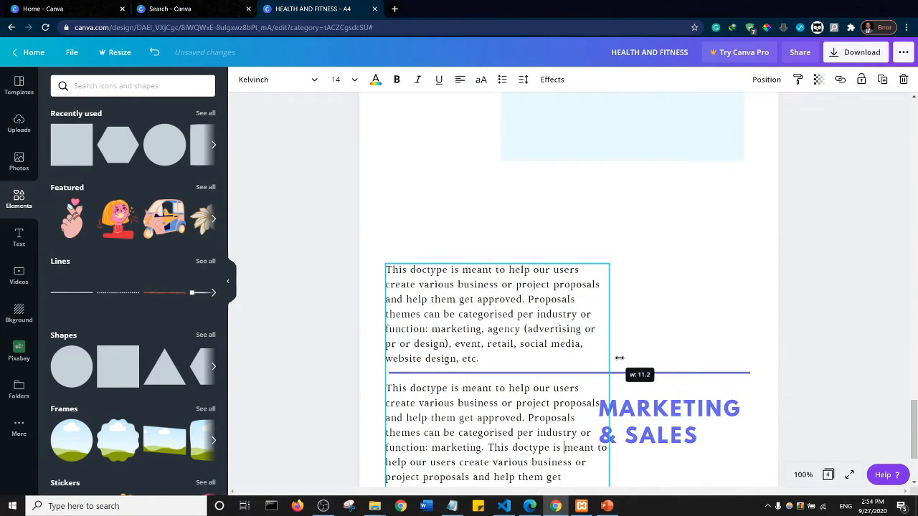
# - Move the horizontal line crossing the body text up to the lower edge of the light blue rectangle
pyautogui.click(683, 374)
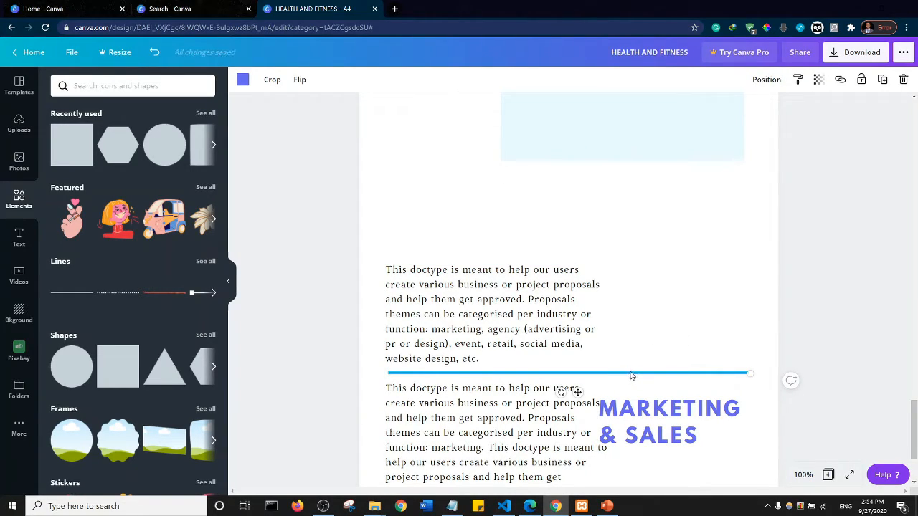
pyautogui.click(632, 330)
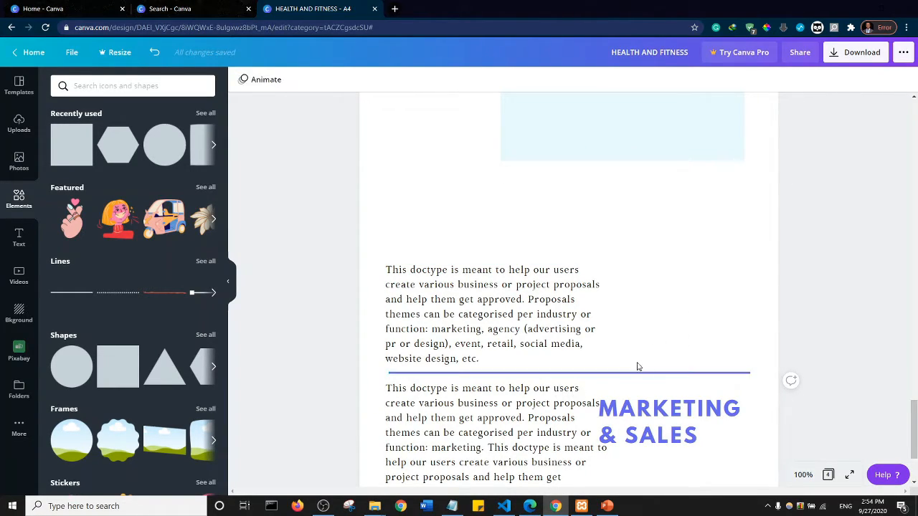
pyautogui.click(728, 372)
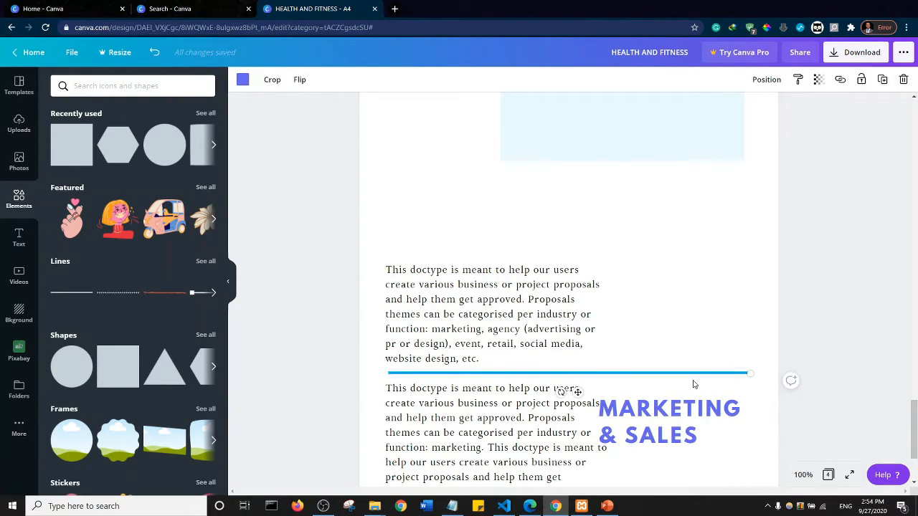
pyautogui.moveTo(698, 372); pyautogui.dragTo(694, 163)
pyautogui.scroll(5, 810, 258)
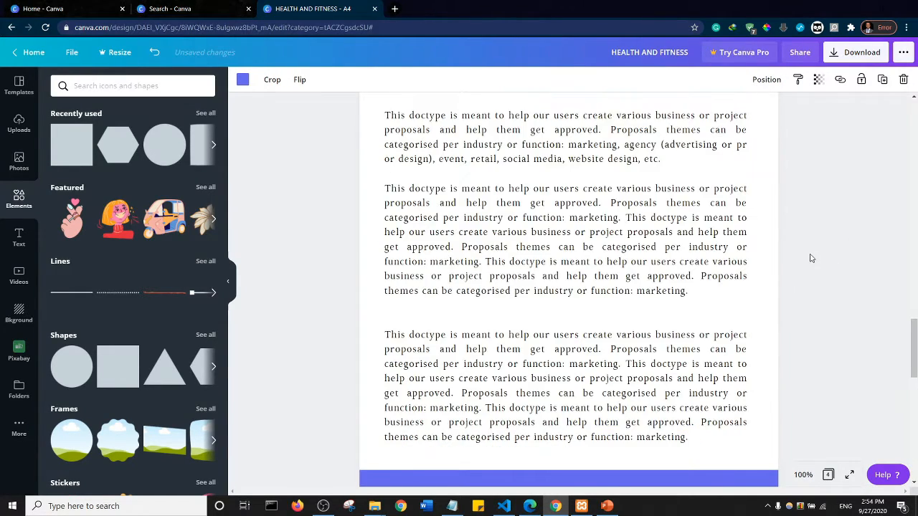
pyautogui.scroll(1, 810, 258)
pyautogui.scroll(-6, 815, 253)
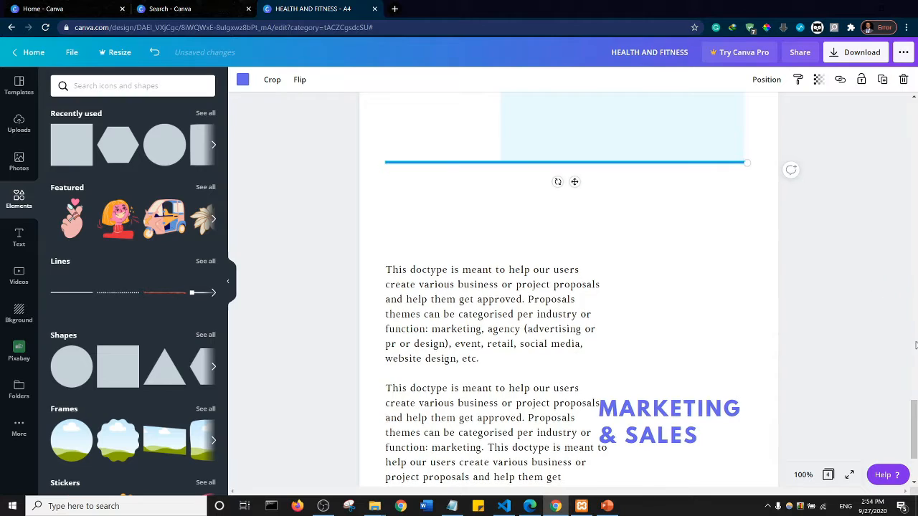
# - Add the uploaded phone-size webpage image with the open purple menu to page 4 and shrink it to about 5.4 × 7.6
pyautogui.scroll(3, 910, 405)
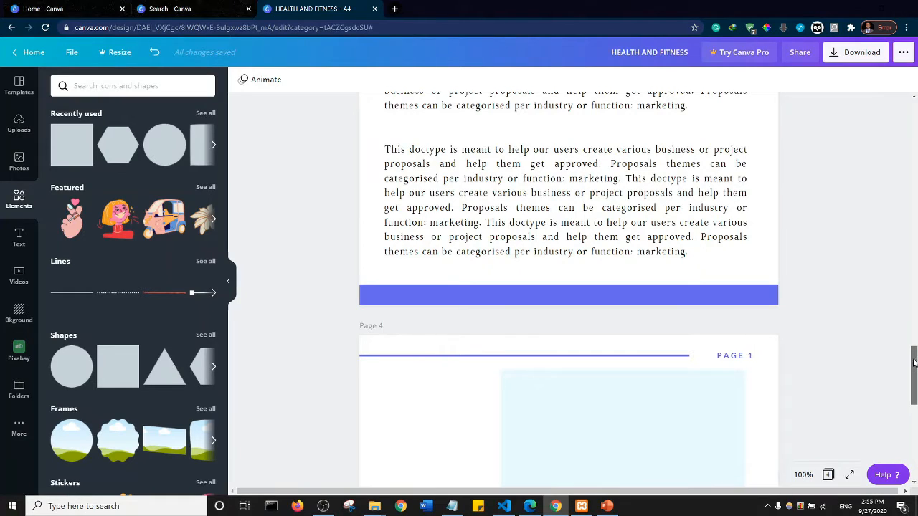
pyautogui.moveTo(913, 364); pyautogui.dragTo(915, 380)
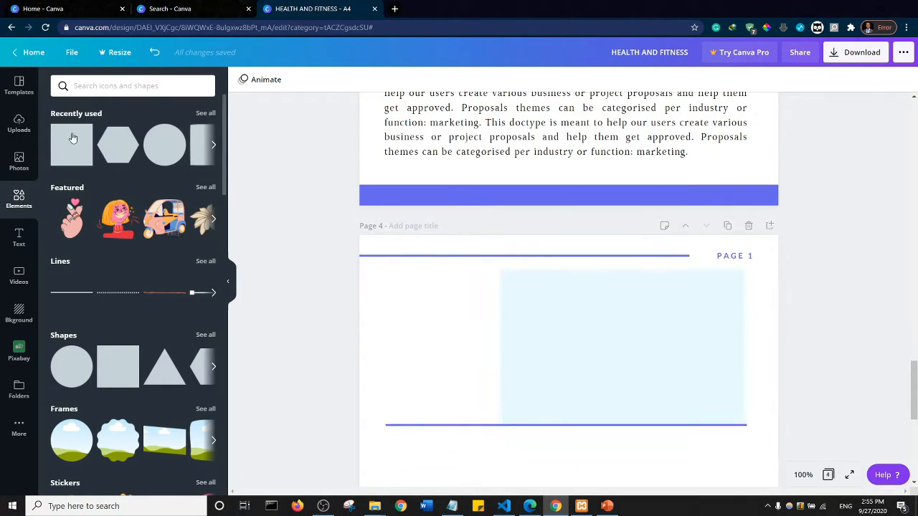
pyautogui.click(19, 126)
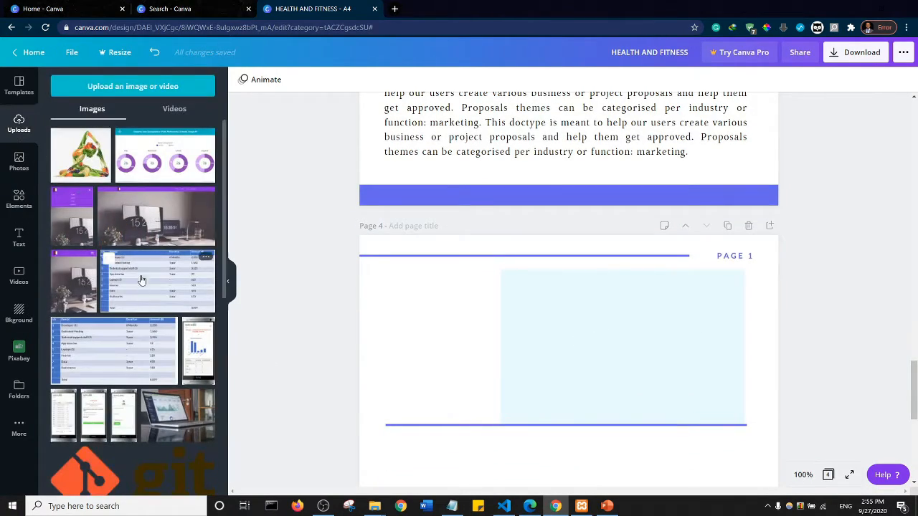
pyautogui.click(71, 216)
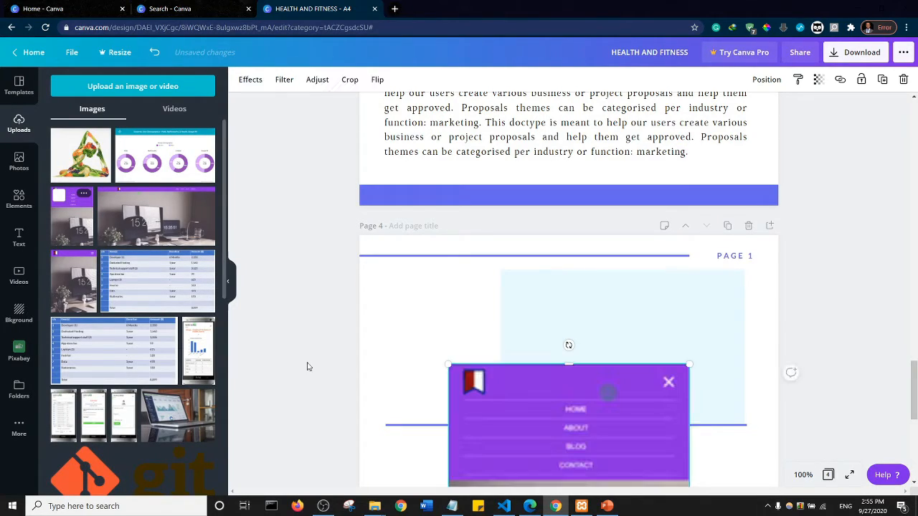
pyautogui.moveTo(564, 376); pyautogui.dragTo(491, 292)
pyautogui.moveTo(375, 283); pyautogui.dragTo(488, 432)
pyautogui.moveTo(555, 415); pyautogui.dragTo(401, 321)
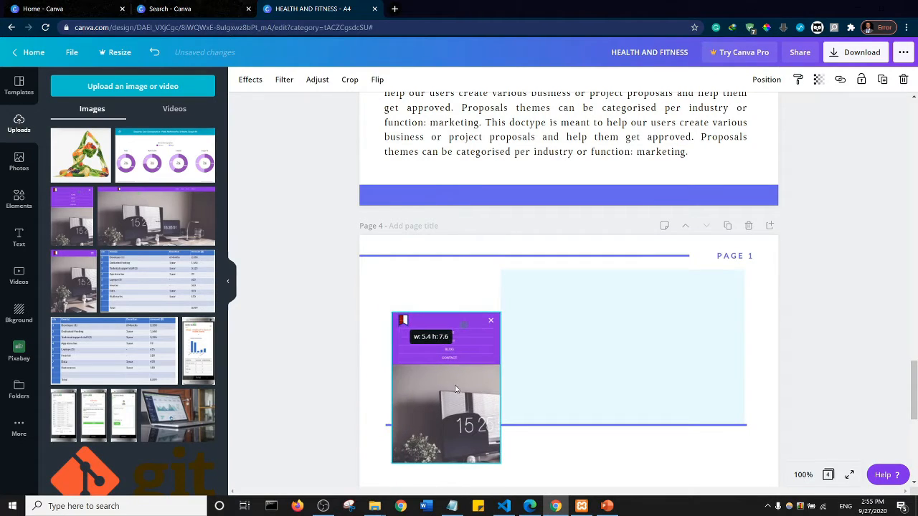
# - Place the webpage image left of the light blue rectangle, aligned with its top edge, and enlarge it slightly to meet the line below
pyautogui.moveTo(454, 387); pyautogui.dragTo(440, 343)
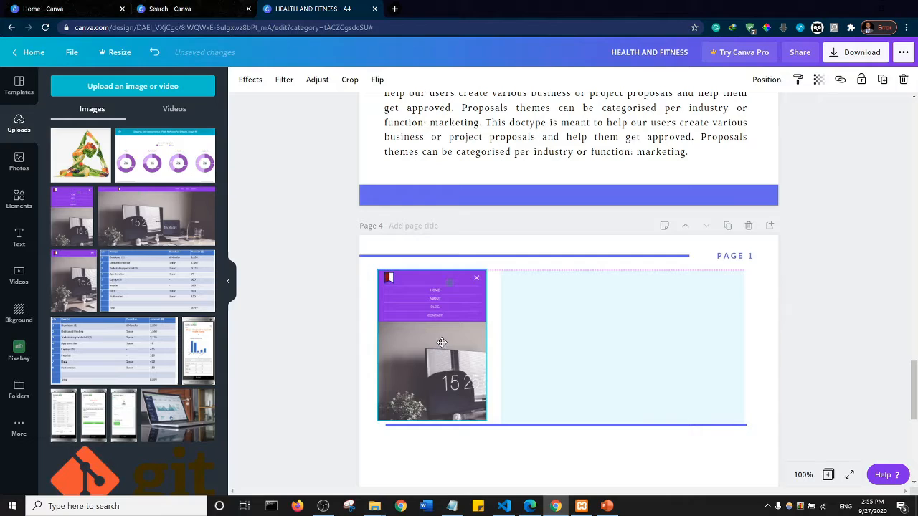
pyautogui.moveTo(442, 342); pyautogui.dragTo(449, 340)
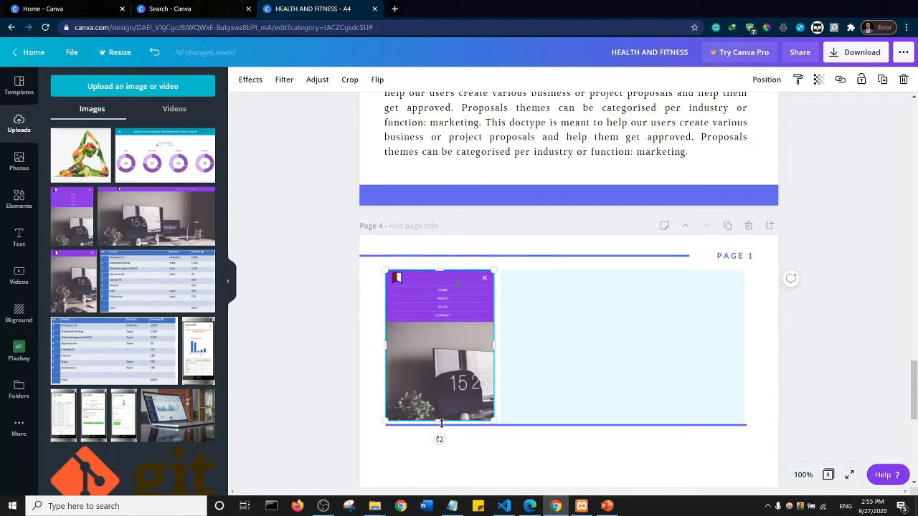
pyautogui.moveTo(441, 423); pyautogui.dragTo(441, 428)
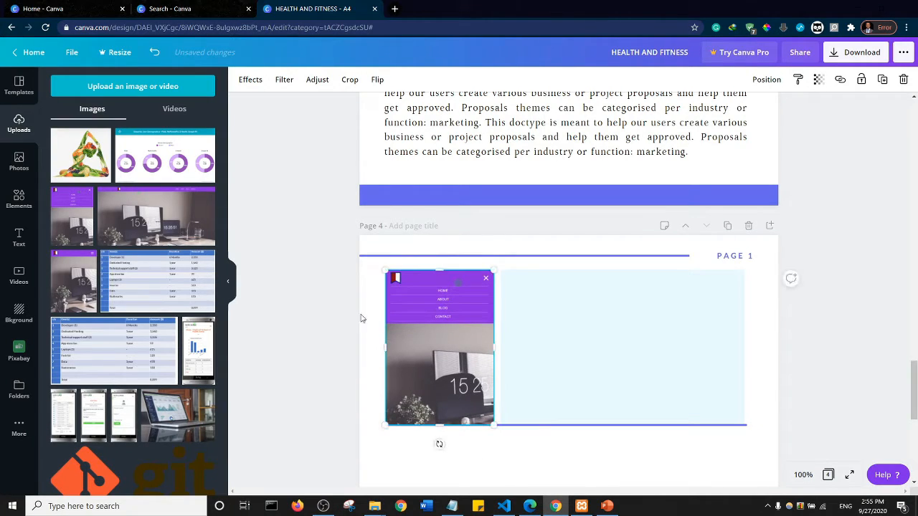
pyautogui.click(330, 287)
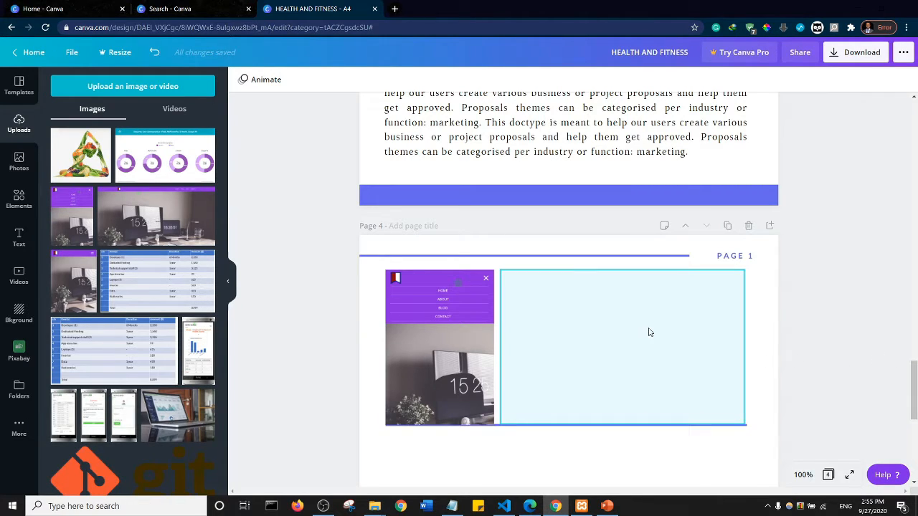
# - Delete the second paragraph and the extra blank line after the first paragraph in page 4's body text
pyautogui.scroll(-5, 832, 282)
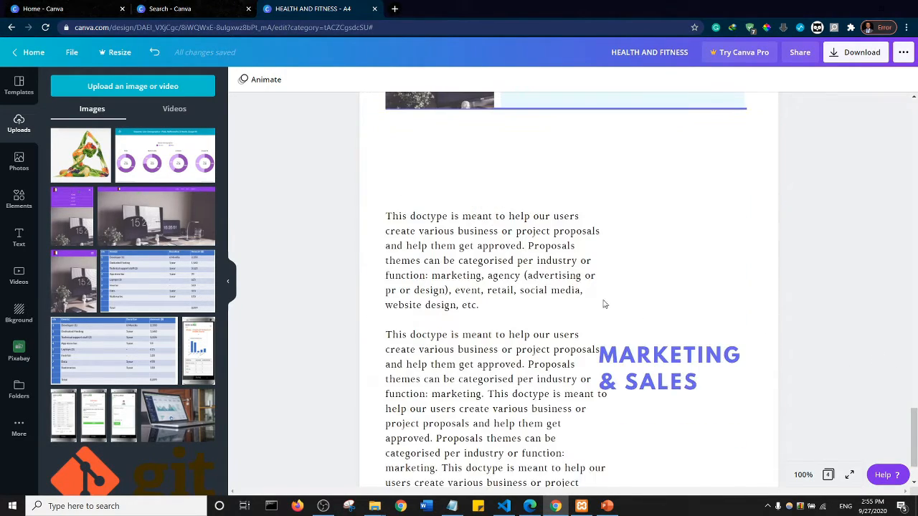
pyautogui.click(434, 259)
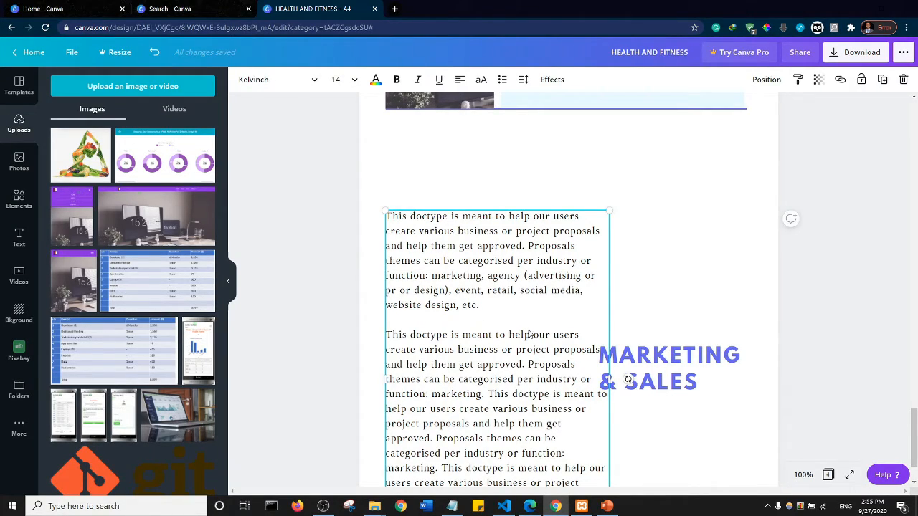
pyautogui.rightClick(455, 249)
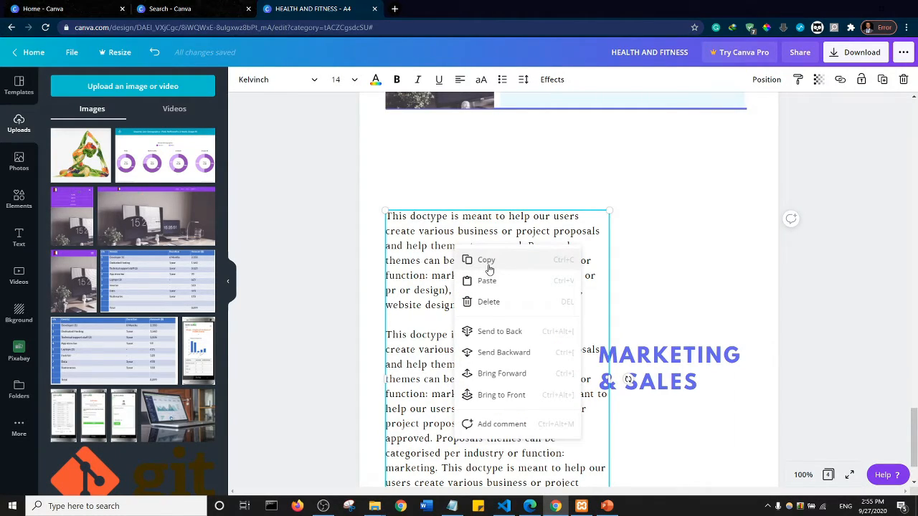
pyautogui.click(394, 328)
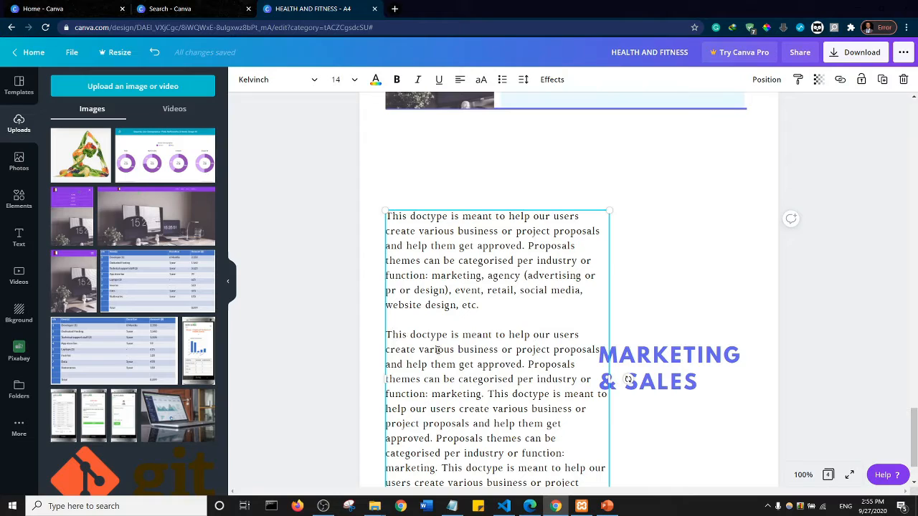
pyautogui.hotkey('ctrl', 'shift', 'Right')
pyautogui.hotkey('ctrl', 'shift', 'Right')
pyautogui.hotkey('ctrl', 'shift', 'End')
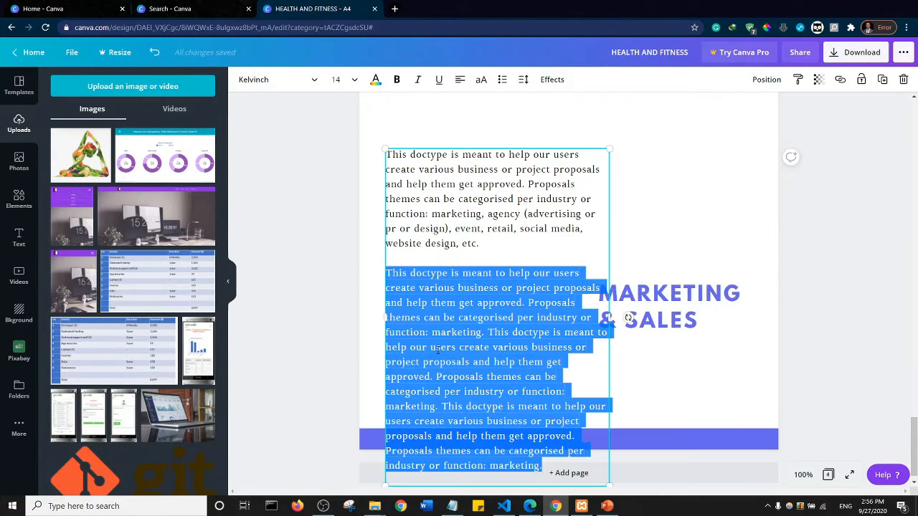
pyautogui.press('BackSpace')
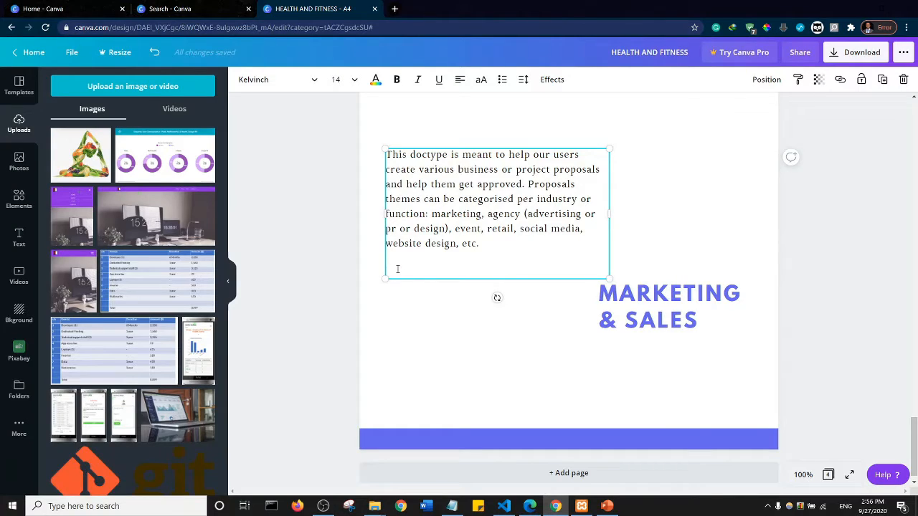
pyautogui.press('BackSpace')
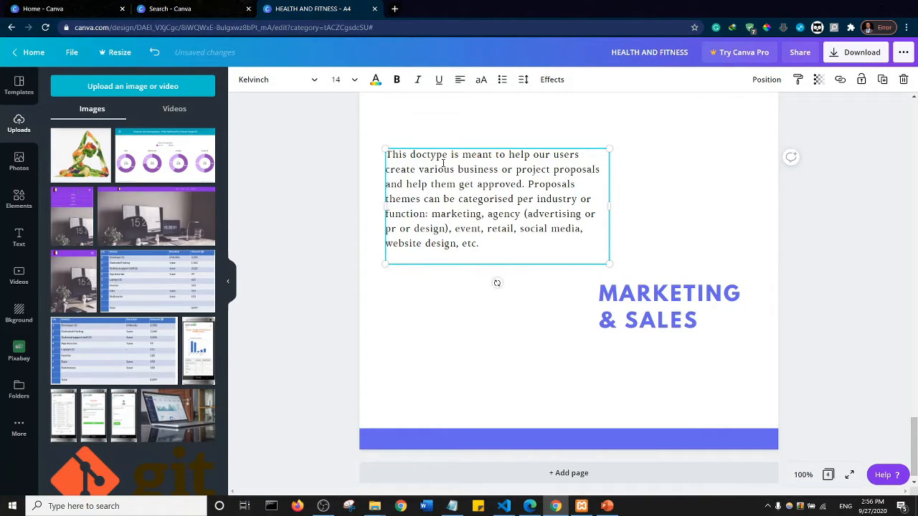
pyautogui.rightClick(442, 163)
pyautogui.click(336, 190)
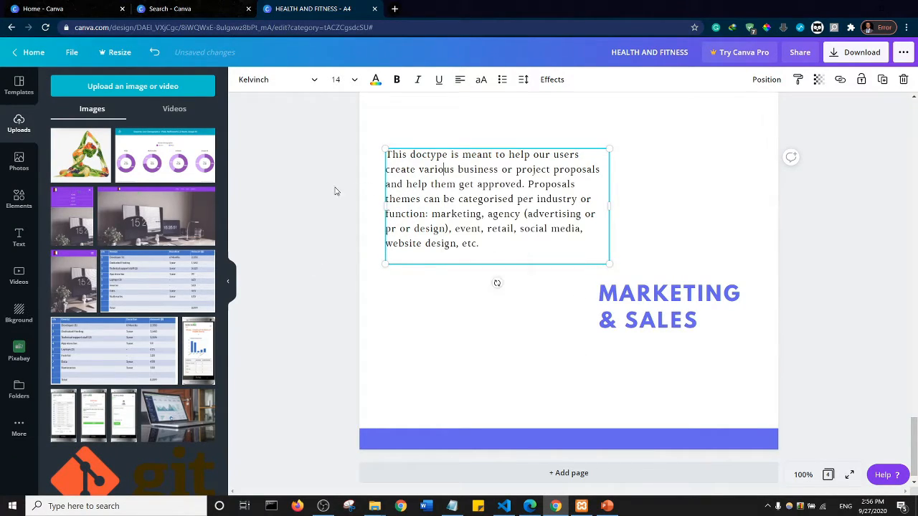
# - Copy page 4's body text box below the light blue rectangle and paste a duplicate onto the same page
pyautogui.click(425, 190)
pyautogui.rightClick(441, 182)
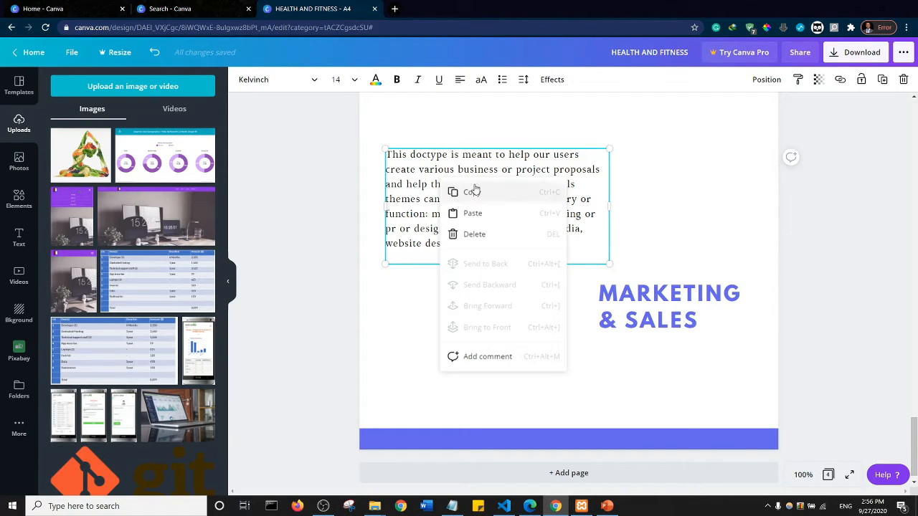
pyautogui.click(472, 191)
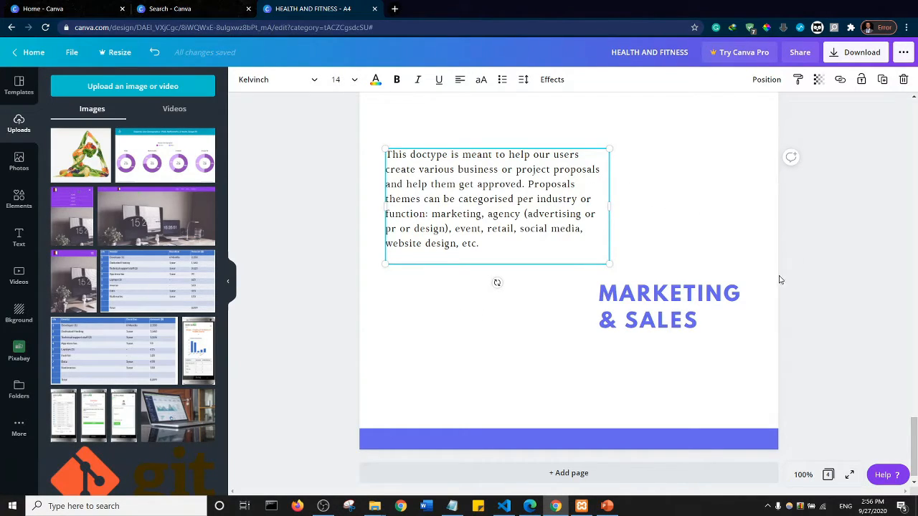
pyautogui.rightClick(622, 190)
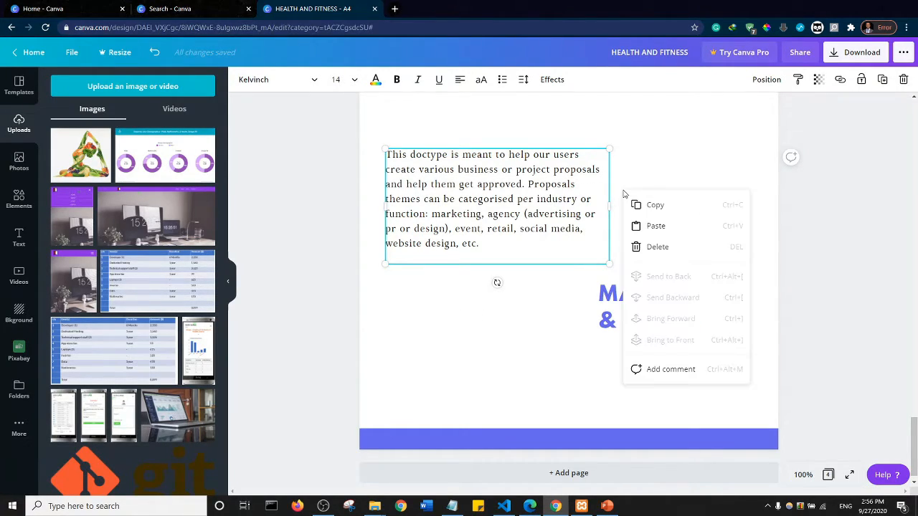
pyautogui.click(655, 226)
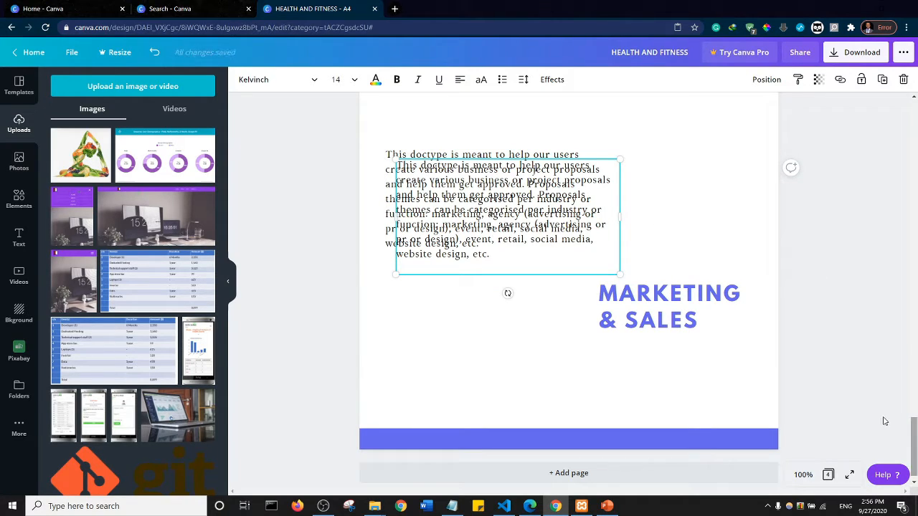
# - Move the pasted text box up into the light blue rectangle, near its lower edge beside the webpage image
pyautogui.press('Up')
pyautogui.press('Up')
pyautogui.press('Up')
pyautogui.press('Up')
pyautogui.press('Up')
pyautogui.press('Up')
pyautogui.press('Up')
pyautogui.press('Up')
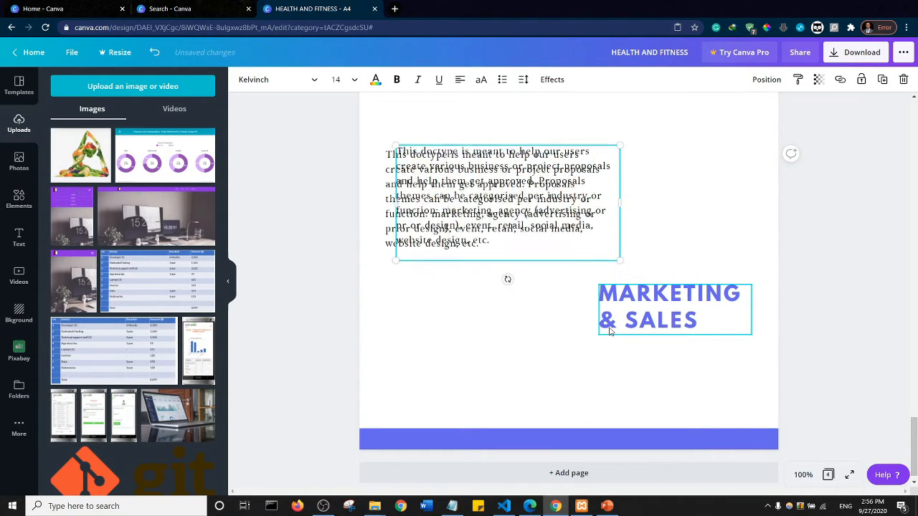
pyautogui.press('Up')
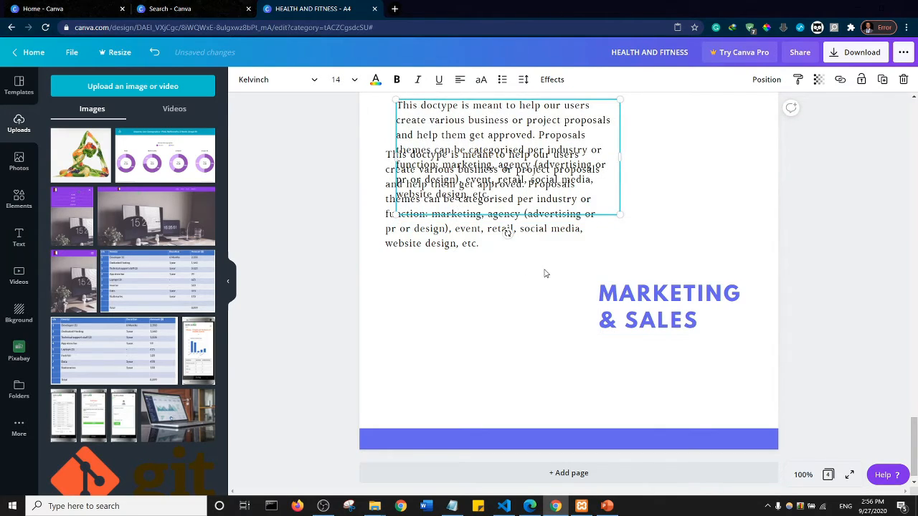
pyautogui.scroll(5, 545, 276)
pyautogui.press('Up')
pyautogui.press('Up')
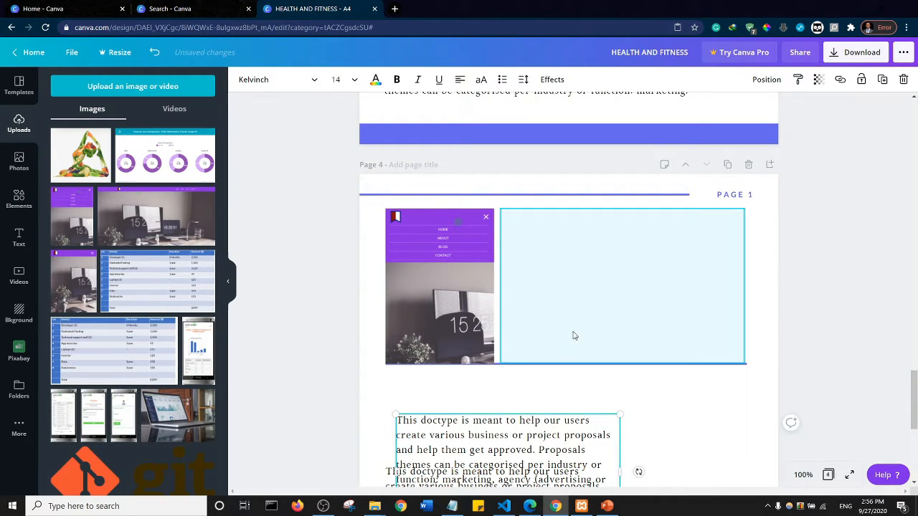
pyautogui.press('Up')
pyautogui.press('Up')
pyautogui.press('Up')
pyautogui.press('Up')
pyautogui.press('Up')
pyautogui.press('Up')
pyautogui.press('Up')
pyautogui.press('Up')
pyautogui.press('Up')
pyautogui.press('Up')
pyautogui.press('Up')
pyautogui.press('Up')
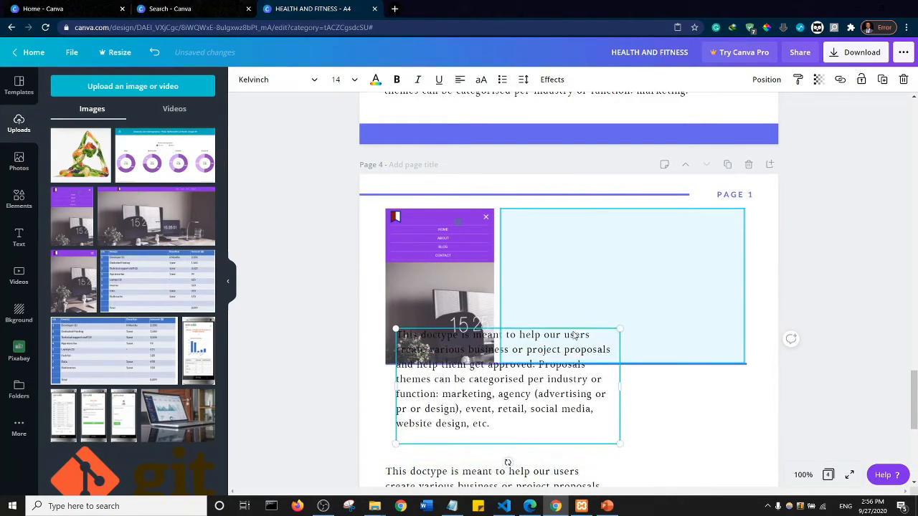
pyautogui.press('Up')
pyautogui.press('Up')
pyautogui.press('Up')
pyautogui.press('Up')
pyautogui.press('Up')
pyautogui.press('Up')
pyautogui.press('Up')
pyautogui.press('Up')
pyautogui.press('Up')
pyautogui.press('Up')
pyautogui.press('Up')
pyautogui.press('Up')
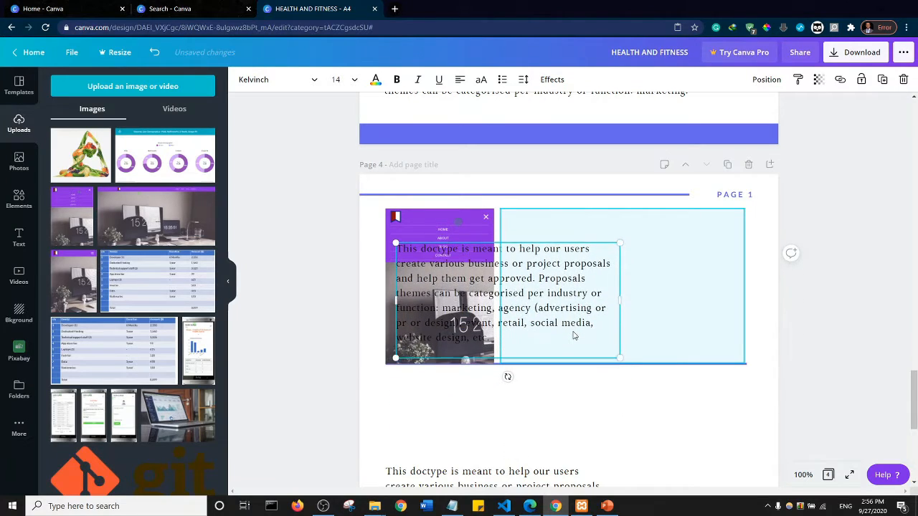
pyautogui.press('Up')
pyautogui.press('Up')
pyautogui.press('Up')
pyautogui.press('Right')
pyautogui.press('Right')
pyautogui.press('Right')
pyautogui.press('Right')
pyautogui.press('Right')
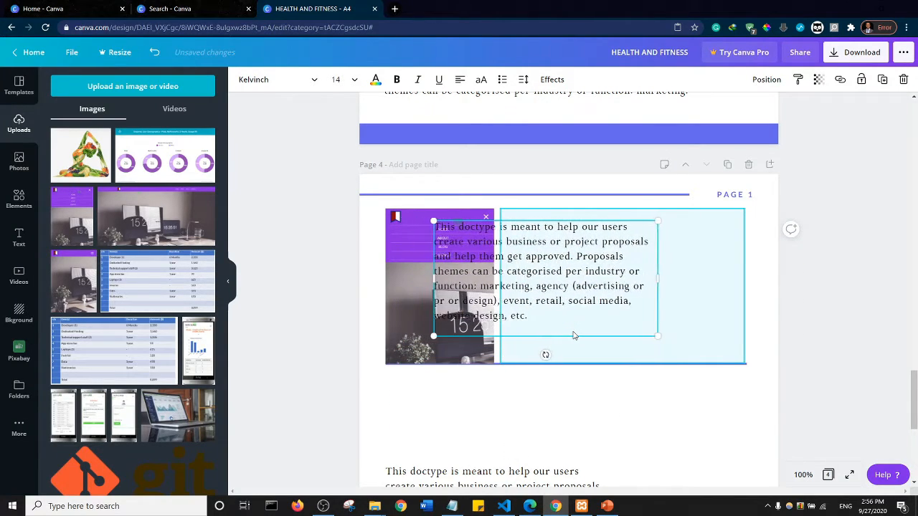
pyautogui.press('Right')
pyautogui.press('Right')
pyautogui.press('Right')
pyautogui.press('Right')
pyautogui.press('Right')
pyautogui.press('Right')
pyautogui.press('Right')
pyautogui.press('Right')
pyautogui.press('Right')
pyautogui.press('Right')
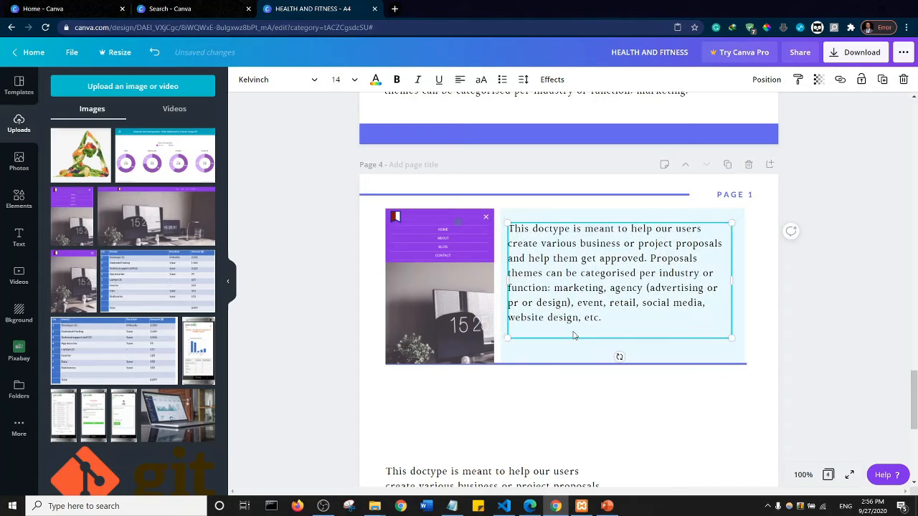
pyautogui.press('Down')
pyautogui.press('Down')
pyautogui.press('Down')
pyautogui.press('Down')
pyautogui.press('Right')
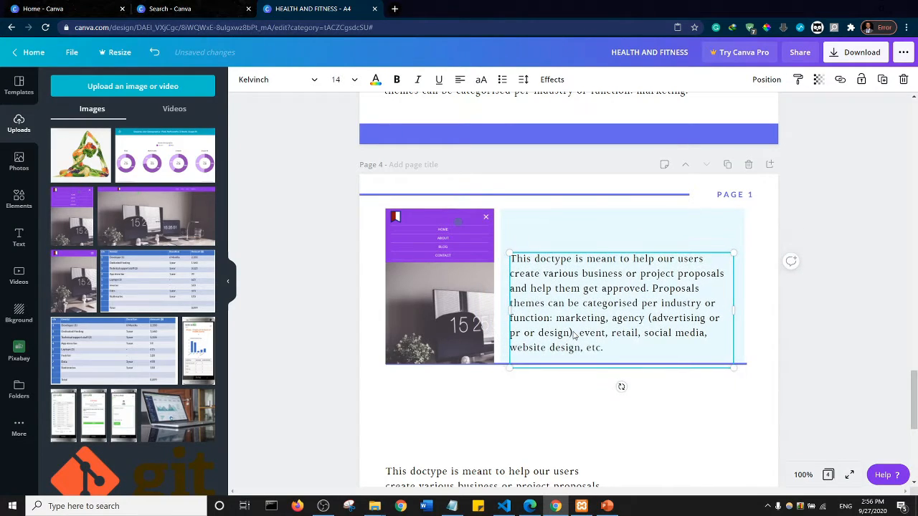
pyautogui.press('Down')
pyautogui.press('Right')
pyautogui.press('Up')
pyautogui.press('Right')
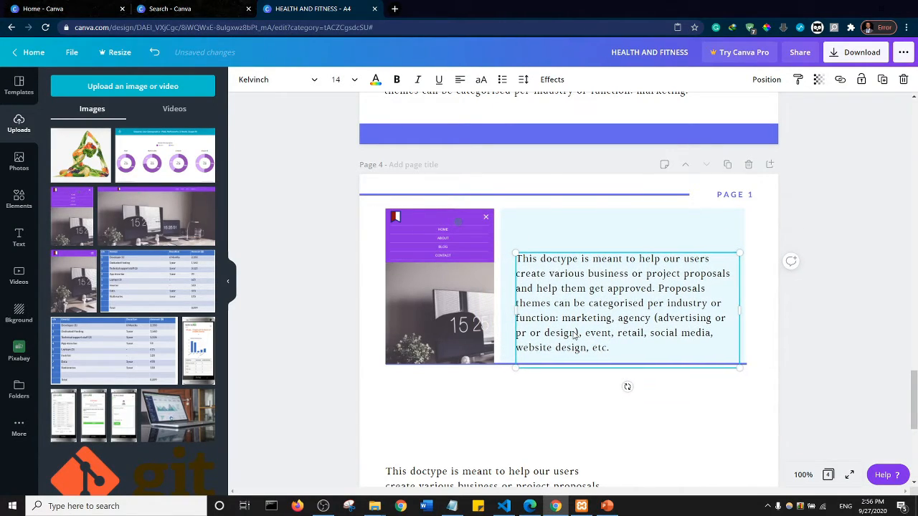
pyautogui.press('Right')
pyautogui.press('Right')
pyautogui.press('Right')
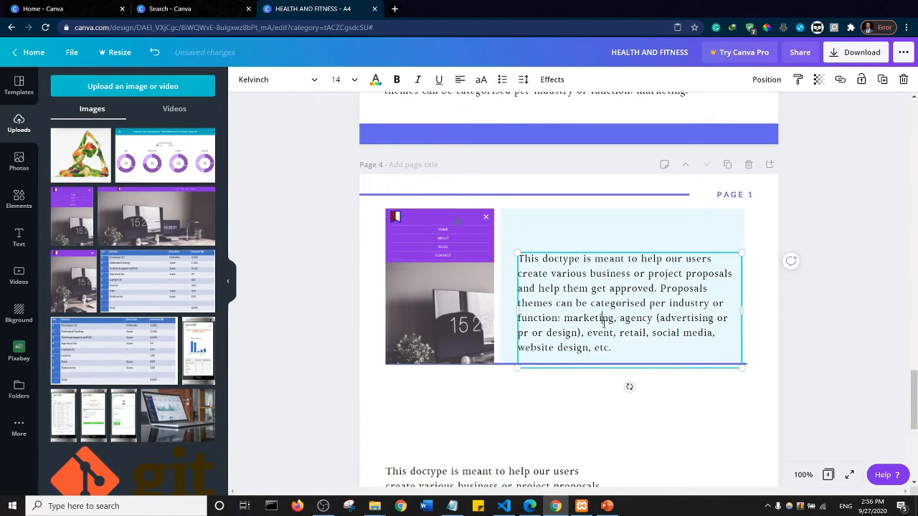
# - Justify the whole paragraph inside the light blue rectangle
pyautogui.doubleClick(592, 316)
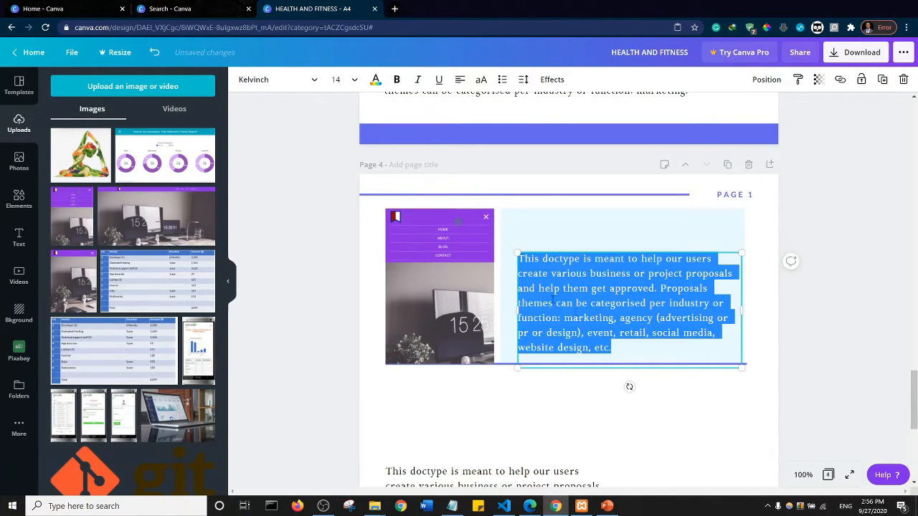
pyautogui.click(460, 80)
pyautogui.click(459, 80)
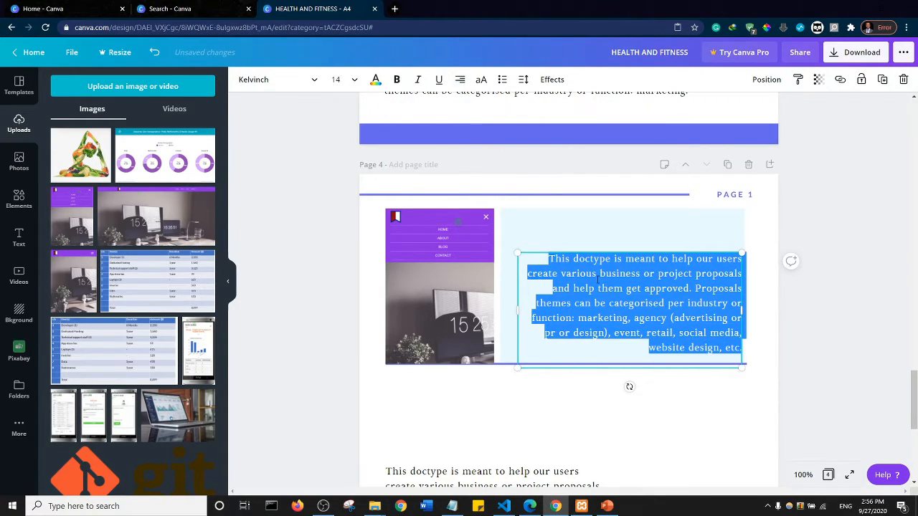
pyautogui.click(459, 80)
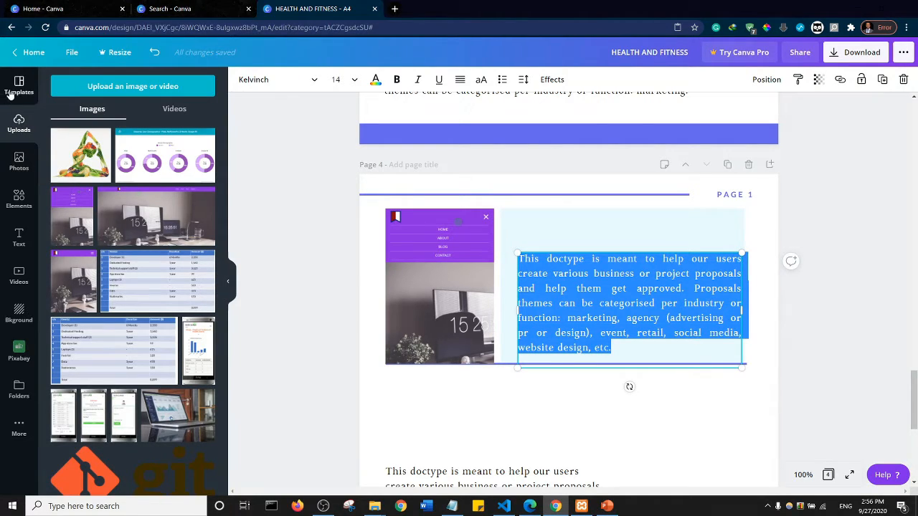
# - Add a small circle above the start of the paragraph in the light blue rectangle and color it pink
pyautogui.click(19, 201)
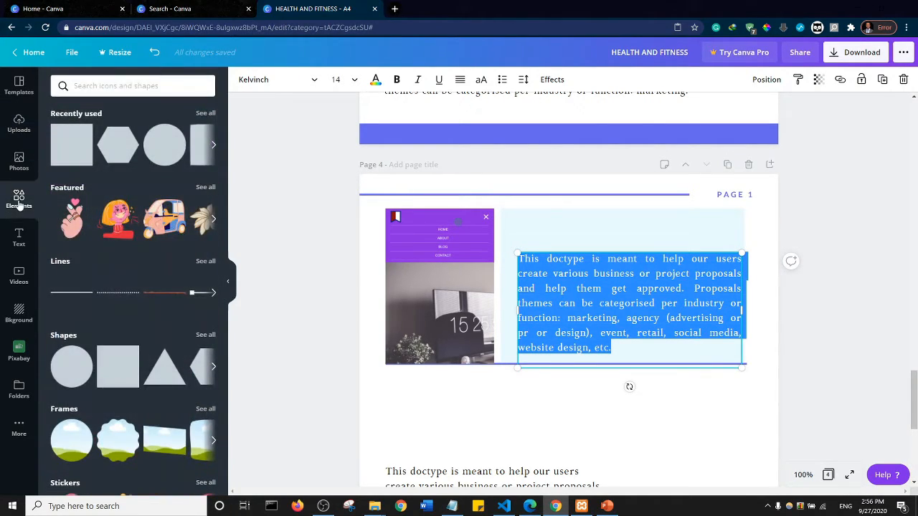
pyautogui.click(164, 153)
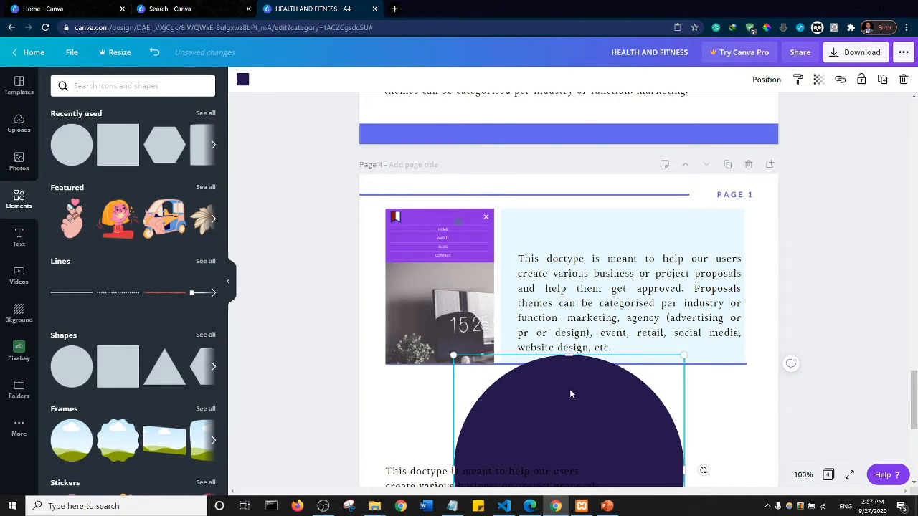
pyautogui.moveTo(570, 393); pyautogui.dragTo(556, 265)
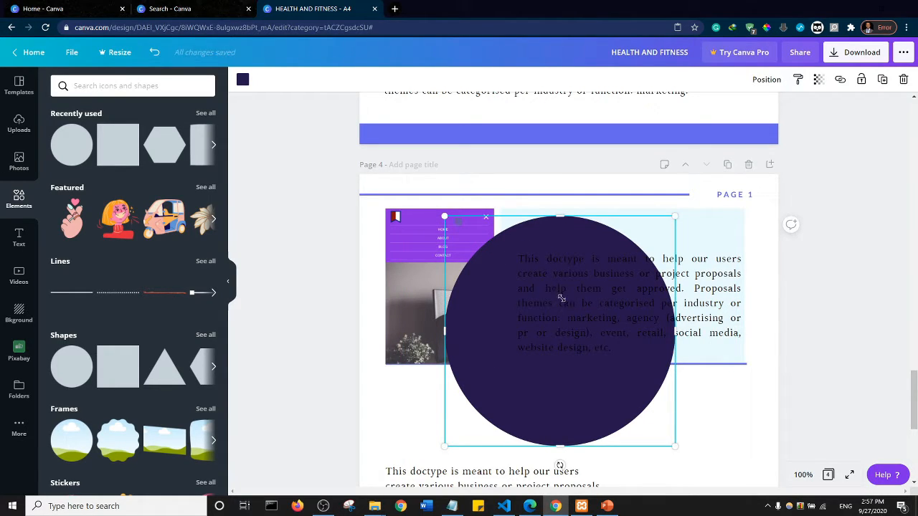
pyautogui.moveTo(561, 298); pyautogui.dragTo(537, 228)
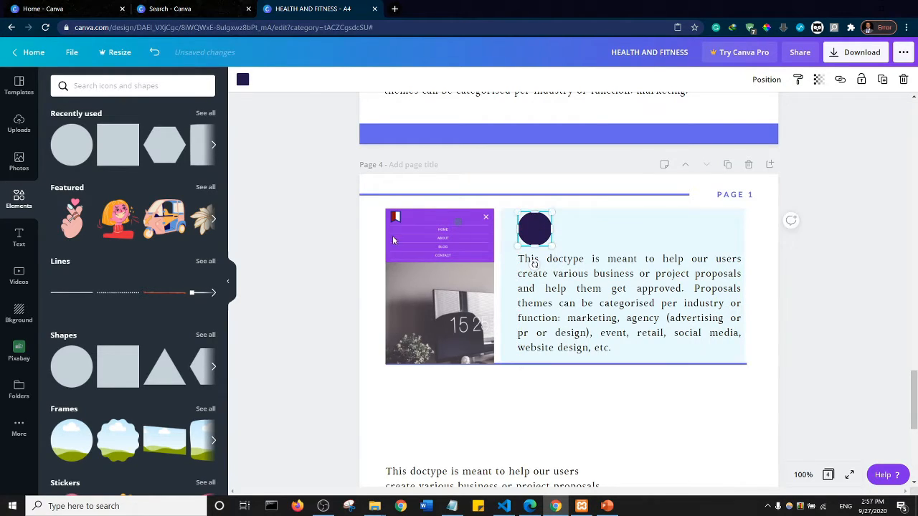
pyautogui.click(242, 81)
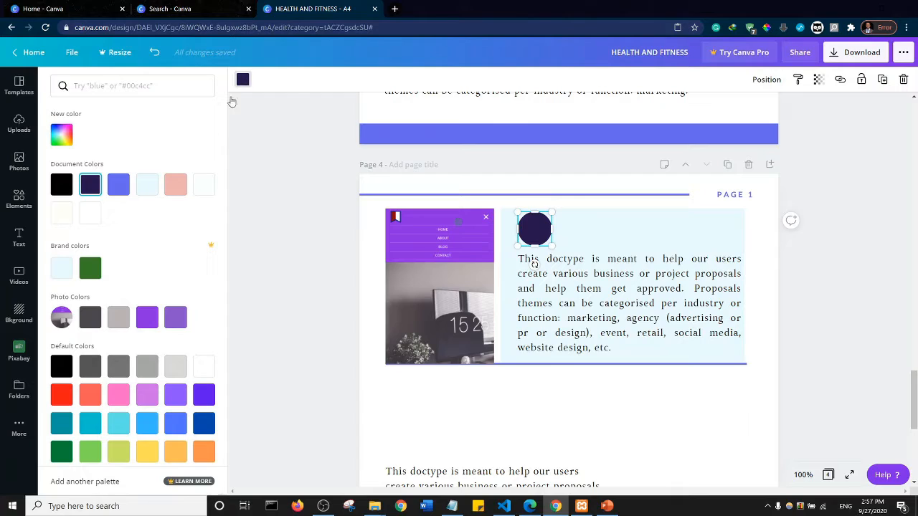
pyautogui.click(122, 393)
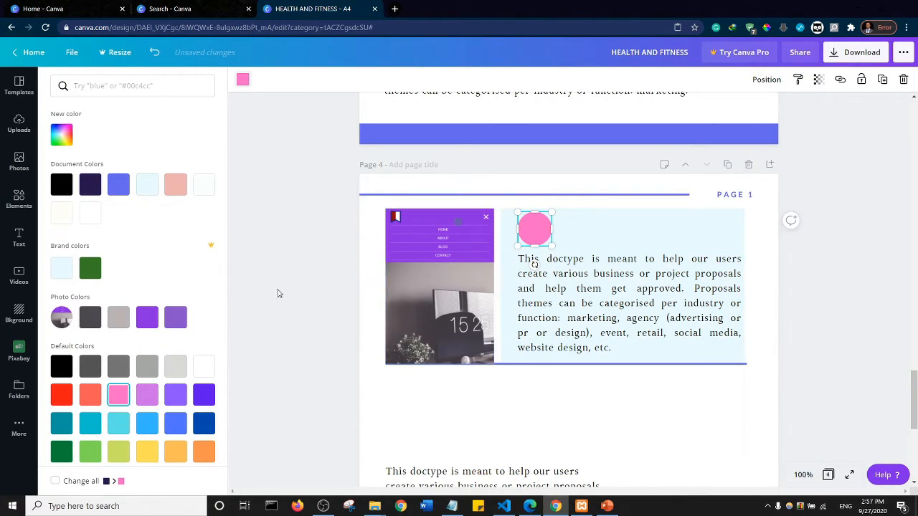
# - Add a hexagon to page 4 and reshape it into a long, flat bar above the lower body text
pyautogui.click(19, 197)
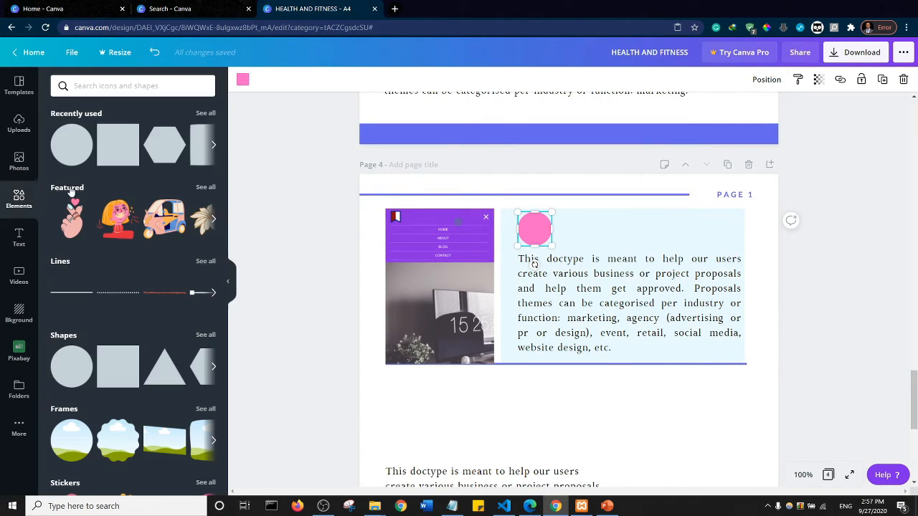
pyautogui.click(165, 148)
pyautogui.scroll(-4, 576, 304)
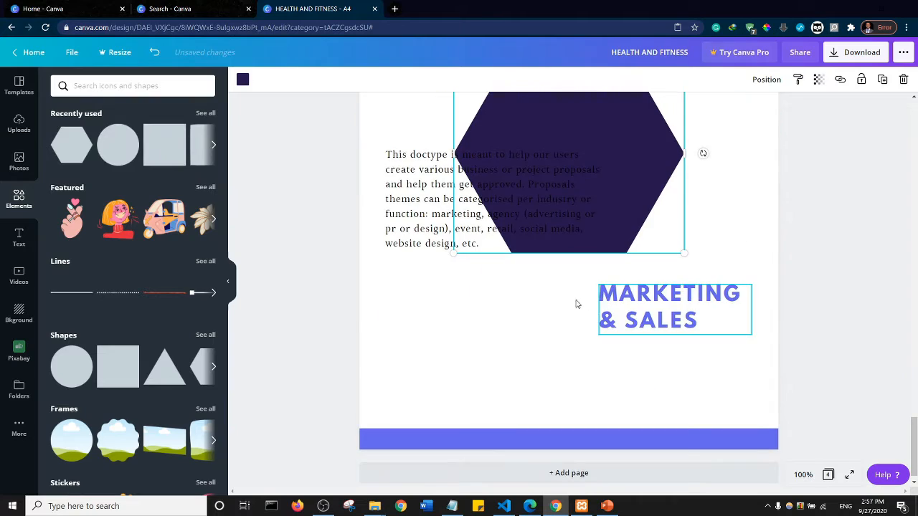
pyautogui.scroll(4, 576, 304)
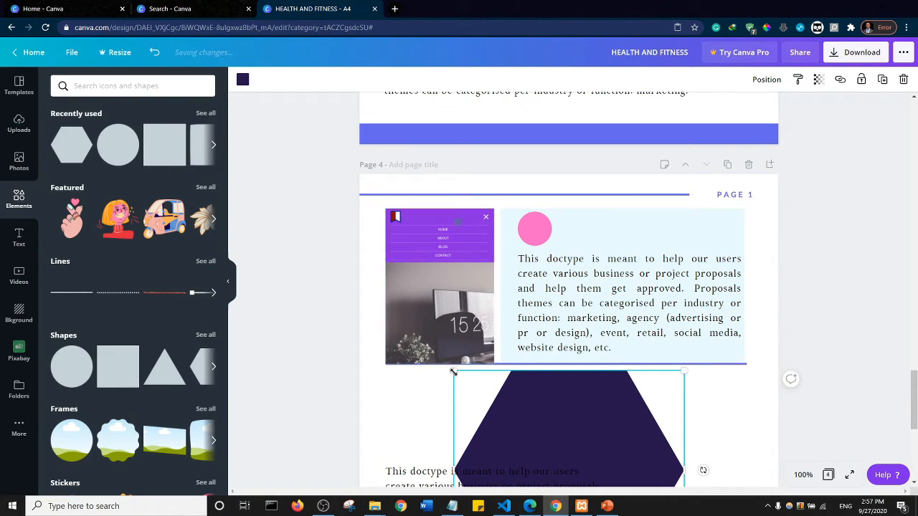
pyautogui.moveTo(524, 422); pyautogui.dragTo(527, 434)
pyautogui.scroll(-2, 789, 377)
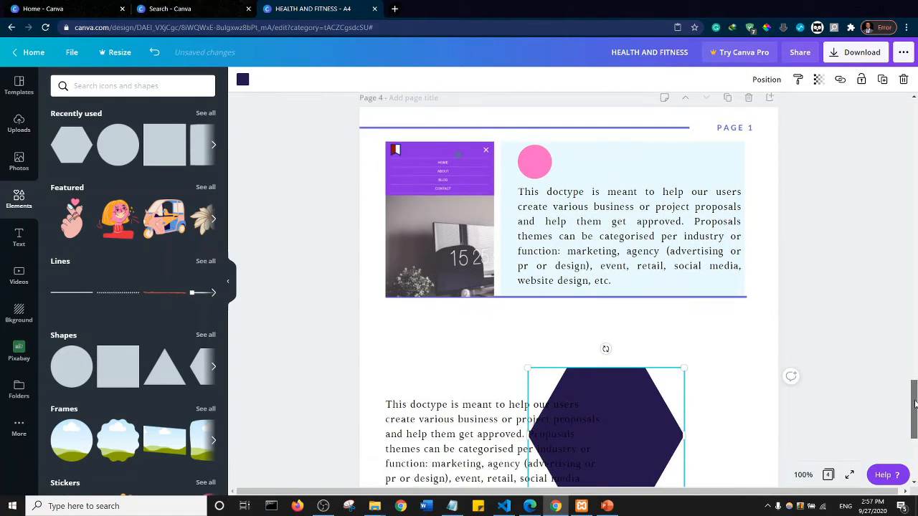
pyautogui.click(710, 375)
pyautogui.click(672, 423)
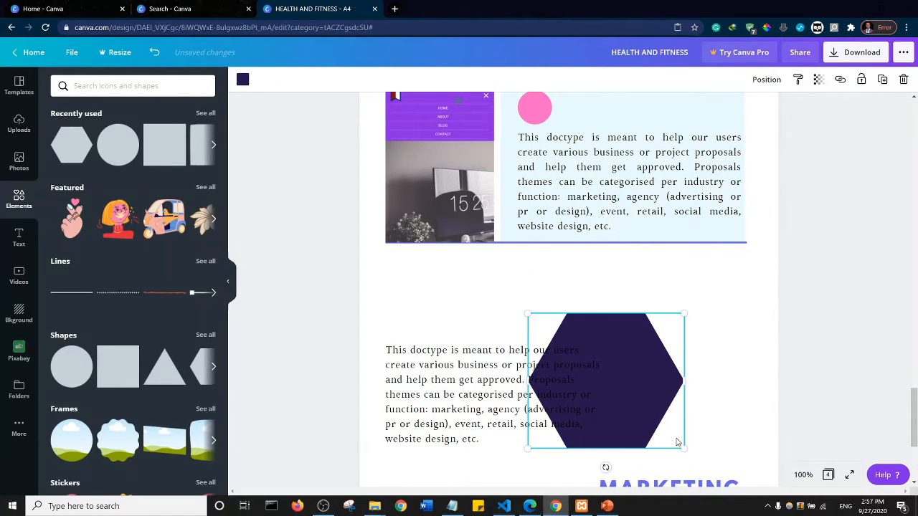
pyautogui.moveTo(682, 447); pyautogui.dragTo(781, 303)
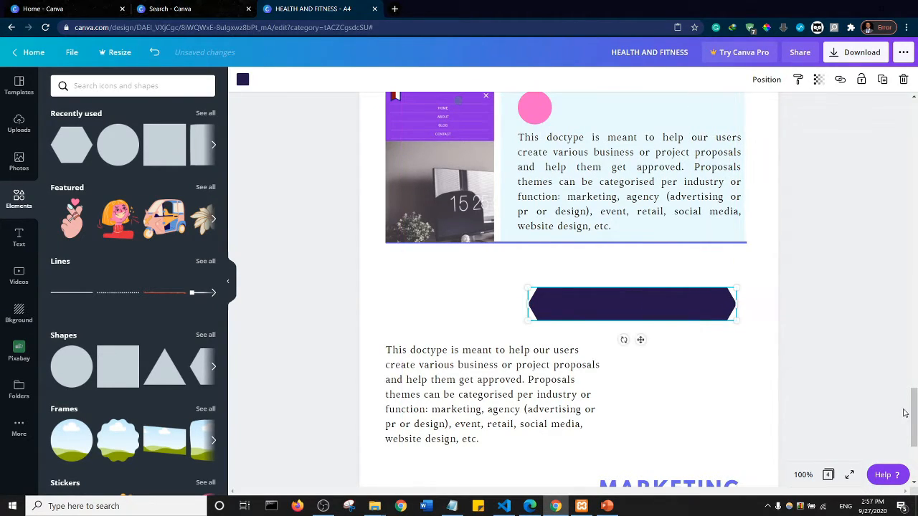
# - Move the flattened hexagon into the light blue rectangle above the paragraph, overlapping the right half of the pink circle
pyautogui.scroll(2, 625, 354)
pyautogui.click(627, 417)
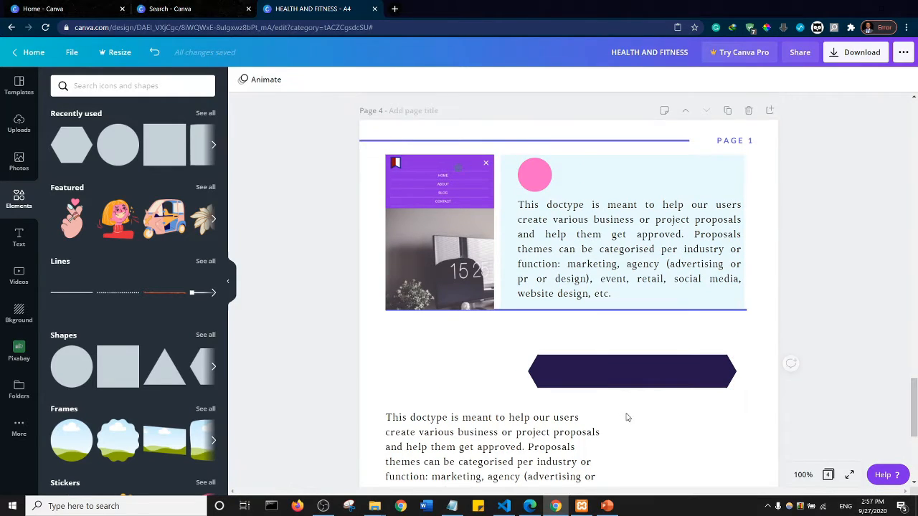
pyautogui.click(633, 377)
pyautogui.moveTo(641, 247); pyautogui.dragTo(636, 188)
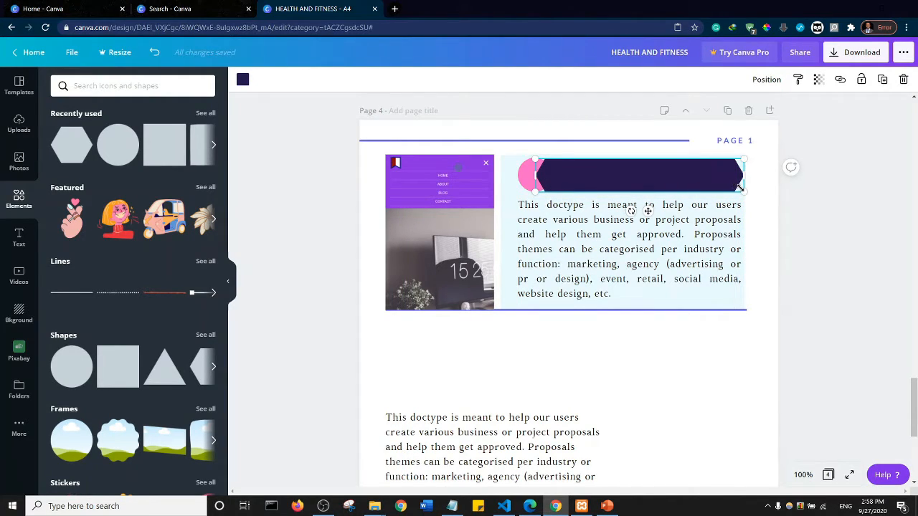
# - Trim the flattened hexagon to about 10.2 wide and recolor it with the circle's pink
pyautogui.moveTo(737, 185)
pyautogui.mouseDown()
pyautogui.moveTo(715, 172)
pyautogui.moveTo(680, 177)
pyautogui.moveTo(734, 176)
pyautogui.mouseUp()
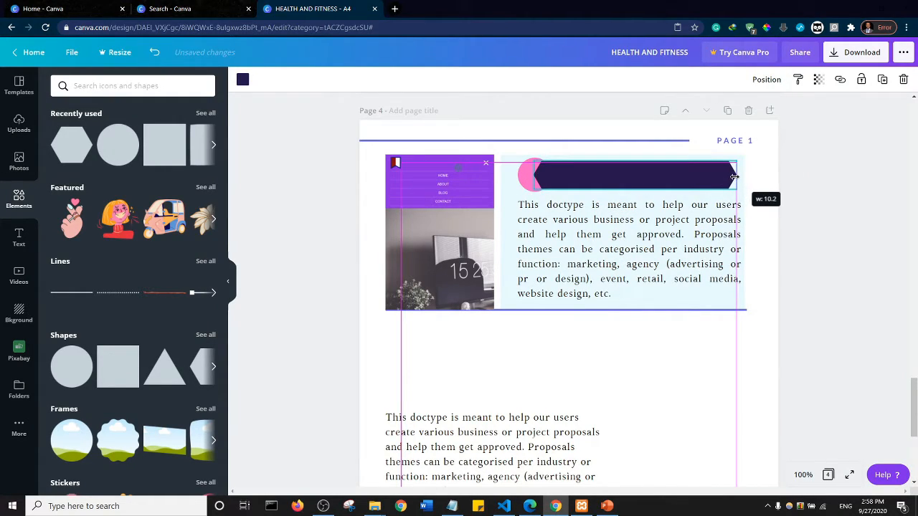
pyautogui.moveTo(630, 185); pyautogui.dragTo(632, 189)
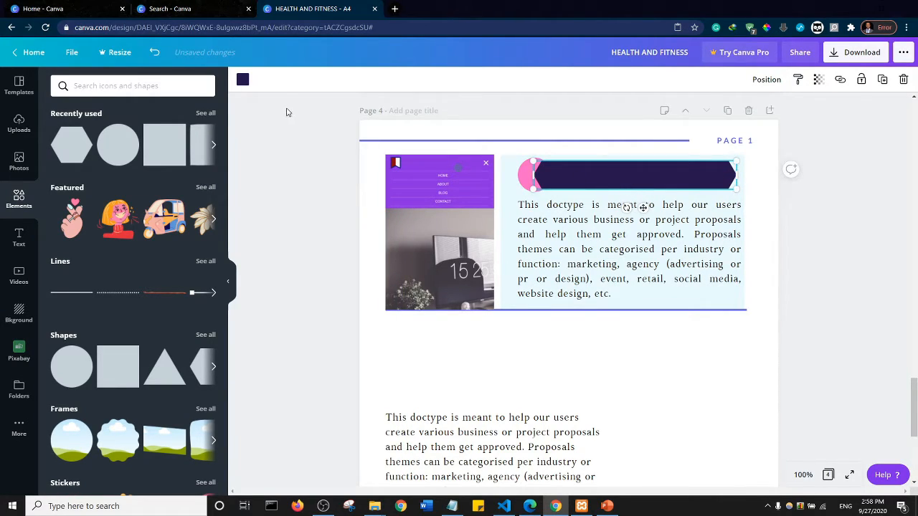
pyautogui.click(245, 81)
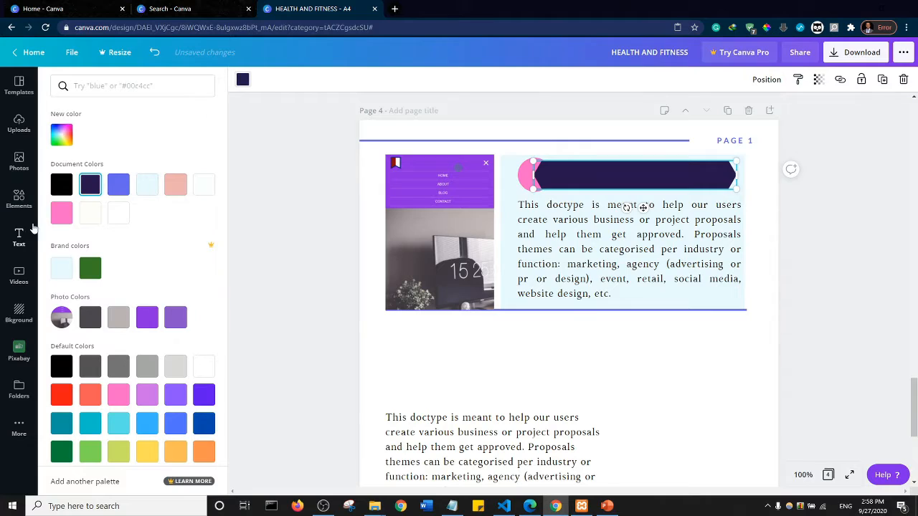
pyautogui.click(61, 213)
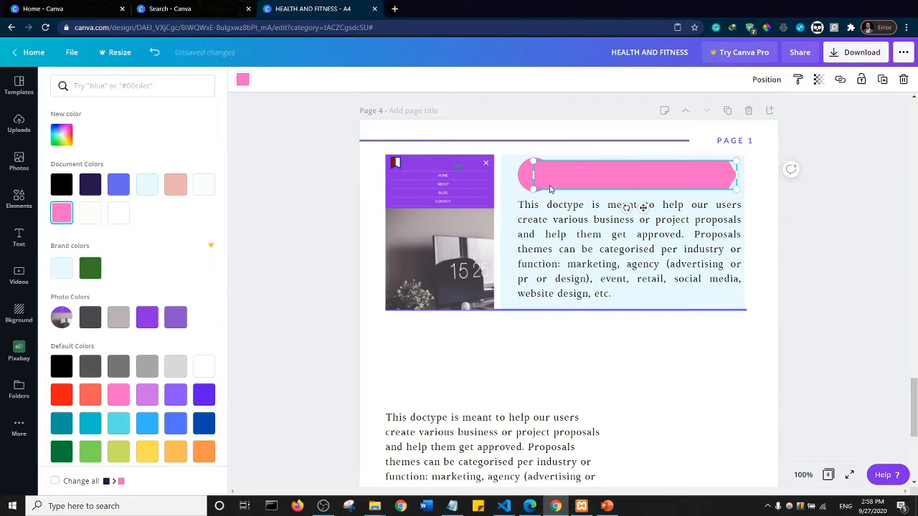
# - Add a subheading reading "STEP 1: EXERCISE" and place it on the pink banner on page 4
pyautogui.click(844, 177)
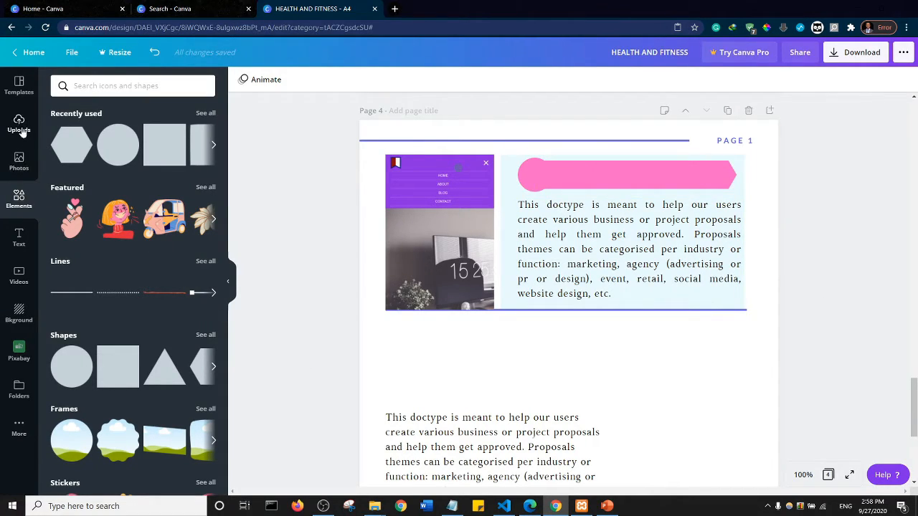
pyautogui.click(19, 237)
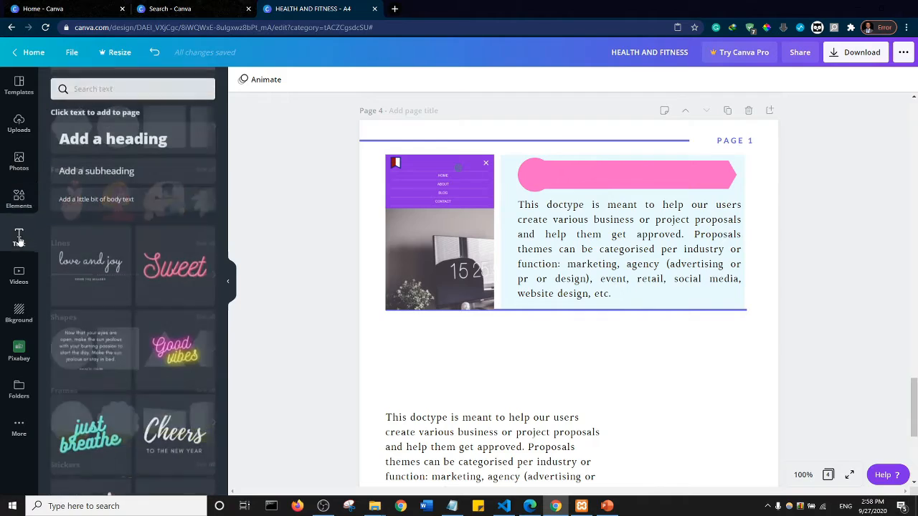
pyautogui.click(109, 166)
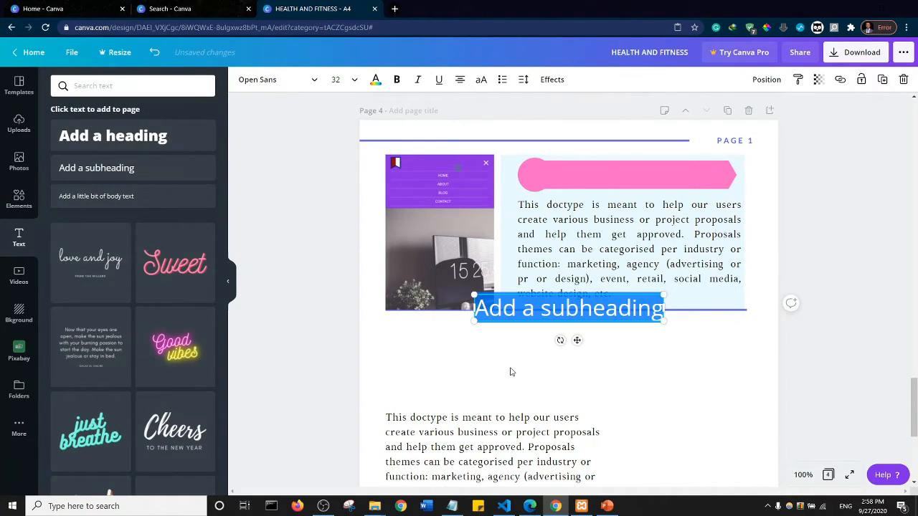
pyautogui.write('STEP 1')
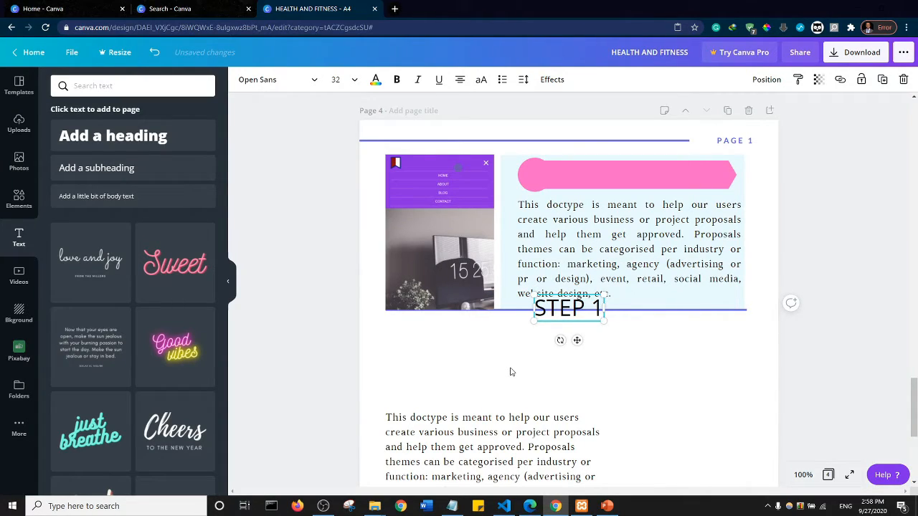
pyautogui.press('BackSpace')
pyautogui.write(':')
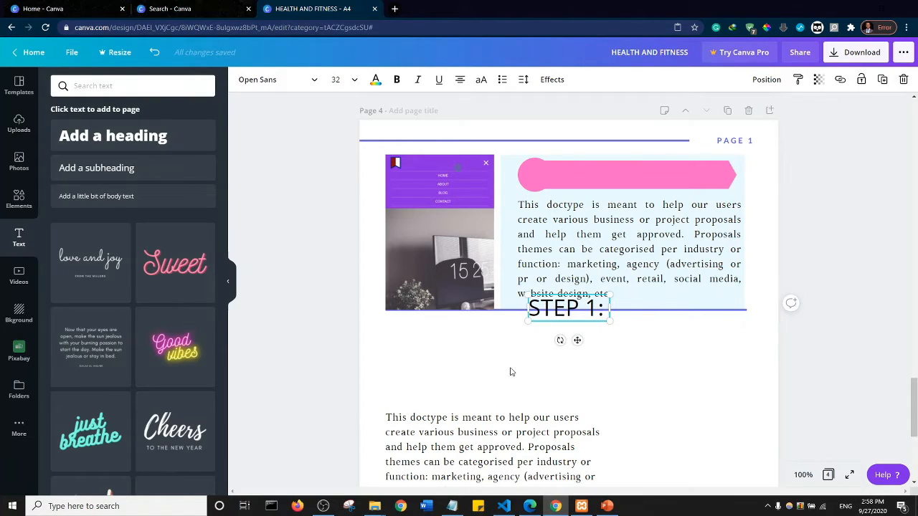
pyautogui.write(' E')
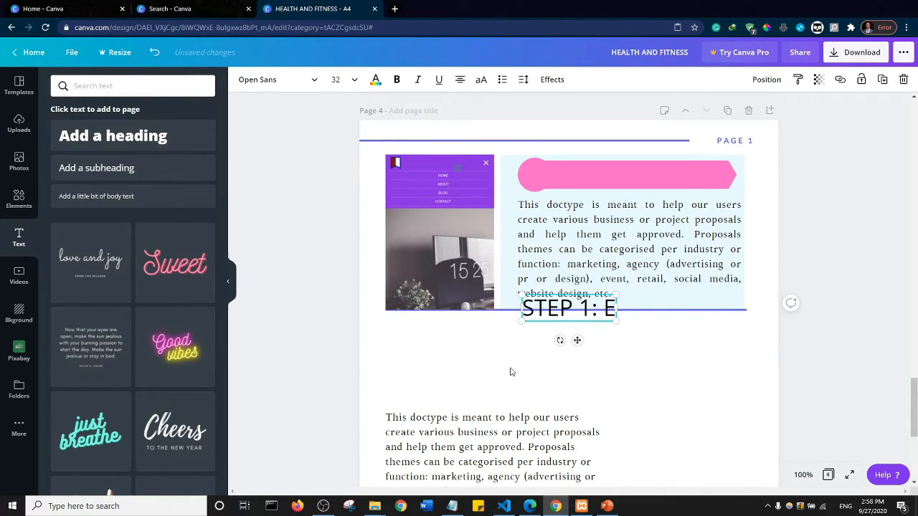
pyautogui.write('XERCIS')
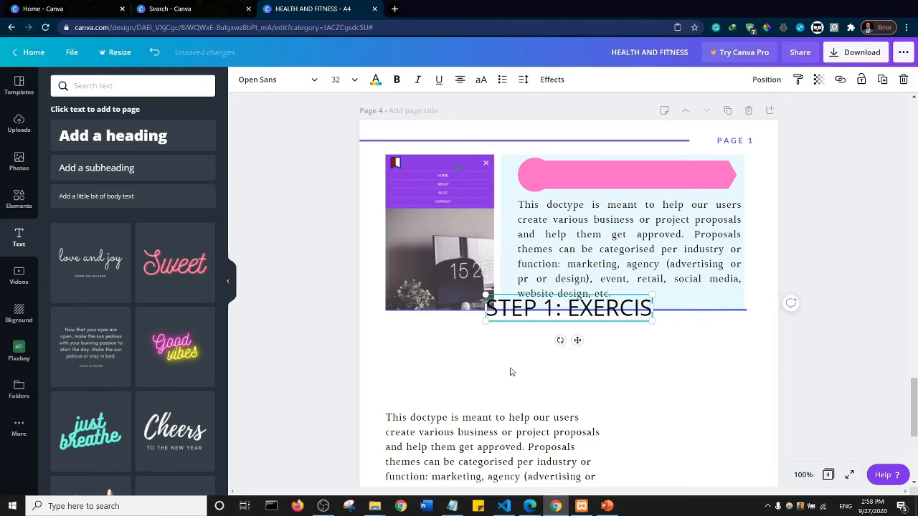
pyautogui.write('E')
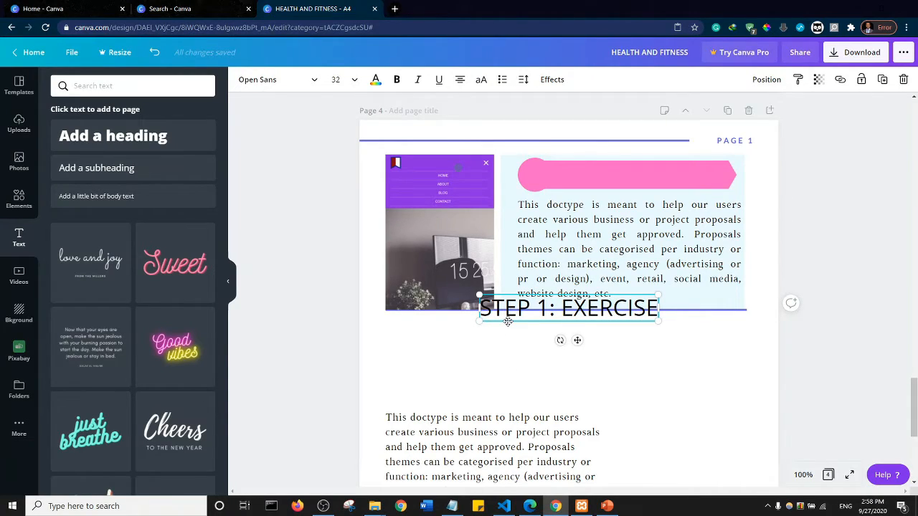
pyautogui.moveTo(533, 270); pyautogui.dragTo(573, 188)
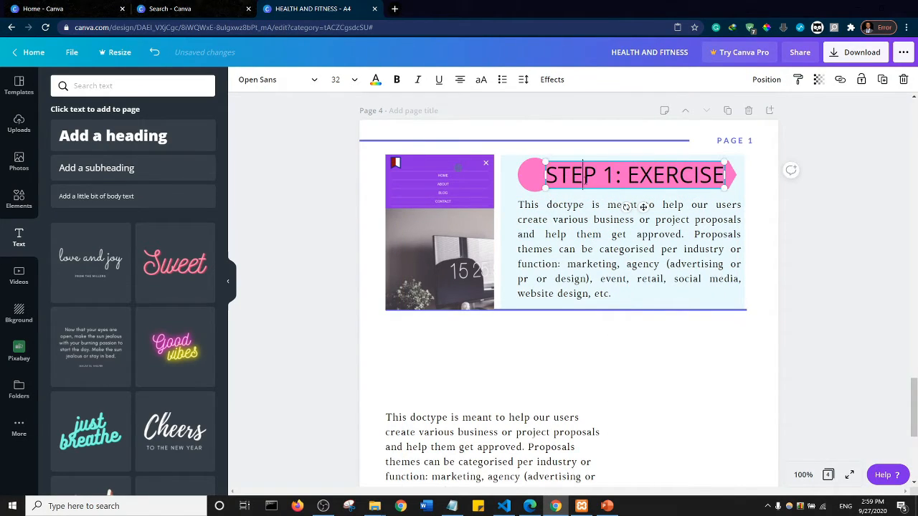
# - Format the STEP 1: EXERCISE title as bold, size 24, in the off-white document color
pyautogui.click(585, 181)
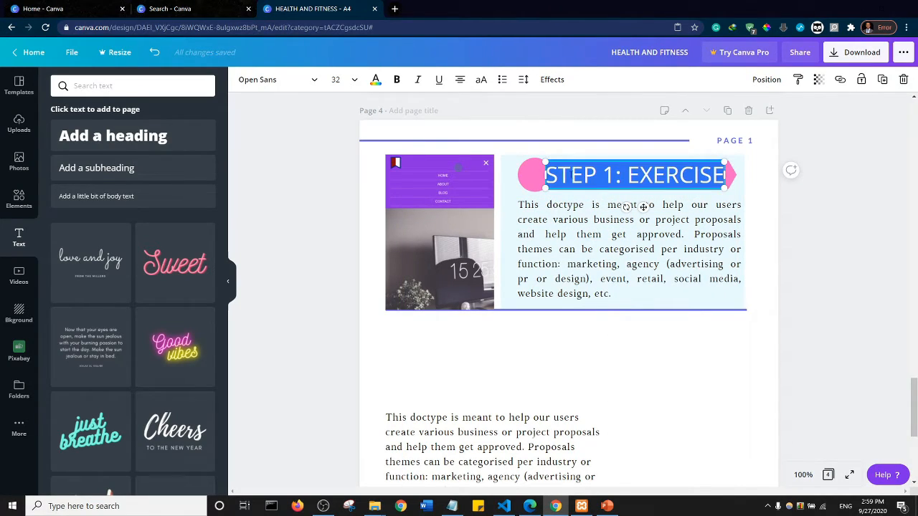
pyautogui.click(354, 81)
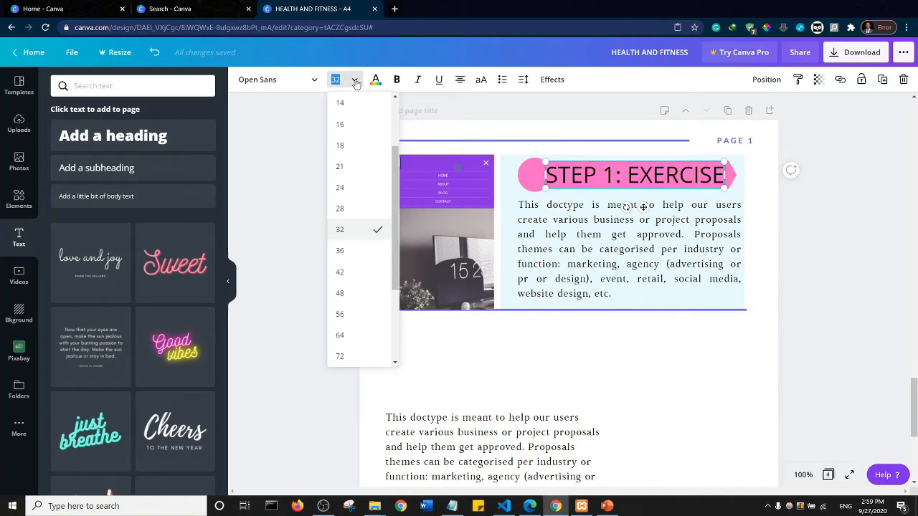
pyautogui.click(342, 208)
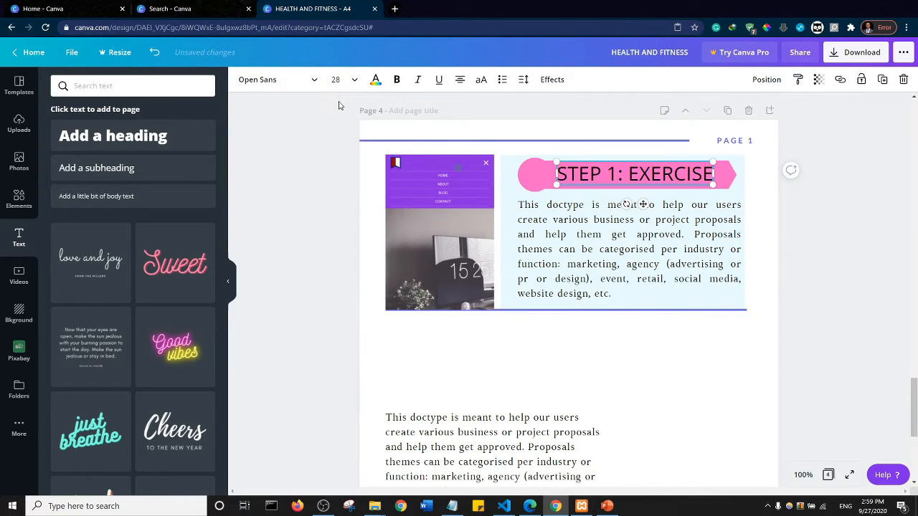
pyautogui.click(354, 80)
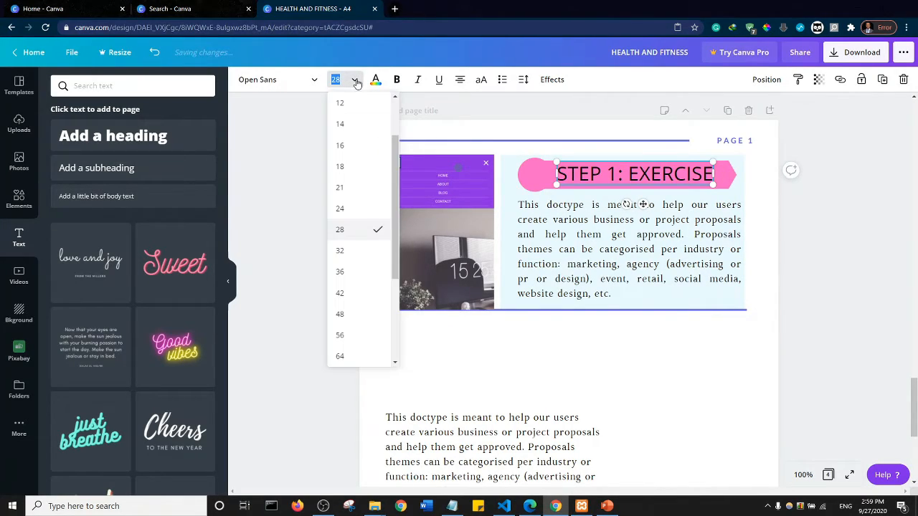
pyautogui.click(342, 208)
pyautogui.click(396, 79)
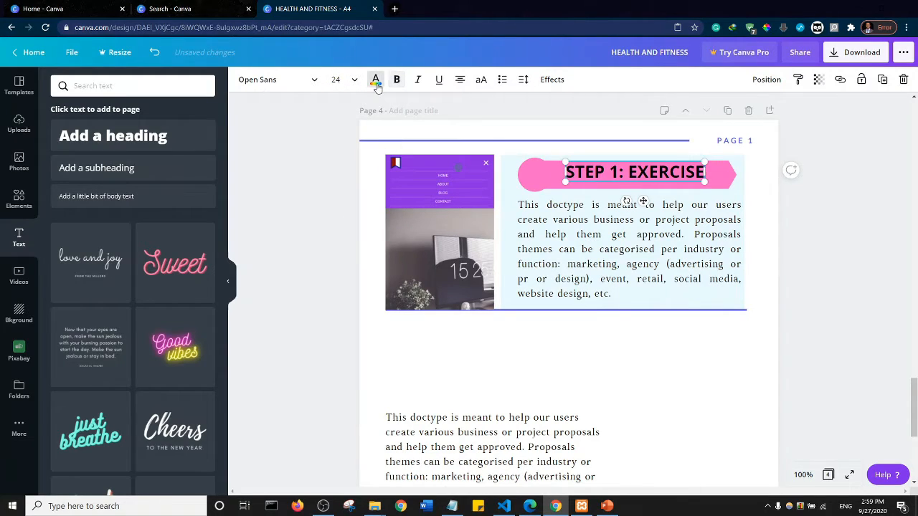
pyautogui.click(375, 81)
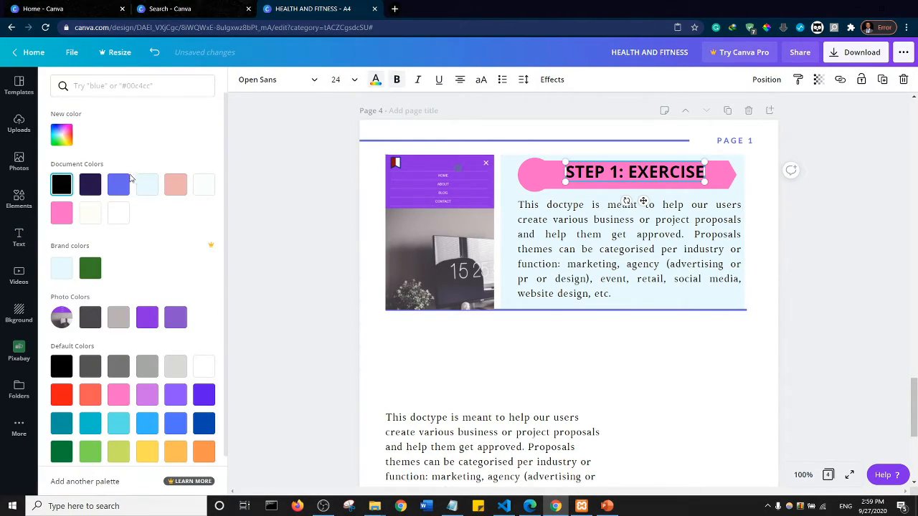
pyautogui.click(89, 212)
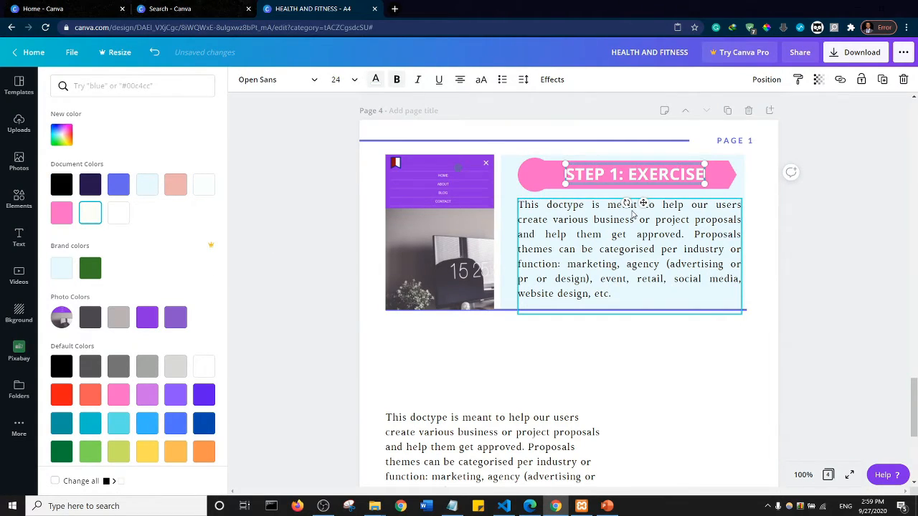
# - Nudge the STEP 1: EXERCISE title left so it starts at the right side of the banner's circle
pyautogui.press('Left')
pyautogui.press('Left')
pyautogui.press('Left')
pyautogui.press('Left')
pyautogui.press('Left')
pyautogui.press('Left')
pyautogui.press('Left')
pyautogui.press('Left')
pyautogui.press('Left')
pyautogui.press('Left')
pyautogui.press('Left')
pyautogui.press('Left')
pyautogui.press('Left')
pyautogui.press('Left')
pyautogui.press('Left')
pyautogui.press('Left')
pyautogui.press('Left')
pyautogui.press('Left')
pyautogui.press('Left')
pyautogui.press('Left')
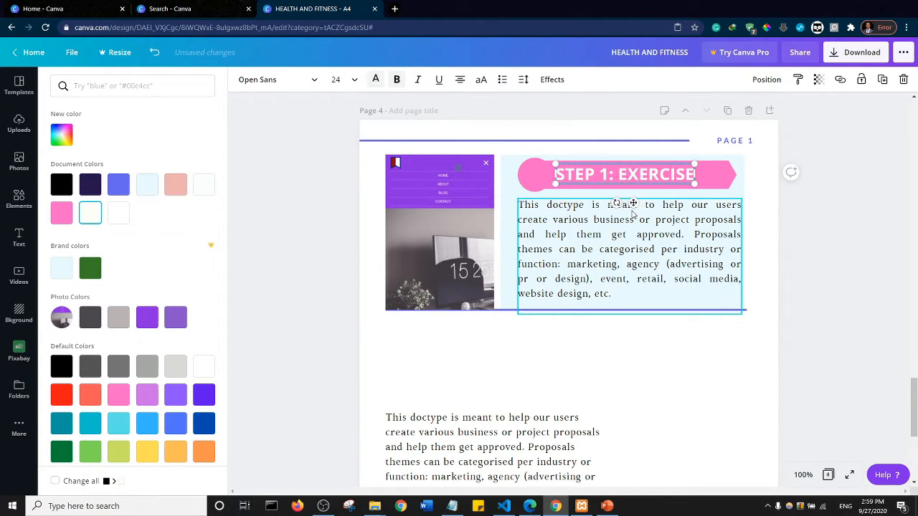
pyautogui.press('Left')
pyautogui.press('Left')
pyautogui.press('Left')
pyautogui.press('Left')
pyautogui.press('Left')
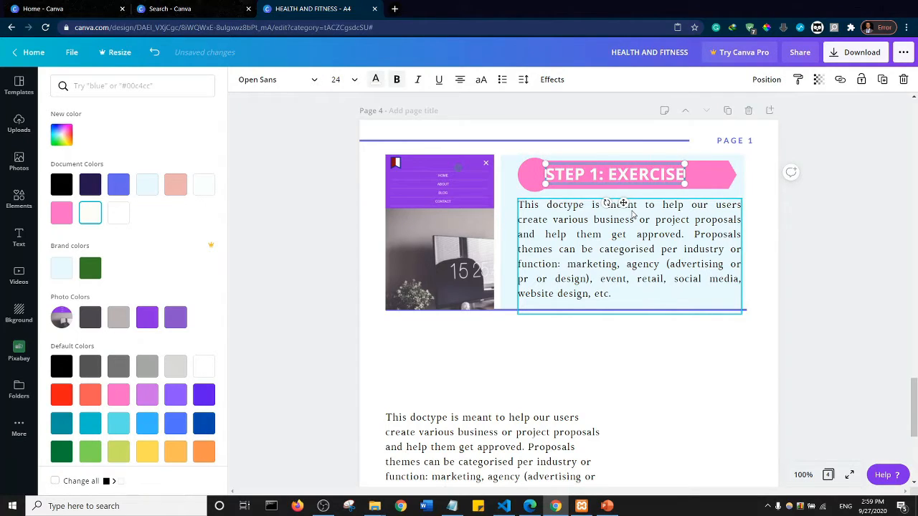
pyautogui.click(322, 269)
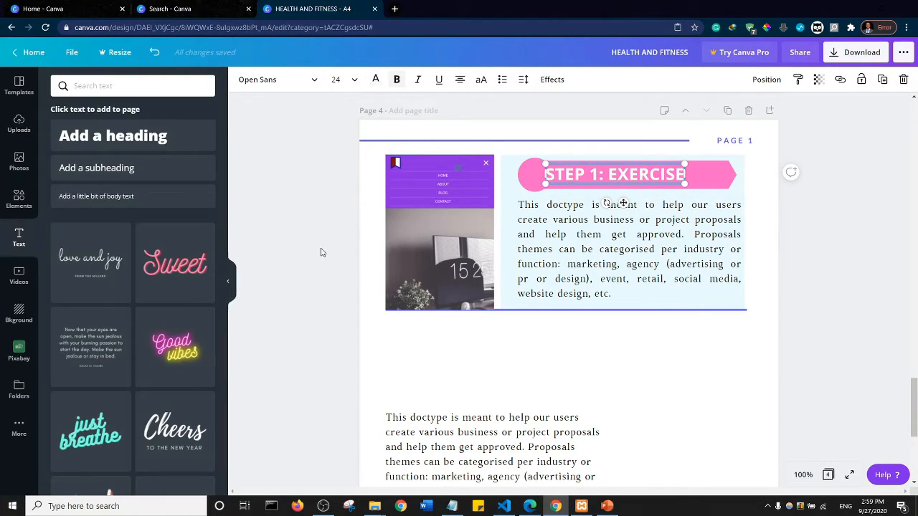
pyautogui.click(322, 253)
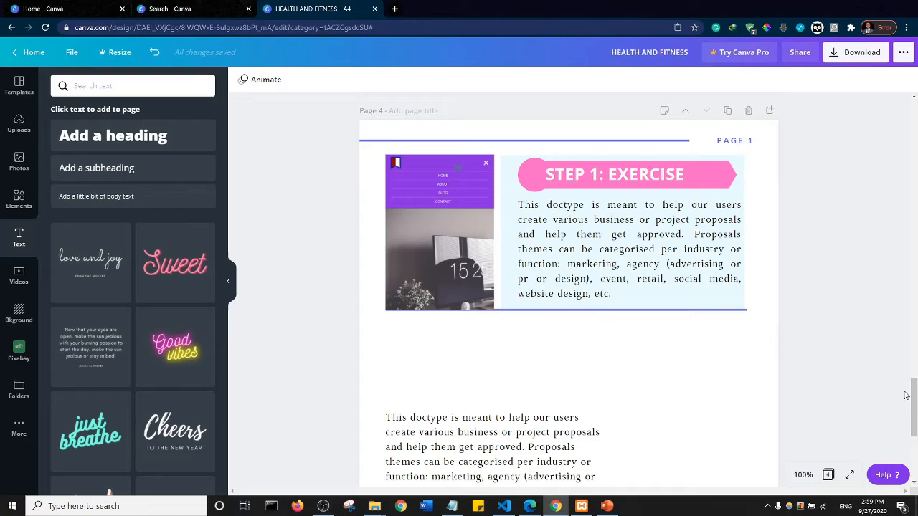
# - Delete the leftover body paragraph and the MARKETING & SALES heading from the lower part of page 4
pyautogui.scroll(-2, 905, 395)
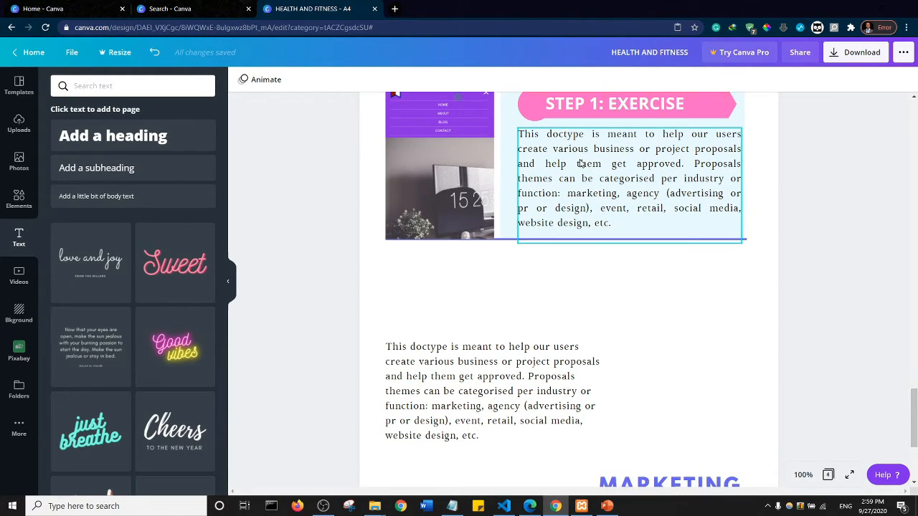
pyautogui.click(503, 371)
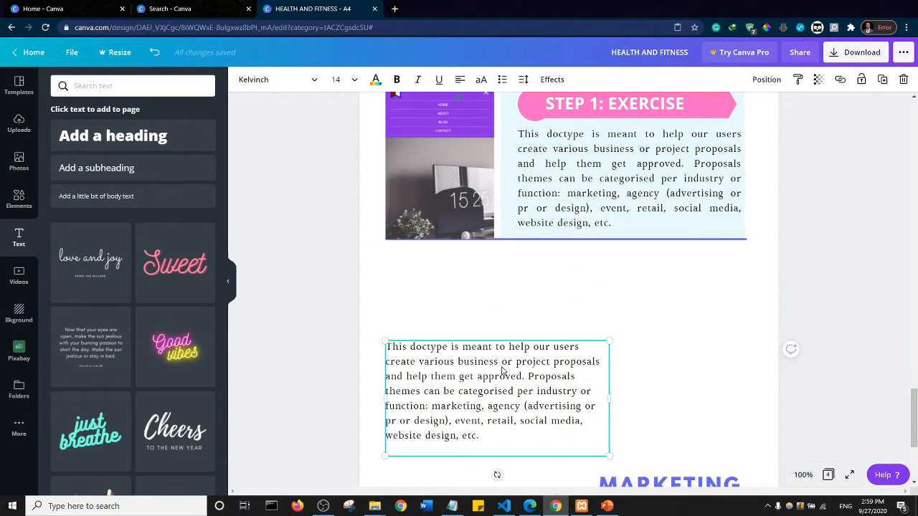
pyautogui.press('Delete')
pyautogui.scroll(-5, 770, 352)
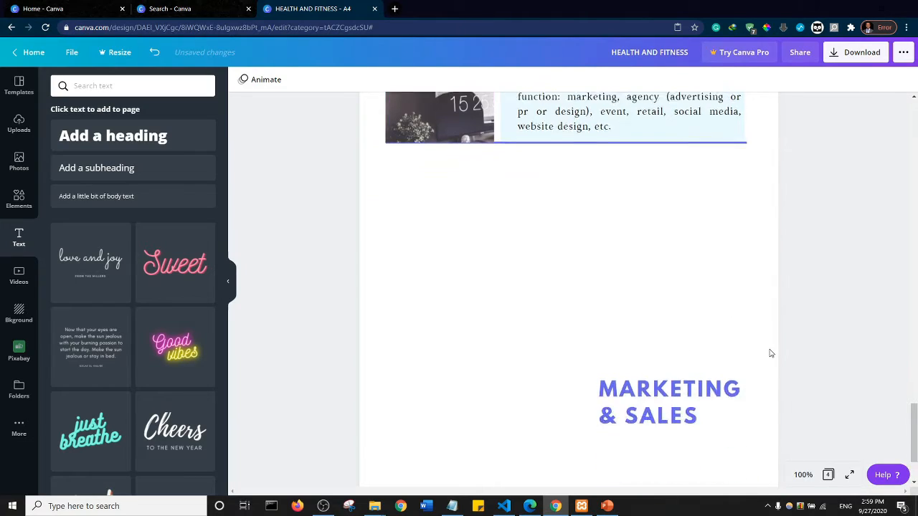
pyautogui.click(656, 285)
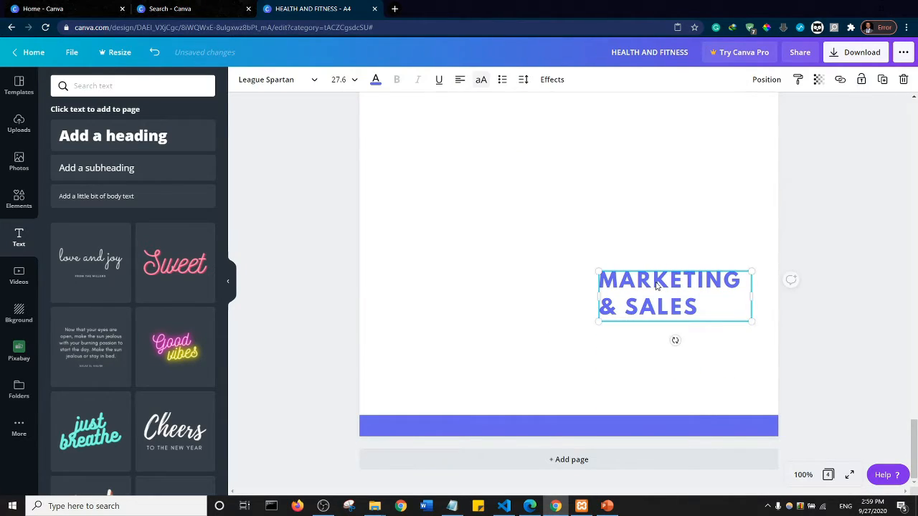
pyautogui.press('Delete')
# - Duplicate the whole STEP 1 section, including image, light blue panel, banner, texts and bottom line, by copying and pasting it on page 4
pyautogui.scroll(10, 901, 426)
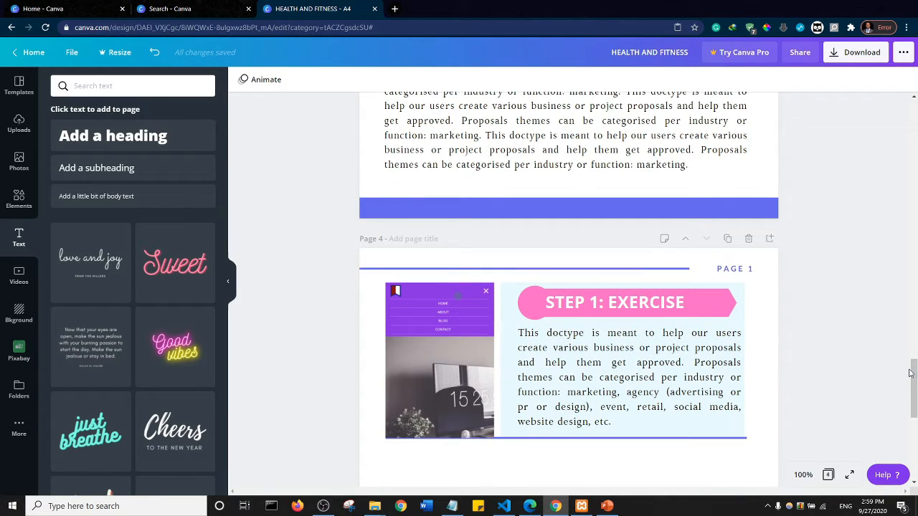
pyautogui.scroll(-2, 623, 269)
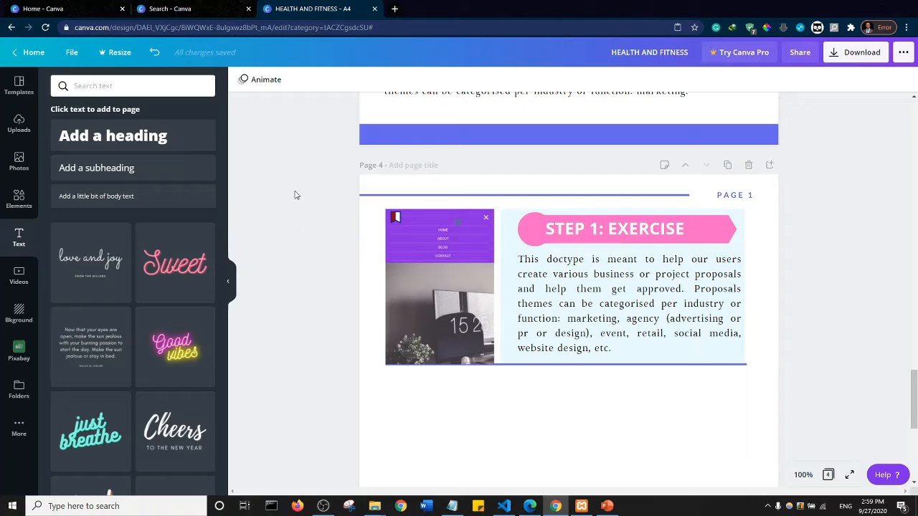
pyautogui.moveTo(289, 213); pyautogui.dragTo(789, 376)
pyautogui.rightClick(525, 271)
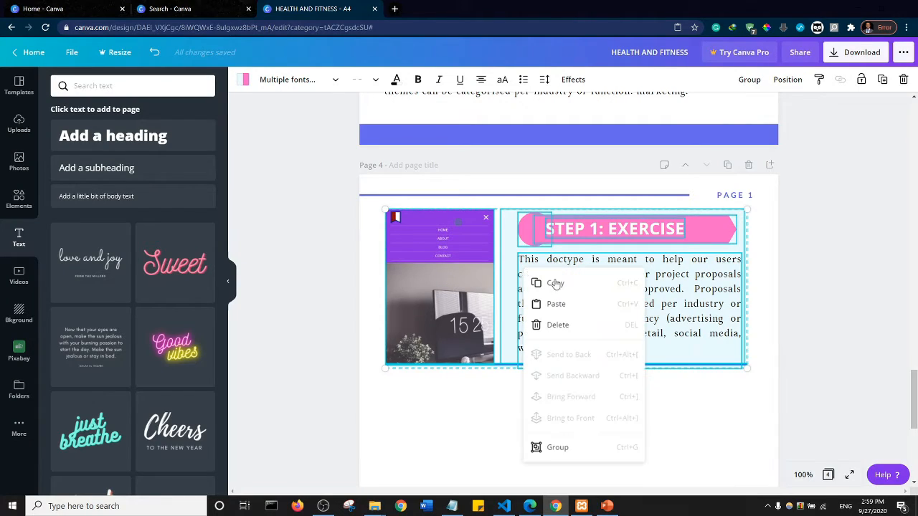
pyautogui.click(548, 286)
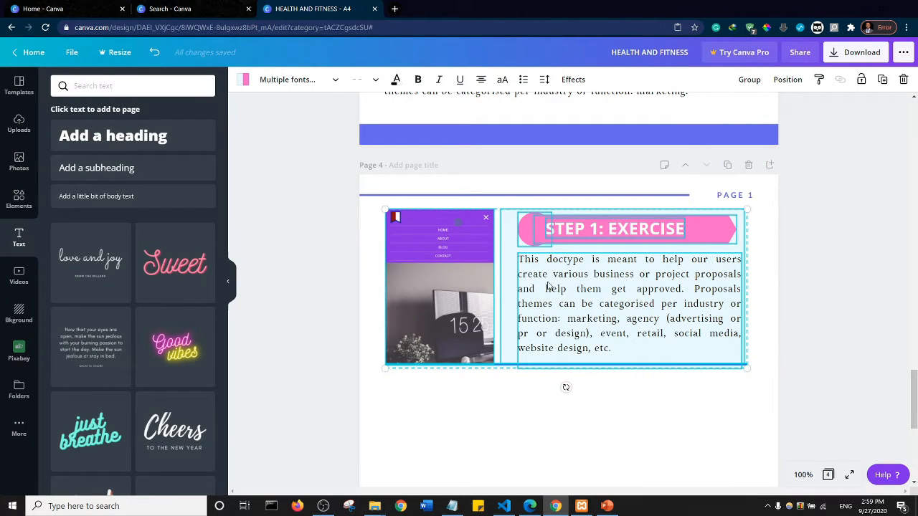
pyautogui.rightClick(516, 398)
pyautogui.click(547, 429)
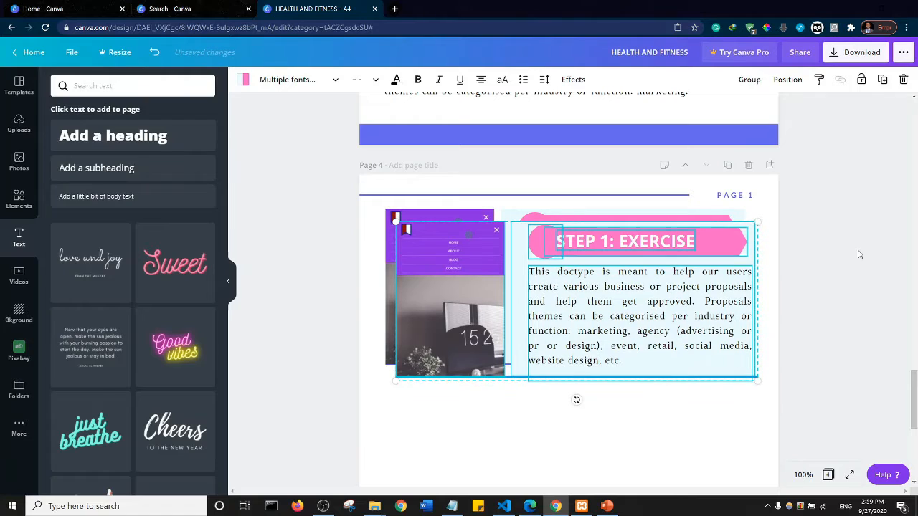
# - Move the pasted STEP 1 section down the page, partly below the original section
pyautogui.hotkey('shift', 'Down')
pyautogui.hotkey('shift', 'Down')
pyautogui.hotkey('shift', 'Down')
pyautogui.hotkey('shift', 'Down')
pyautogui.hotkey('shift', 'Down')
pyautogui.hotkey('shift', 'Down')
pyautogui.hotkey('shift', 'Down')
pyautogui.hotkey('shift', 'Down')
pyautogui.hotkey('shift', 'Down')
pyautogui.hotkey('shift', 'Down')
pyautogui.hotkey('shift', 'Down')
pyautogui.hotkey('shift', 'Down')
pyautogui.hotkey('shift', 'Down')
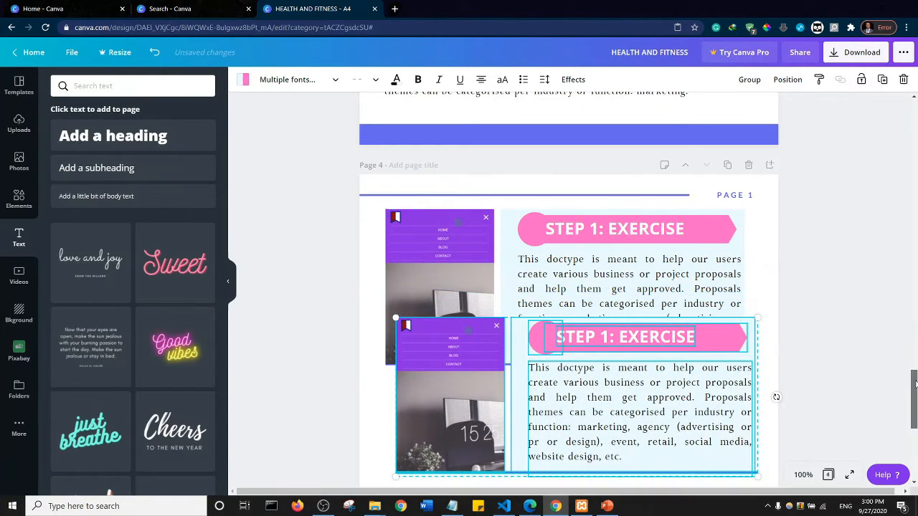
pyautogui.scroll(-2, 911, 365)
pyautogui.click(831, 280)
pyautogui.scroll(-1, 831, 281)
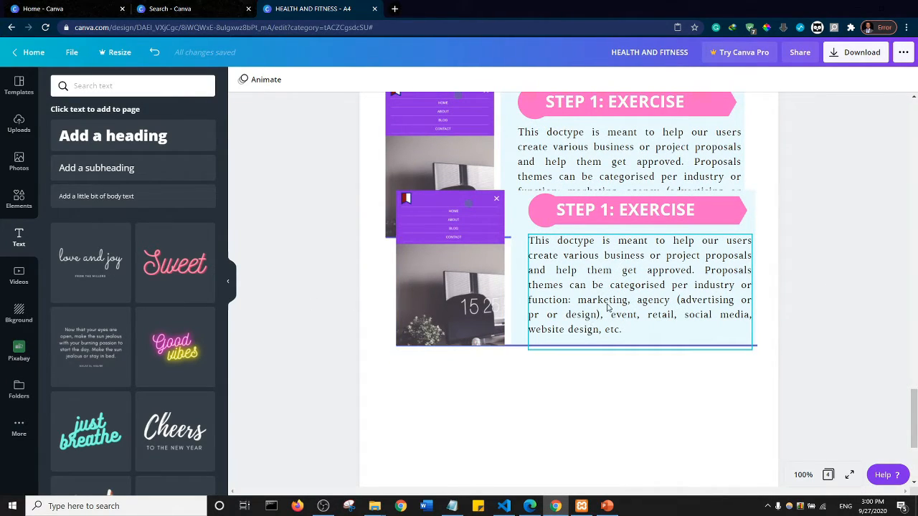
# - Undo the moves of the pasted STEP 1 section and the paste itself, leaving only the original section on page 4
pyautogui.hotkey('ctrl', 'z')
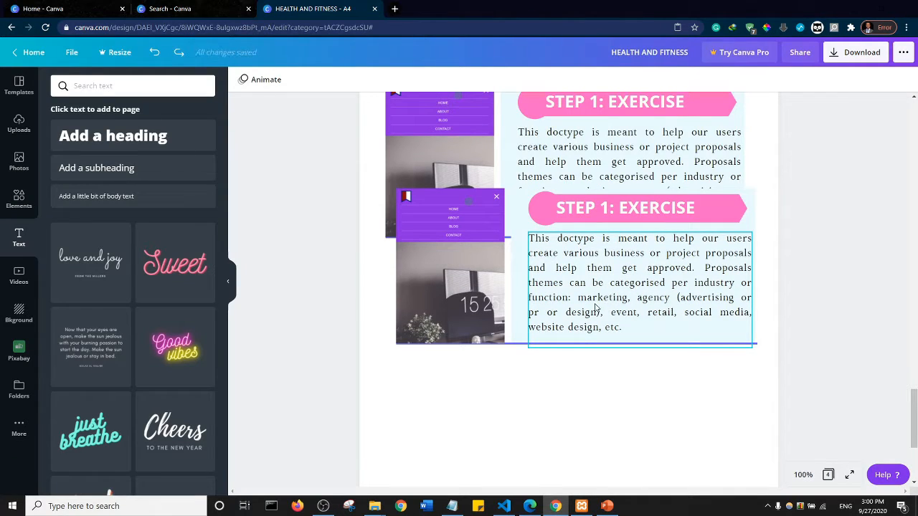
pyautogui.press('Up')
pyautogui.press('Up')
pyautogui.press('Up')
pyautogui.press('Up')
pyautogui.press('Up')
pyautogui.press('Up')
pyautogui.press('Up')
pyautogui.press('Up')
pyautogui.press('Up')
pyautogui.press('Up')
pyautogui.press('Up')
pyautogui.press('Up')
pyautogui.press('Up')
pyautogui.press('Up')
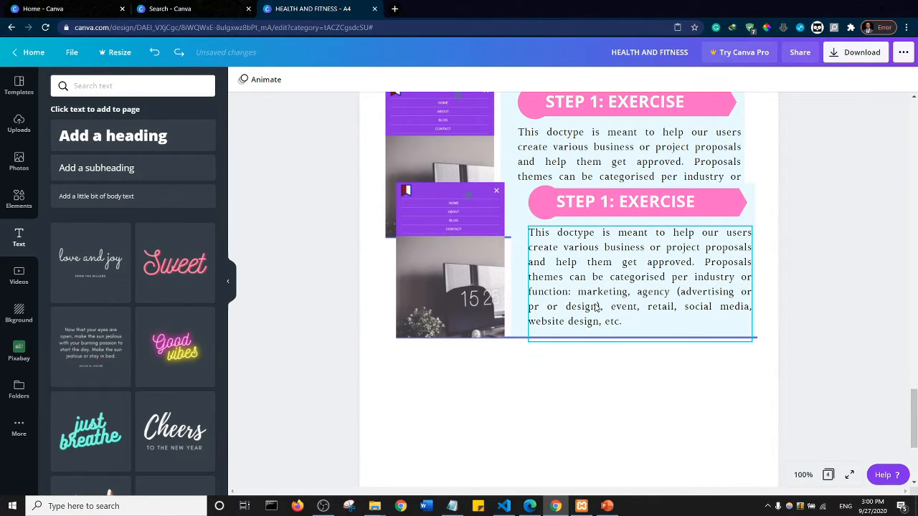
pyautogui.press('Up')
pyautogui.press('Up')
pyautogui.press('Up')
pyautogui.press('Up')
pyautogui.press('Up')
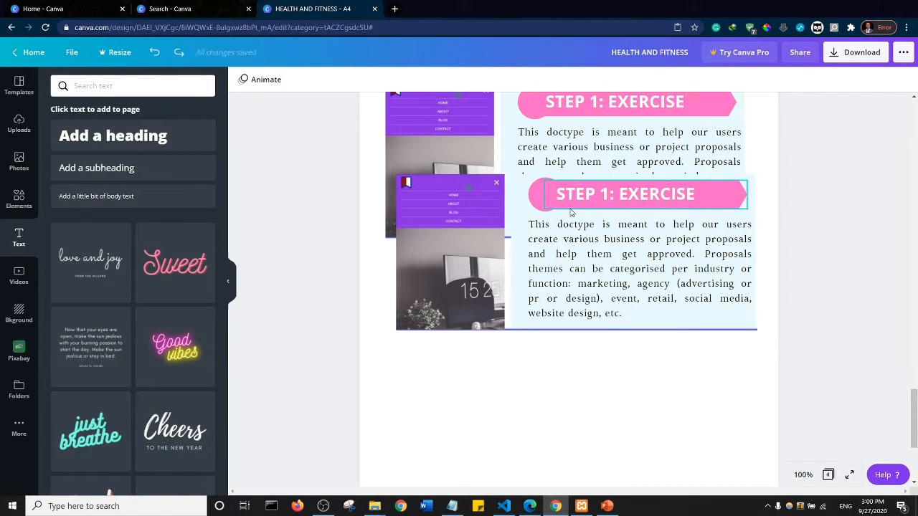
pyautogui.press('Up')
pyautogui.press('Up')
pyautogui.press('Up')
pyautogui.press('Up')
pyautogui.press('Up')
pyautogui.press('Up')
pyautogui.press('Up')
pyautogui.press('Up')
pyautogui.press('Up')
pyautogui.press('Up')
pyautogui.press('Up')
pyautogui.press('Up')
pyautogui.press('Up')
pyautogui.press('Up')
pyautogui.press('Up')
pyautogui.press('Up')
pyautogui.press('Up')
pyautogui.press('Up')
pyautogui.press('Up')
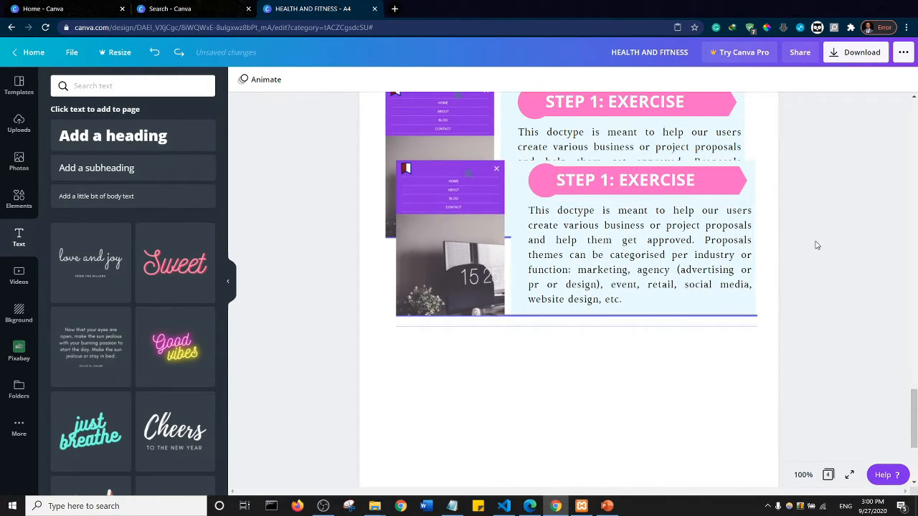
pyautogui.scroll(3, 815, 245)
pyautogui.scroll(2, 815, 245)
pyautogui.press('Up')
pyautogui.press('Up')
pyautogui.press('Up')
pyautogui.press('Up')
pyautogui.press('Up')
pyautogui.press('Up')
pyautogui.press('Up')
pyautogui.press('Up')
pyautogui.press('Up')
pyautogui.press('Up')
pyautogui.press('Up')
pyautogui.press('Up')
pyautogui.press('Up')
pyautogui.press('Up')
pyautogui.press('Up')
pyautogui.press('Up')
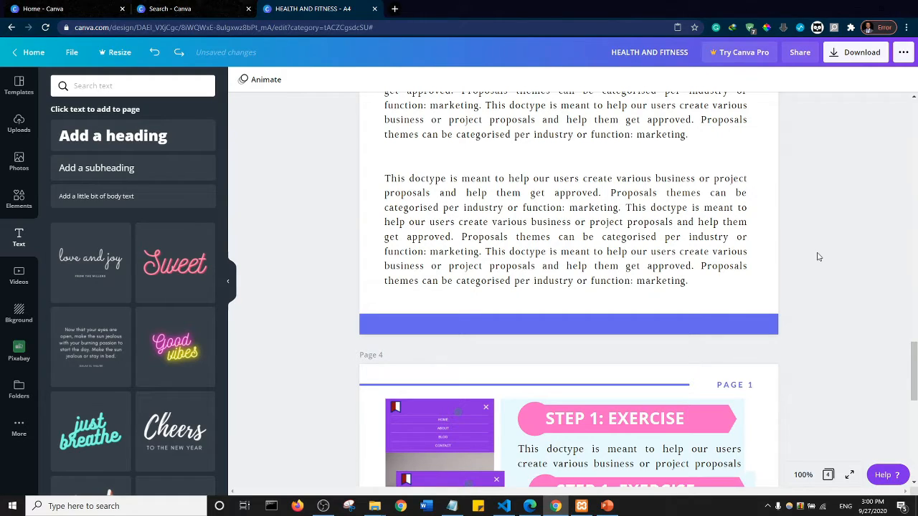
pyautogui.press('Up')
pyautogui.press('Up')
pyautogui.press('Up')
pyautogui.press('Up')
pyautogui.press('Up')
pyautogui.press('Up')
pyautogui.press('Up')
pyautogui.press('Up')
pyautogui.press('Up')
pyautogui.press('Up')
pyautogui.press('Up')
pyautogui.press('Up')
pyautogui.press('Up')
pyautogui.press('Up')
pyautogui.press('Up')
pyautogui.press('Up')
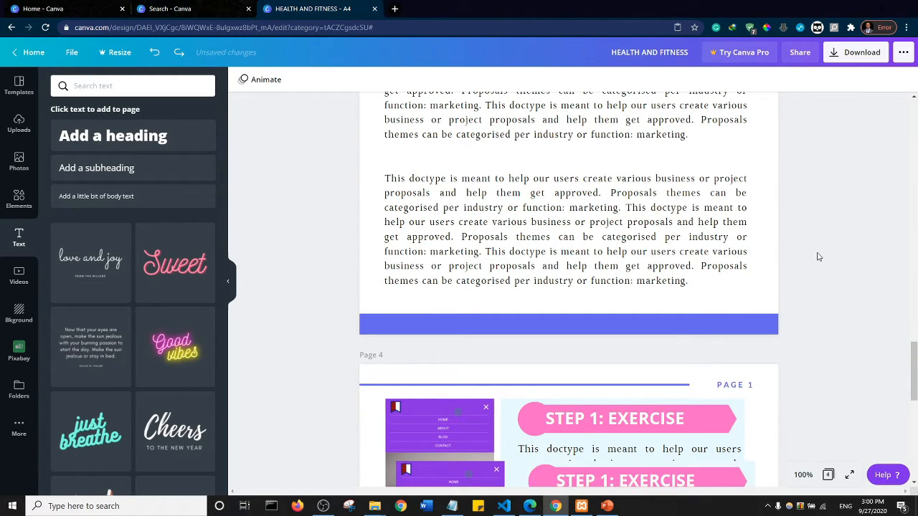
pyautogui.press('Up')
pyautogui.press('Up')
pyautogui.press('Up')
pyautogui.press('Up')
pyautogui.press('Up')
pyautogui.press('Up')
pyautogui.press('Up')
pyautogui.press('Up')
pyautogui.press('Up')
pyautogui.press('Up')
pyautogui.press('Up')
pyautogui.press('Up')
pyautogui.press('Up')
pyautogui.press('Up')
pyautogui.press('Up')
pyautogui.press('Up')
pyautogui.press('Up')
pyautogui.press('Up')
pyautogui.press('Up')
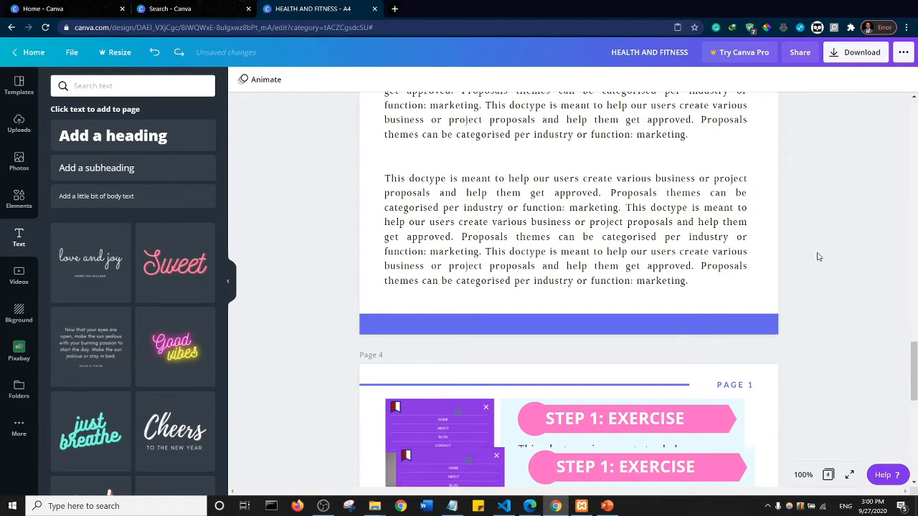
pyautogui.press('Up')
pyautogui.press('Up')
pyautogui.press('Up')
pyautogui.press('Up')
pyautogui.press('Up')
pyautogui.press('Up')
pyautogui.press('Up')
pyautogui.press('Up')
pyautogui.press('Up')
pyautogui.press('Up')
pyautogui.press('Up')
pyautogui.press('Up')
pyautogui.press('Up')
pyautogui.press('Up')
pyautogui.press('Up')
pyautogui.press('Up')
pyautogui.press('Up')
pyautogui.press('Up')
pyautogui.press('Up')
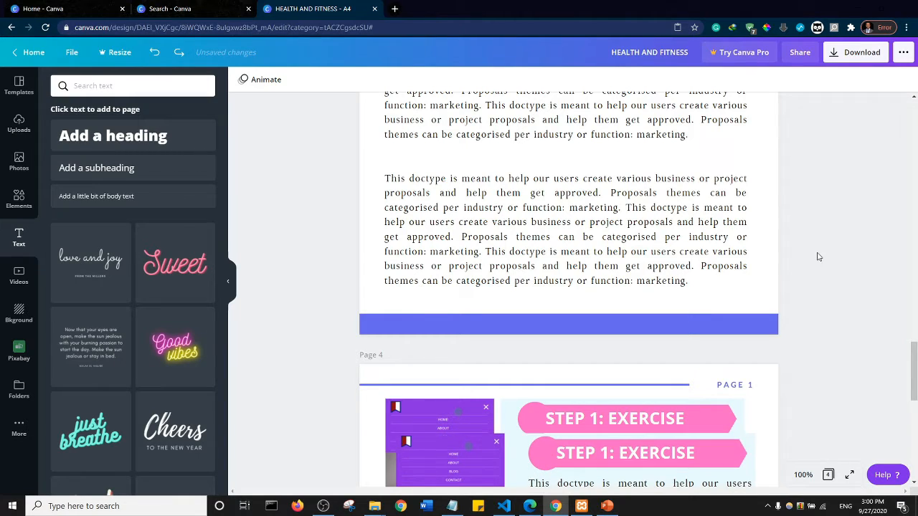
pyautogui.press('Up')
pyautogui.press('Up')
pyautogui.press('Up')
pyautogui.press('Up')
pyautogui.press('Up')
pyautogui.press('Up')
pyautogui.press('Up')
pyautogui.press('Up')
pyautogui.press('Up')
pyautogui.press('Up')
pyautogui.press('Up')
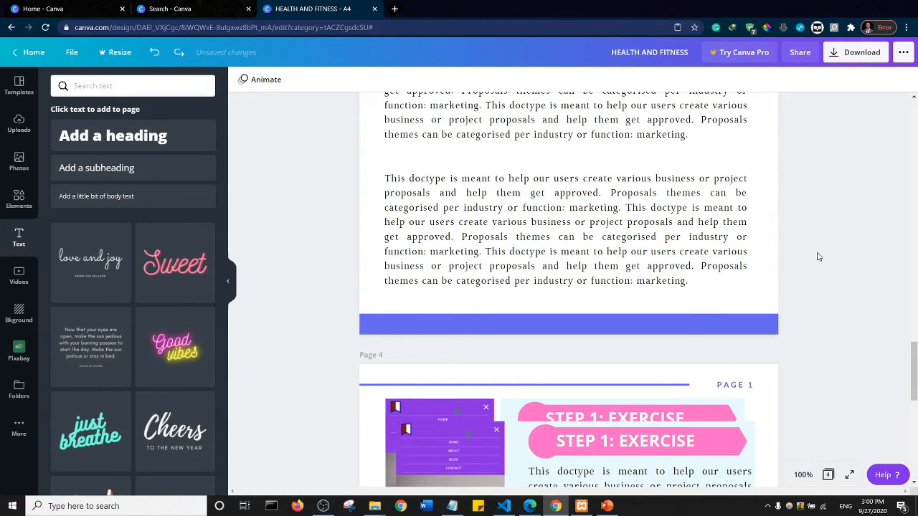
pyautogui.press('Up')
pyautogui.press('Up')
pyautogui.press('Up')
pyautogui.press('Up')
pyautogui.press('Up')
pyautogui.press('Up')
pyautogui.press('Up')
pyautogui.press('Up')
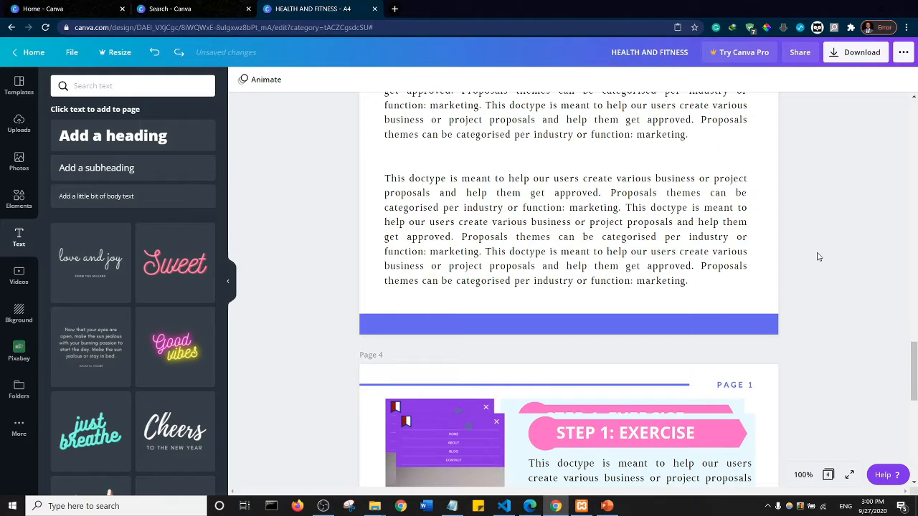
pyautogui.hotkey('ctrl', 'z')
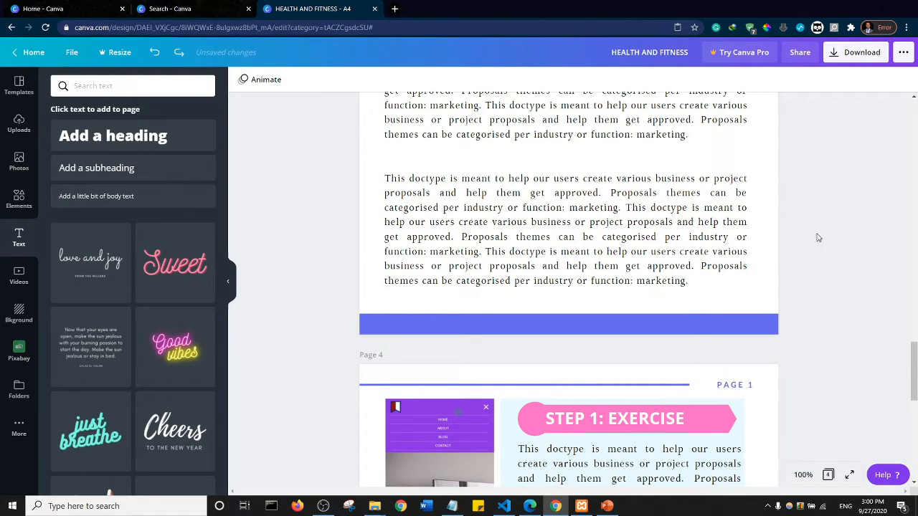
# - Copy all elements of the STEP 1 section, without the bottom margin space, and paste a duplicate on page 4
pyautogui.moveTo(913, 366); pyautogui.dragTo(915, 390)
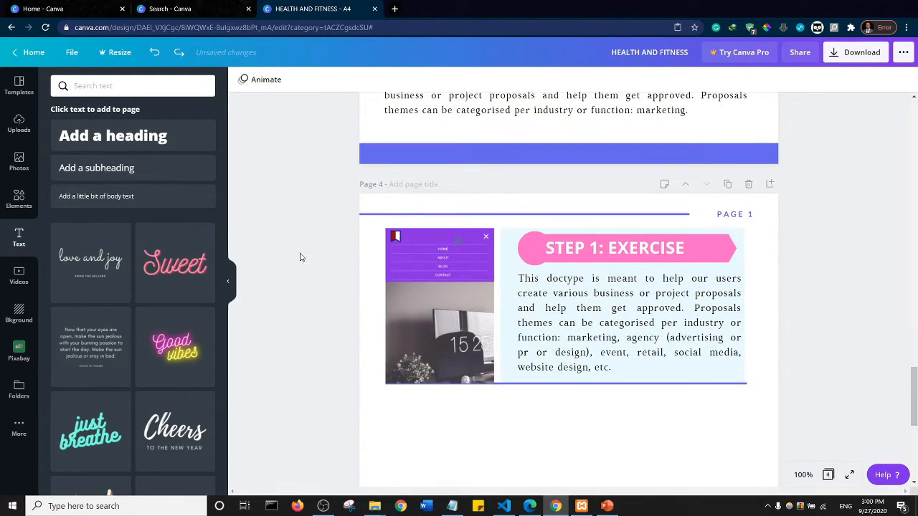
pyautogui.moveTo(300, 234); pyautogui.dragTo(794, 391)
pyautogui.rightClick(540, 268)
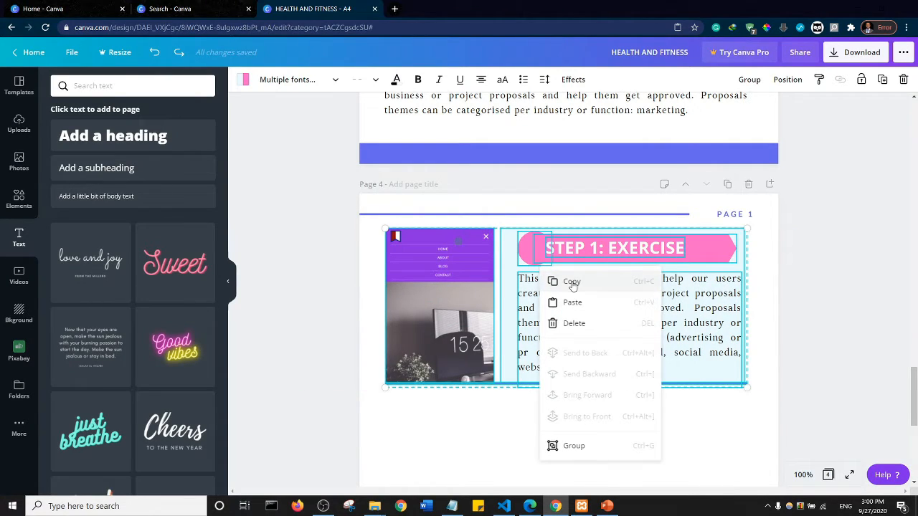
pyautogui.click(556, 282)
pyautogui.click(484, 413)
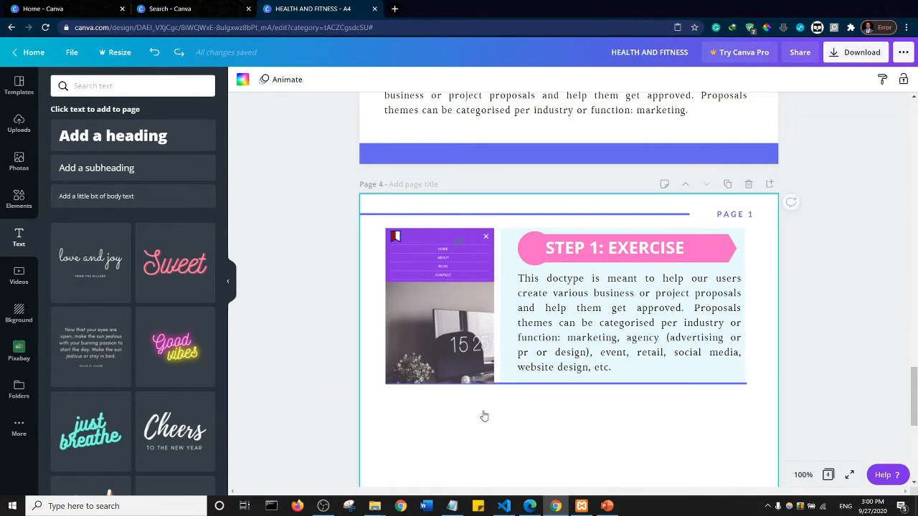
pyautogui.rightClick(484, 413)
pyautogui.click(523, 428)
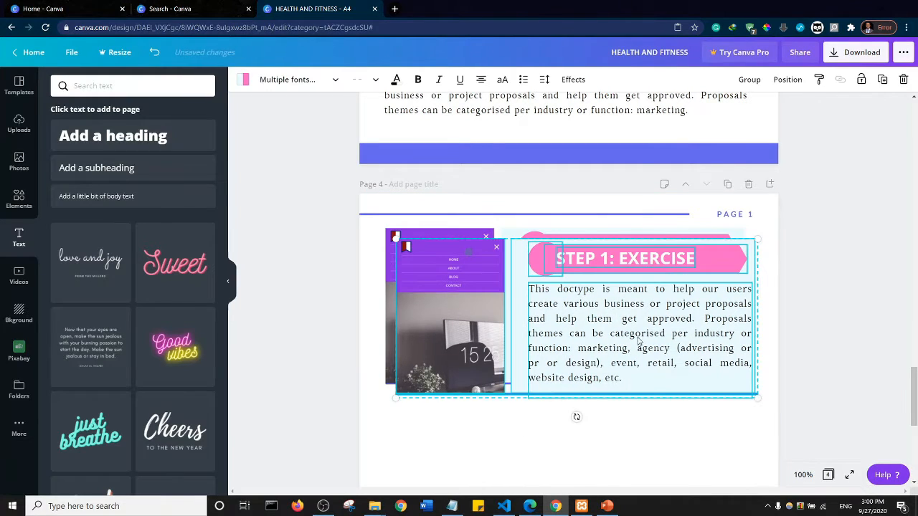
# - Move the pasted section straight below the original, leaving a small gap and aligning both sections' left edges
pyautogui.press('Down')
pyautogui.press('Down')
pyautogui.press('Down')
pyautogui.press('Down')
pyautogui.press('Down')
pyautogui.press('Down')
pyautogui.press('Down')
pyautogui.press('Down')
pyautogui.press('Down')
pyautogui.press('Down')
pyautogui.press('Down')
pyautogui.press('Down')
pyautogui.press('Down')
pyautogui.press('Down')
pyautogui.press('Down')
pyautogui.press('Down')
pyautogui.press('Down')
pyautogui.press('Down')
pyautogui.press('Down')
pyautogui.press('Down')
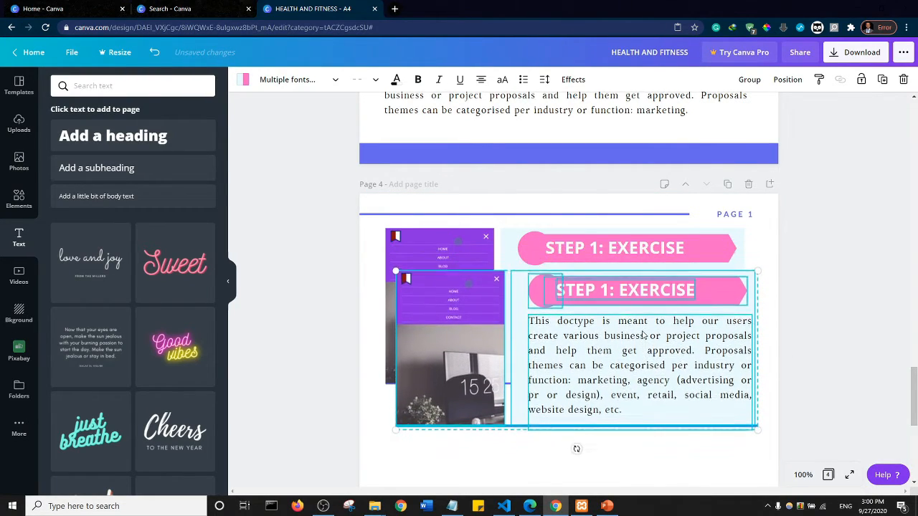
pyautogui.press('Down')
pyautogui.press('Down')
pyautogui.press('Down')
pyautogui.press('Down')
pyautogui.press('Down')
pyautogui.press('Down')
pyautogui.press('Down')
pyautogui.press('Down')
pyautogui.press('Down')
pyautogui.press('Down')
pyautogui.press('Down')
pyautogui.press('Down')
pyautogui.press('Down')
pyautogui.press('Down')
pyautogui.press('Down')
pyautogui.press('Down')
pyautogui.press('Down')
pyautogui.press('Down')
pyautogui.press('Down')
pyautogui.press('Down')
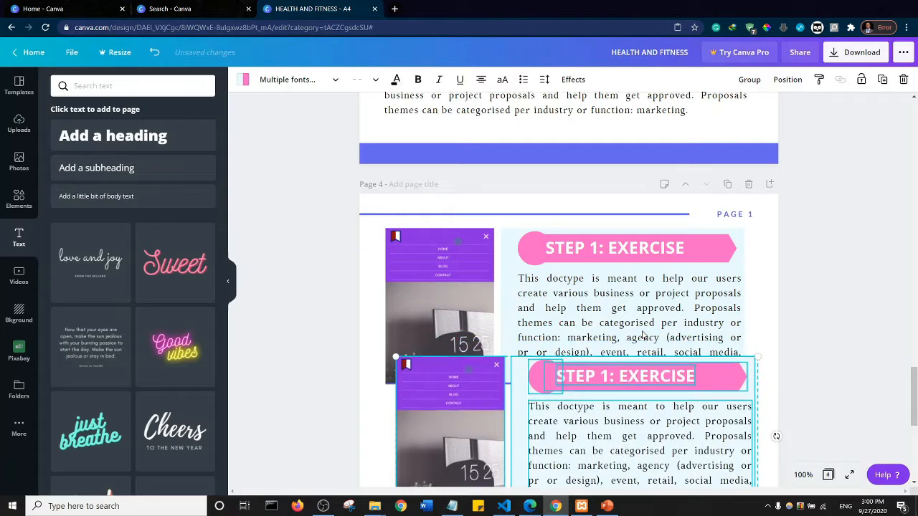
pyautogui.press('Left')
pyautogui.press('Left')
pyautogui.press('Left')
pyautogui.press('Left')
pyautogui.press('Left')
pyautogui.press('Left')
pyautogui.press('Left')
pyautogui.press('Left')
pyautogui.press('Left')
pyautogui.press('Left')
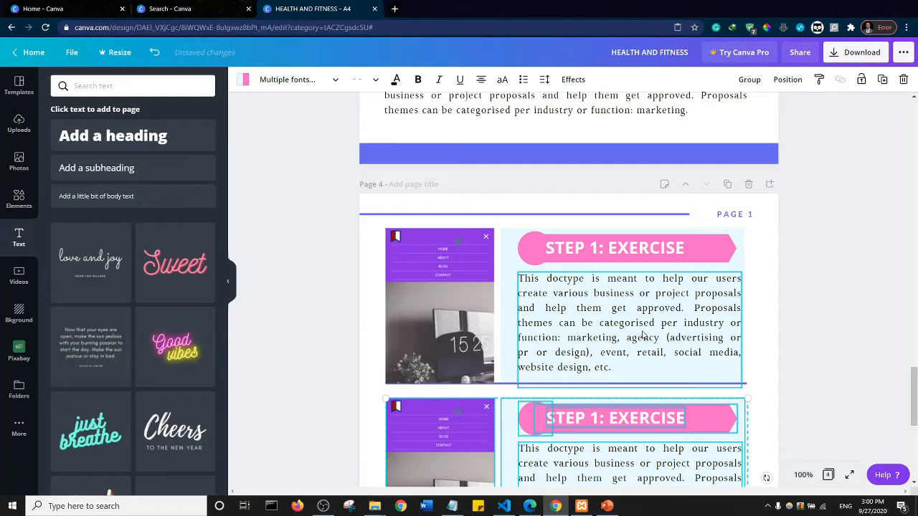
pyautogui.click(833, 345)
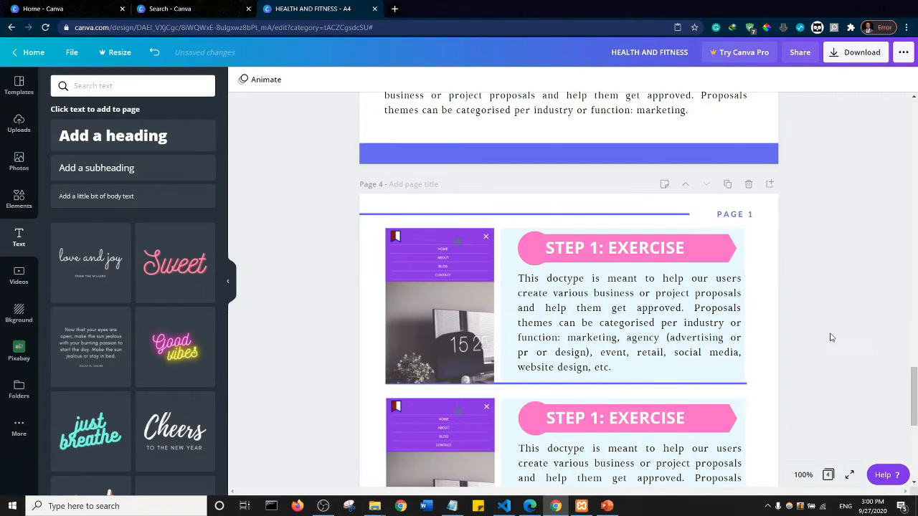
pyautogui.moveTo(905, 387); pyautogui.dragTo(901, 411)
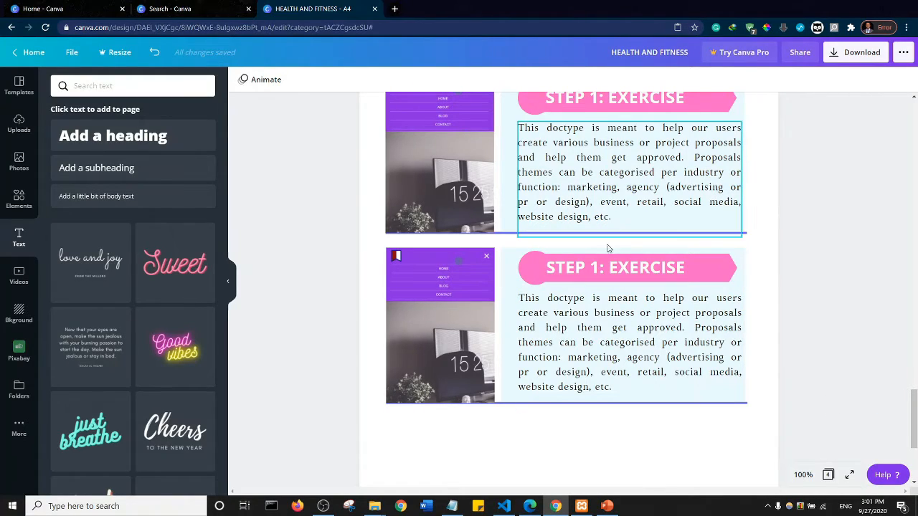
pyautogui.click(444, 306)
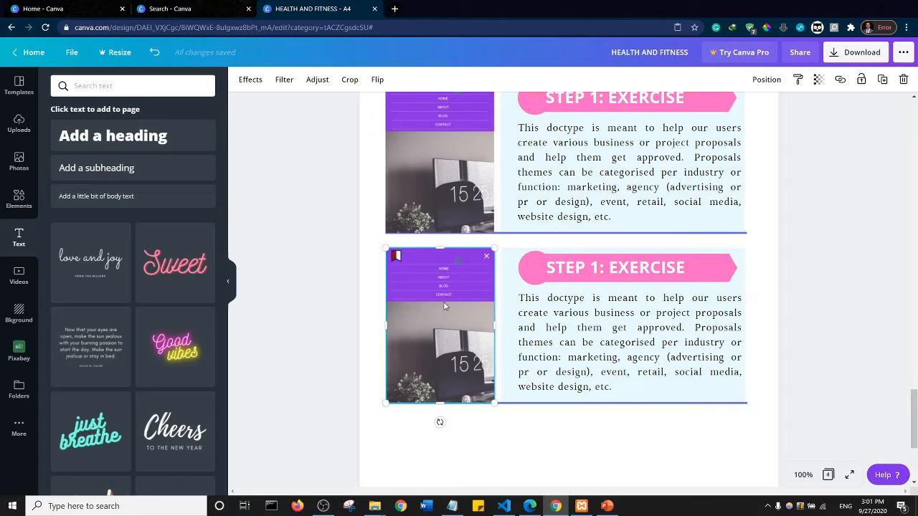
pyautogui.press('Delete')
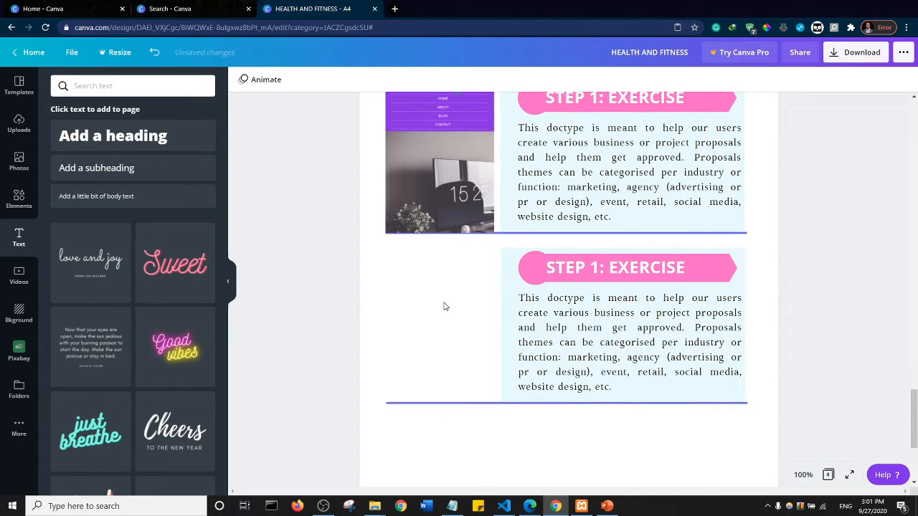
pyautogui.hotkey('ctrl', 'z')
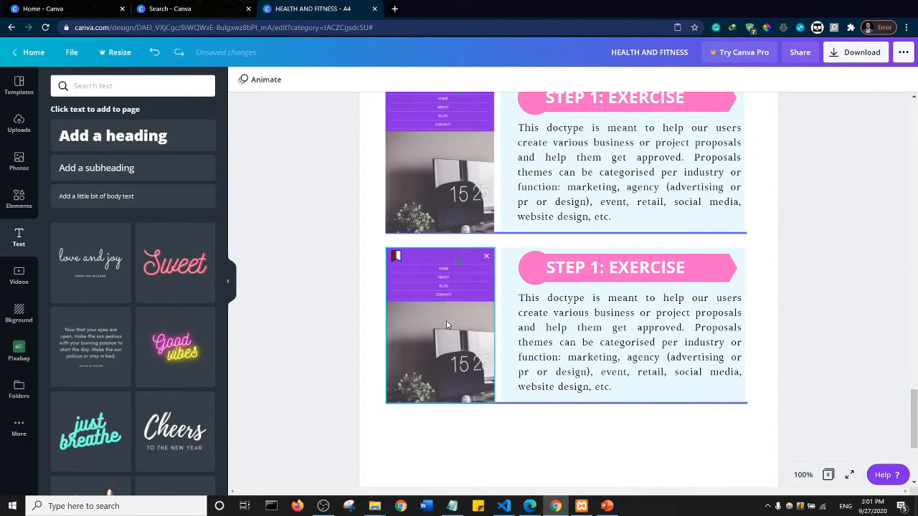
# - Move the second section's image out of the section into the empty area below its bottom line
pyautogui.click(483, 378)
pyautogui.moveTo(550, 444); pyautogui.dragTo(624, 454)
pyautogui.click(307, 252)
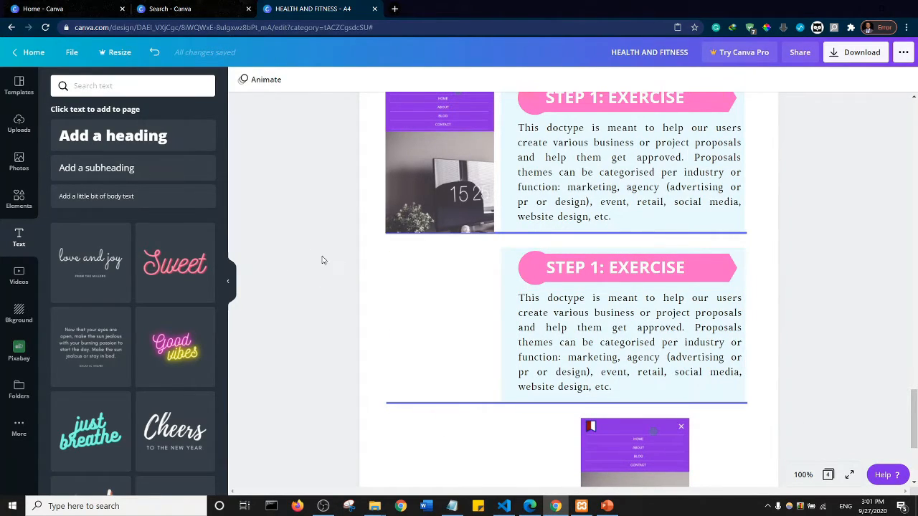
# - Shift the second section's light blue panel, banner, title and paragraph left so the text starts at the bottom line's left end
pyautogui.moveTo(321, 260); pyautogui.dragTo(769, 349)
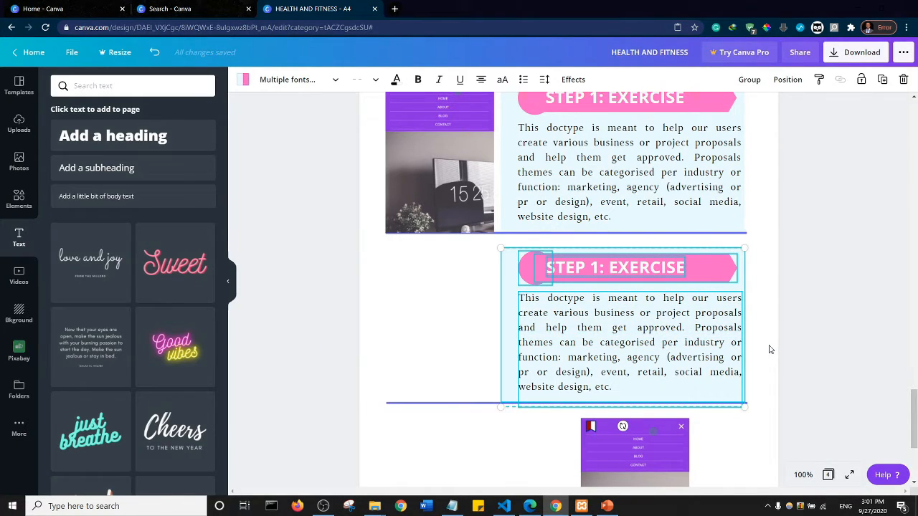
pyautogui.press('Left')
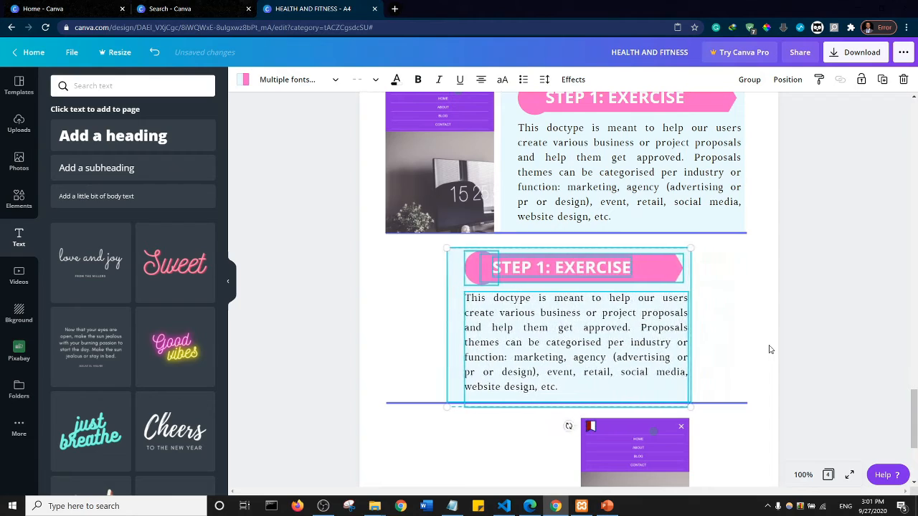
pyautogui.press('Left')
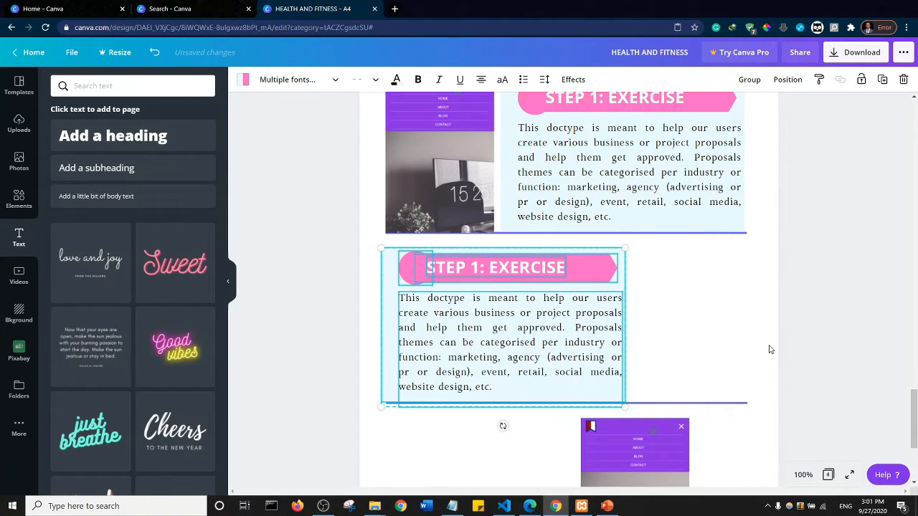
pyautogui.press('Left')
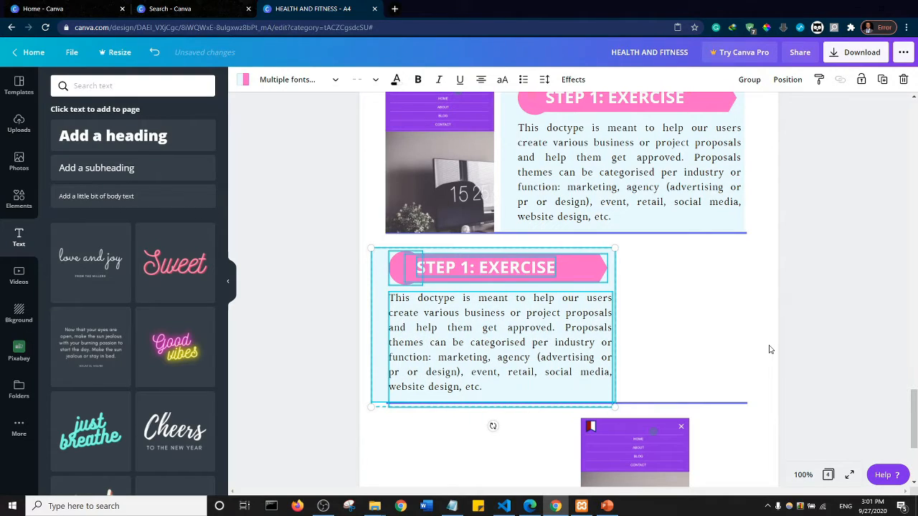
pyautogui.press('Left')
pyautogui.press('Left')
pyautogui.press('Left')
# - Replace the image set aside below with the uploaded portrait desk photo, scaled down and placed right of the second section's text panel
pyautogui.click(616, 453)
pyautogui.press('Delete')
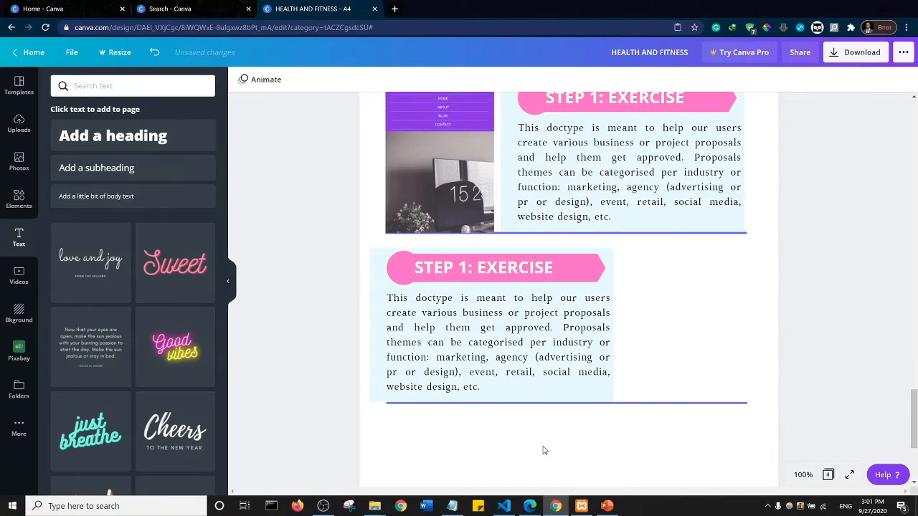
pyautogui.click(18, 135)
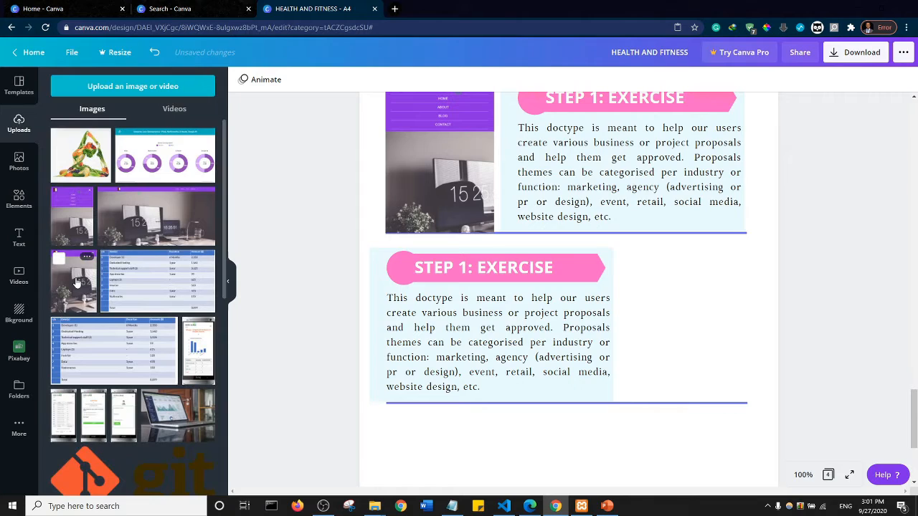
pyautogui.click(77, 281)
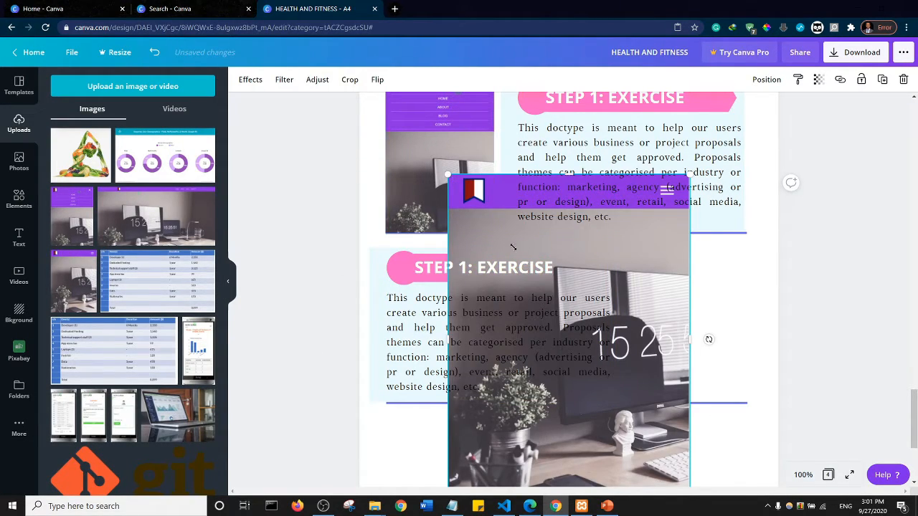
pyautogui.moveTo(513, 247); pyautogui.dragTo(675, 303)
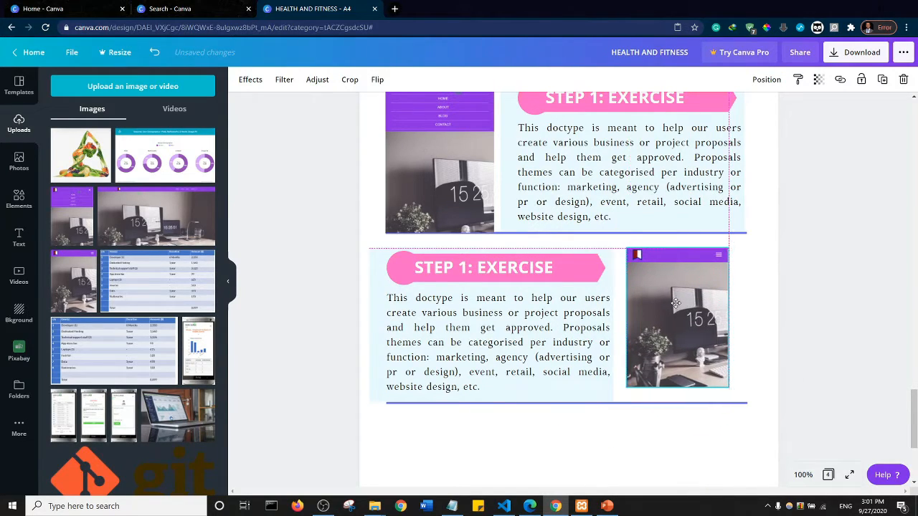
# - Enlarge the new desk photo to the text panel's height and shift it right to the end of the bottom line
pyautogui.moveTo(729, 387); pyautogui.dragTo(743, 402)
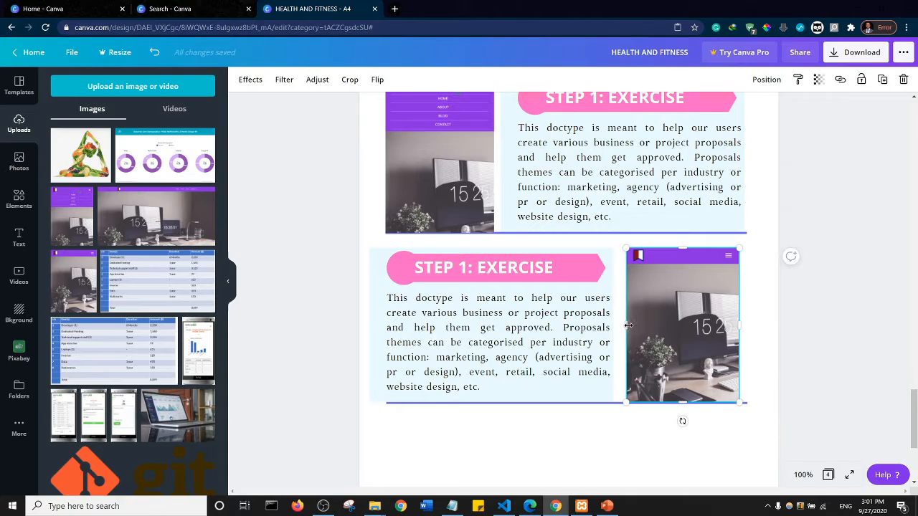
pyautogui.moveTo(628, 327); pyautogui.dragTo(636, 341)
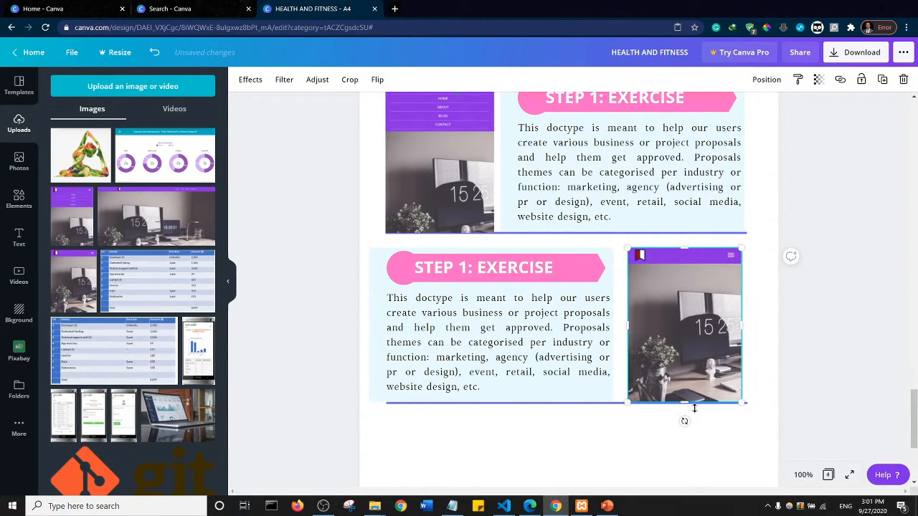
pyautogui.hotkey('shift', 'Right')
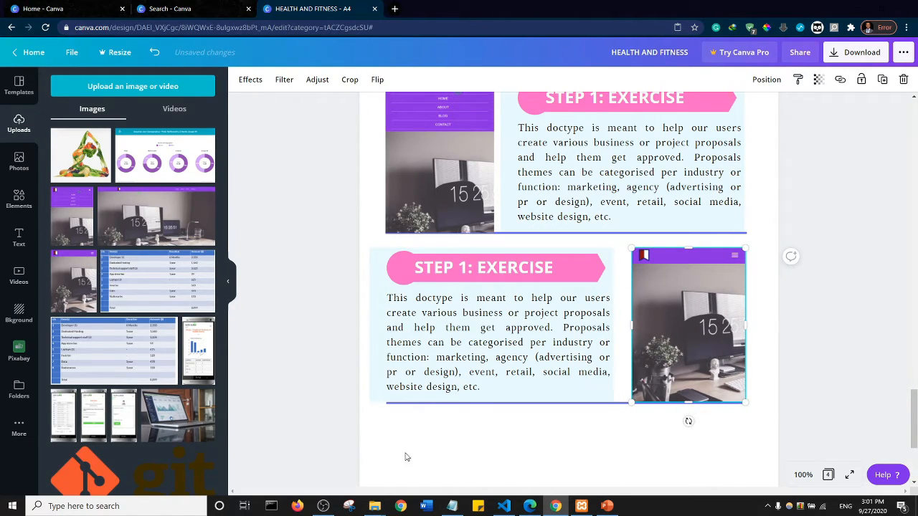
# - Shift the second section's light blue panel, banner, title and paragraph right so the panel starts at the bottom line's left end
pyautogui.click(331, 244)
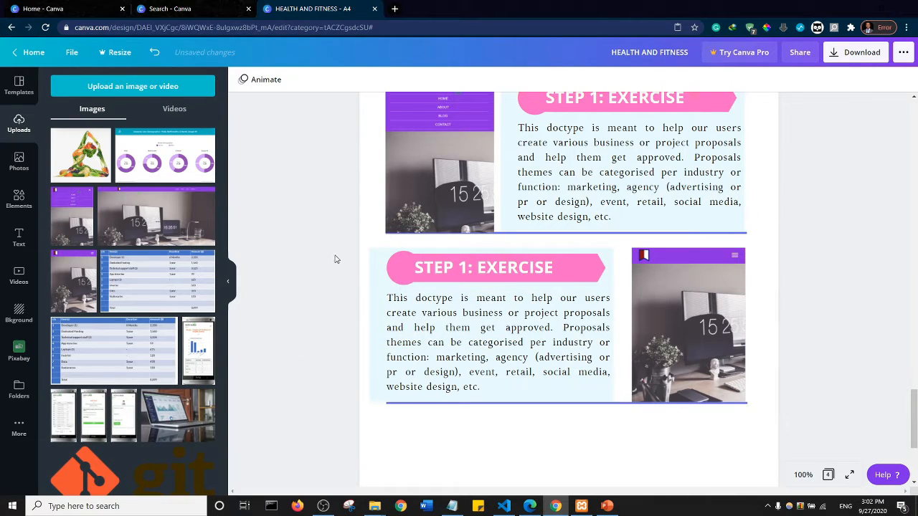
pyautogui.moveTo(334, 265); pyautogui.dragTo(552, 369)
pyautogui.press('Right')
pyautogui.press('Right')
pyautogui.press('Right')
pyautogui.press('Right')
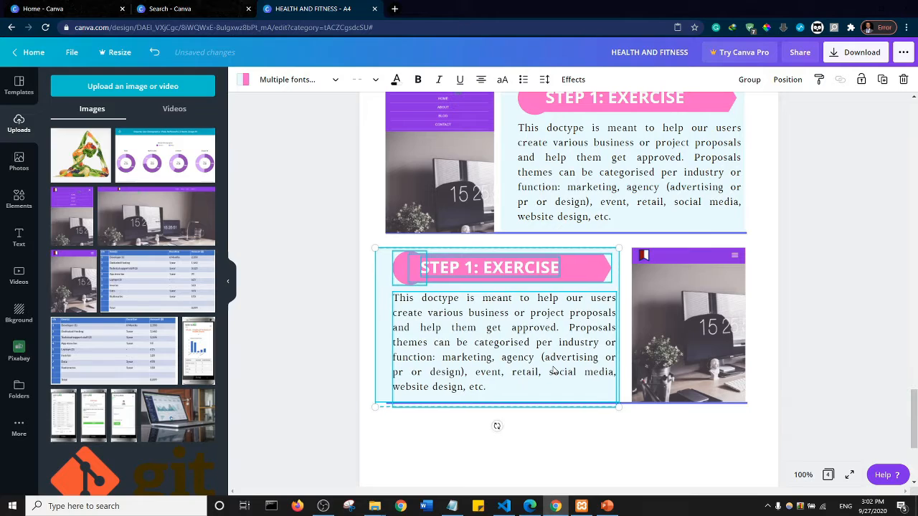
pyautogui.press('Right')
pyautogui.press('Right')
pyautogui.press('Right')
pyautogui.press('Right')
pyautogui.press('Right')
pyautogui.press('Right')
pyautogui.press('Right')
pyautogui.press('Right')
pyautogui.press('Right')
pyautogui.press('Right')
pyautogui.press('Right')
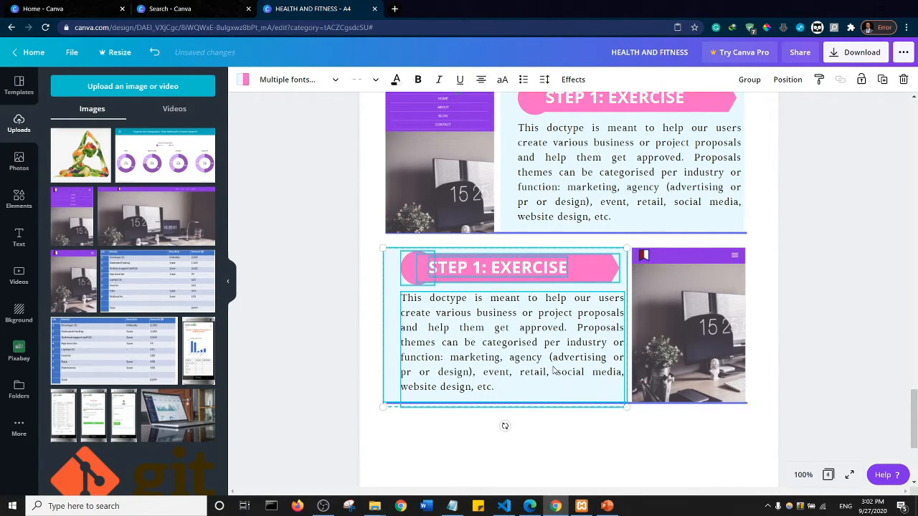
pyautogui.click(339, 289)
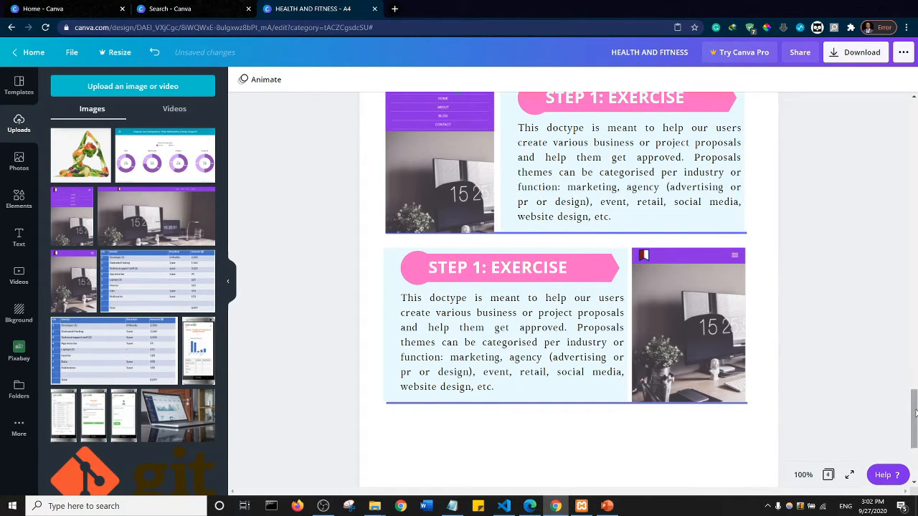
# - Change the second section's banner title on page 4 to "STEP 2: REST"
pyautogui.scroll(-1, 915, 424)
pyautogui.scroll(3, 915, 425)
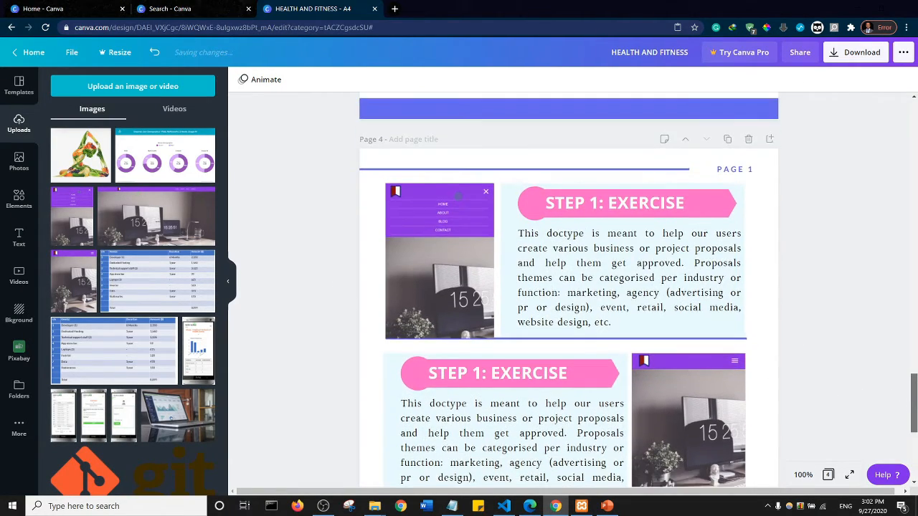
pyautogui.scroll(-1, 915, 423)
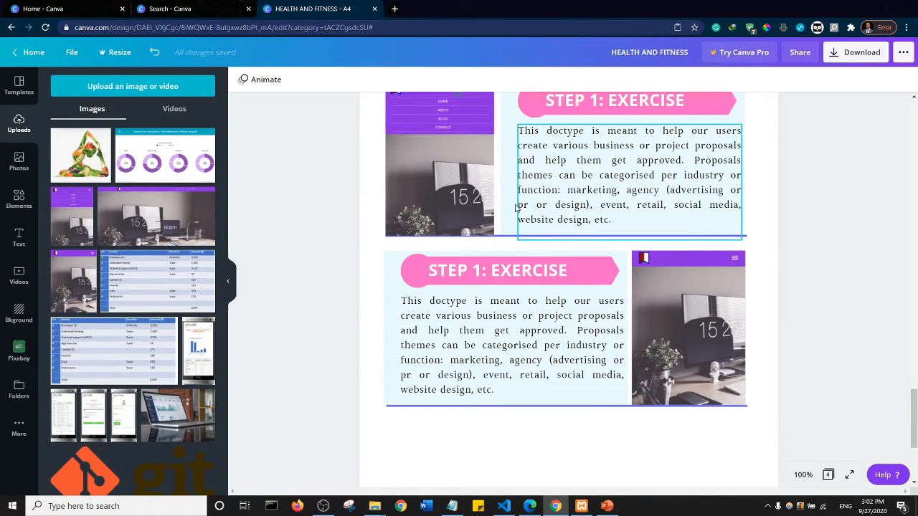
pyautogui.doubleClick(482, 277)
pyautogui.click(481, 271)
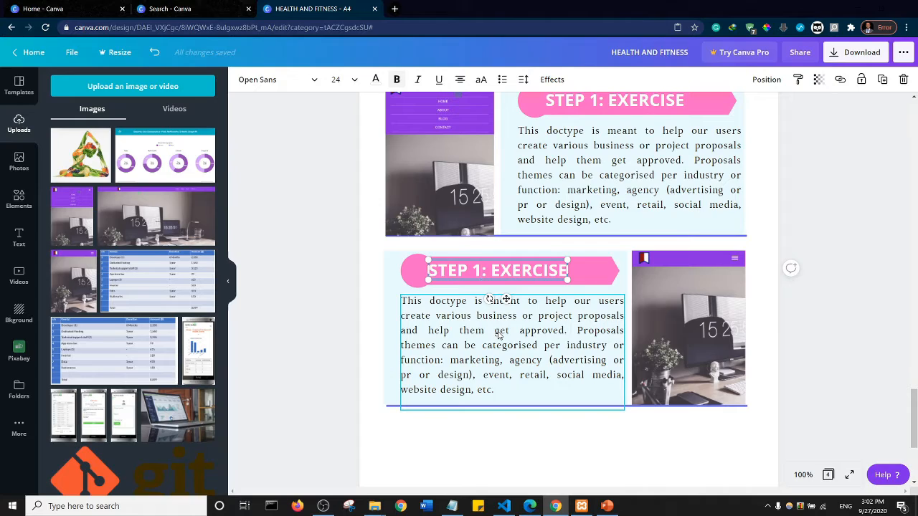
pyautogui.press('BackSpace')
pyautogui.write('2')
pyautogui.hotkey('shift', 'End')
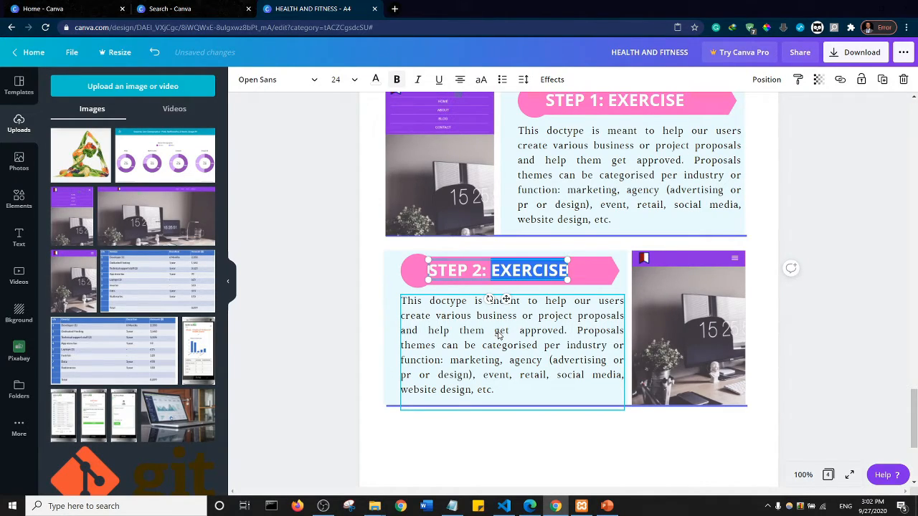
pyautogui.write('REST')
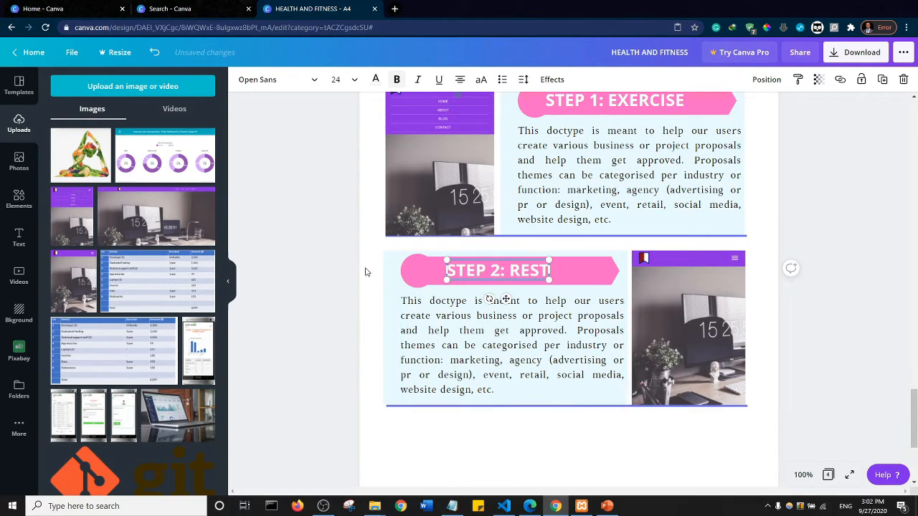
pyautogui.click(345, 254)
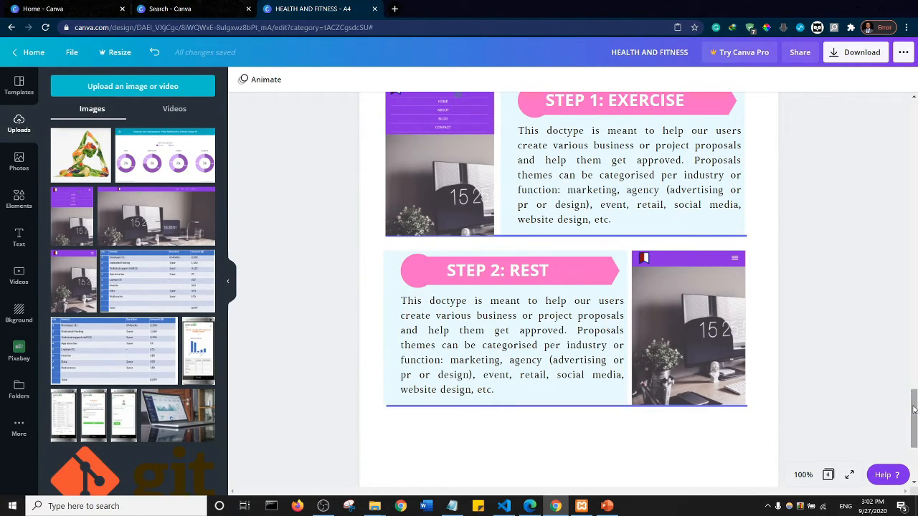
# - Copy the body text box from the INTRODUCTION page and paste it onto page 4
pyautogui.scroll(-2, 913, 410)
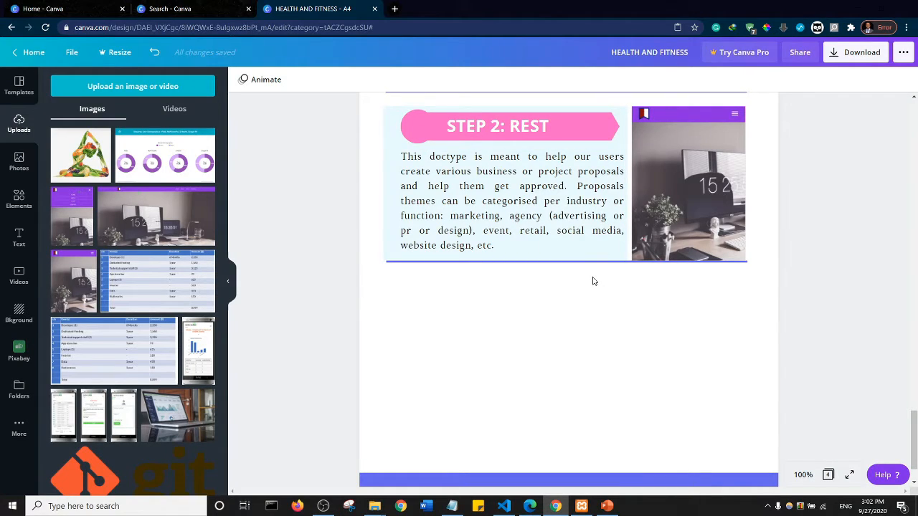
pyautogui.scroll(10, 602, 306)
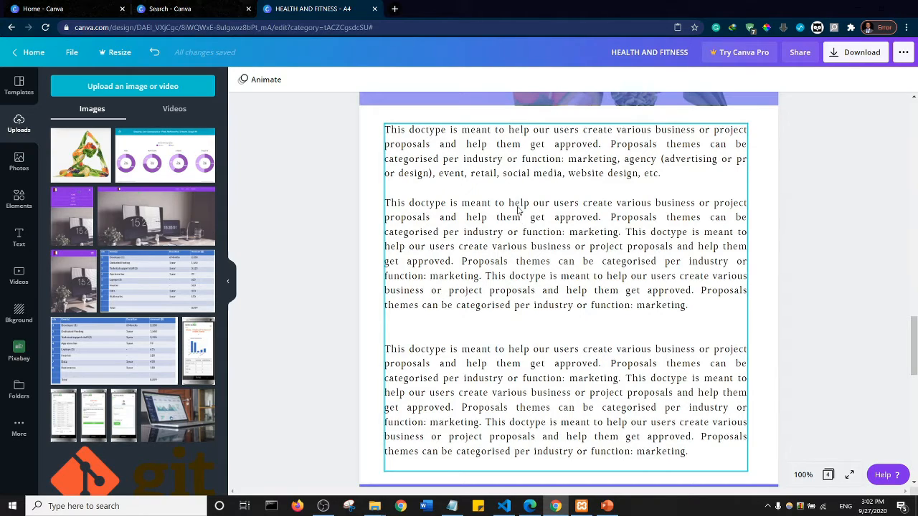
pyautogui.click(490, 206)
pyautogui.rightClick(520, 210)
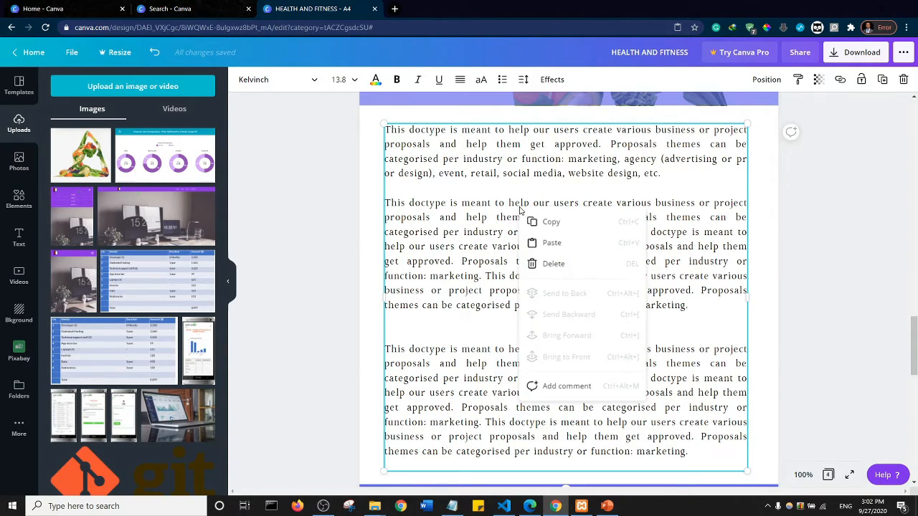
pyautogui.click(555, 231)
pyautogui.scroll(-5, 557, 263)
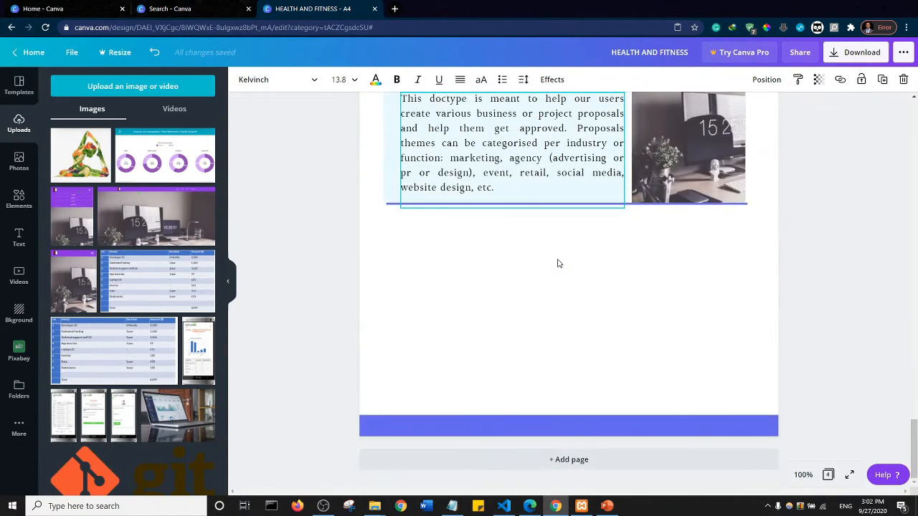
pyautogui.rightClick(437, 256)
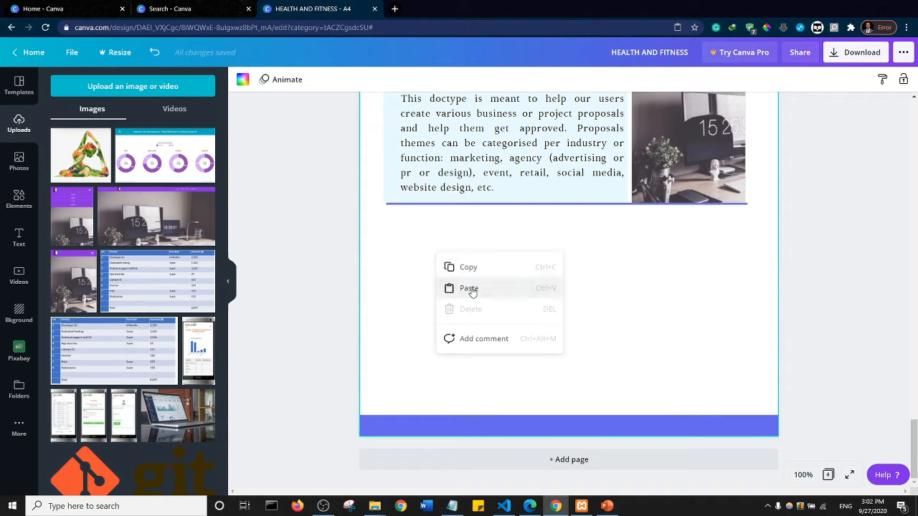
pyautogui.click(467, 289)
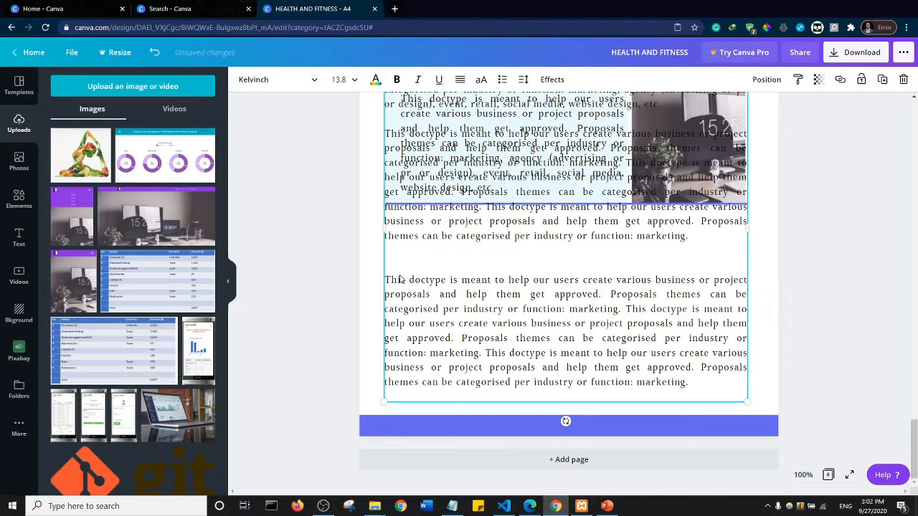
# - Delete the last paragraph of the pasted text and move the text box below the second section's bottom line
pyautogui.scroll(3, 401, 284)
pyautogui.scroll(-3, 497, 314)
pyautogui.hotkey('ctrl', 'shift', 'Right')
pyautogui.hotkey('ctrl', 'shift', 'Right')
pyautogui.hotkey('ctrl', 'shift', 'Right')
pyautogui.hotkey('ctrl', 'shift', 'Down')
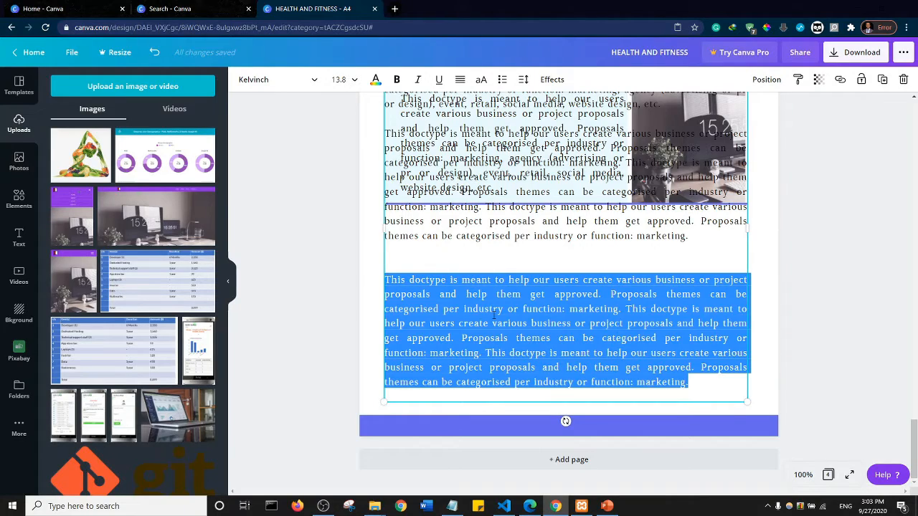
pyautogui.press('BackSpace')
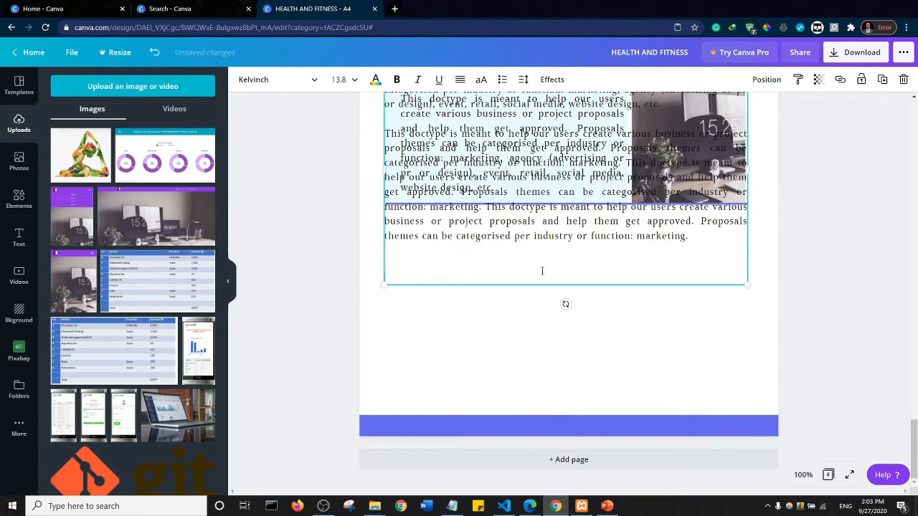
pyautogui.moveTo(550, 287); pyautogui.dragTo(514, 423)
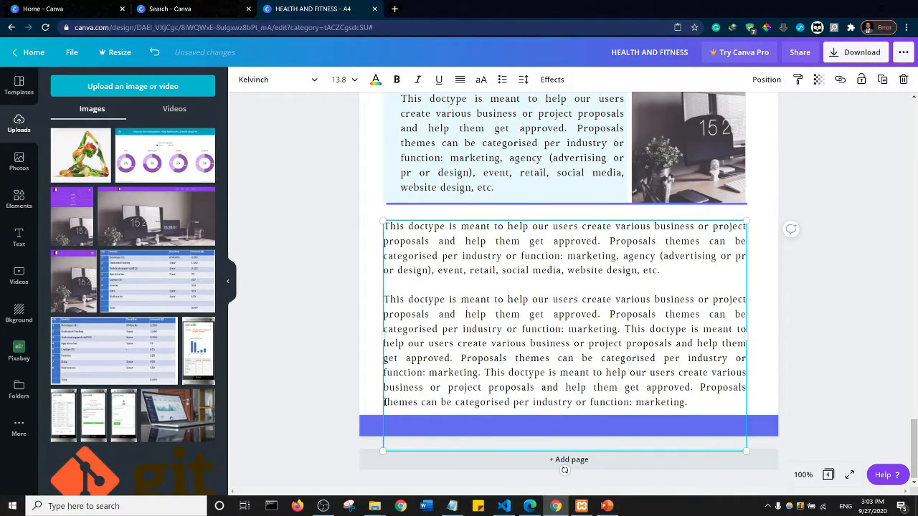
# - Delete the last line of the pasted text, "themes can be categorised per industry or function: marketing.", just above the footer bar
pyautogui.moveTo(383, 402); pyautogui.dragTo(388, 402)
pyautogui.hotkey('ctrl', 'shift', 'Right')
pyautogui.hotkey('ctrl', 'shift', 'Right')
pyautogui.hotkey('shift', 'End')
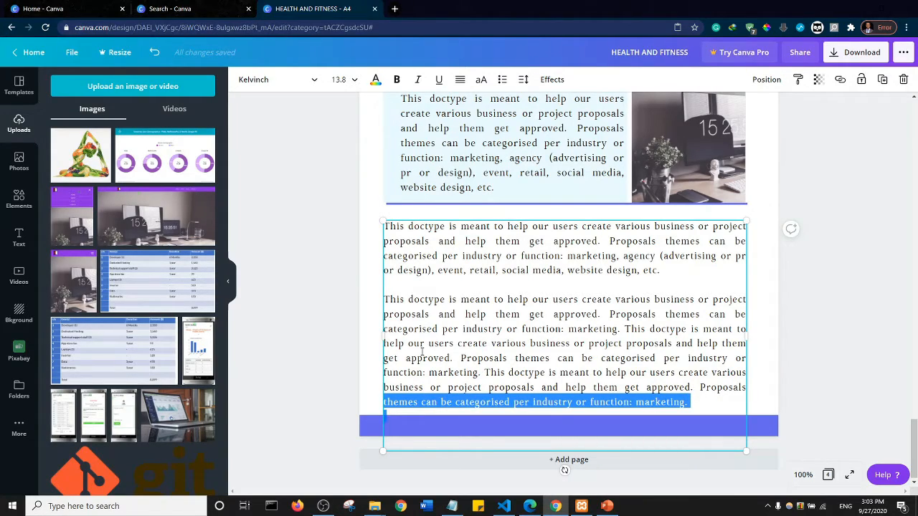
pyautogui.press('BackSpace')
pyautogui.click(844, 224)
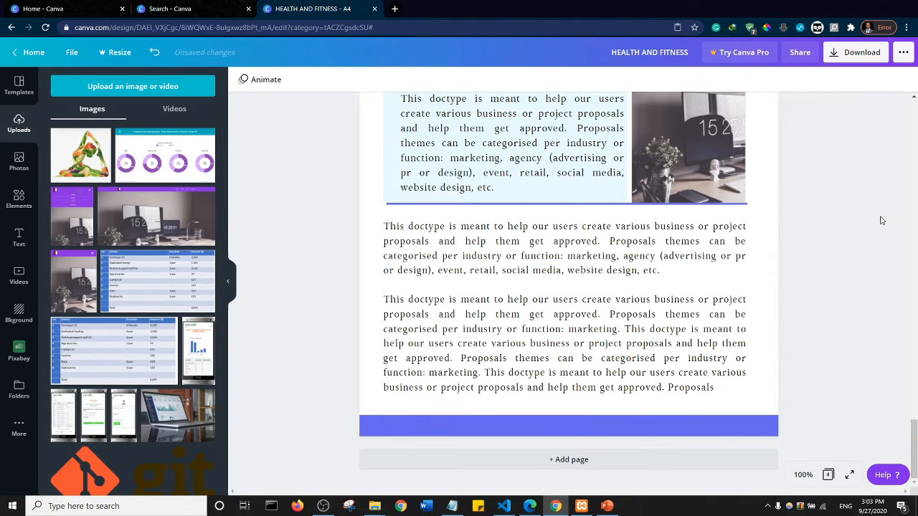
# - Set the zoom to 50% and review all the pages from the cover to page 4
pyautogui.scroll(20, 839, 286)
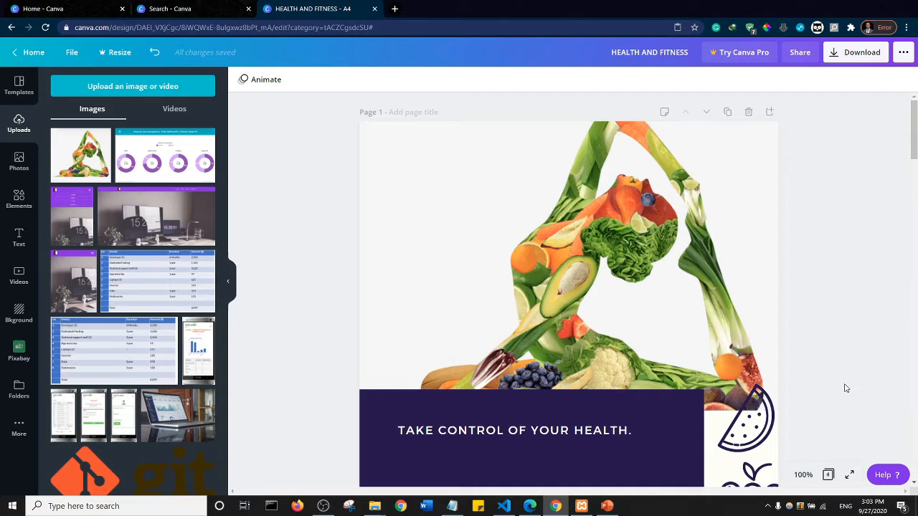
pyautogui.click(803, 475)
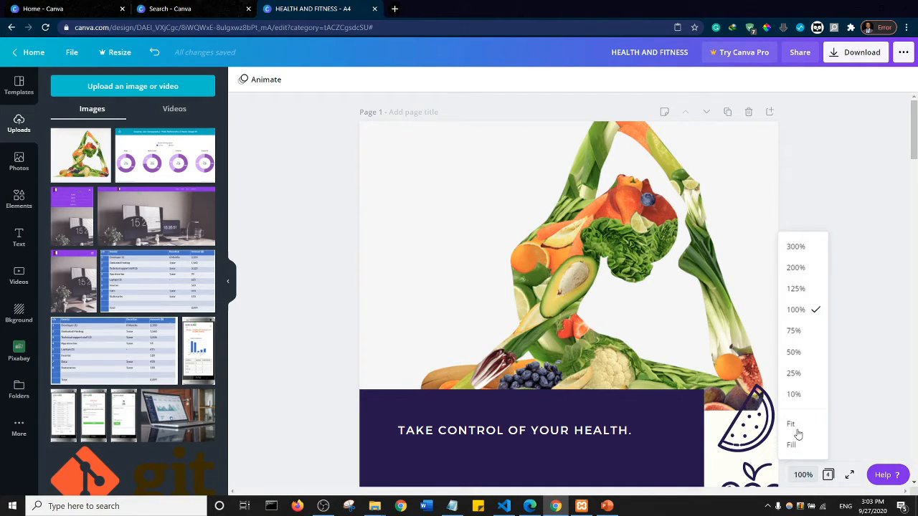
pyautogui.click(801, 354)
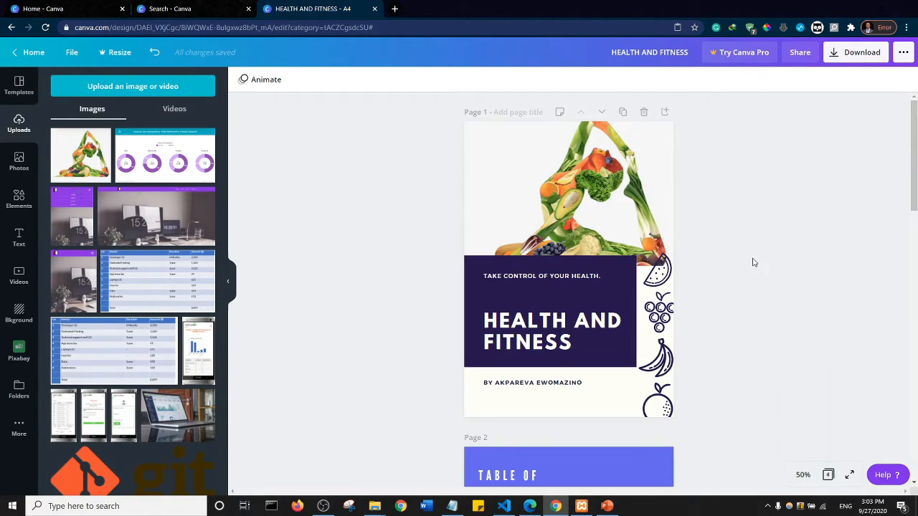
pyautogui.moveTo(913, 153); pyautogui.dragTo(913, 173)
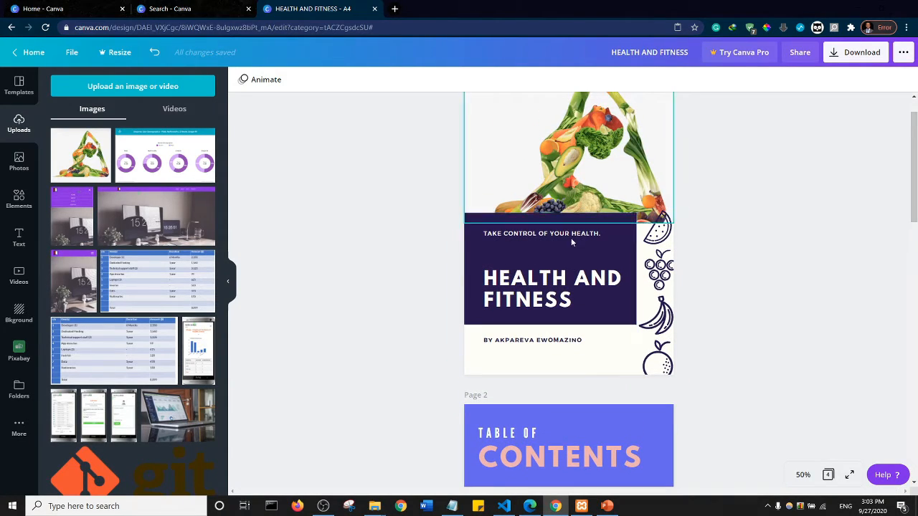
pyautogui.scroll(-3, 913, 162)
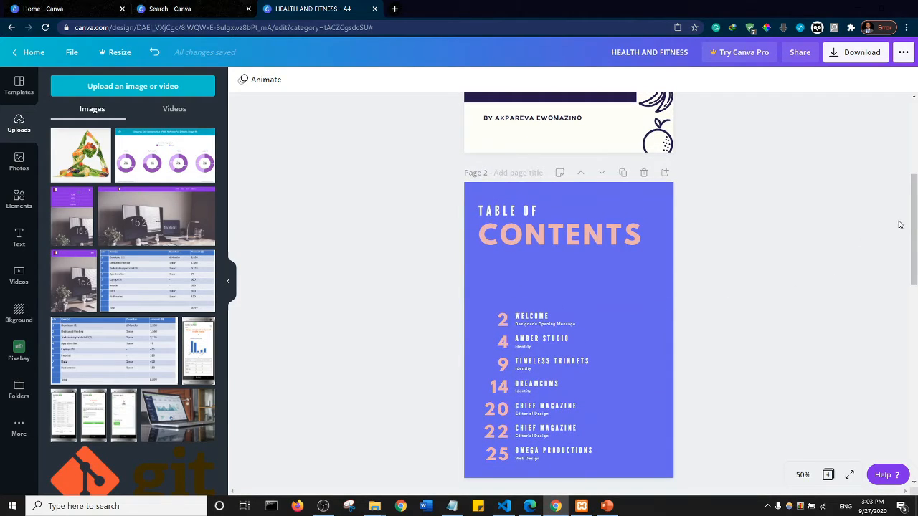
pyautogui.moveTo(914, 208); pyautogui.dragTo(914, 303)
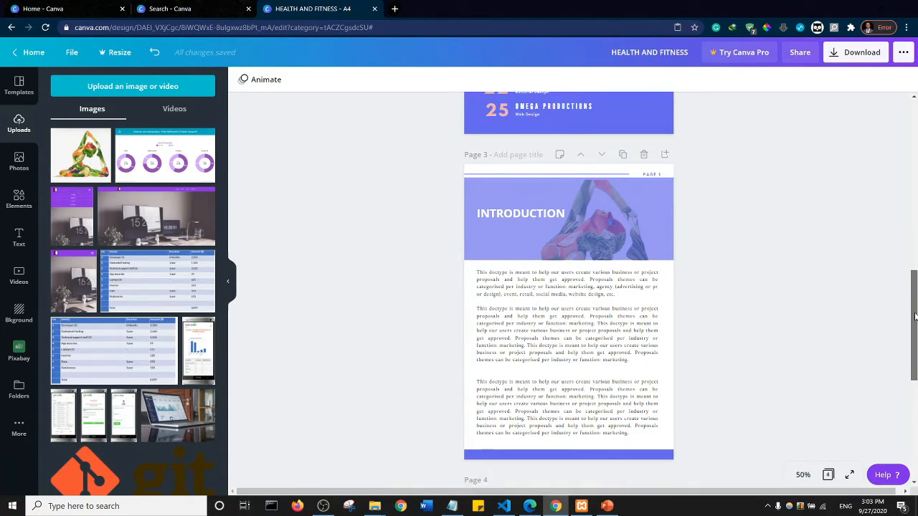
pyautogui.moveTo(914, 314); pyautogui.dragTo(914, 342)
pyautogui.scroll(-4, 573, 324)
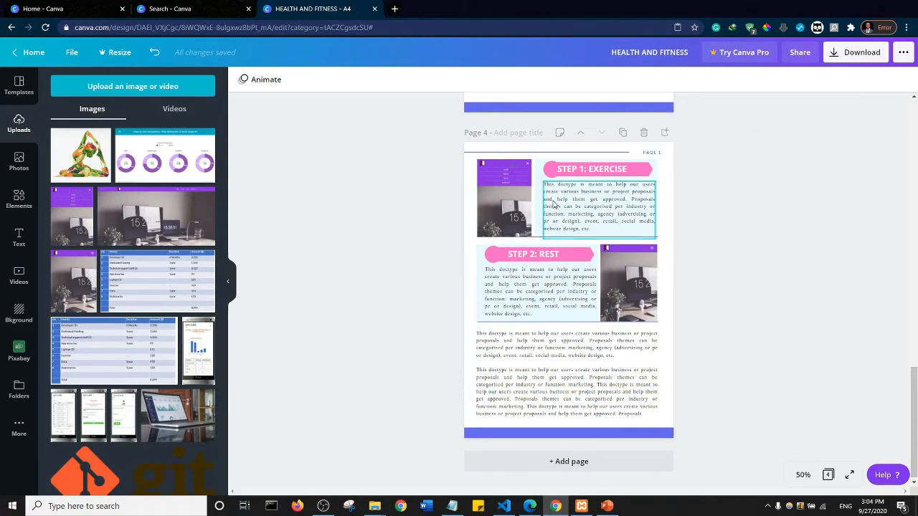
# - Download all pages as PDF Print, opening the fallback download link in an incognito window
pyautogui.click(851, 61)
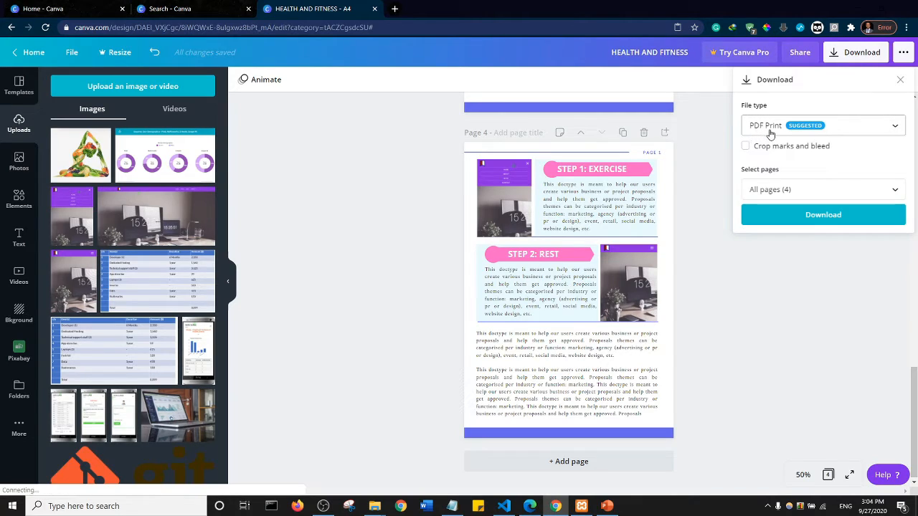
pyautogui.click(841, 132)
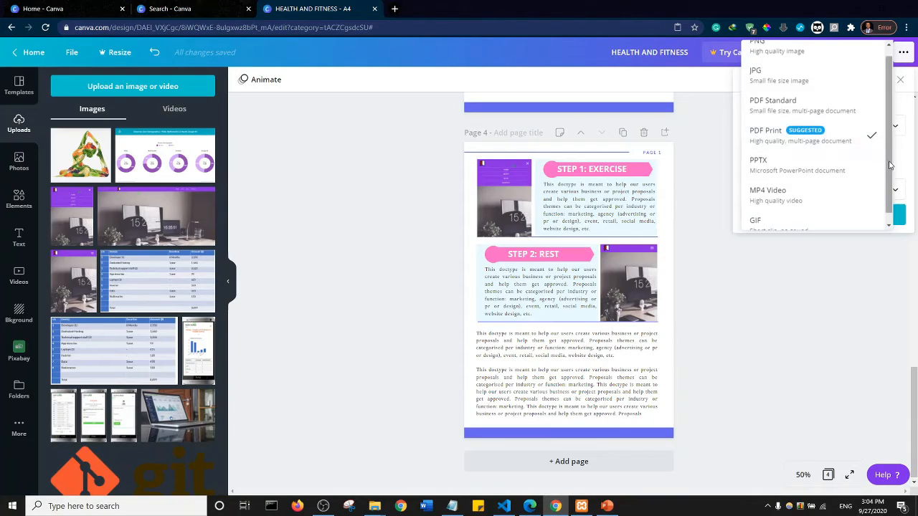
pyautogui.moveTo(889, 164); pyautogui.dragTo(890, 185)
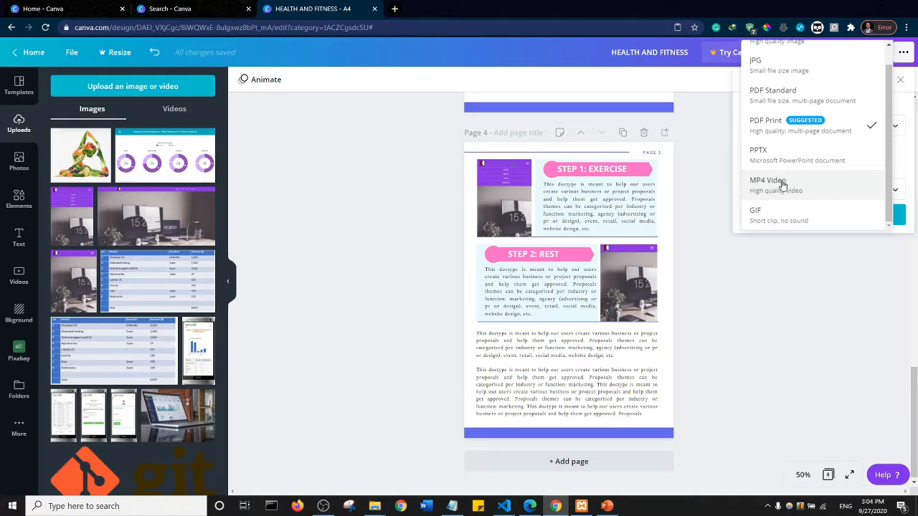
pyautogui.click(771, 132)
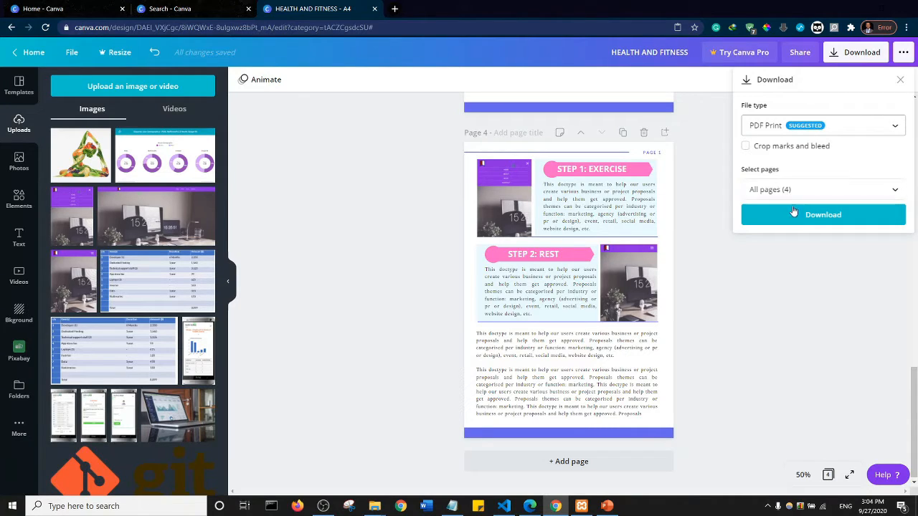
pyautogui.click(819, 217)
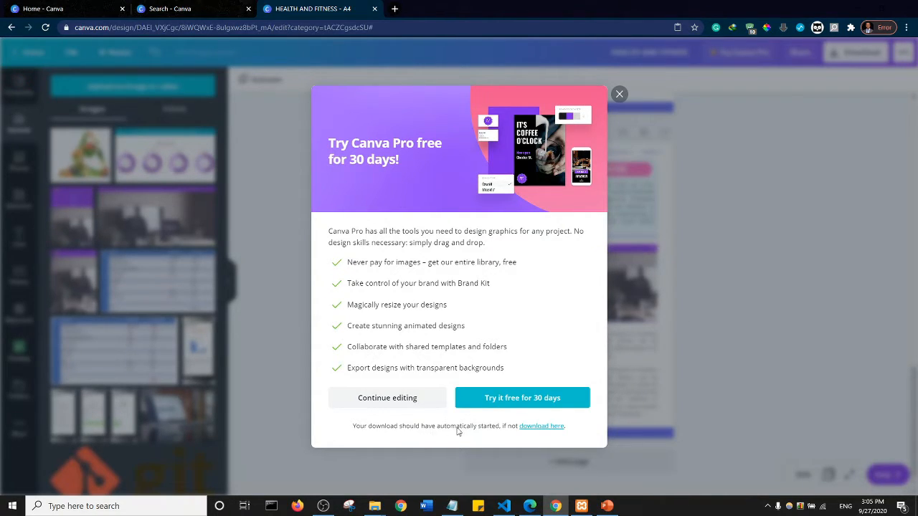
pyautogui.rightClick(542, 430)
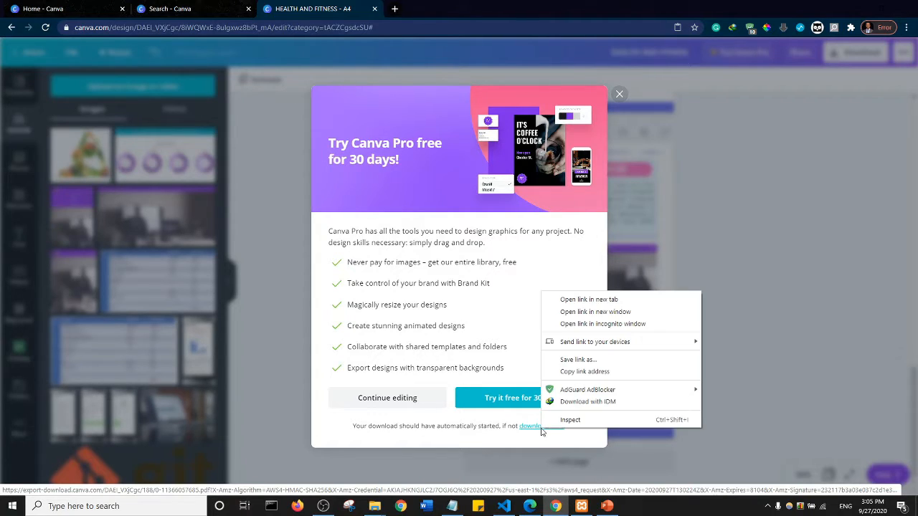
pyautogui.click(585, 324)
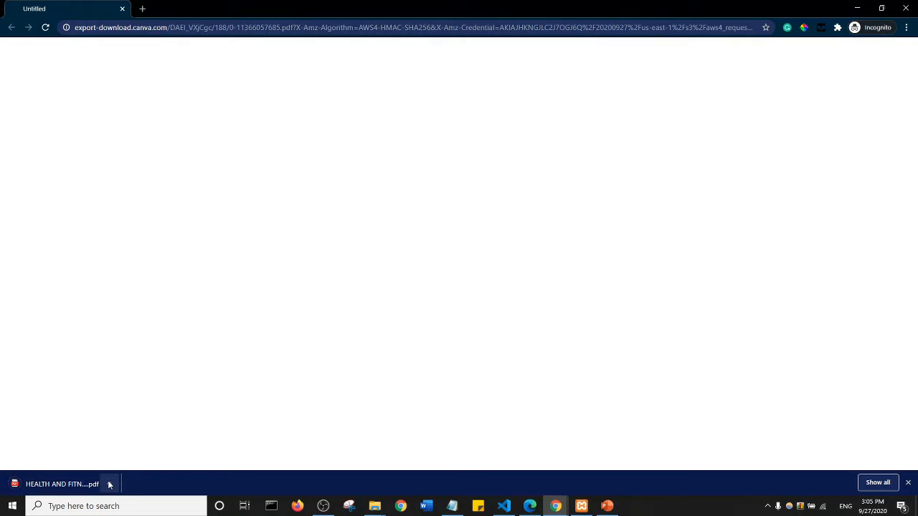
# - Open the downloaded HEALTH AND FITNESS PDF and check all its pages from the cover through the STEP 2: REST section
pyautogui.click(109, 484)
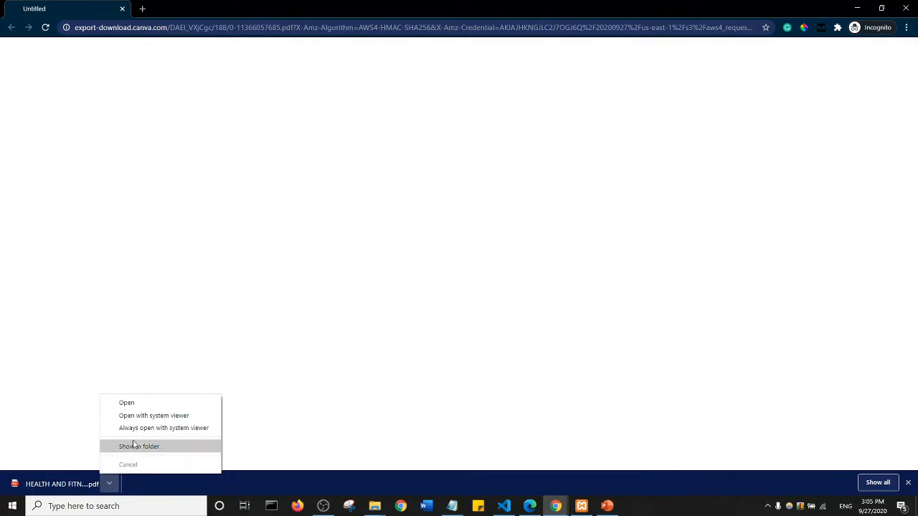
pyautogui.click(136, 407)
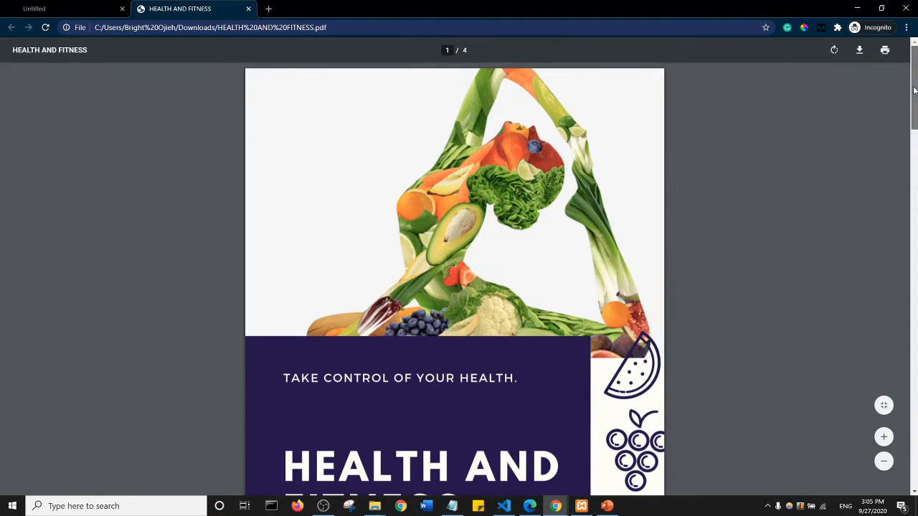
pyautogui.scroll(-3, 911, 97)
pyautogui.scroll(-3, 911, 97)
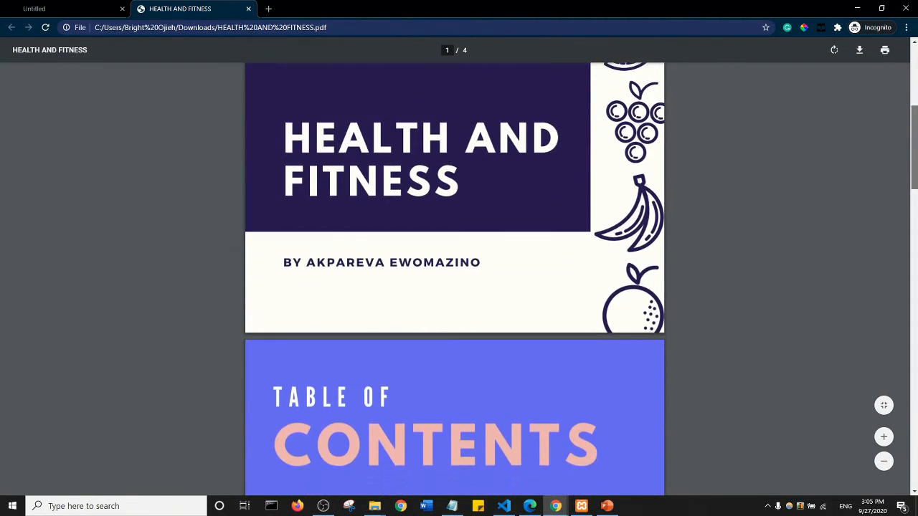
pyautogui.scroll(-6, 498, 278)
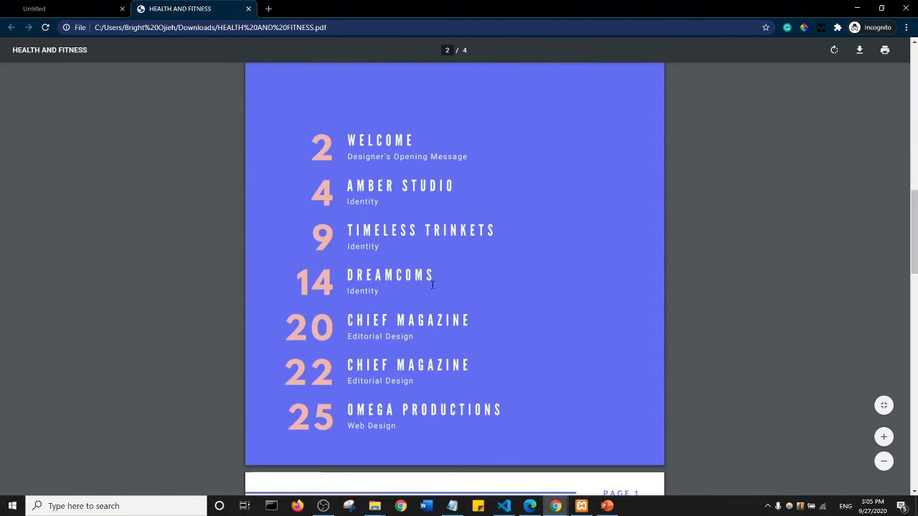
pyautogui.scroll(-5, 493, 316)
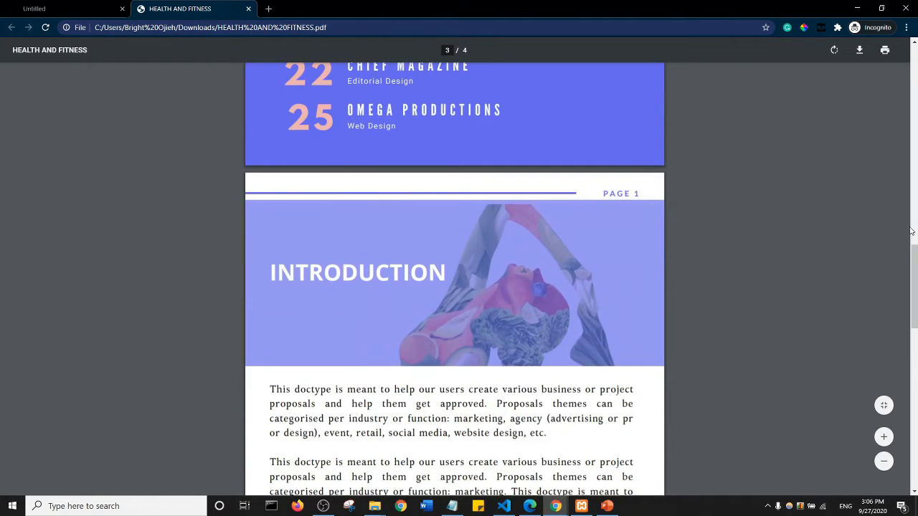
pyautogui.moveTo(912, 265); pyautogui.dragTo(914, 407)
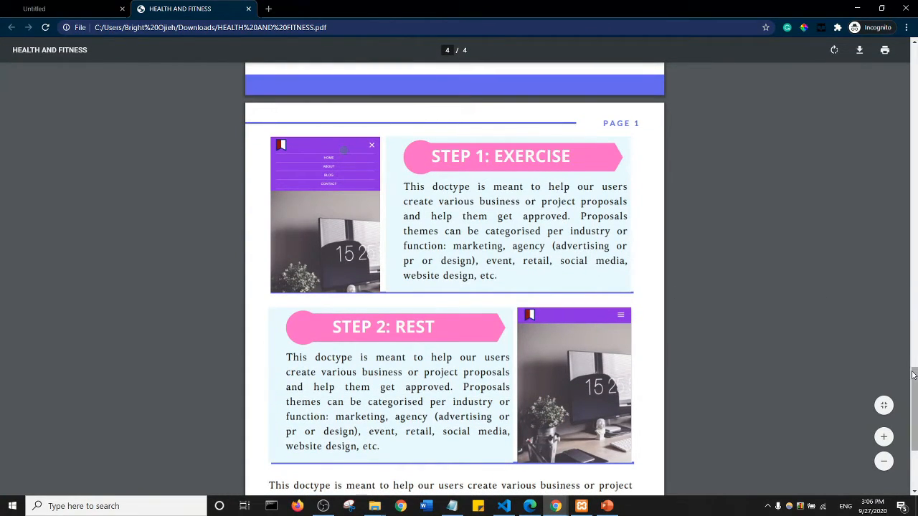
pyautogui.moveTo(914, 394); pyautogui.dragTo(914, 434)
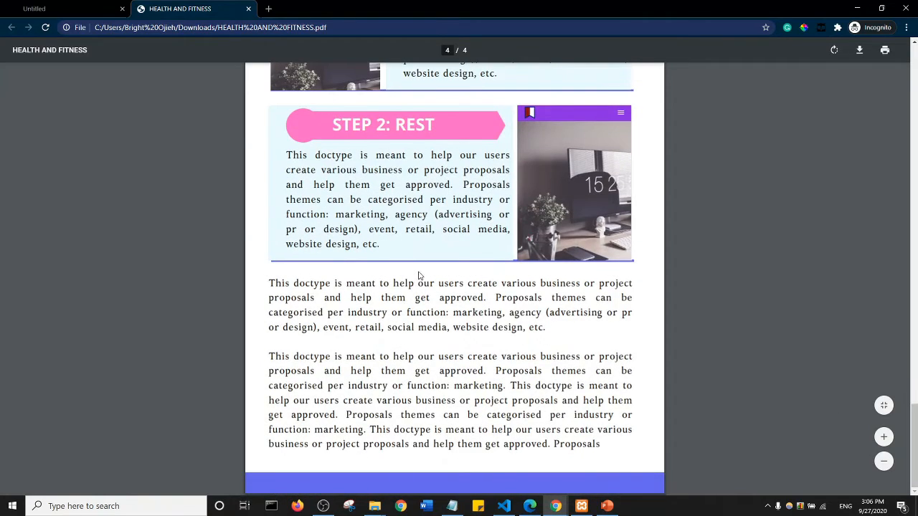
pyautogui.scroll(-4, 534, 199)
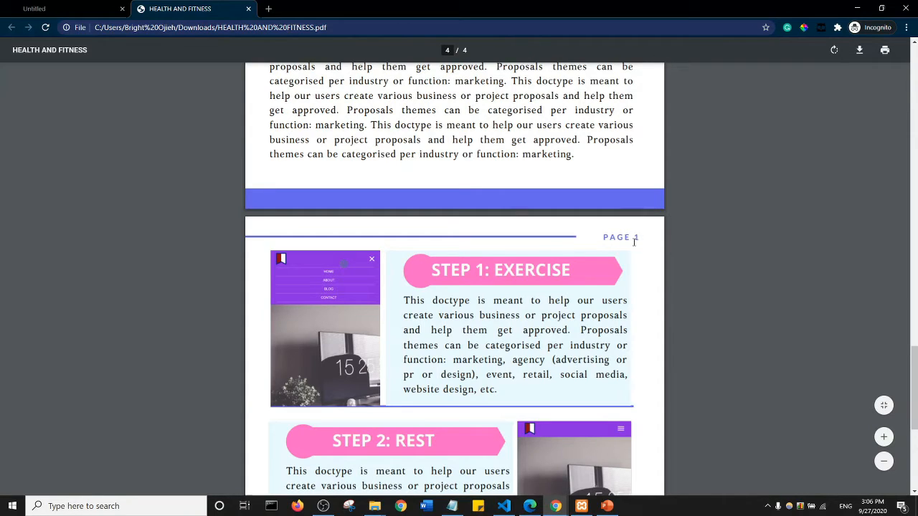
# - Look back through the PDF up to the cover page and close the incognito window
pyautogui.scroll(8, 609, 229)
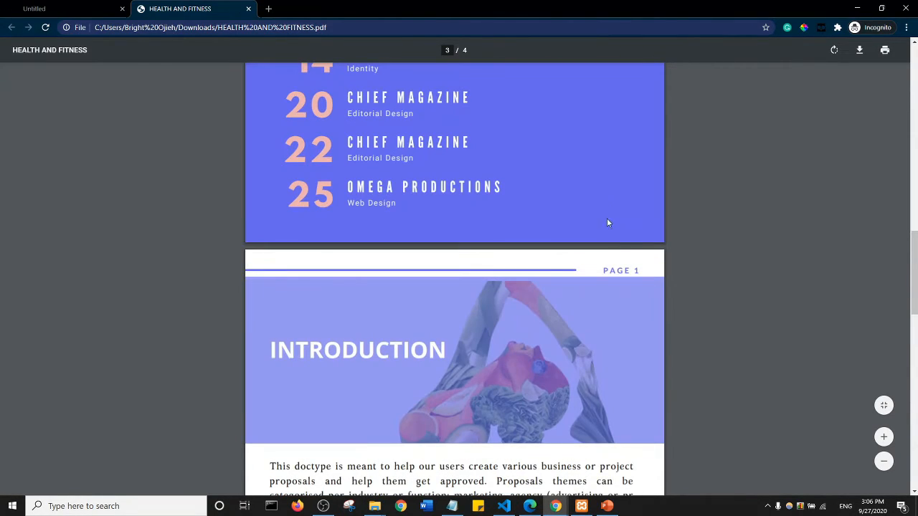
pyautogui.scroll(20, 547, 234)
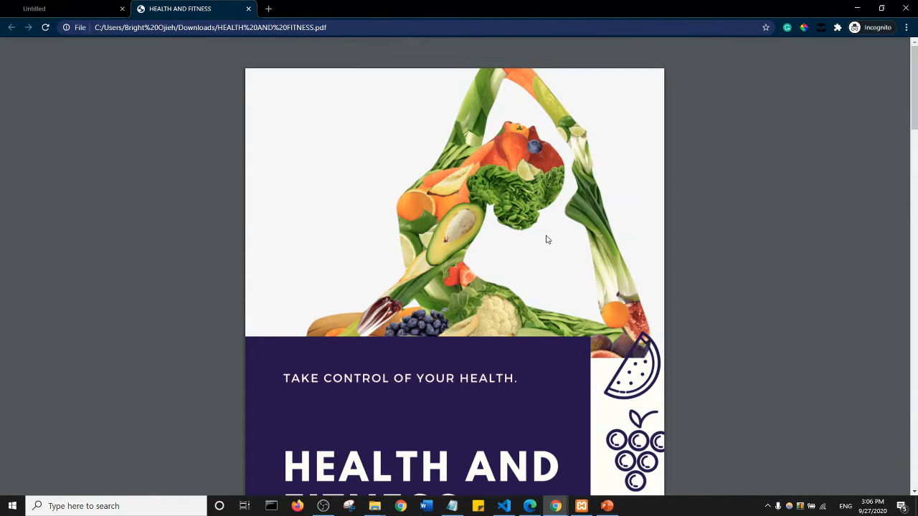
pyautogui.click(906, 8)
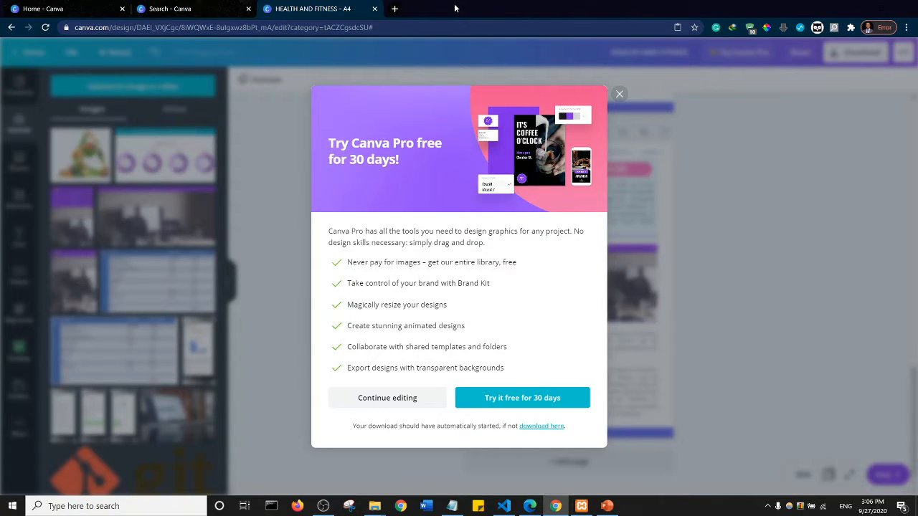
# - Search Google for "convert pdf to epub" in a new browser tab
pyautogui.click(395, 8)
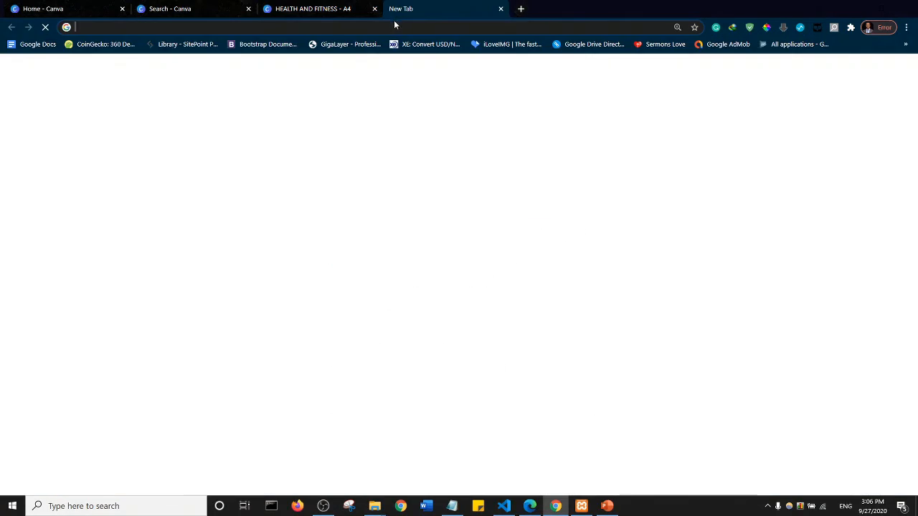
pyautogui.write('E')
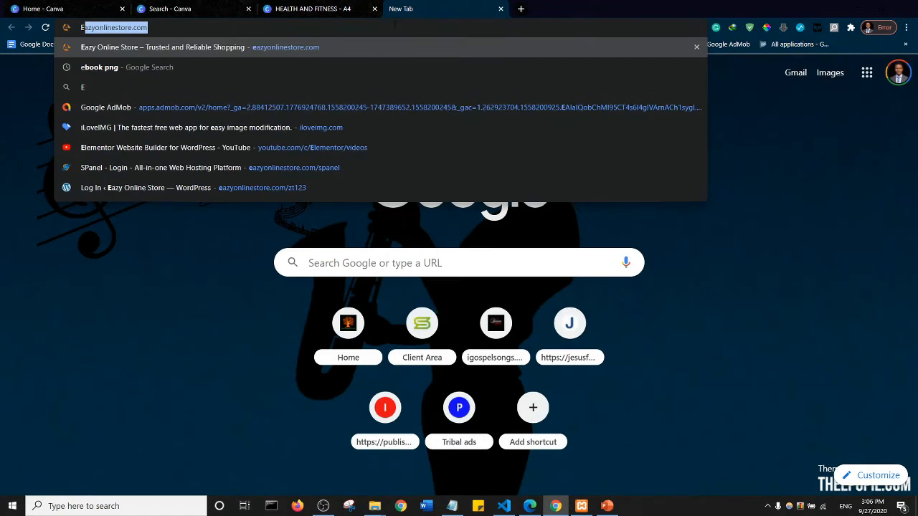
pyautogui.write('PUB')
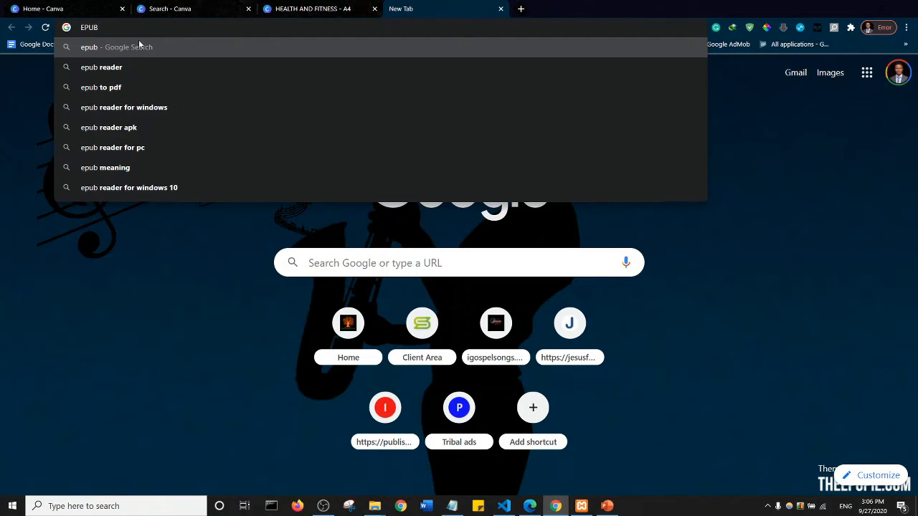
pyautogui.hotkey('ctrl', 'a')
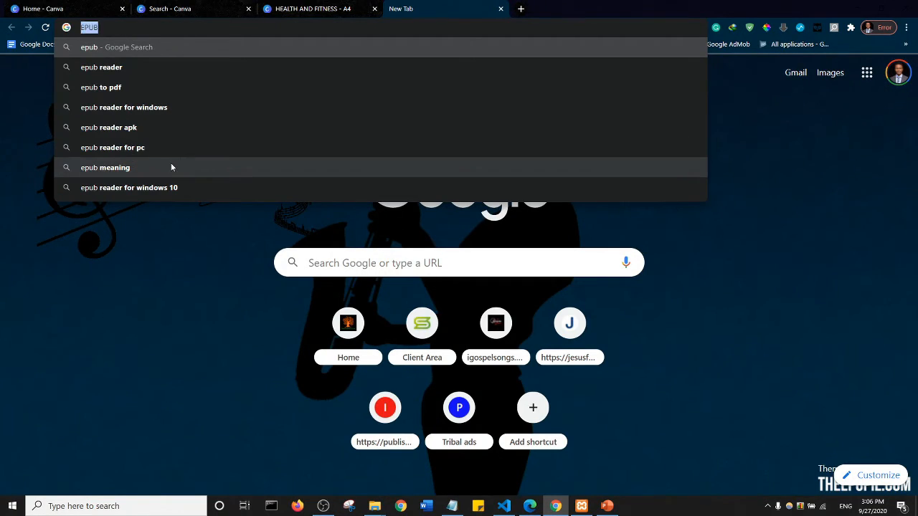
pyautogui.write('CONVE')
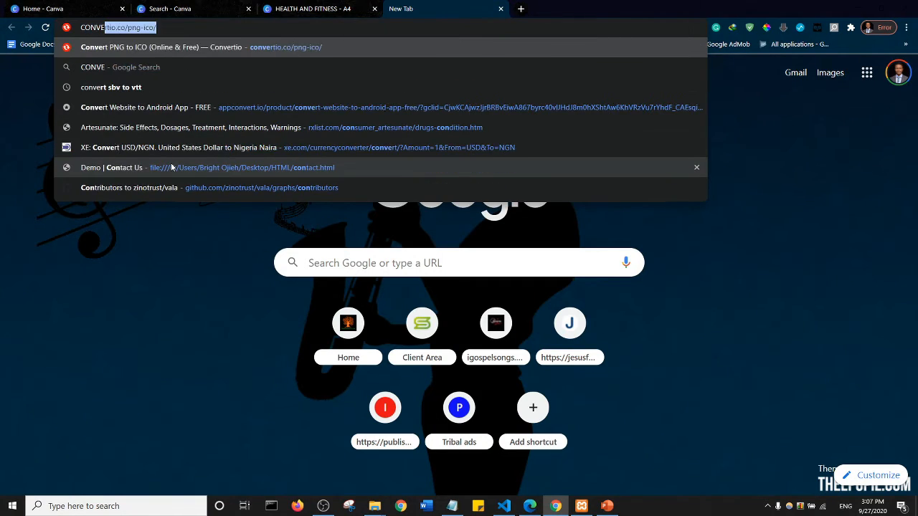
pyautogui.write('RT PDF ')
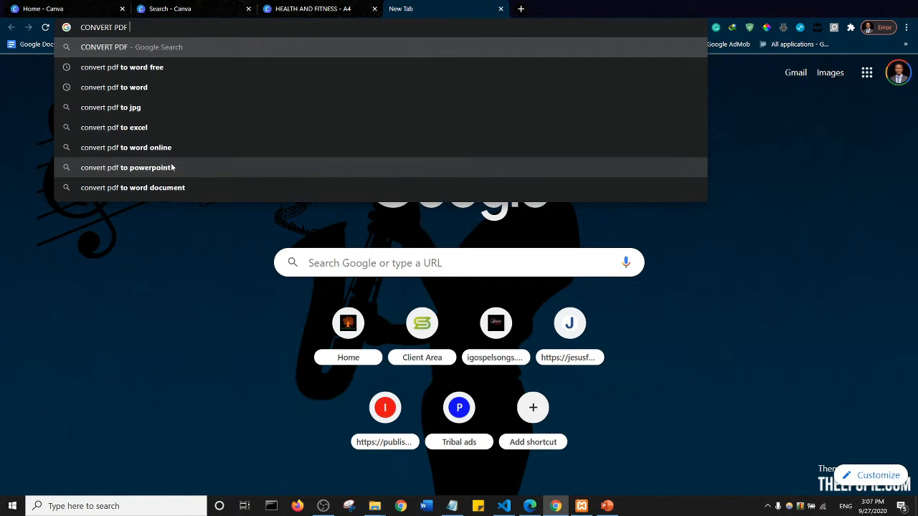
pyautogui.write('TO E')
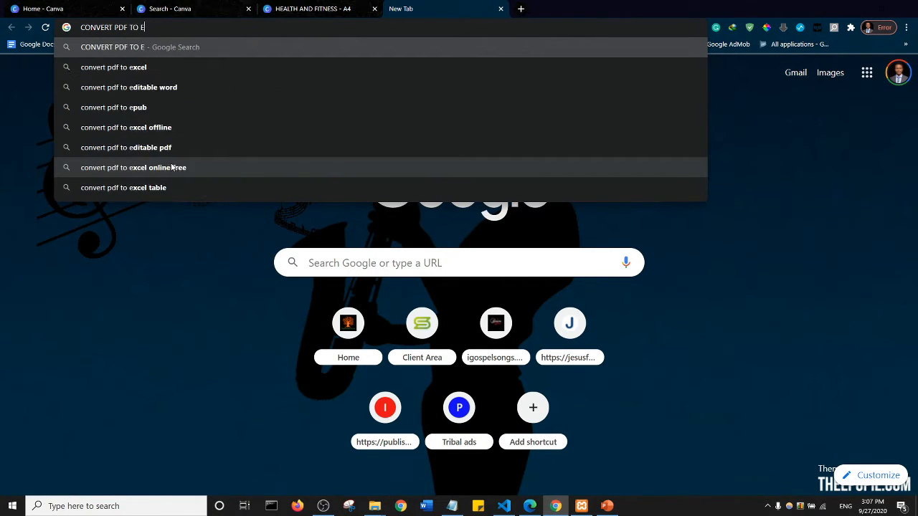
pyautogui.click(162, 108)
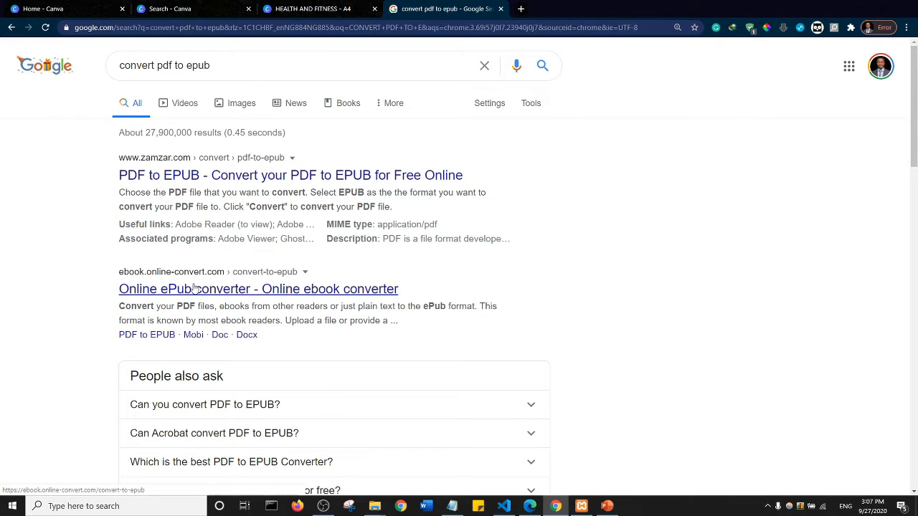
# - View the Zamzar PDF to EPUB converter page, and return to the search results to look through the other converters
pyautogui.click(192, 177)
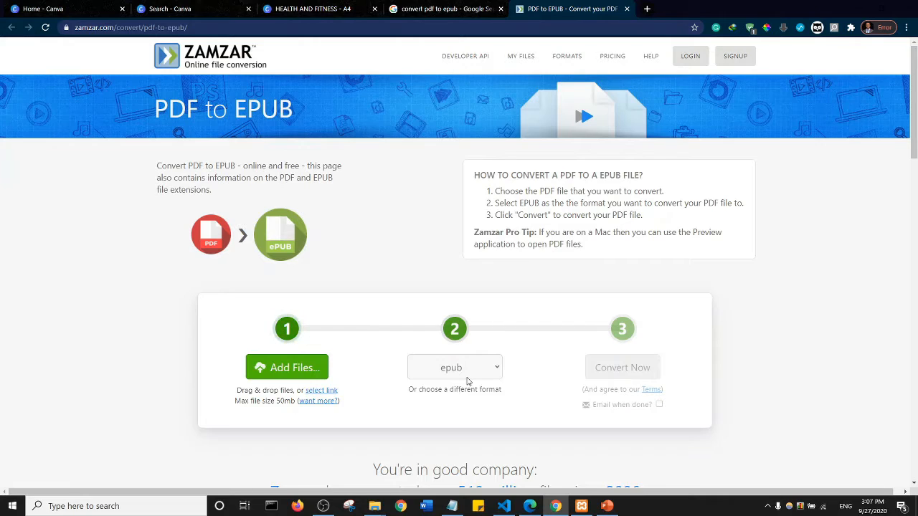
pyautogui.click(441, 9)
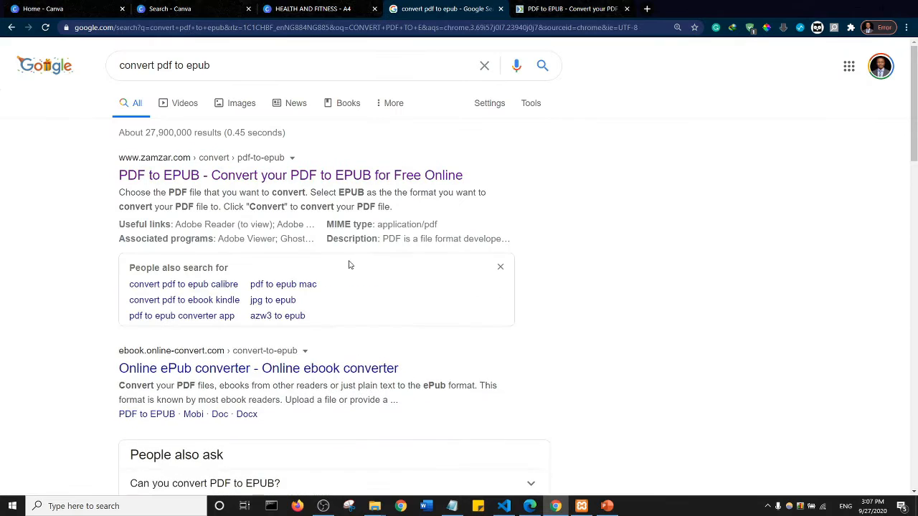
pyautogui.scroll(-4, 349, 265)
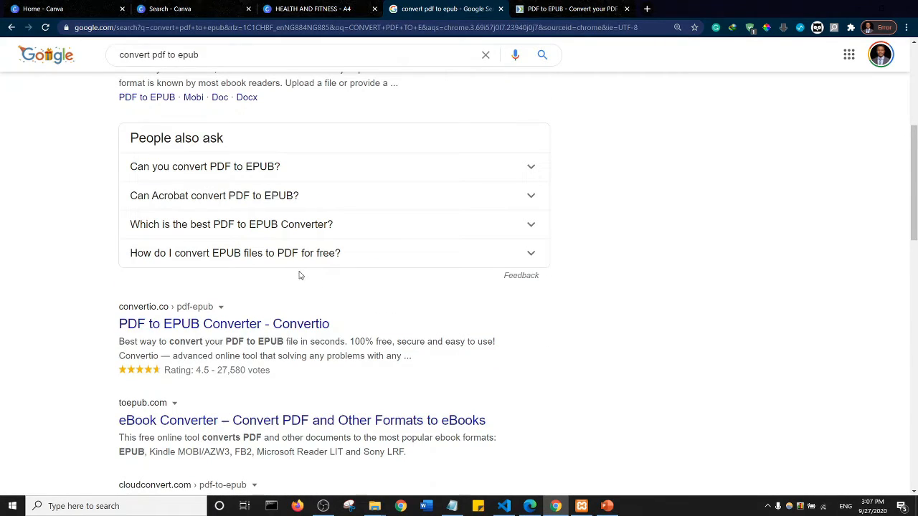
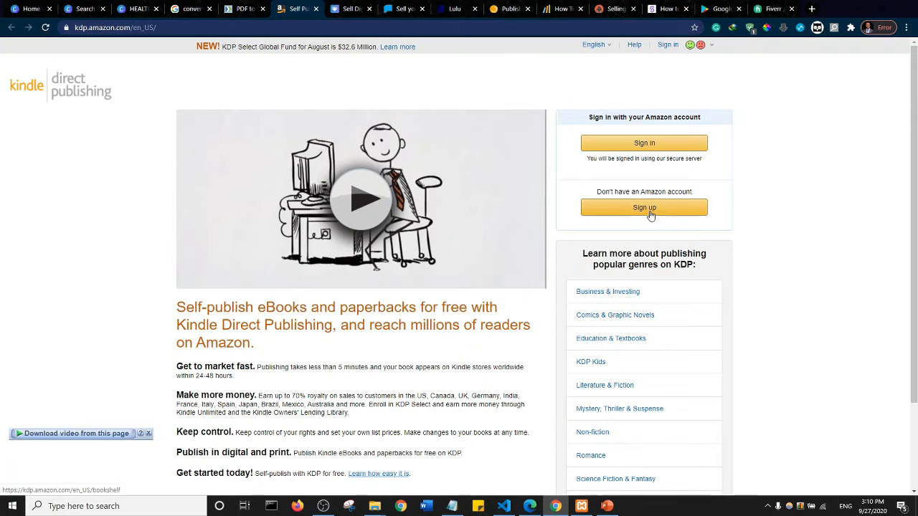
# - Look over the Kindle Direct Publishing home page and check the Payhip and Blurb pages for selling ebooks
pyautogui.scroll(-3, 369, 235)
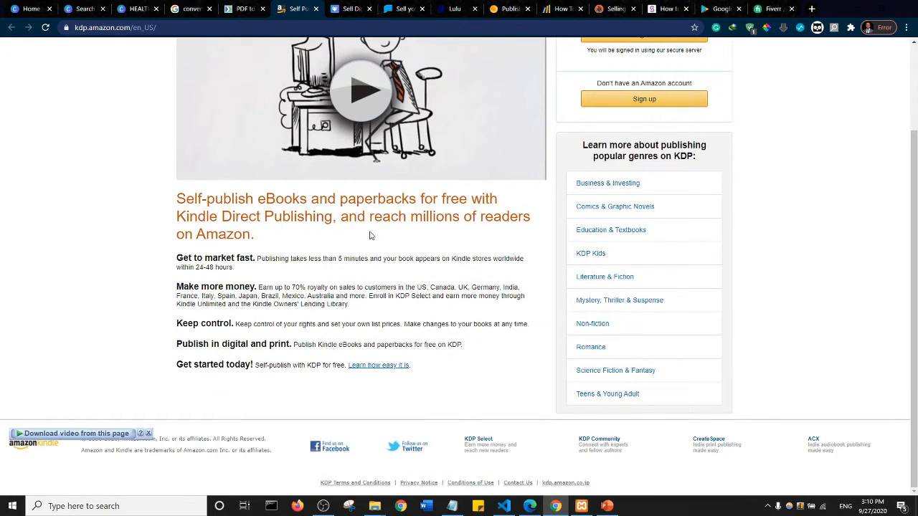
pyautogui.scroll(3, 369, 235)
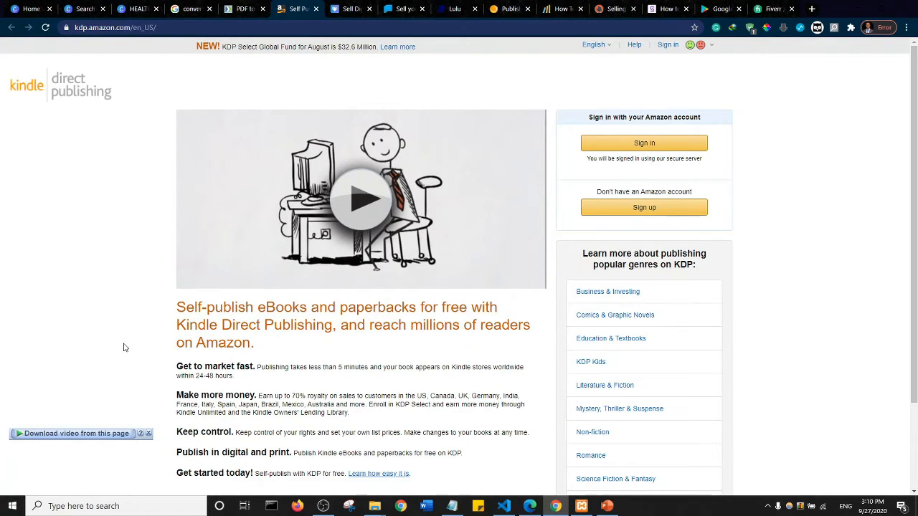
pyautogui.hotkey('ctrl', 'Tab')
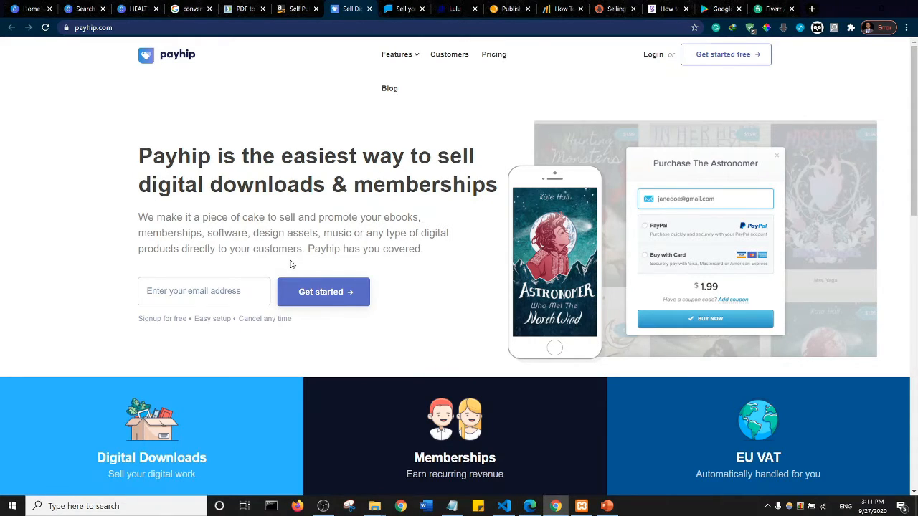
pyautogui.hotkey('ctrl', 'Tab')
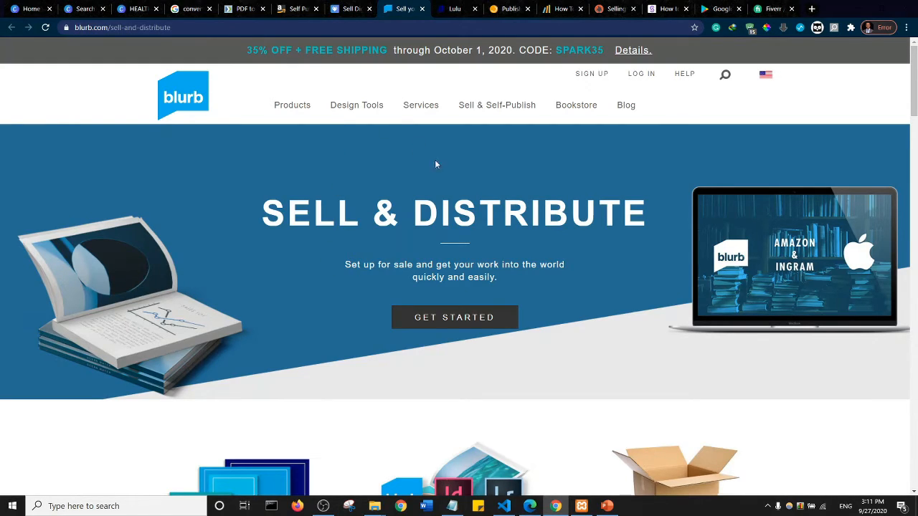
# - Bring up the Lulu publishing site and accept its cookie notice
pyautogui.hotkey('ctrl', 'Tab')
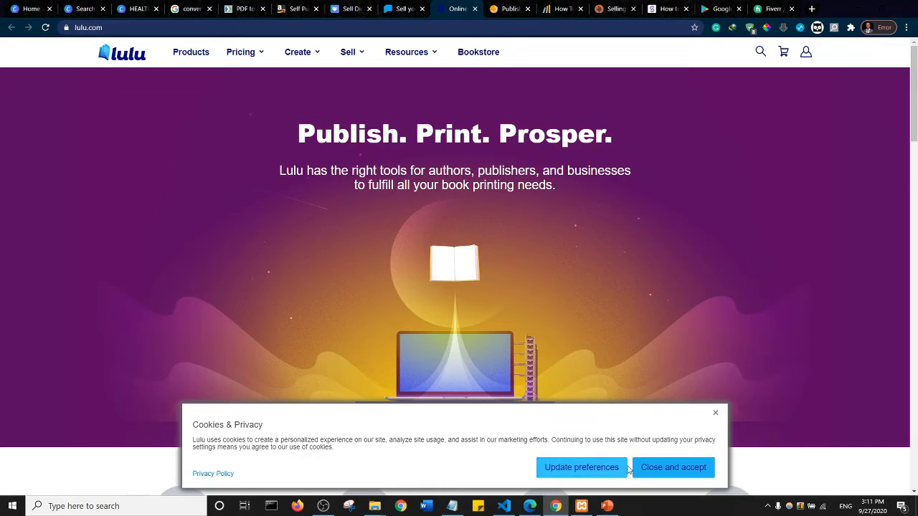
pyautogui.click(666, 473)
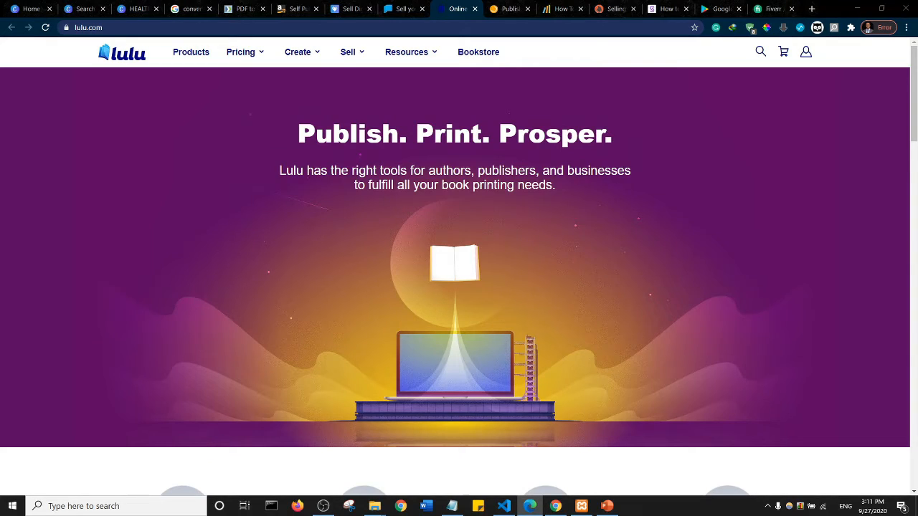
pyautogui.click(96, 240)
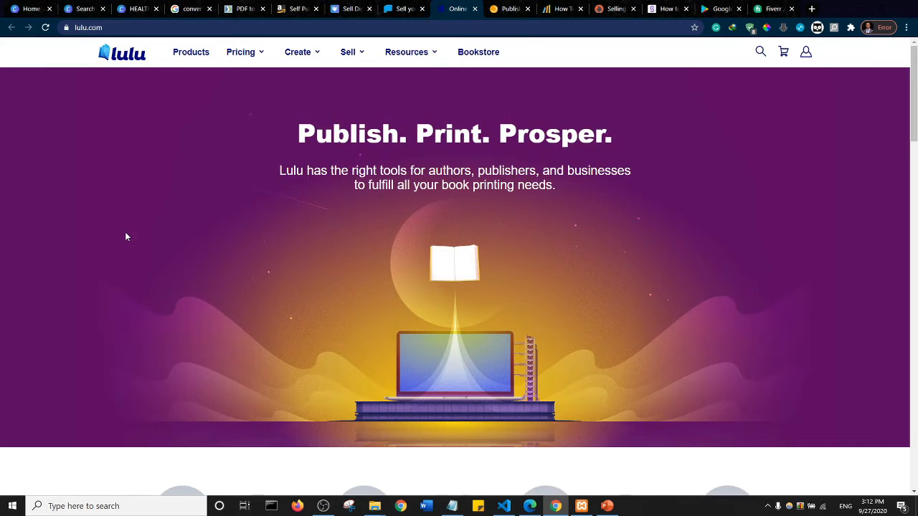
# - Switch to the Feiyr page on selling ebooks online and consent to its cookies
pyautogui.hotkey('ctrl', 'Tab')
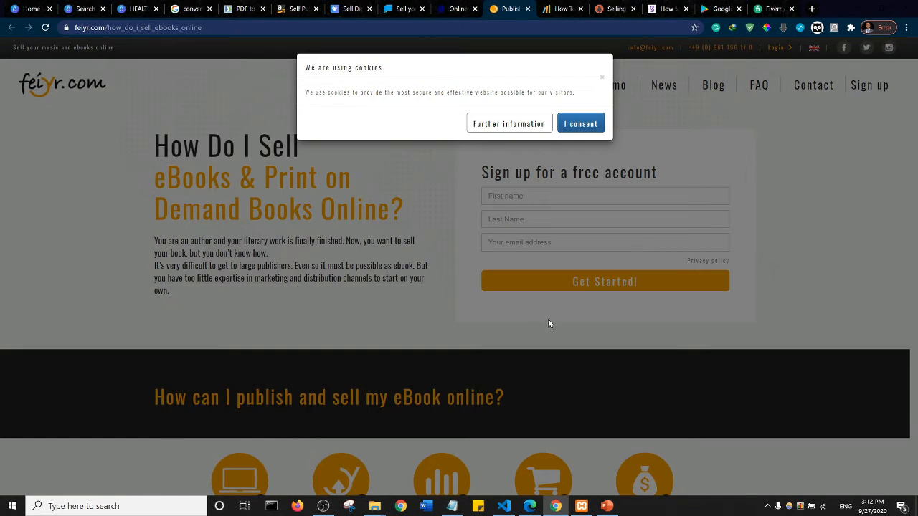
pyautogui.click(570, 127)
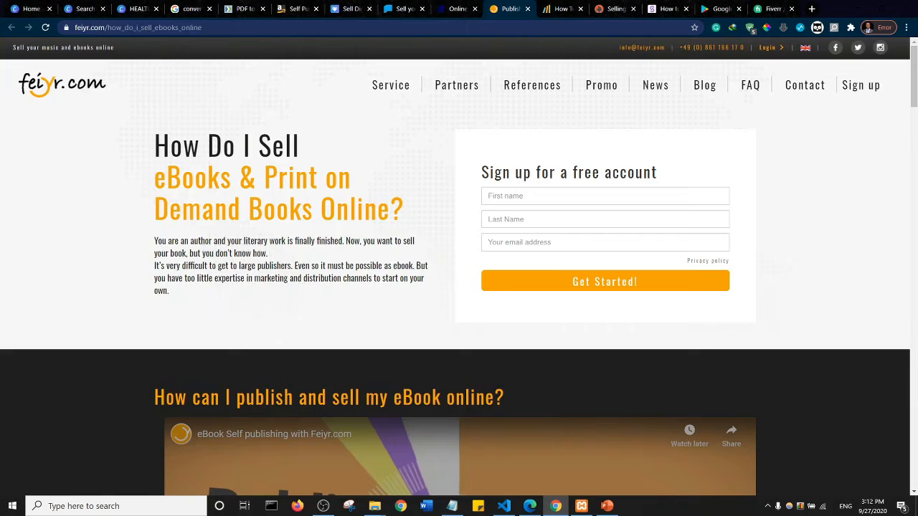
pyautogui.hotkey('alt', 'Tab')
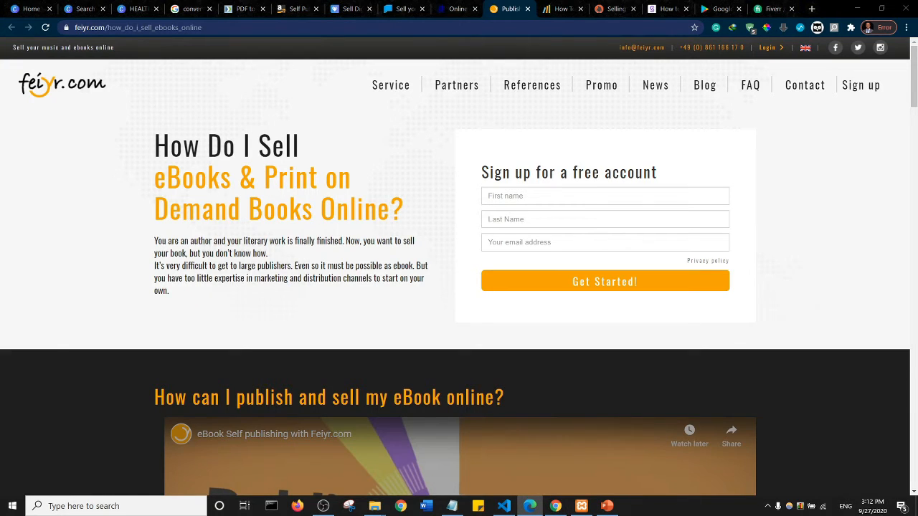
pyautogui.click(392, 177)
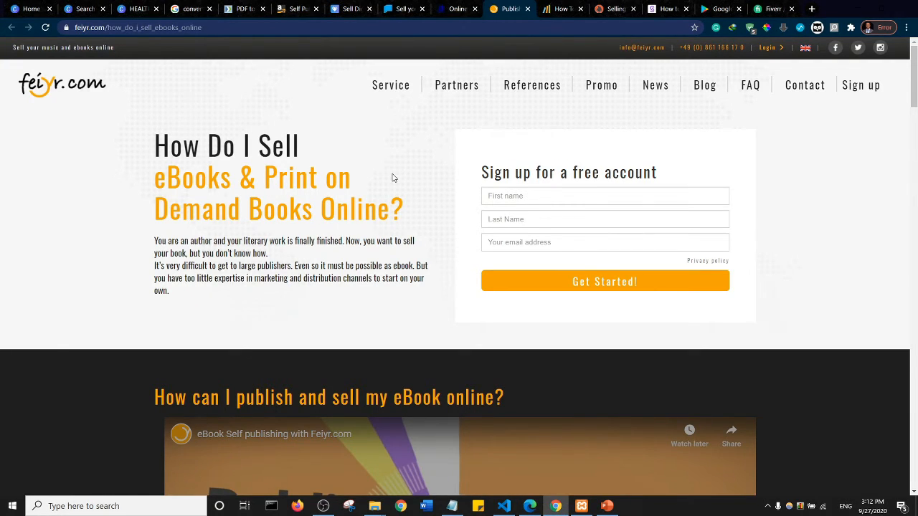
# - View BookBaby's self-publishing guide and open the site's pricing page for printed books and eBooks
pyautogui.hotkey('ctrl', 'Tab')
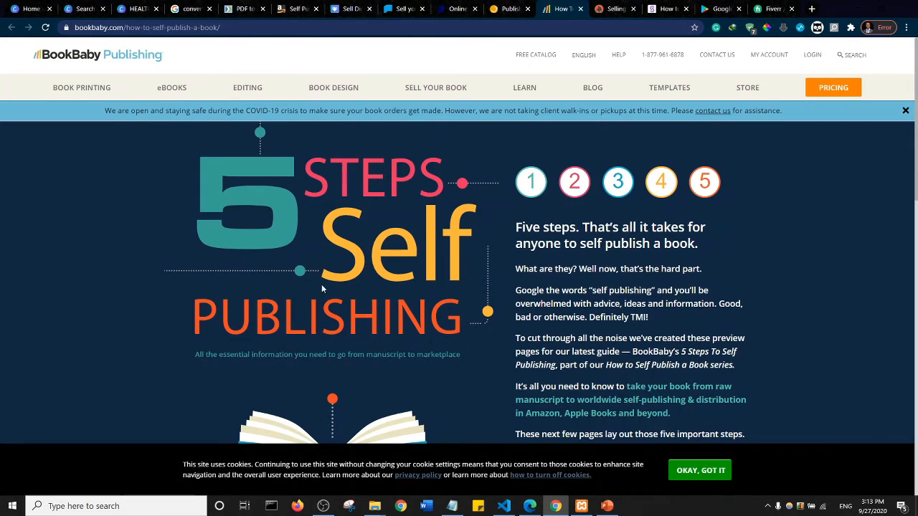
pyautogui.hotkey('ctrl', 'Tab')
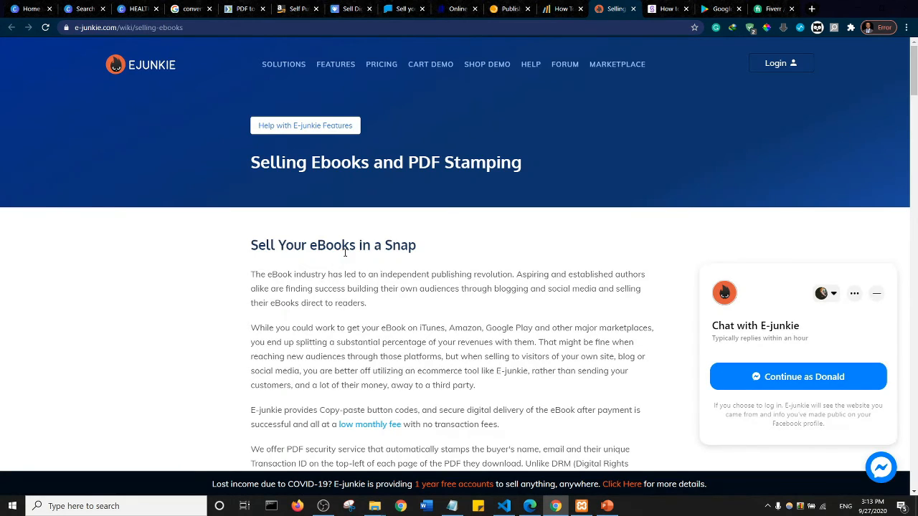
pyautogui.hotkey('ctrl', 'shift', 'Tab')
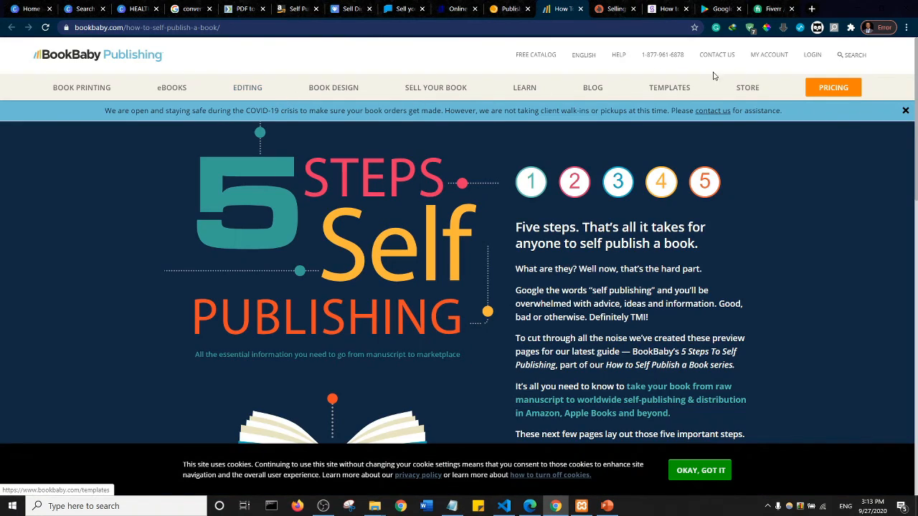
pyautogui.click(835, 89)
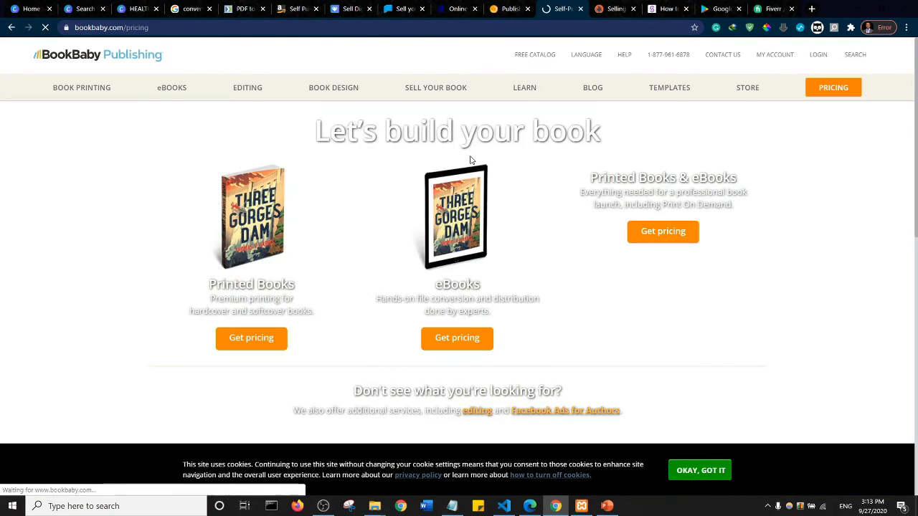
# - Review the E-junkie and Selz ebook-selling pages, the Google Play Books Partner Center, and Fiverr's "sell ebooks" results
pyautogui.hotkey('ctrl', 'Tab')
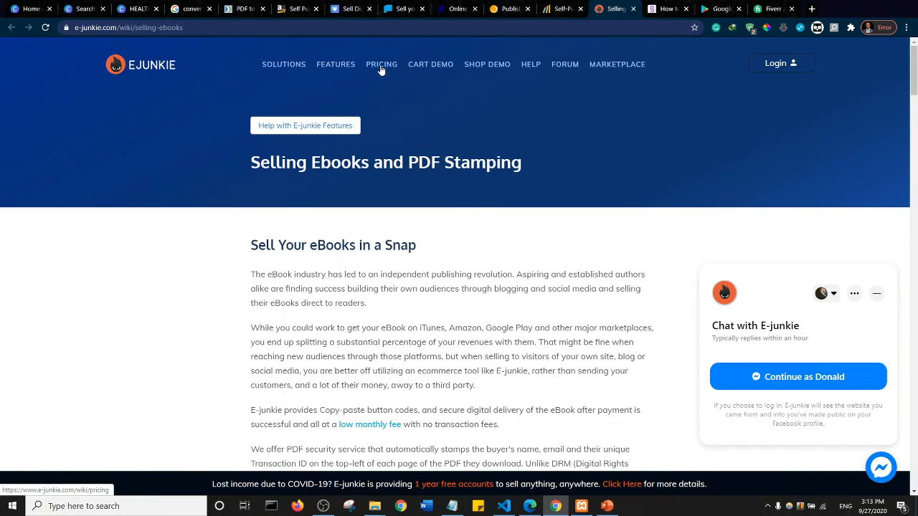
pyautogui.hotkey('ctrl', 'Tab')
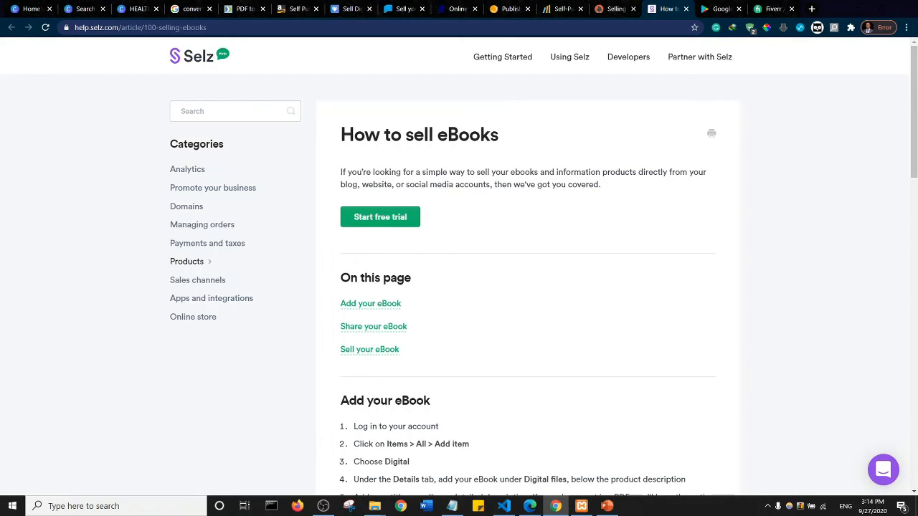
pyautogui.hotkey('ctrl', 'Tab')
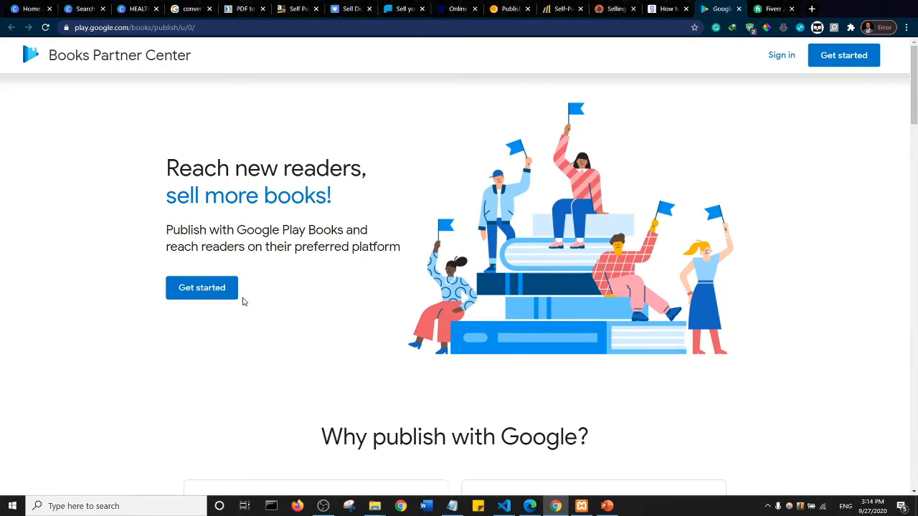
pyautogui.hotkey('ctrl', 'Tab')
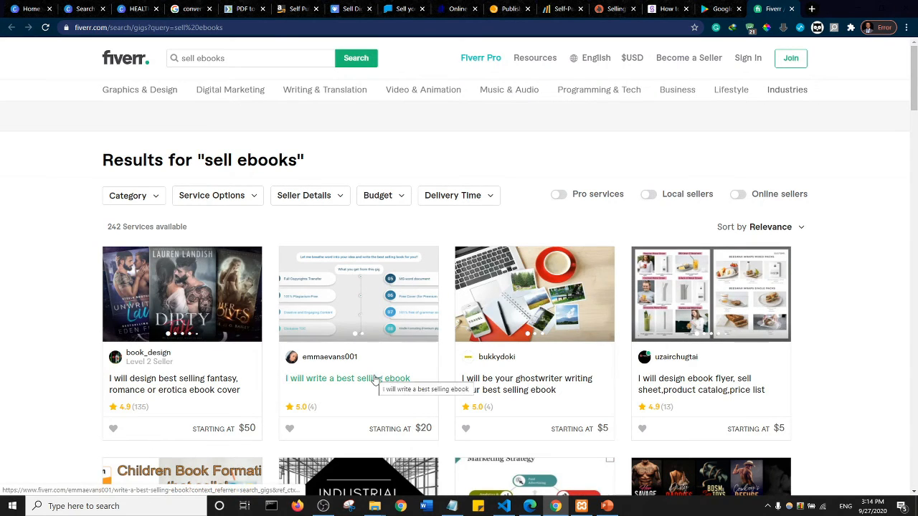